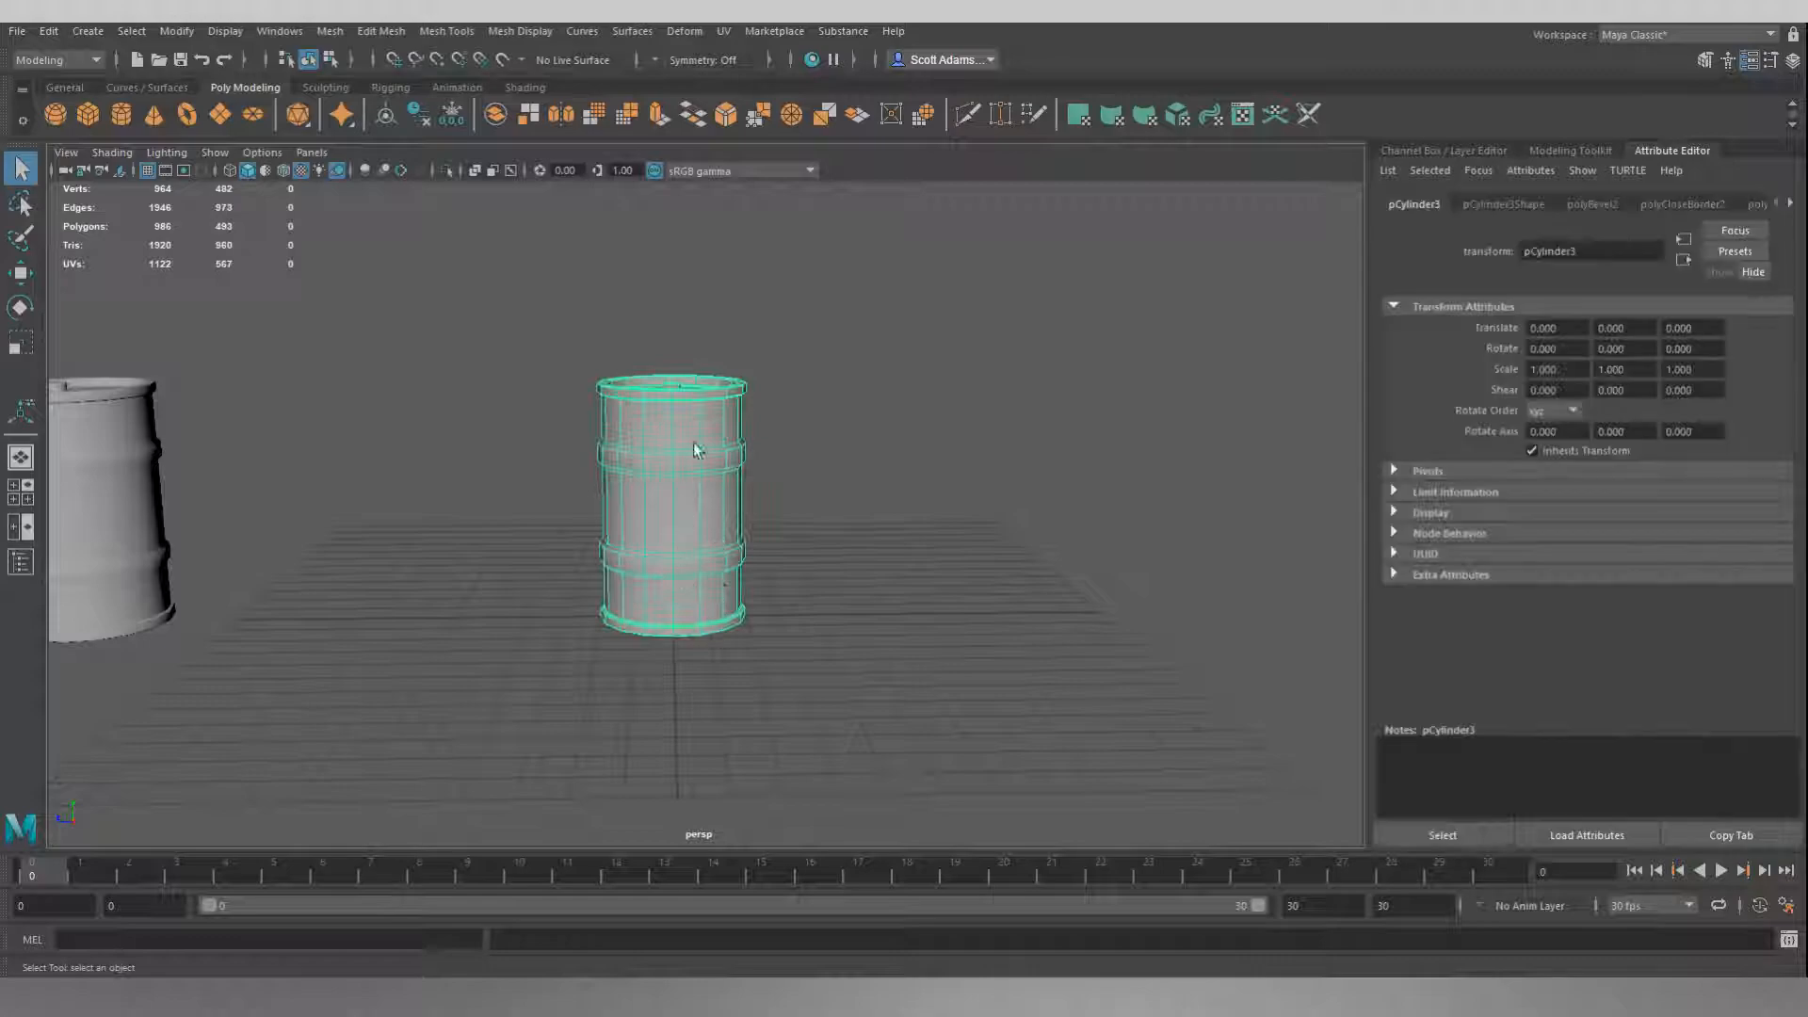
# Examine the selected barrel from several angles, including its lid, cap, rim and side ribs.
pyautogui.keyDown('alt'); pyautogui.moveTo(765, 503); pyautogui.dragTo(673, 539); pyautogui.keyUp('alt')
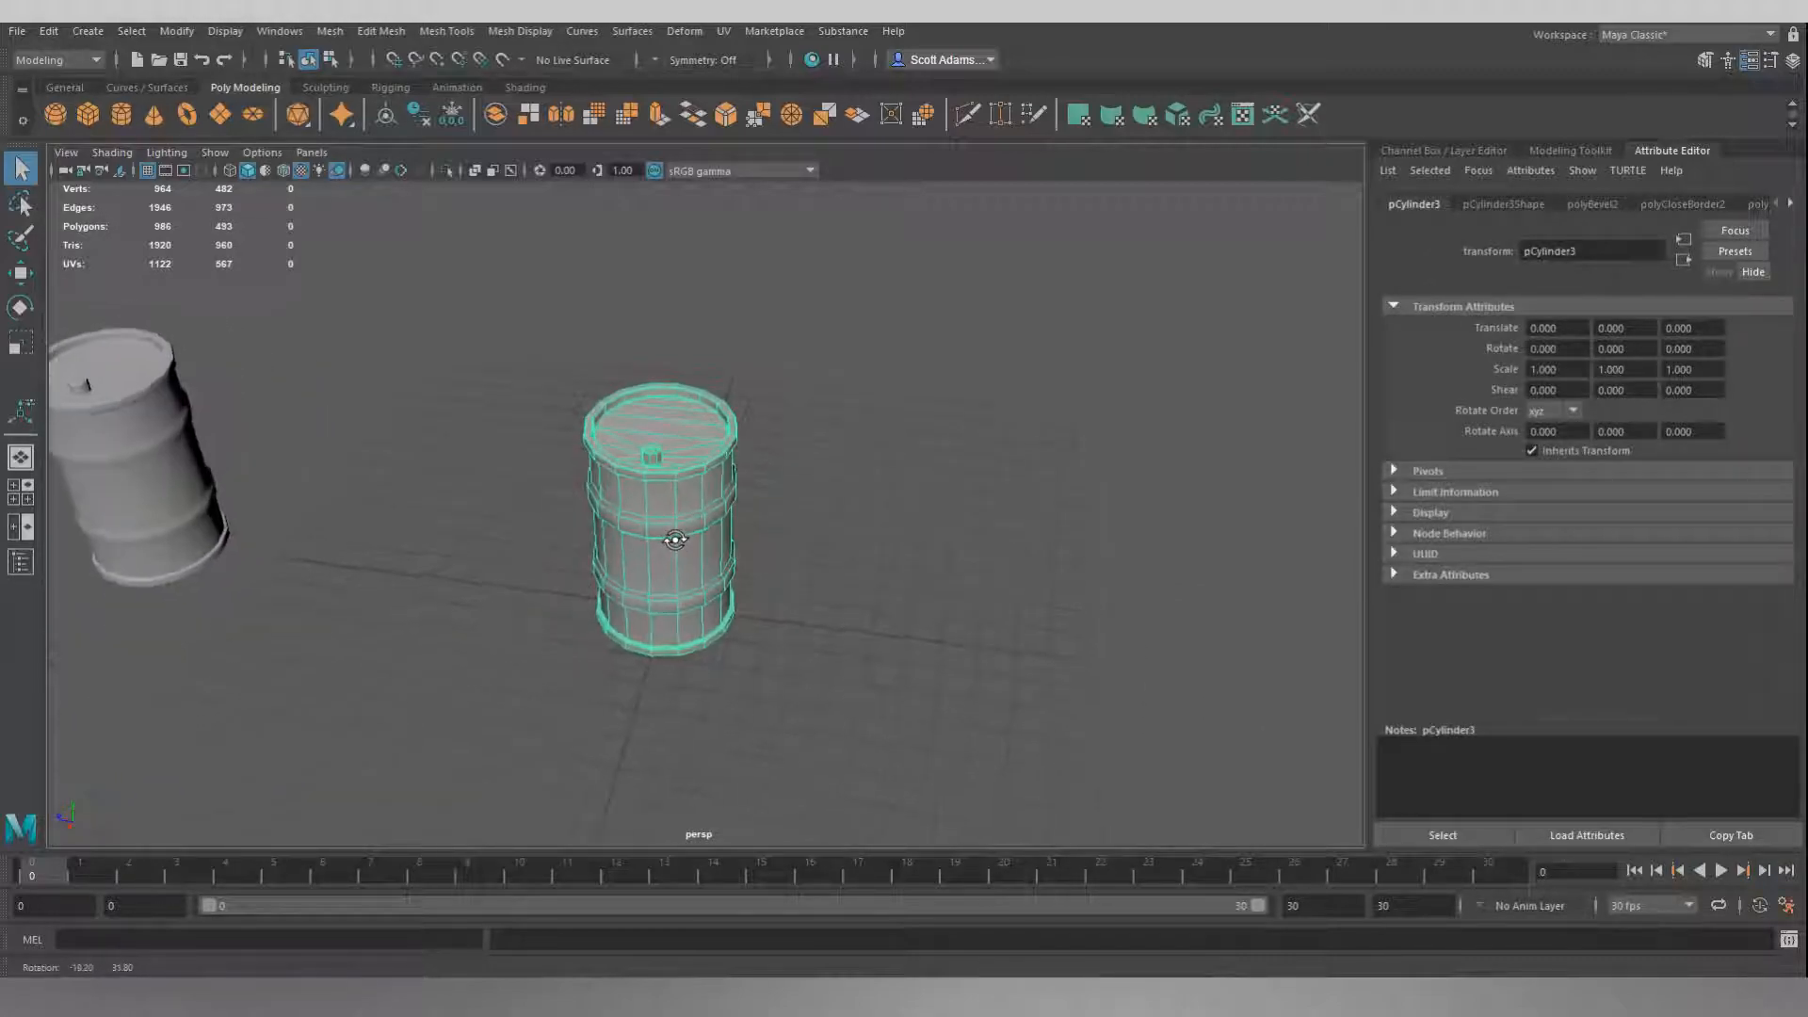
pyautogui.keyDown('alt'); pyautogui.moveTo(686, 446); pyautogui.dragTo(745, 504); pyautogui.keyUp('alt')
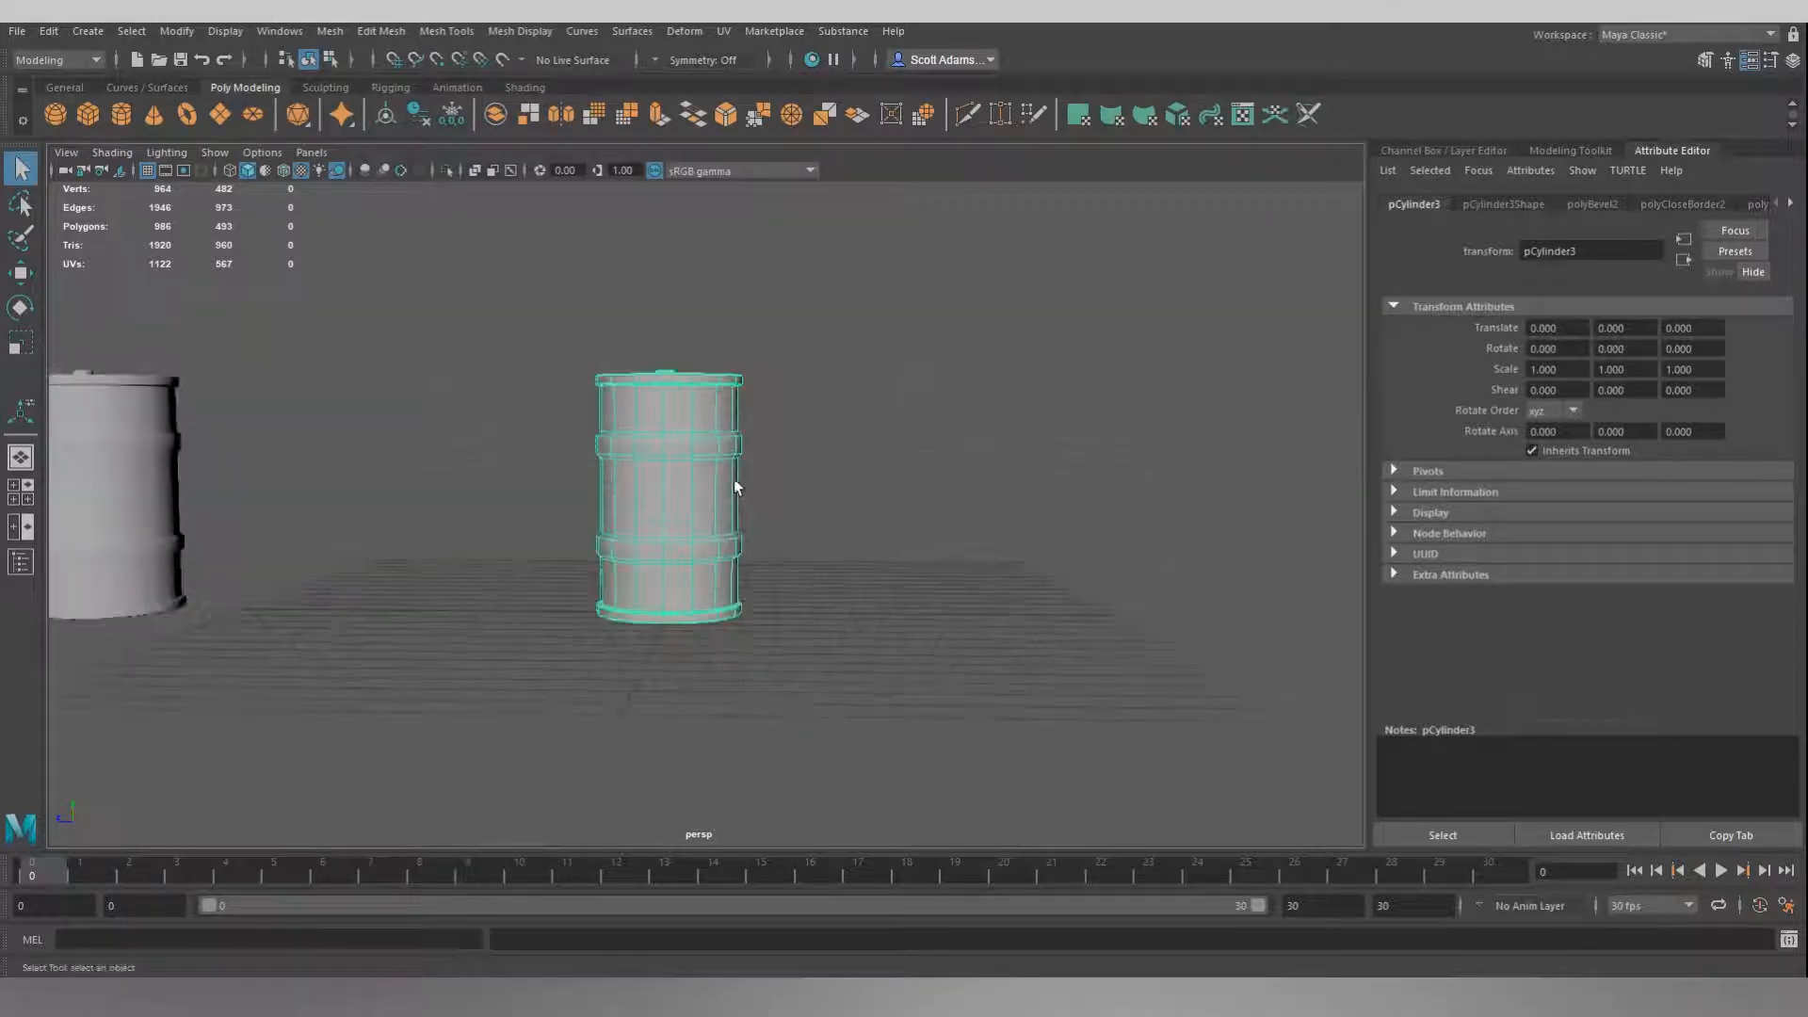
pyautogui.keyDown('alt'); pyautogui.moveTo(674, 446); pyautogui.dragTo(541, 450); pyautogui.keyUp('alt')
pyautogui.scroll(7, 540, 450)
pyautogui.keyDown('alt'); pyautogui.moveTo(651, 362); pyautogui.dragTo(759, 459, button='middle'); pyautogui.keyUp('alt')
pyautogui.keyDown('alt'); pyautogui.moveTo(760, 457); pyautogui.dragTo(810, 440); pyautogui.keyUp('alt')
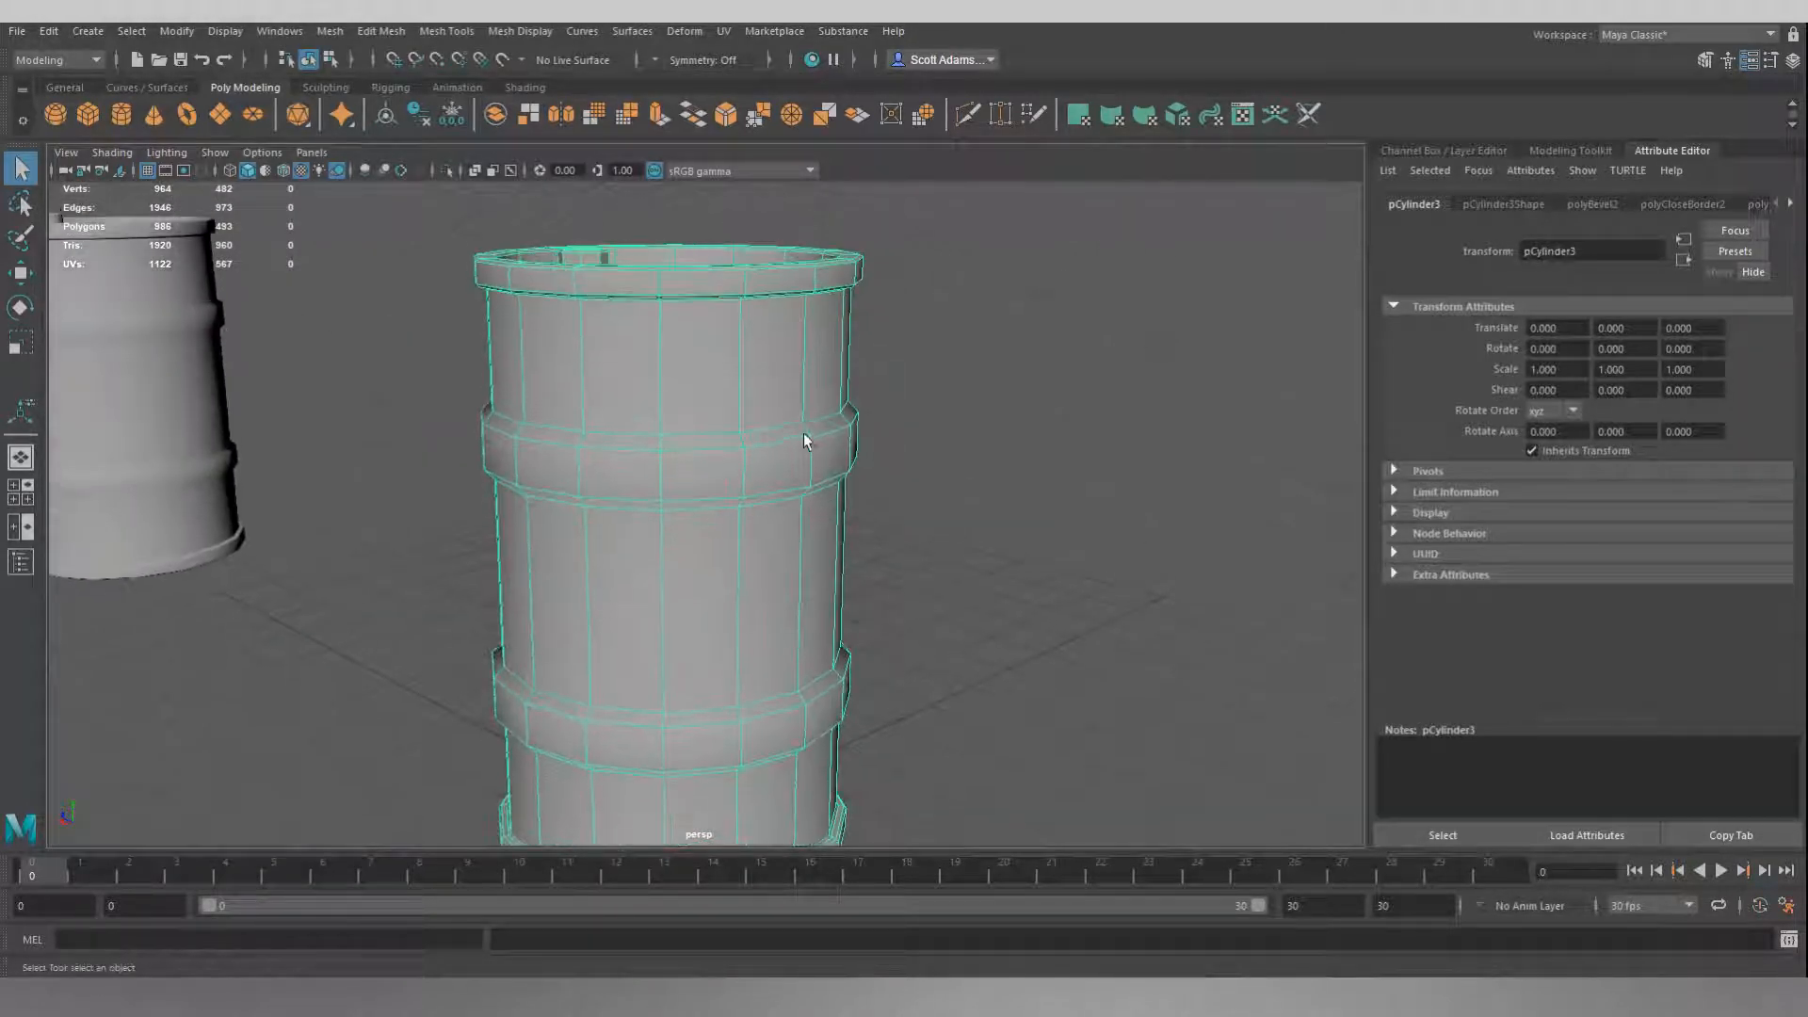
pyautogui.keyDown('alt'); pyautogui.moveTo(757, 345); pyautogui.dragTo(778, 386); pyautogui.keyUp('alt')
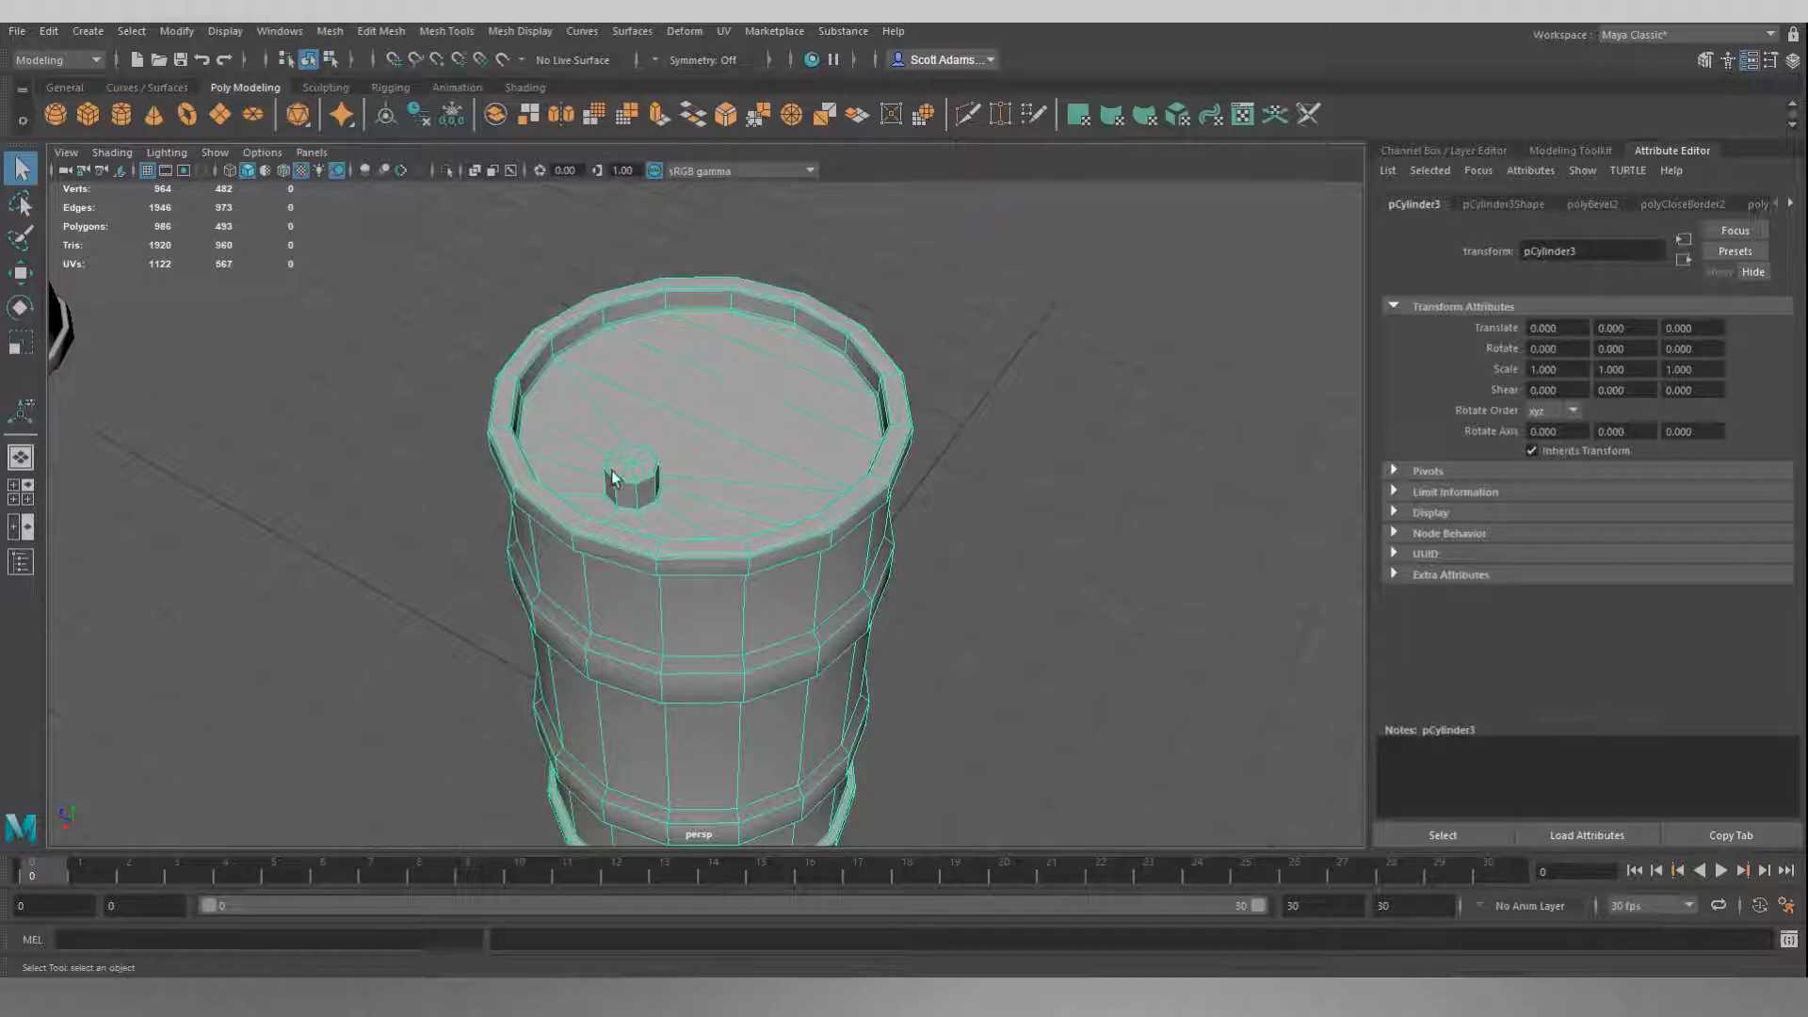
pyautogui.keyDown('alt'); pyautogui.moveTo(698, 461); pyautogui.dragTo(624, 438); pyautogui.keyUp('alt')
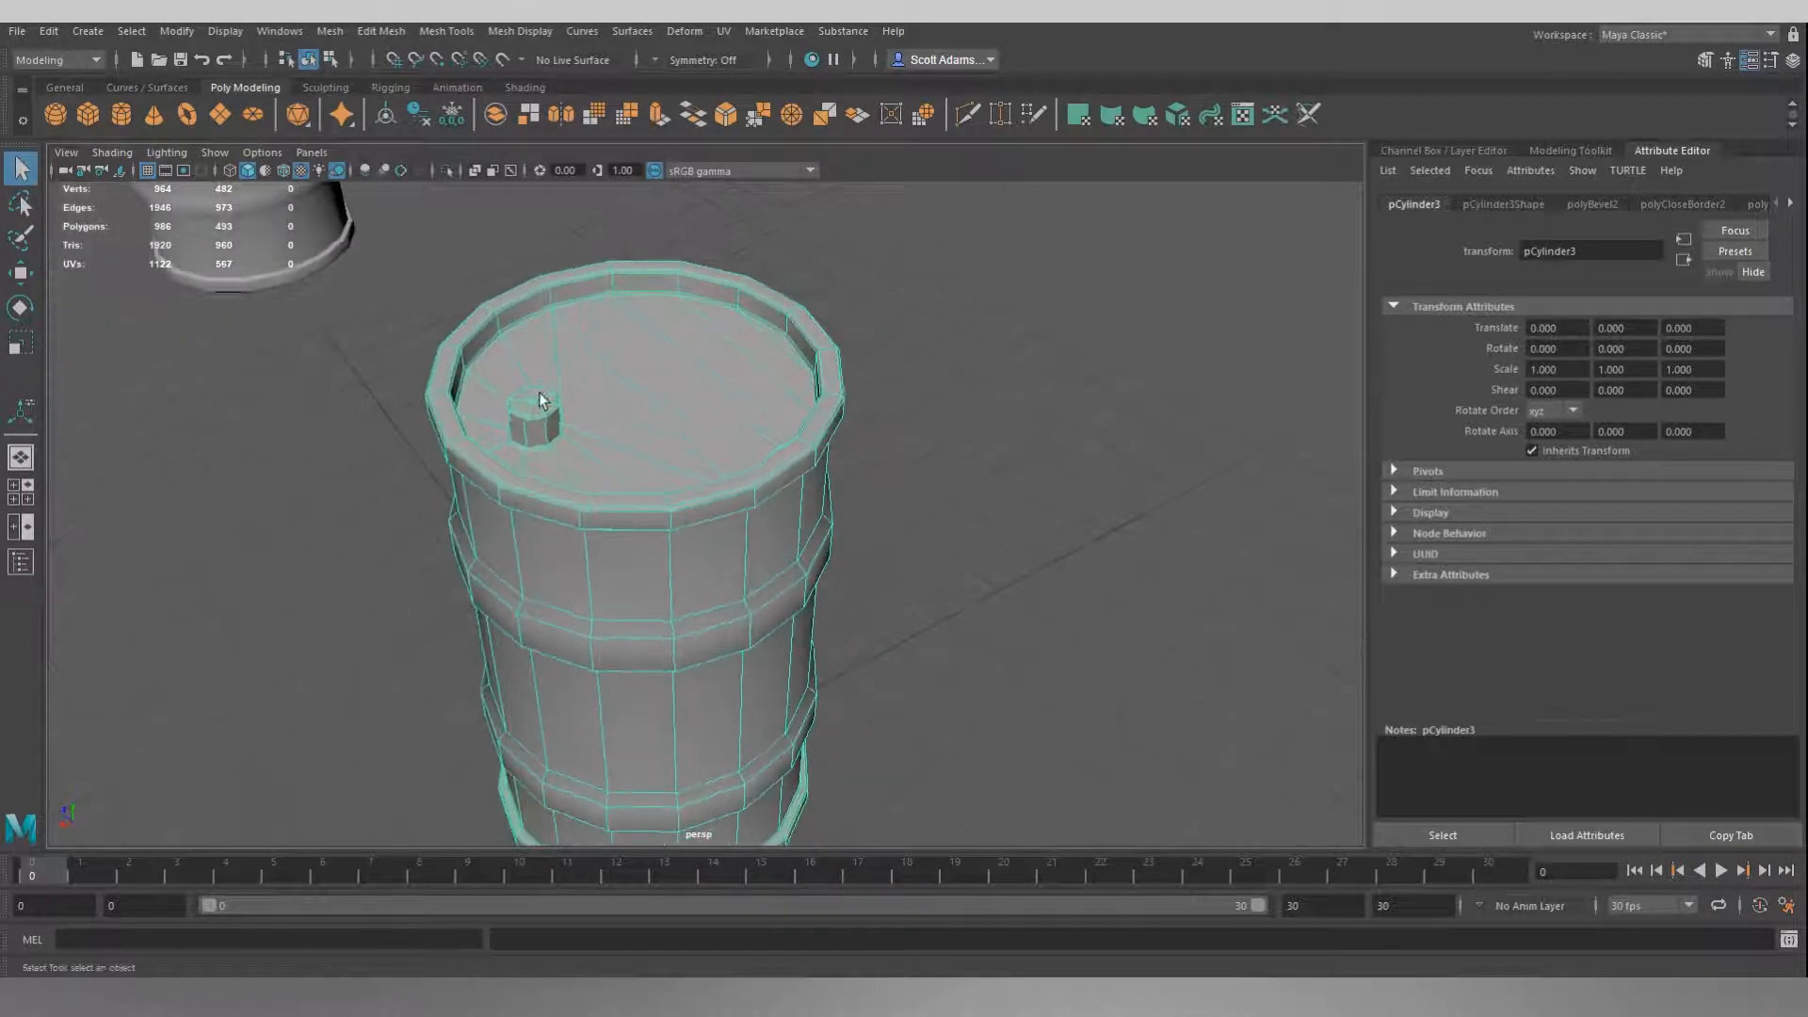
pyautogui.keyDown('alt'); pyautogui.moveTo(573, 363); pyautogui.dragTo(727, 390, button='middle'); pyautogui.keyUp('alt')
pyautogui.scroll(4, 666, 417)
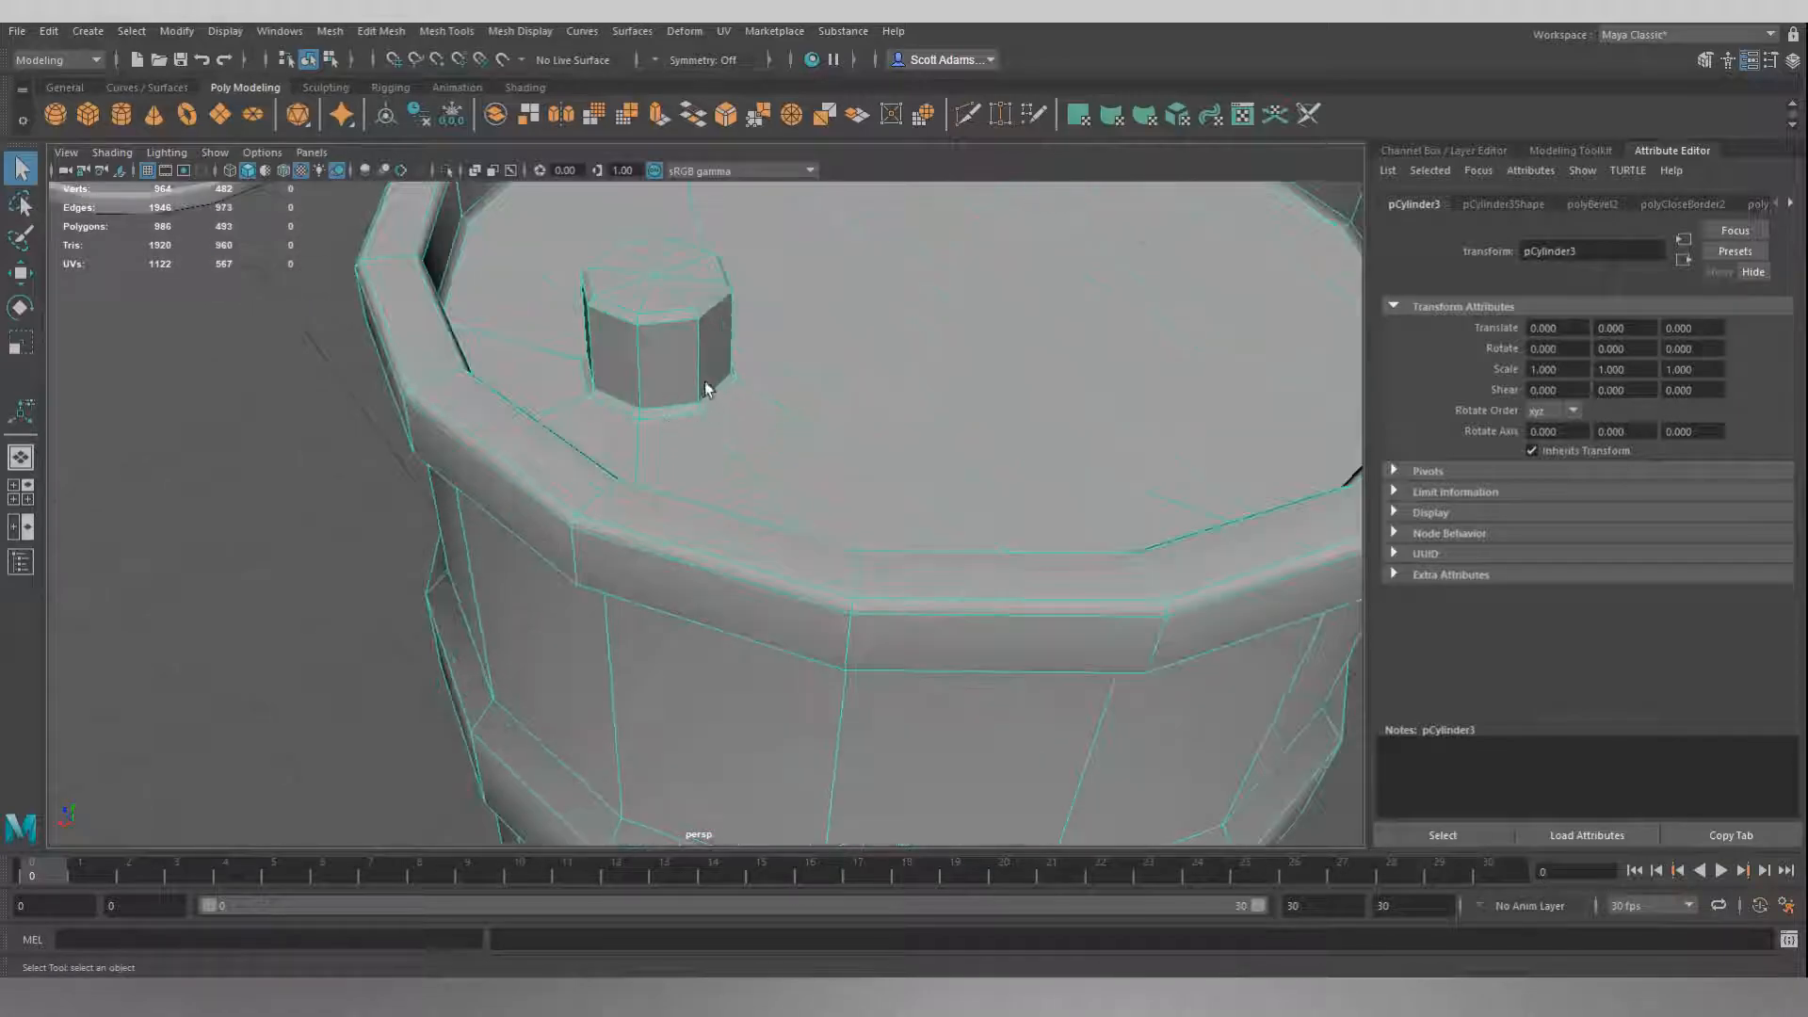
pyautogui.scroll(-2, 690, 318)
pyautogui.scroll(-5, 687, 327)
pyautogui.keyDown('alt'); pyautogui.moveTo(706, 335); pyautogui.dragTo(776, 488); pyautogui.keyUp('alt')
pyautogui.keyDown('alt'); pyautogui.moveTo(775, 488); pyautogui.dragTo(725, 460, button='middle'); pyautogui.keyUp('alt')
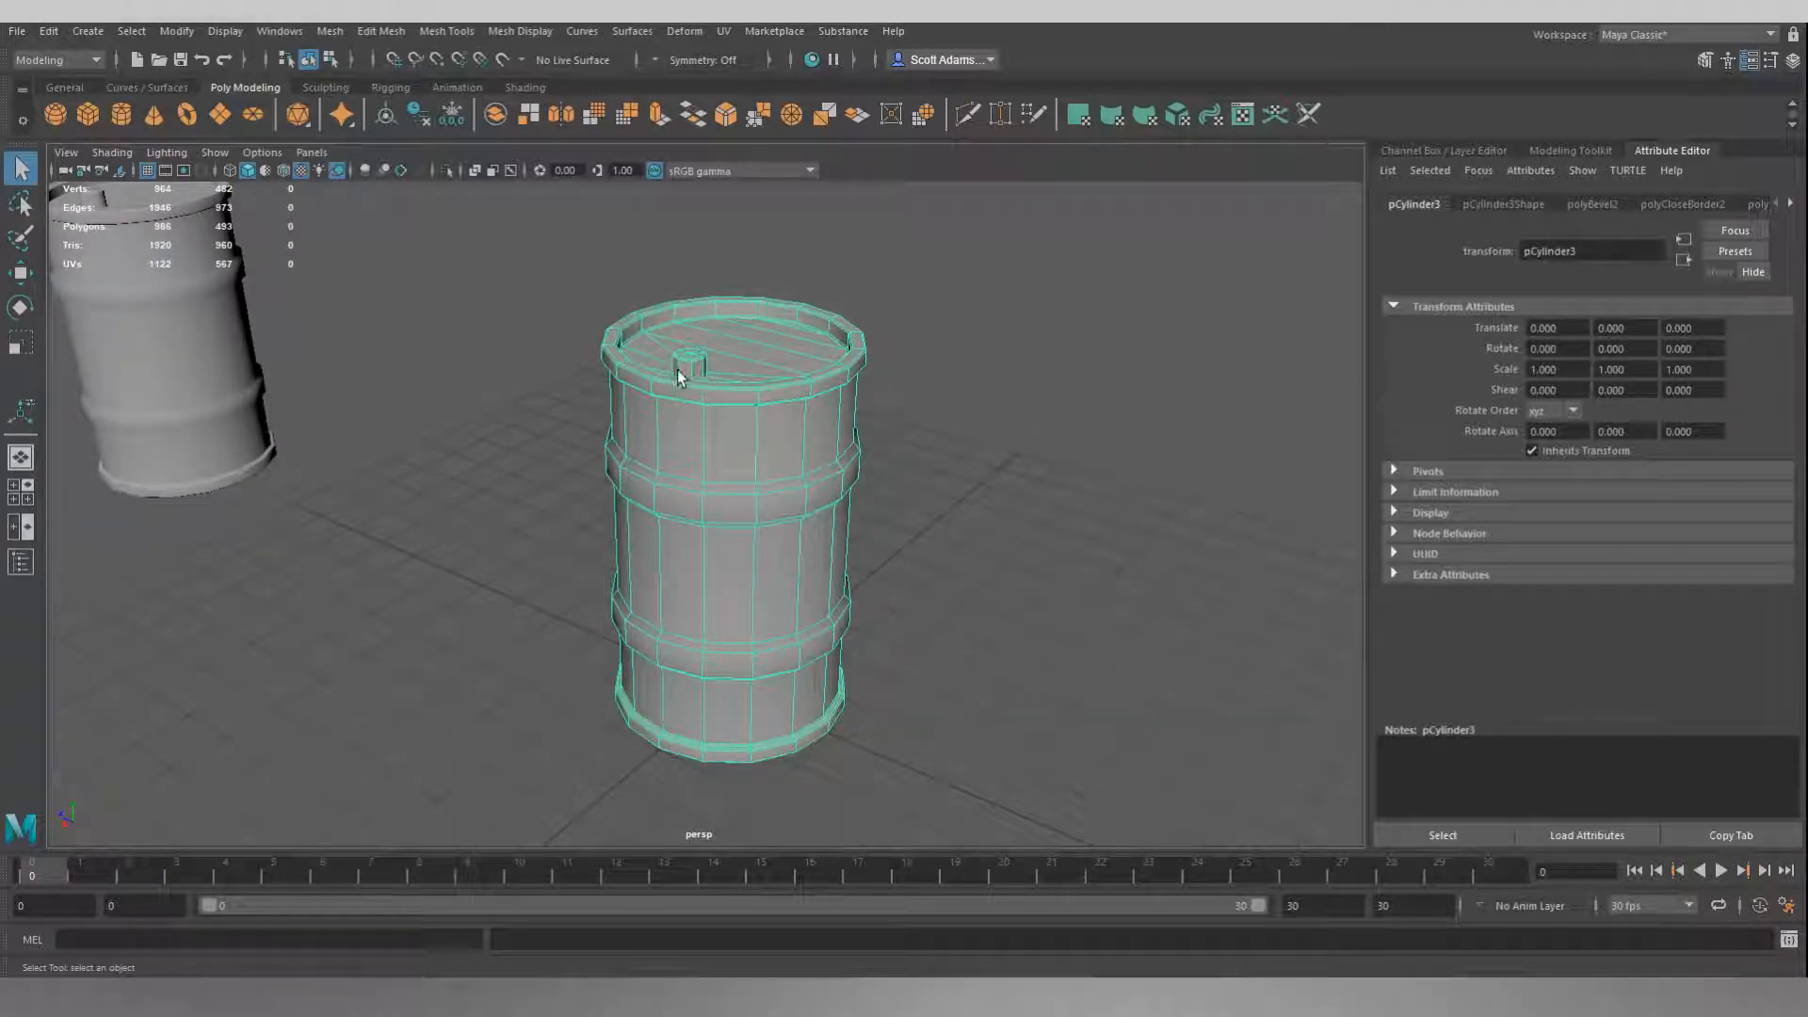
# Soften all edges of the selected barrel mesh and deselect it to view the smooth shading.
pyautogui.click(529, 30)
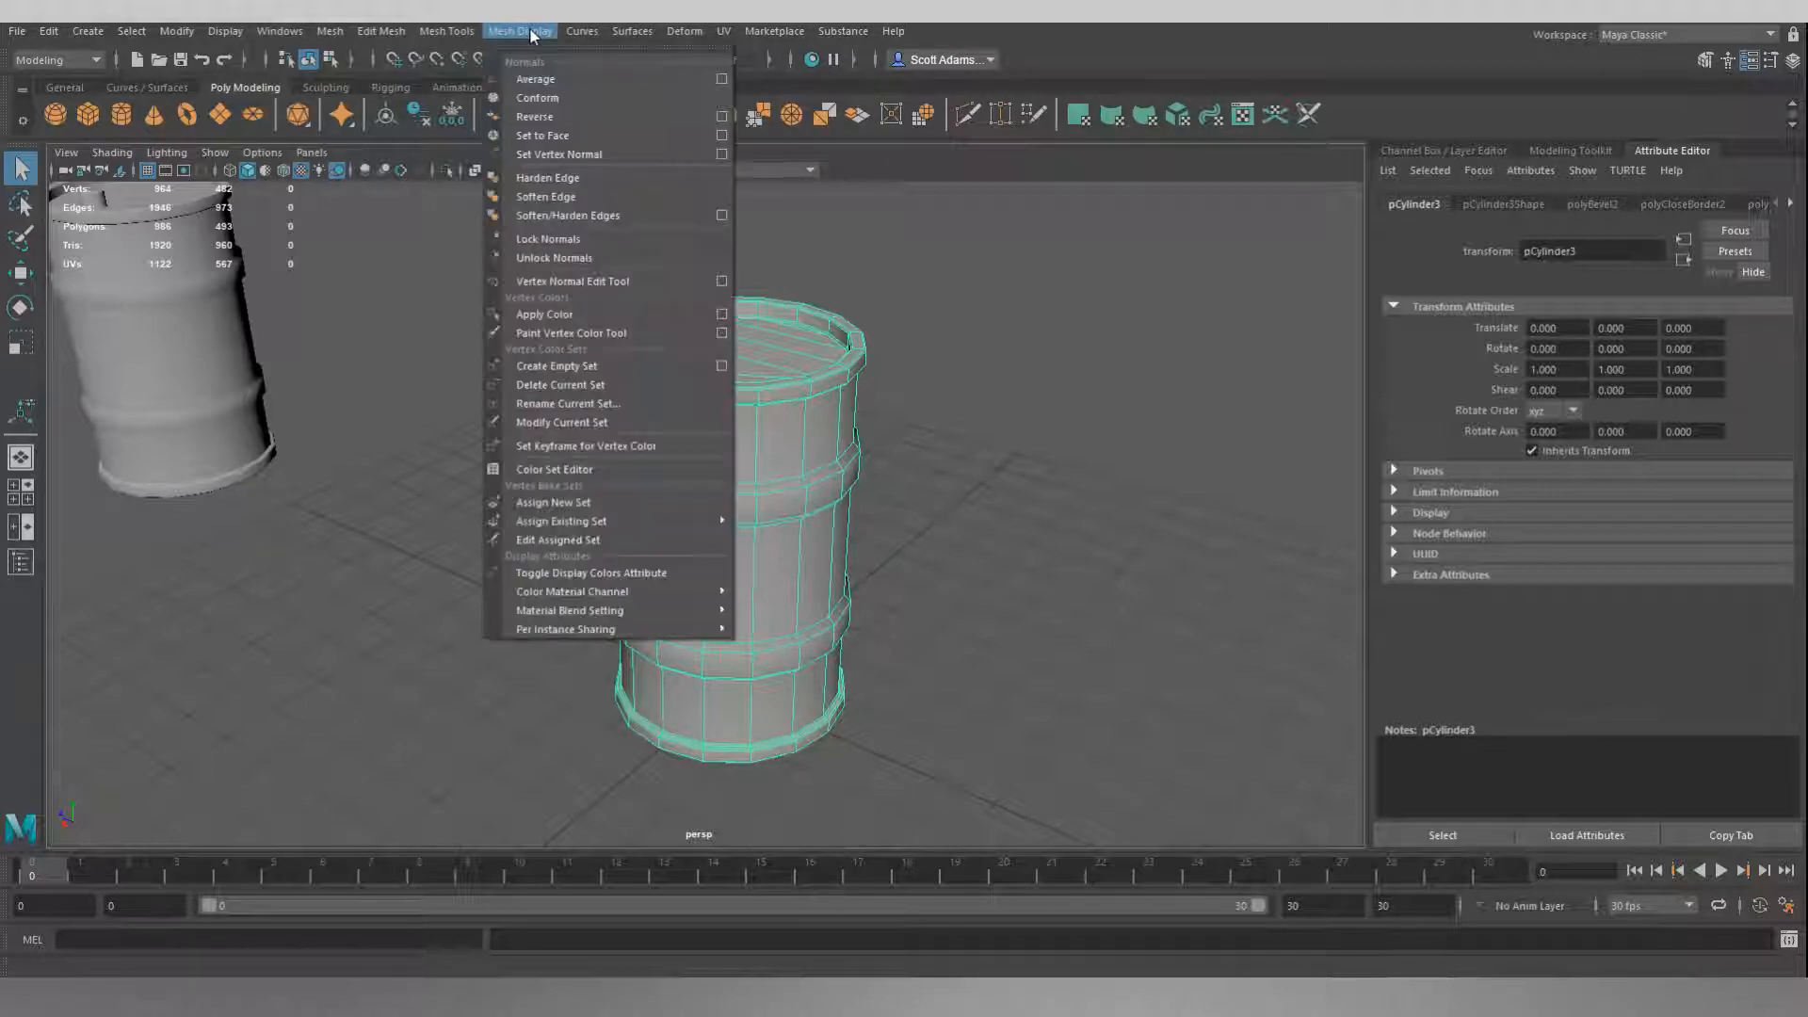
pyautogui.click(578, 198)
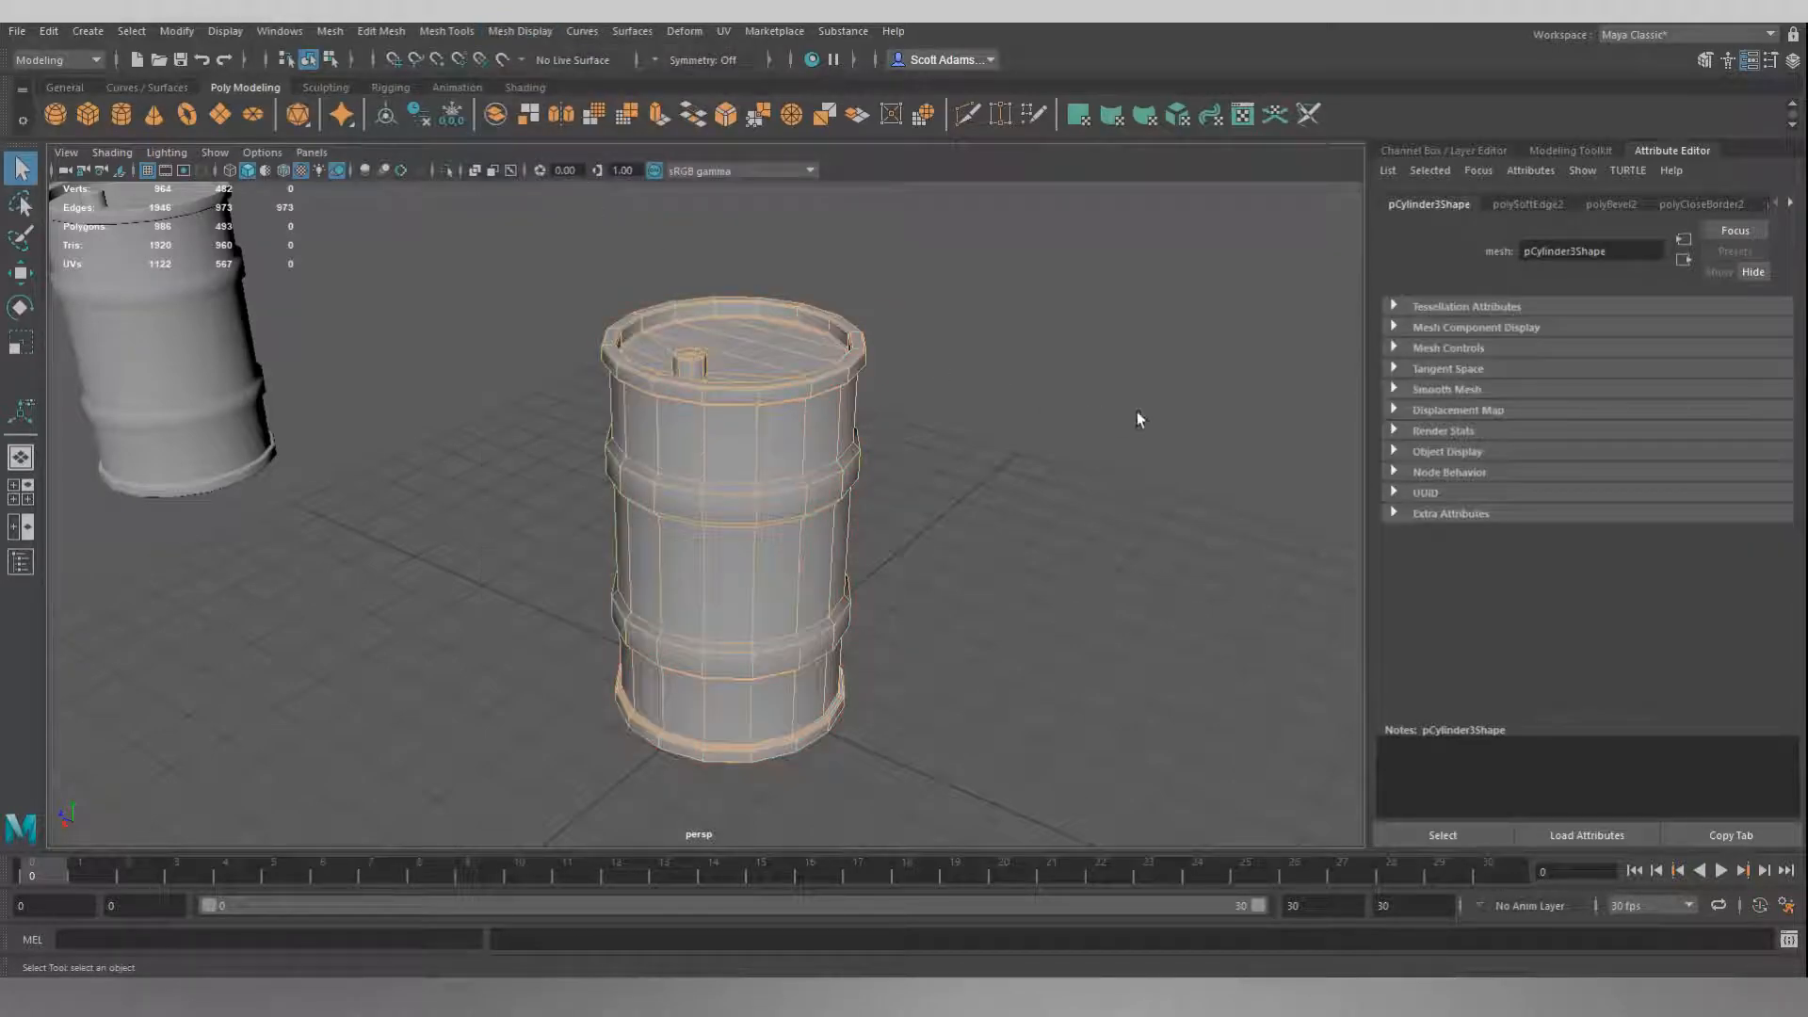
pyautogui.click(1000, 421)
pyautogui.keyDown('alt'); pyautogui.moveTo(988, 420); pyautogui.dragTo(937, 436); pyautogui.keyUp('alt')
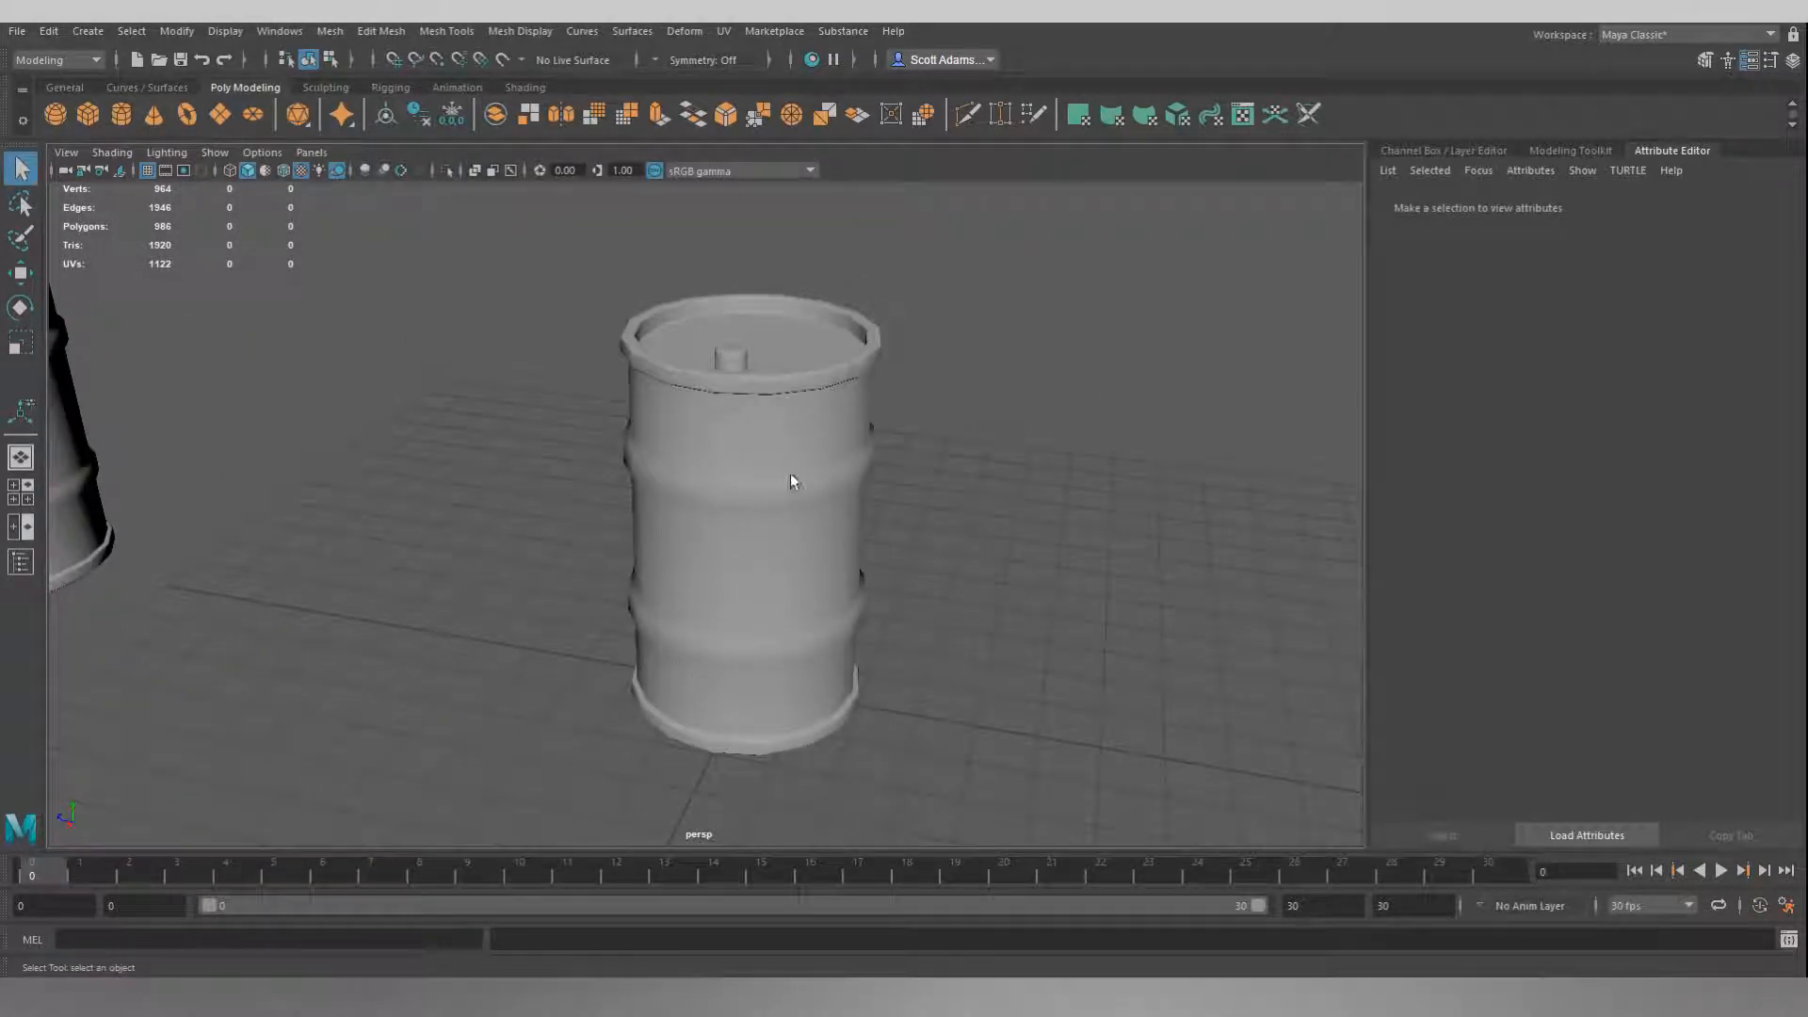
pyautogui.keyDown('alt'); pyautogui.moveTo(813, 408); pyautogui.dragTo(759, 392); pyautogui.keyUp('alt')
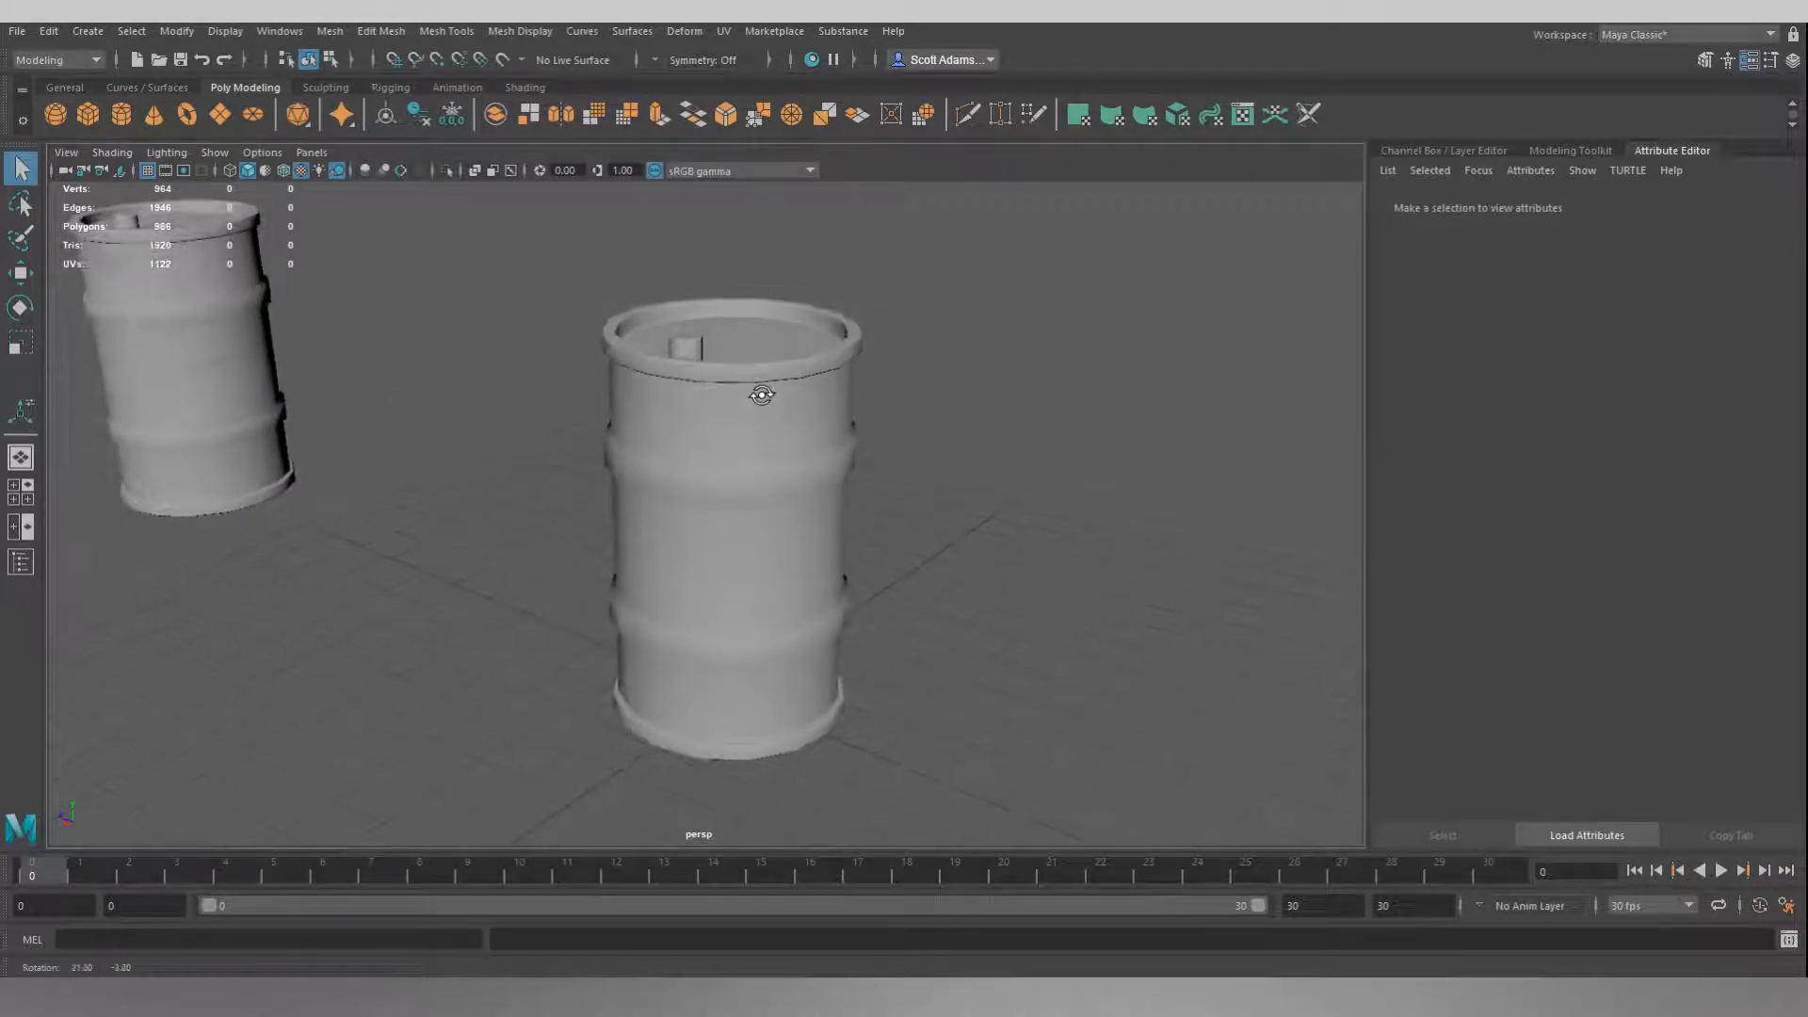
# Open Hypershade and create a Checker texture.
pyautogui.click(812, 60)
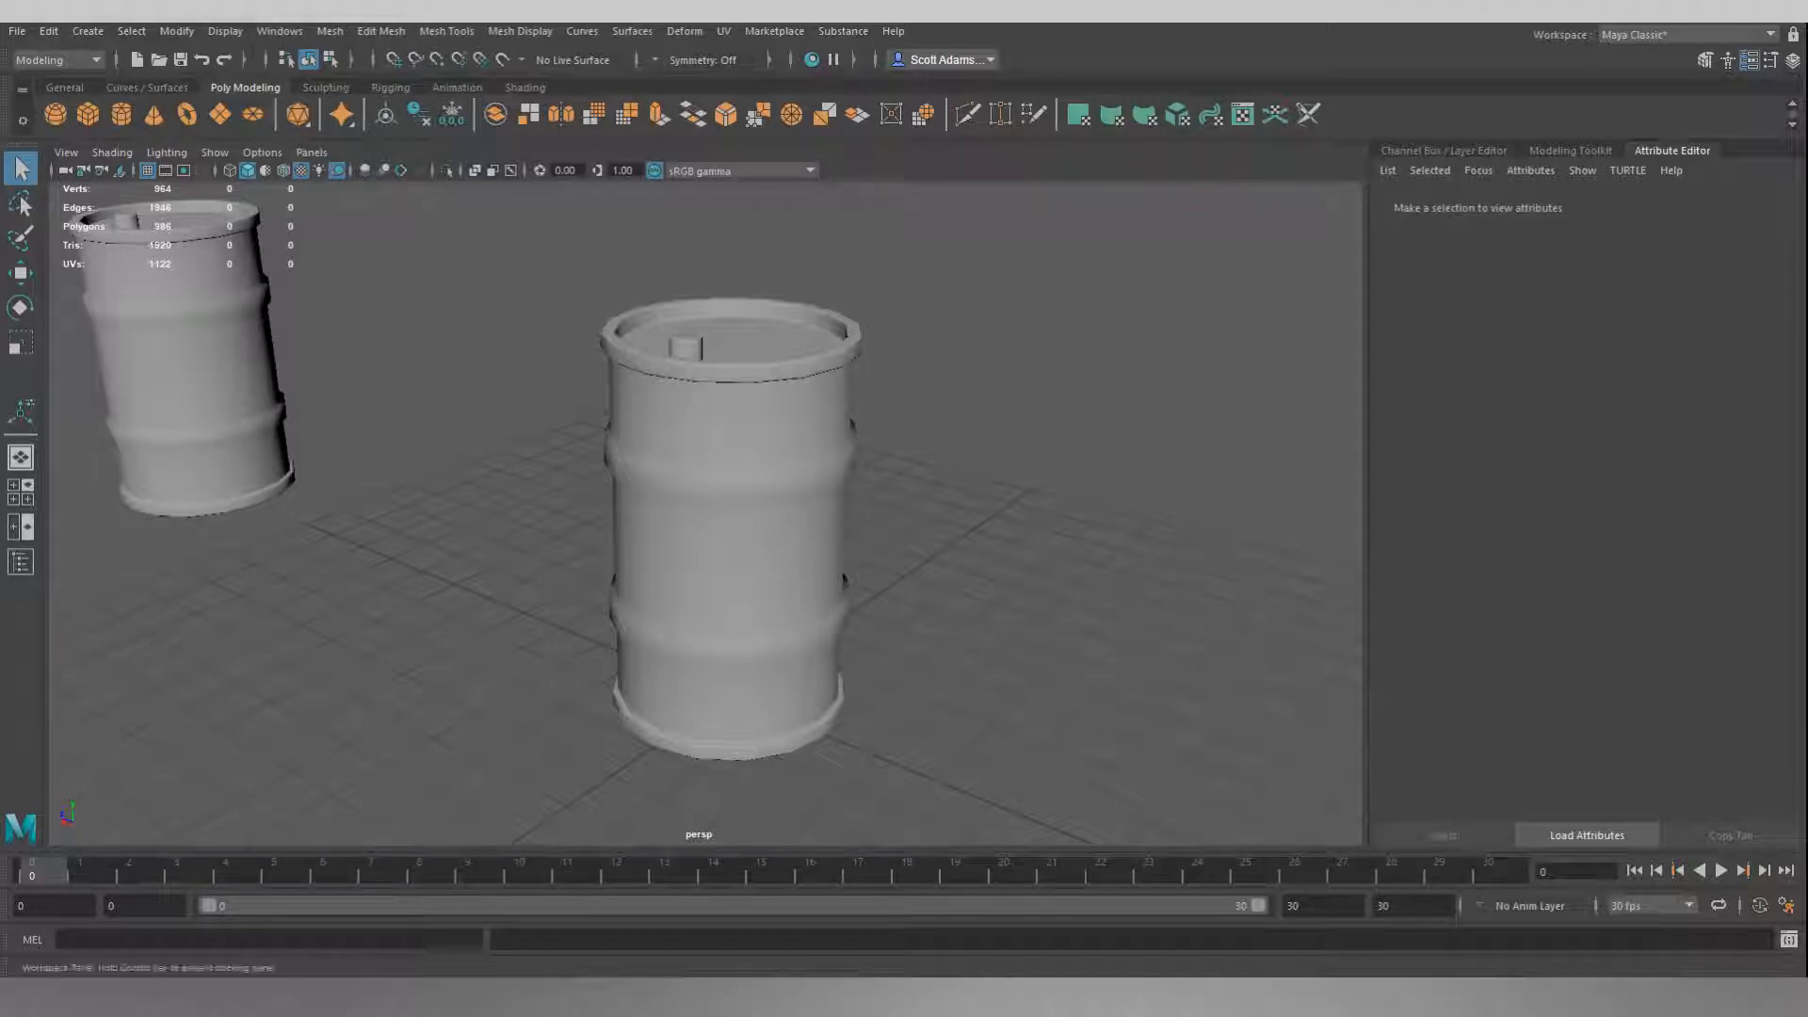
pyautogui.moveTo(1789, 367); pyautogui.dragTo(991, 94)
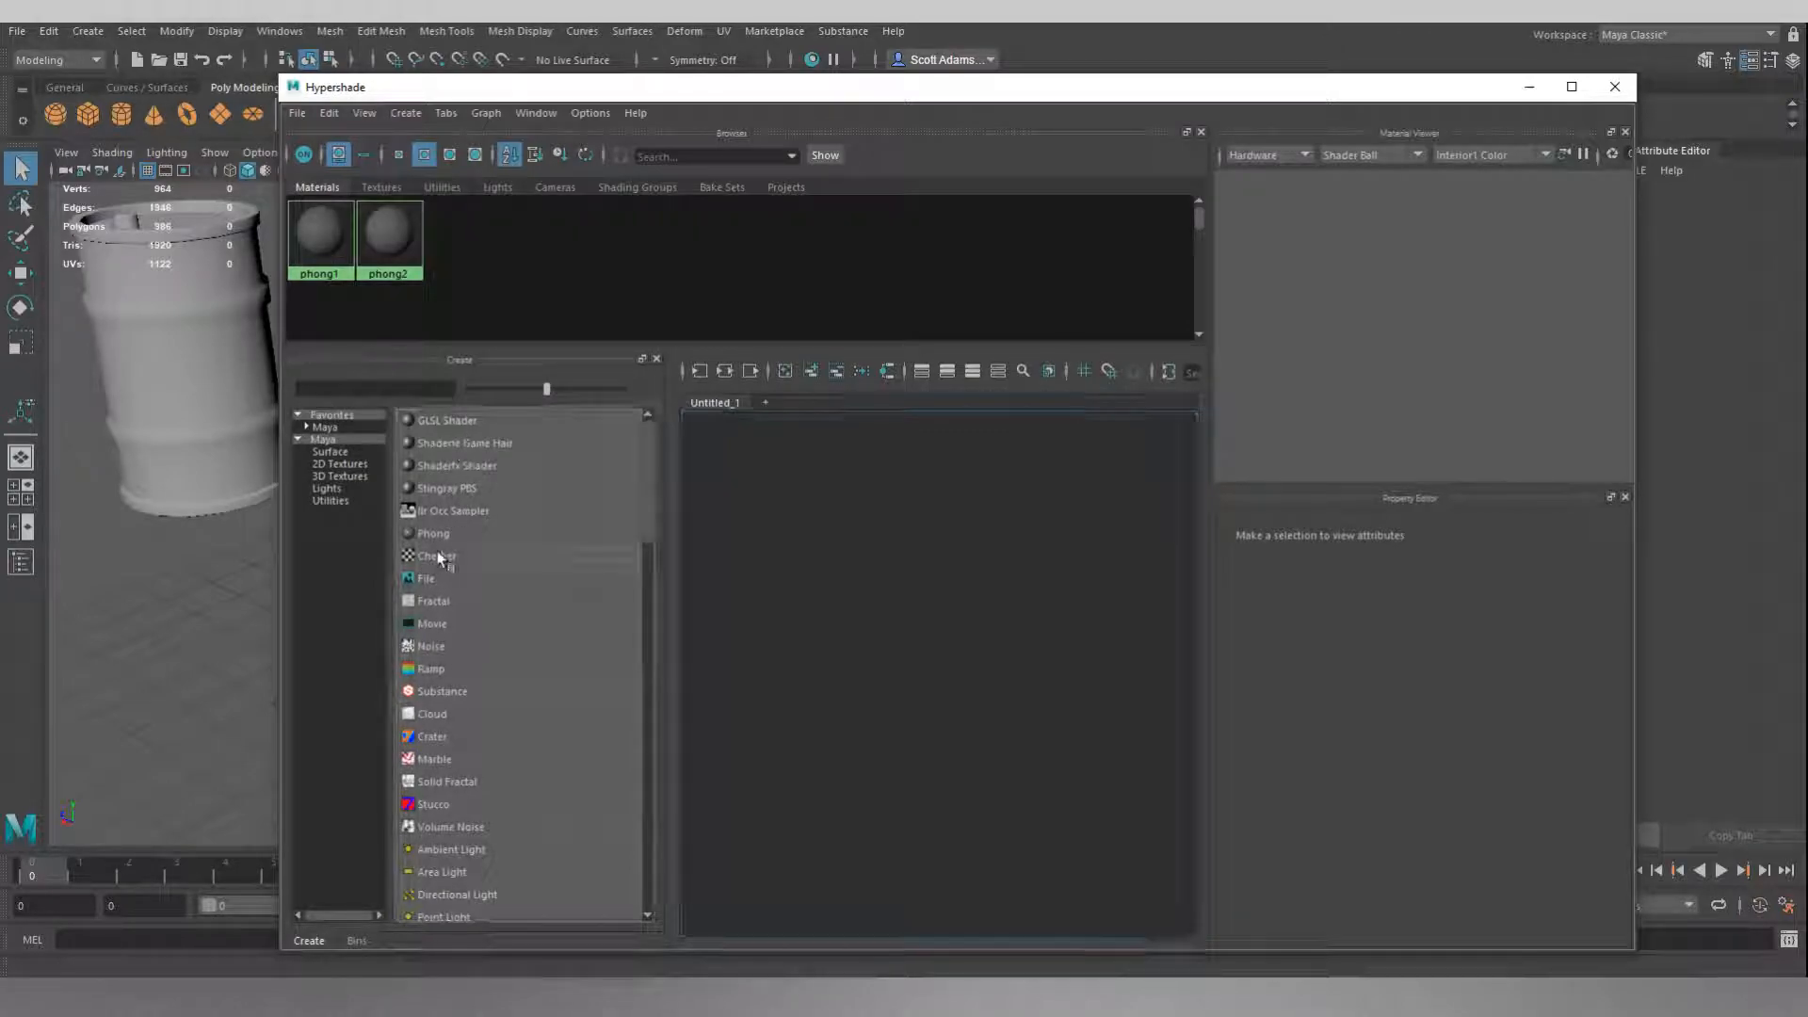
pyautogui.click(432, 557)
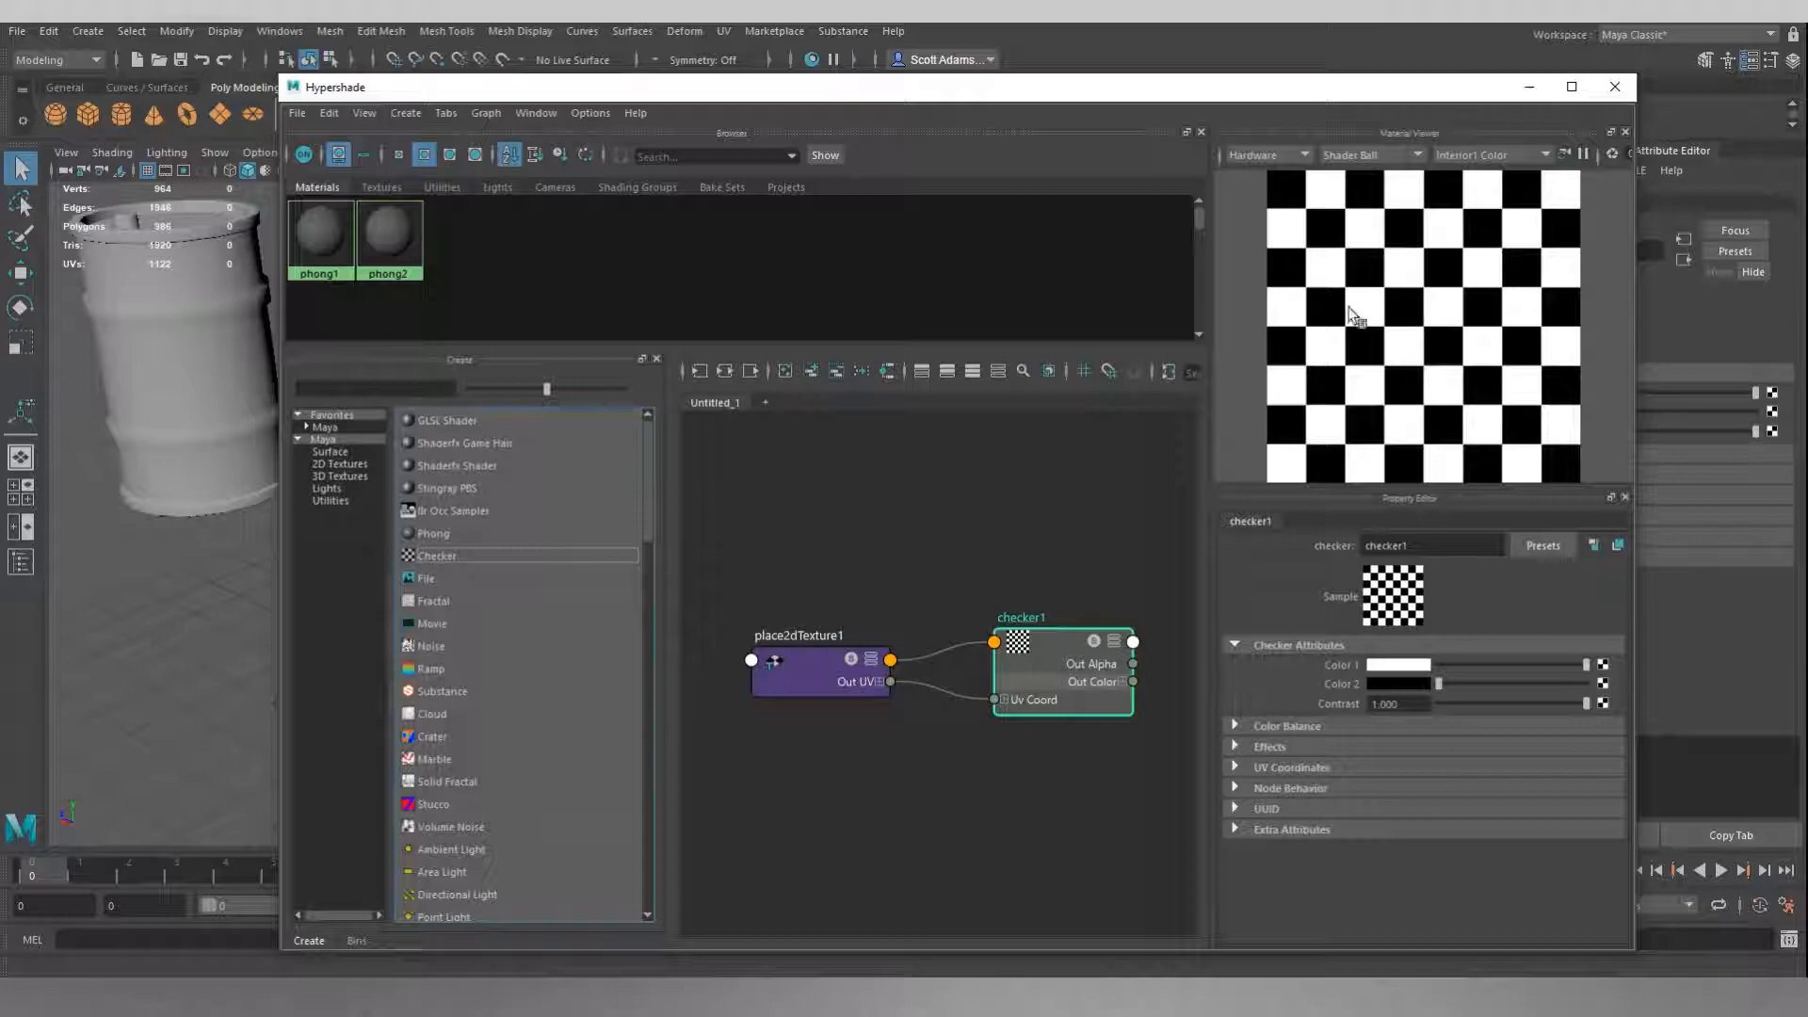
# Set the checker texture's Color 1 to orange and Color 2 to dark blue.
pyautogui.click(1412, 665)
pyautogui.moveTo(1343, 715)
pyautogui.mouseDown()
pyautogui.moveTo(1322, 719)
pyautogui.moveTo(1458, 736)
pyautogui.mouseUp()
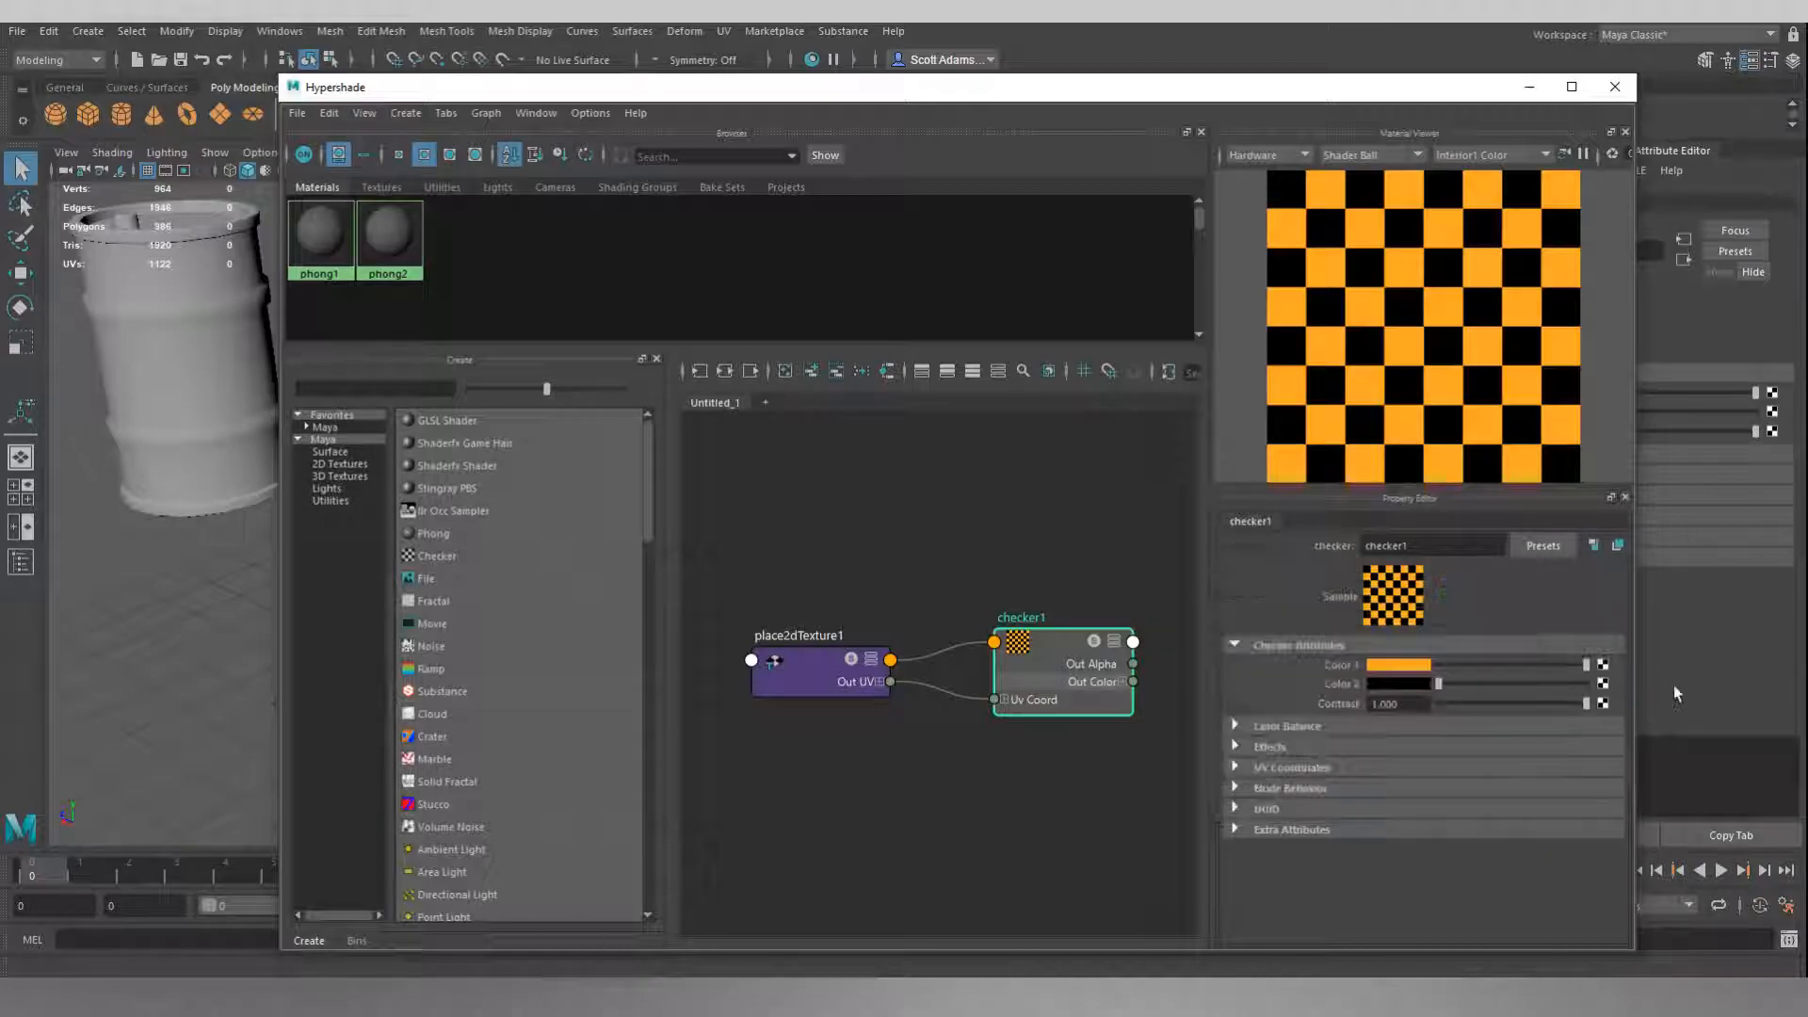
pyautogui.click(1410, 688)
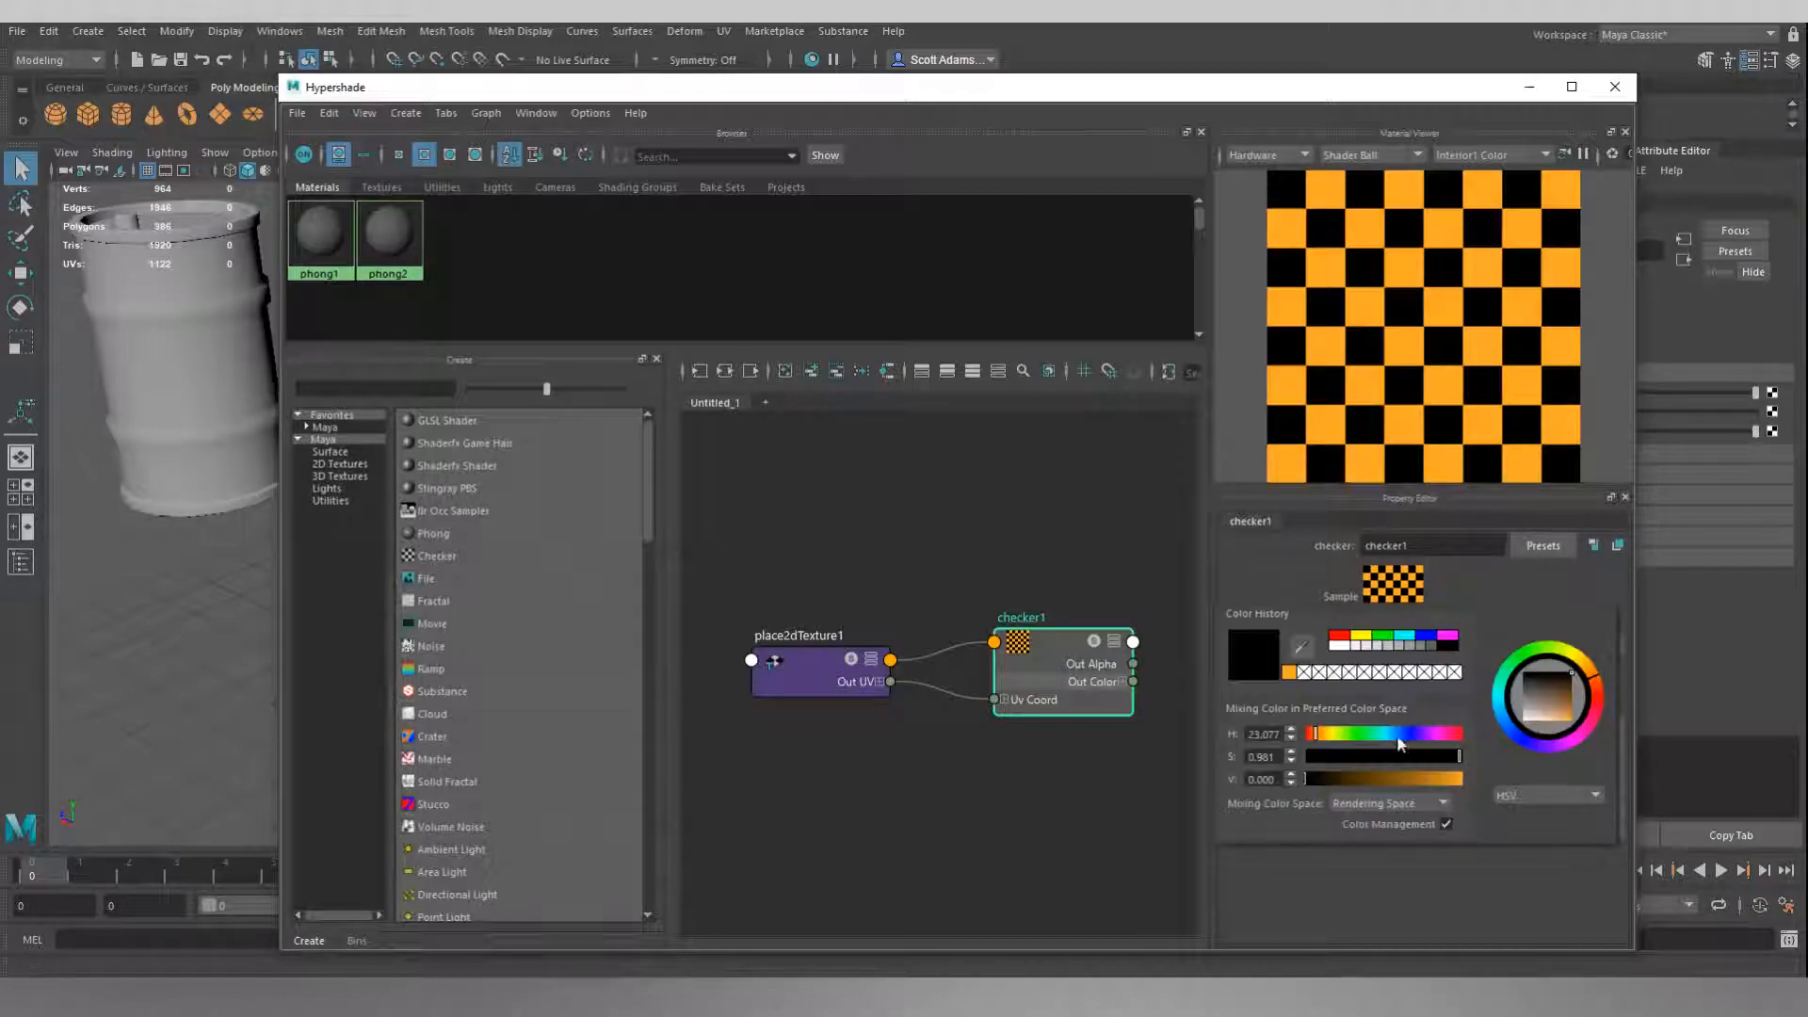
pyautogui.moveTo(1385, 777); pyautogui.dragTo(1363, 779)
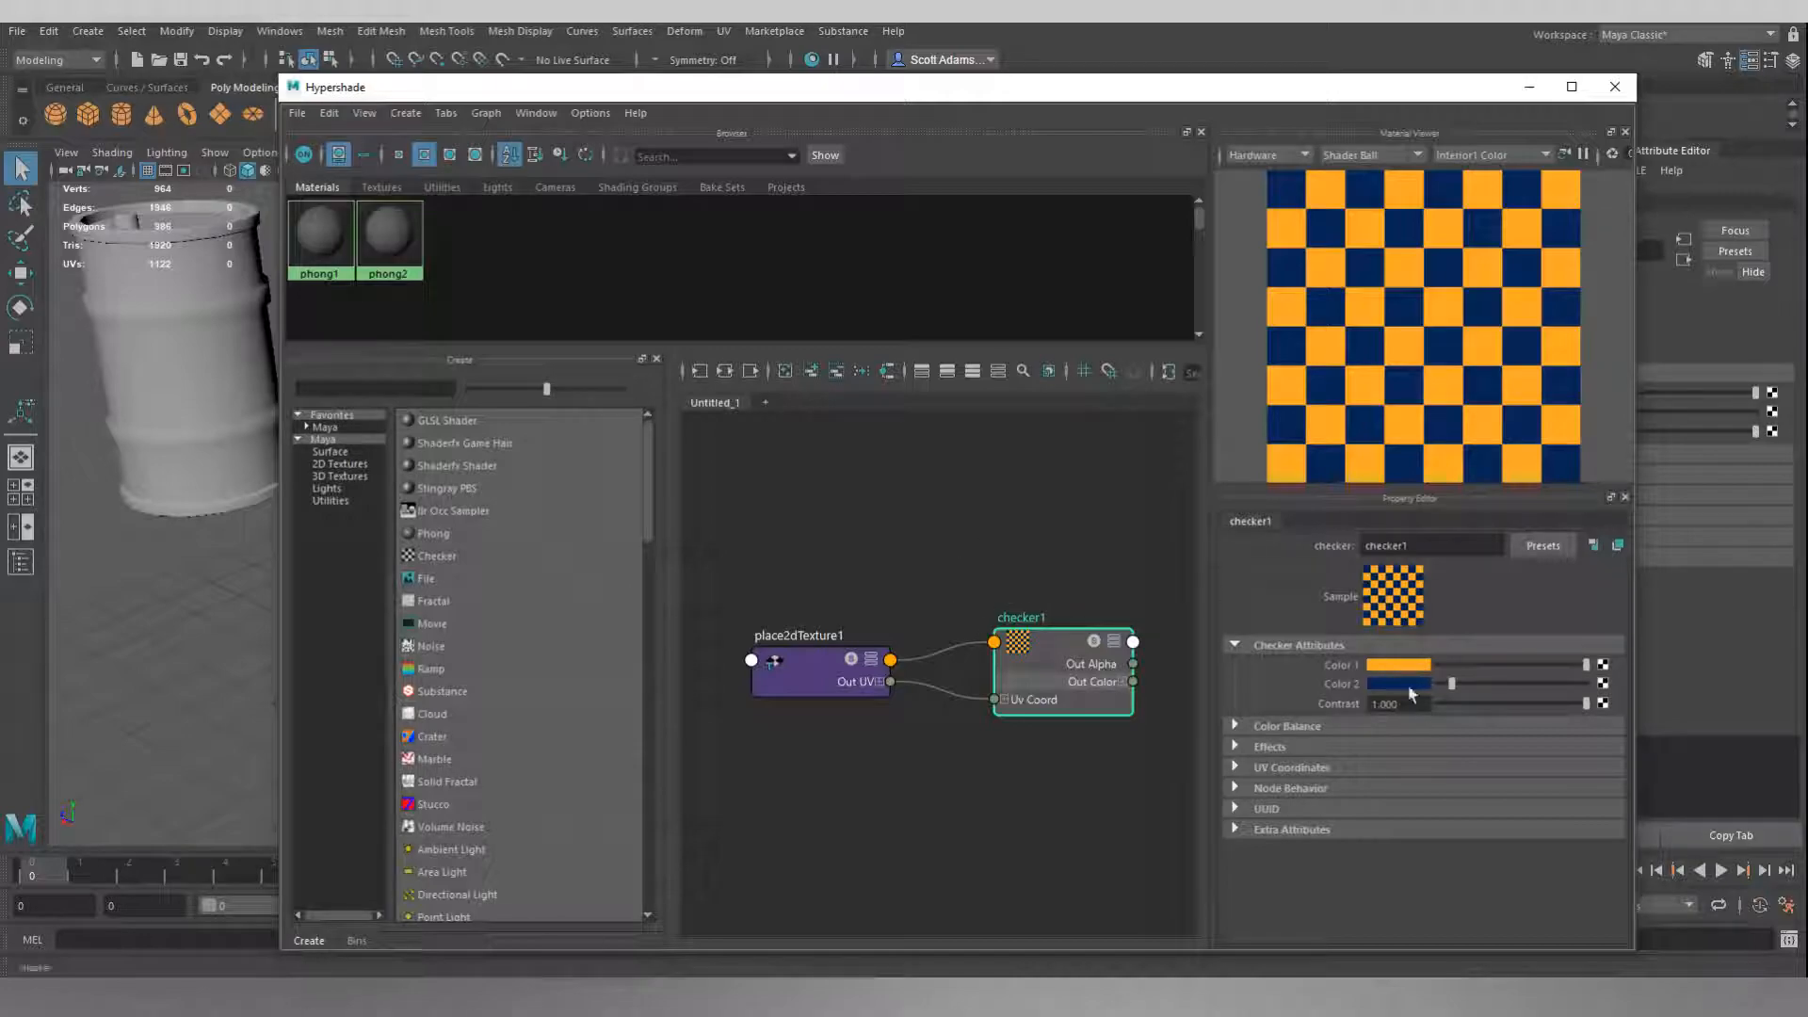
# Generate a material from the checker texture and assign it to the central barrel, closing Hypershade when done.
pyautogui.rightClick(1050, 651)
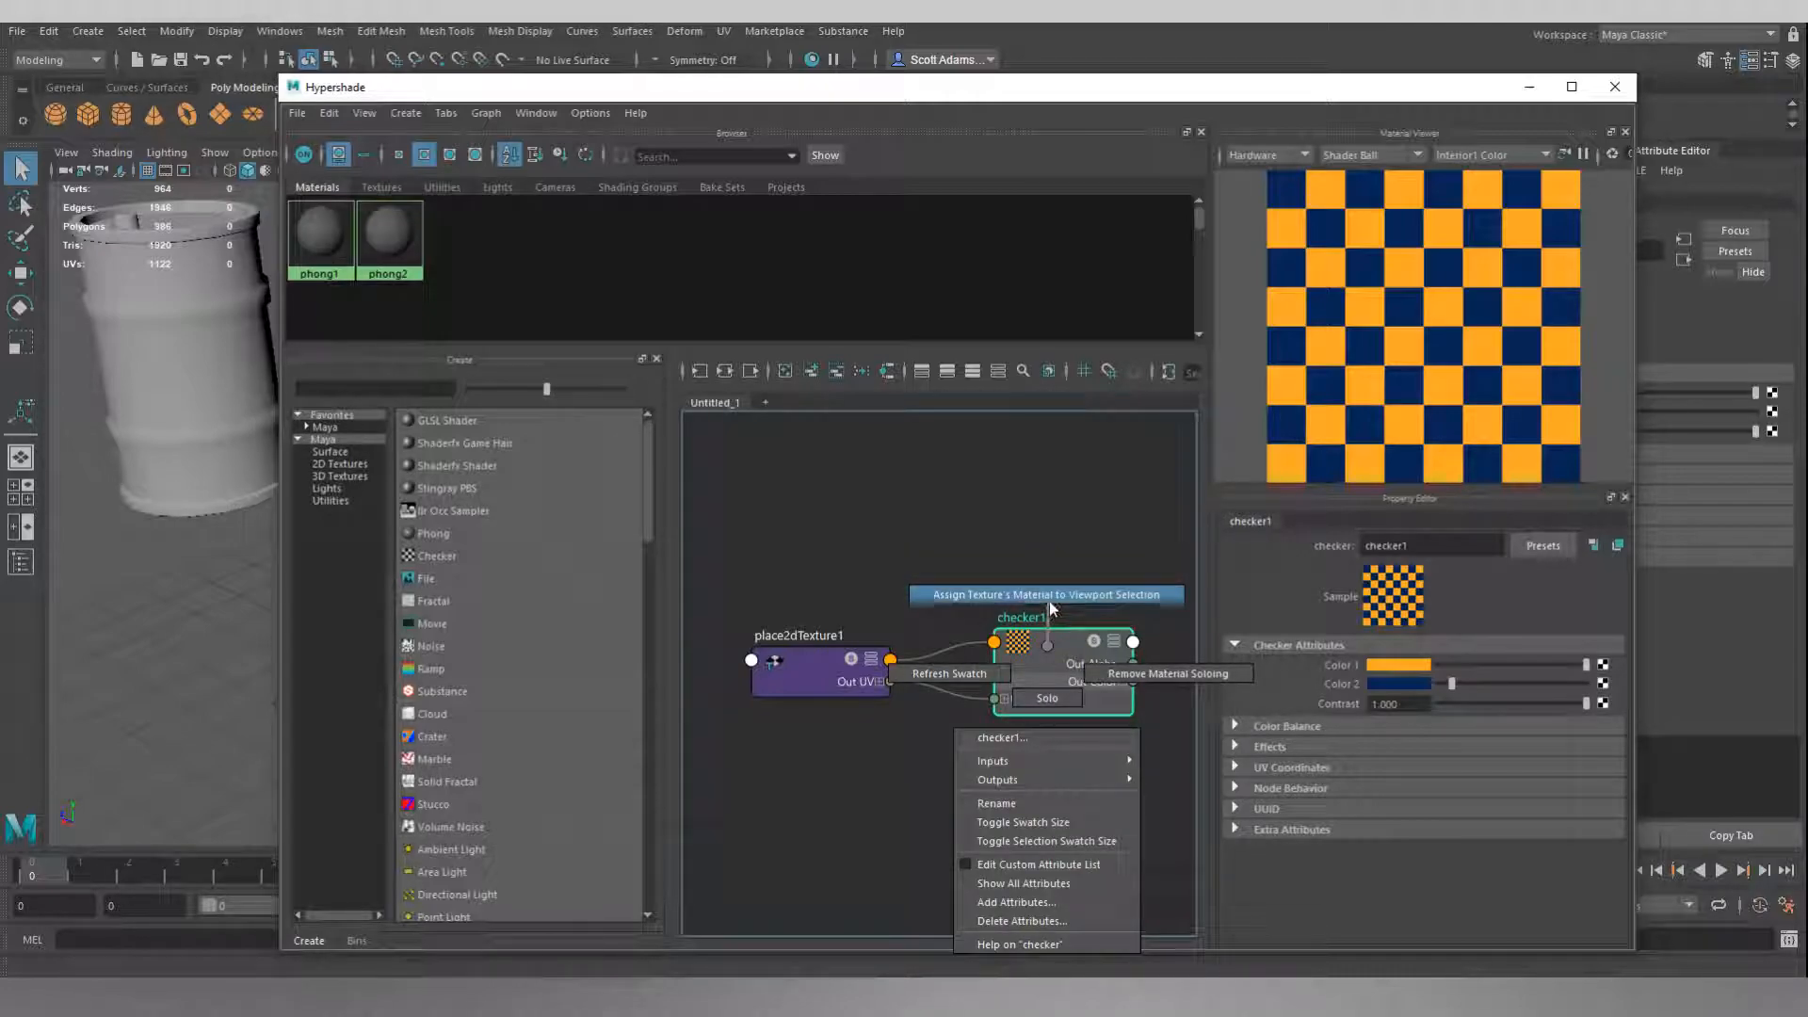
pyautogui.click(1051, 607)
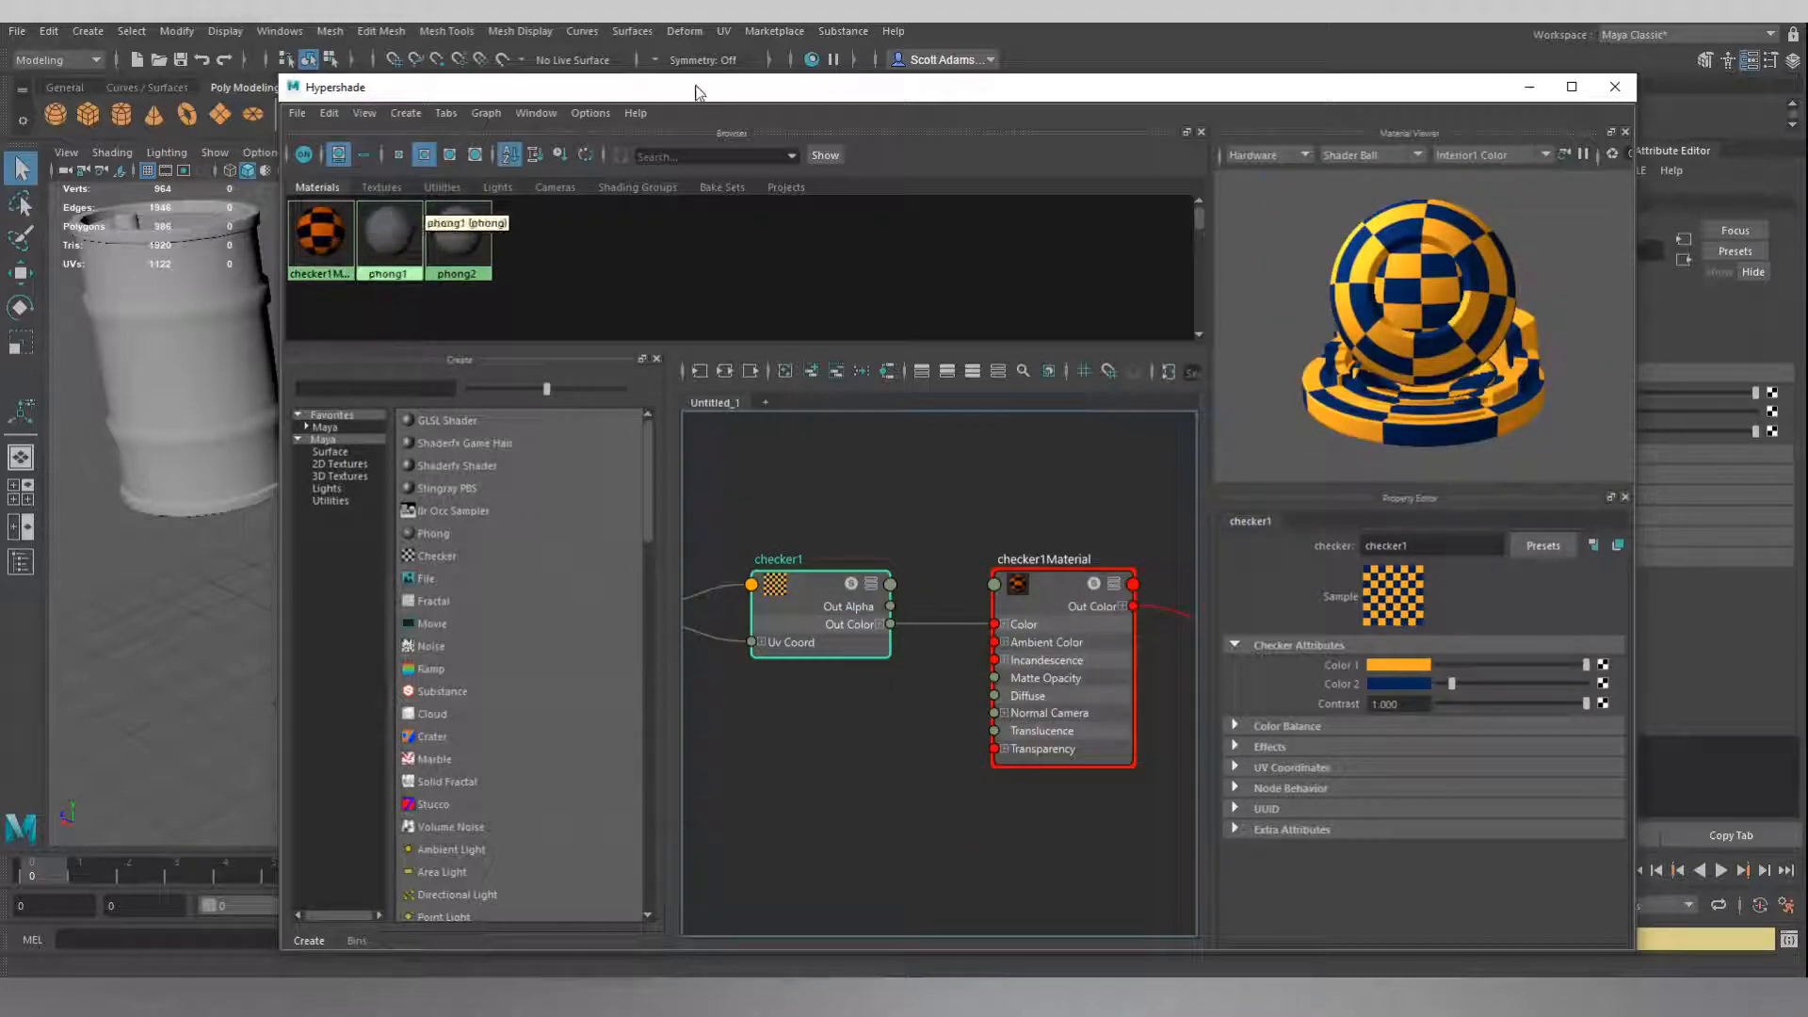
pyautogui.moveTo(726, 88); pyautogui.dragTo(1174, 472)
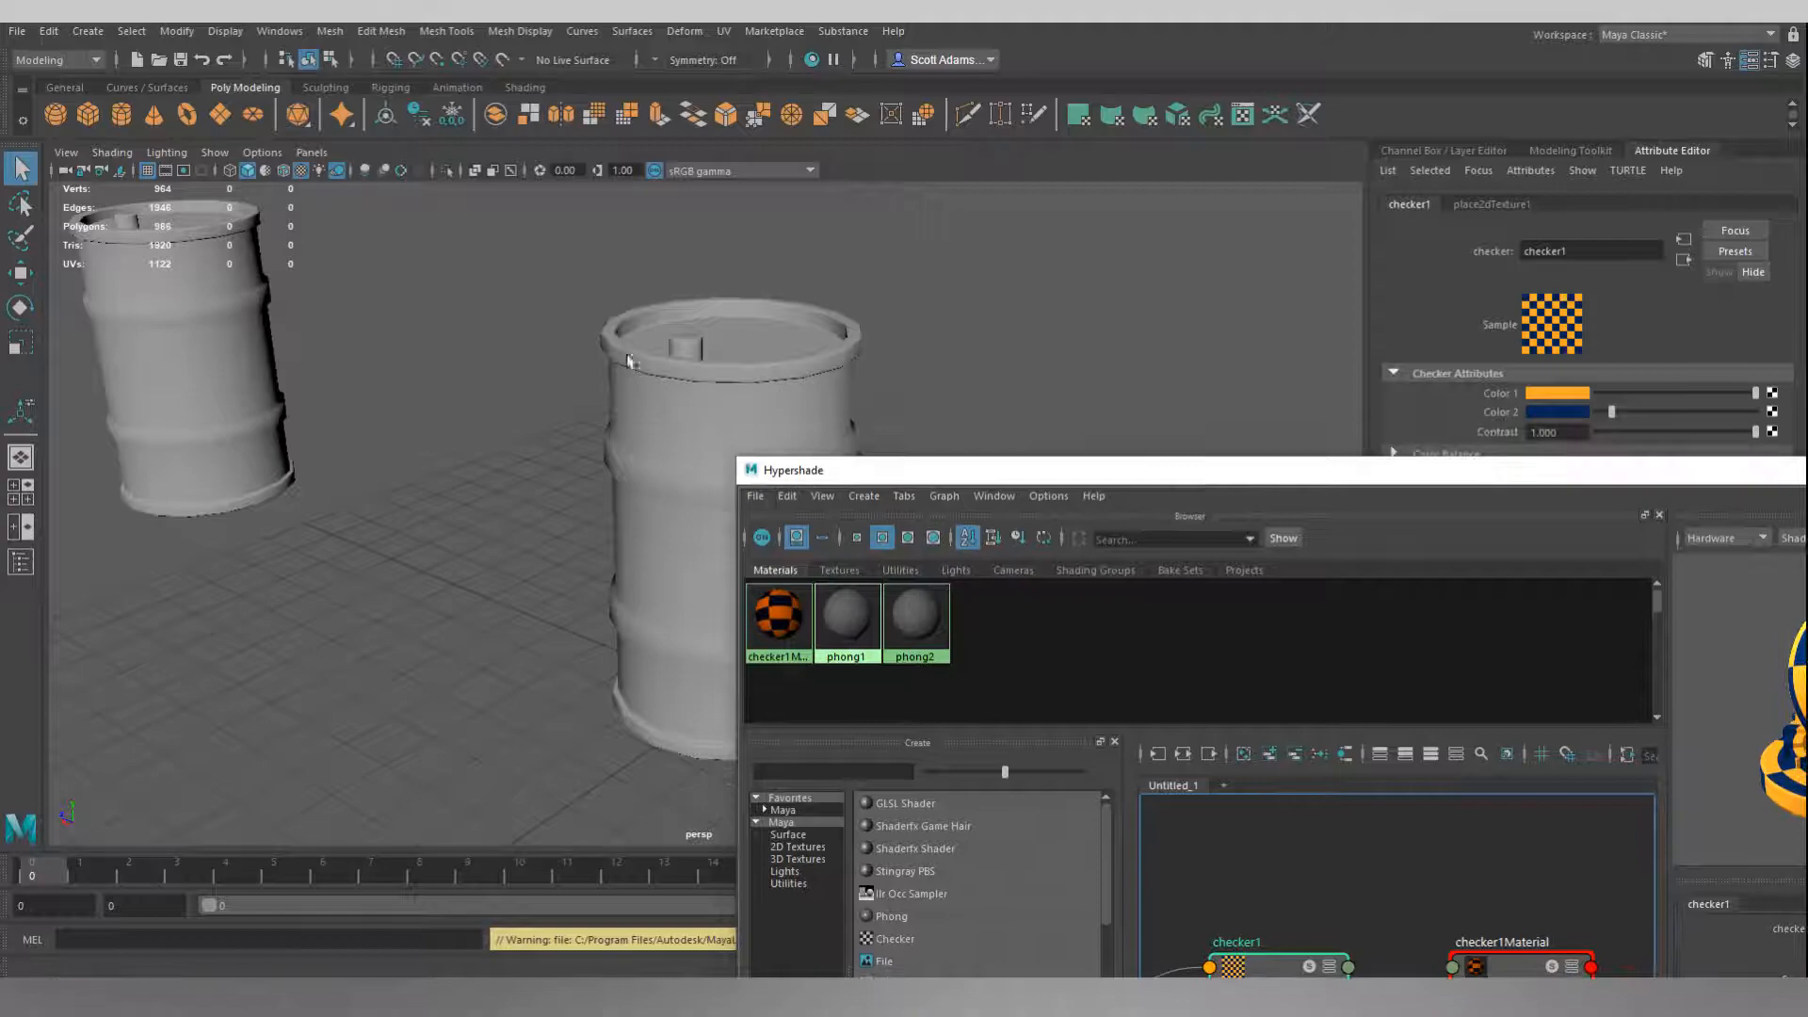
pyautogui.click(725, 348)
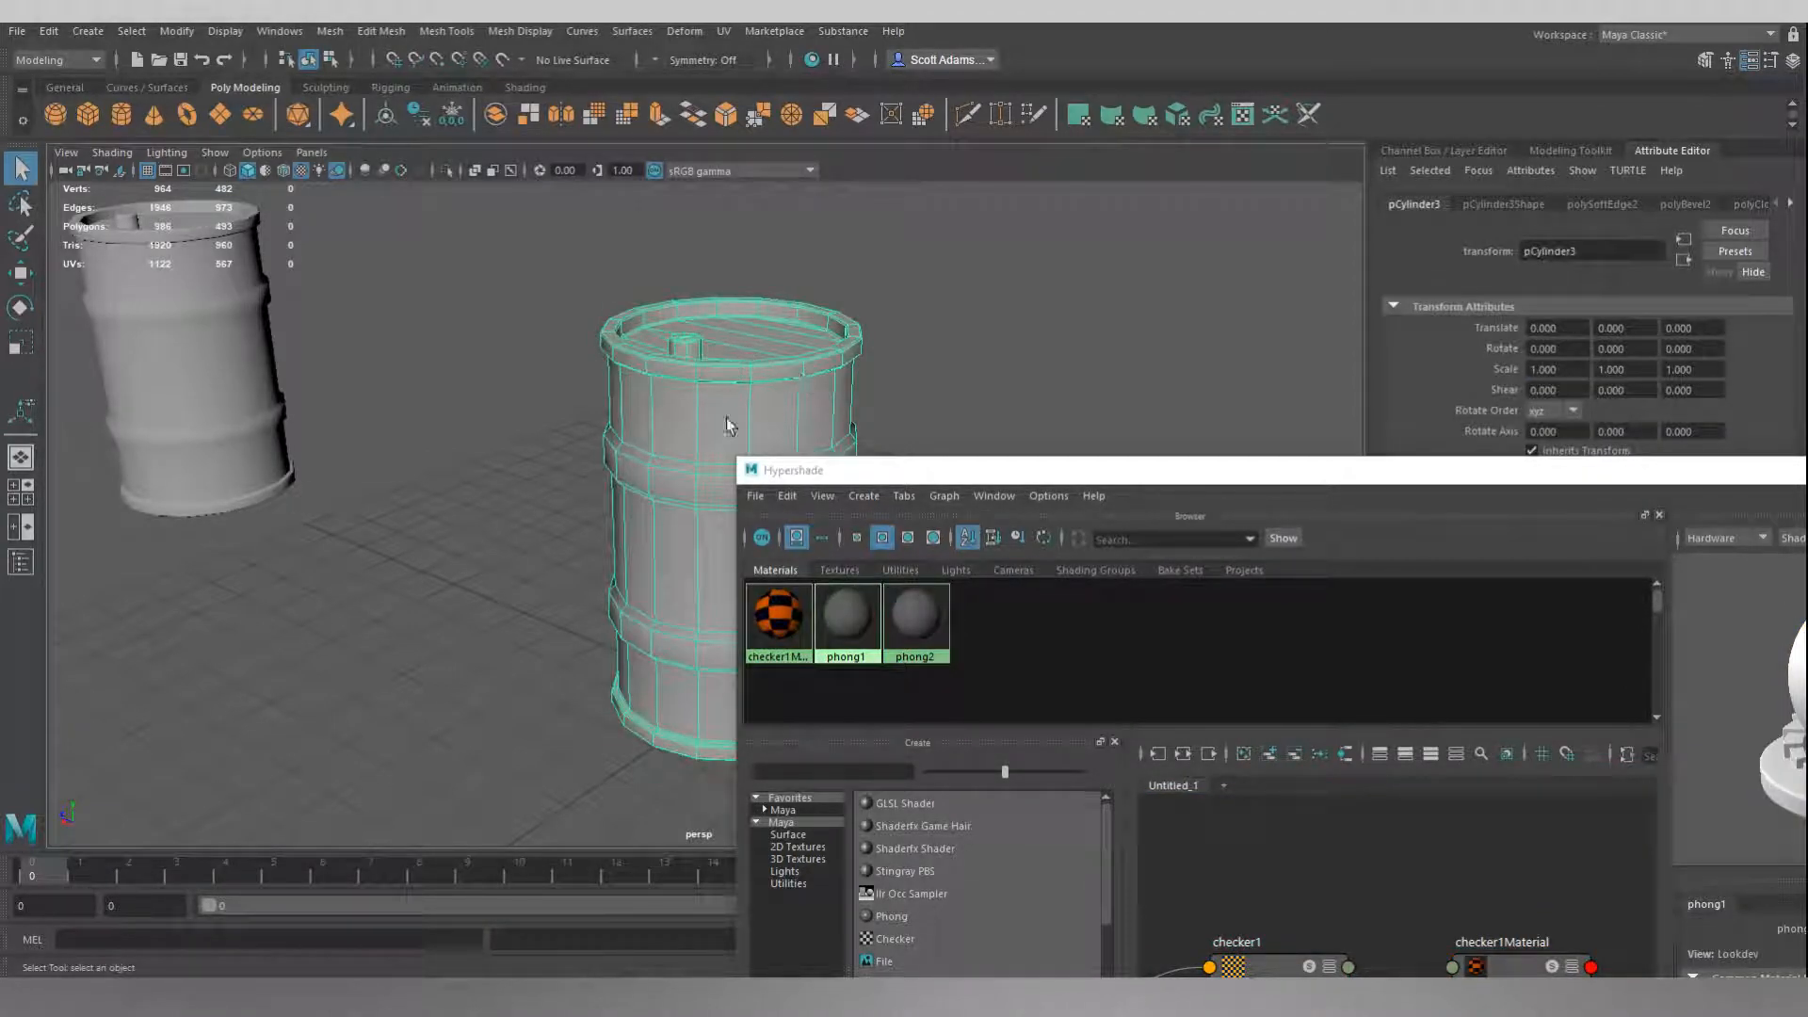
pyautogui.rightClick(781, 632)
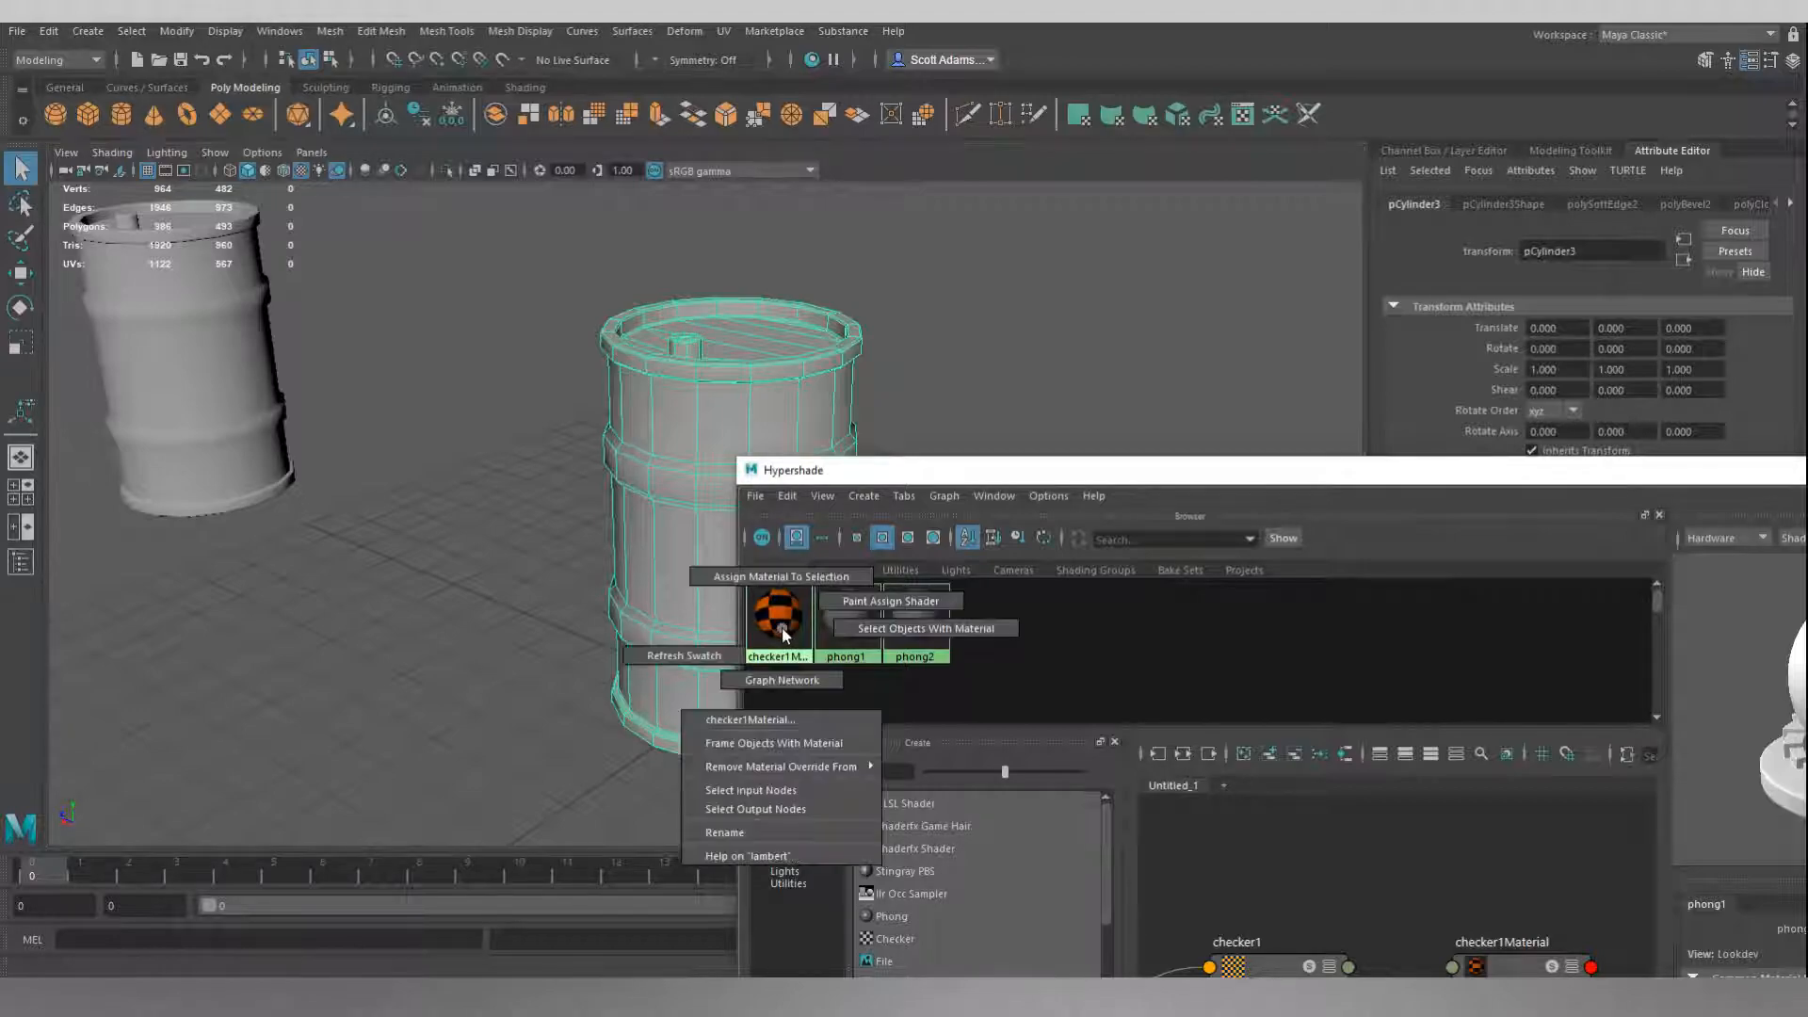
pyautogui.click(782, 578)
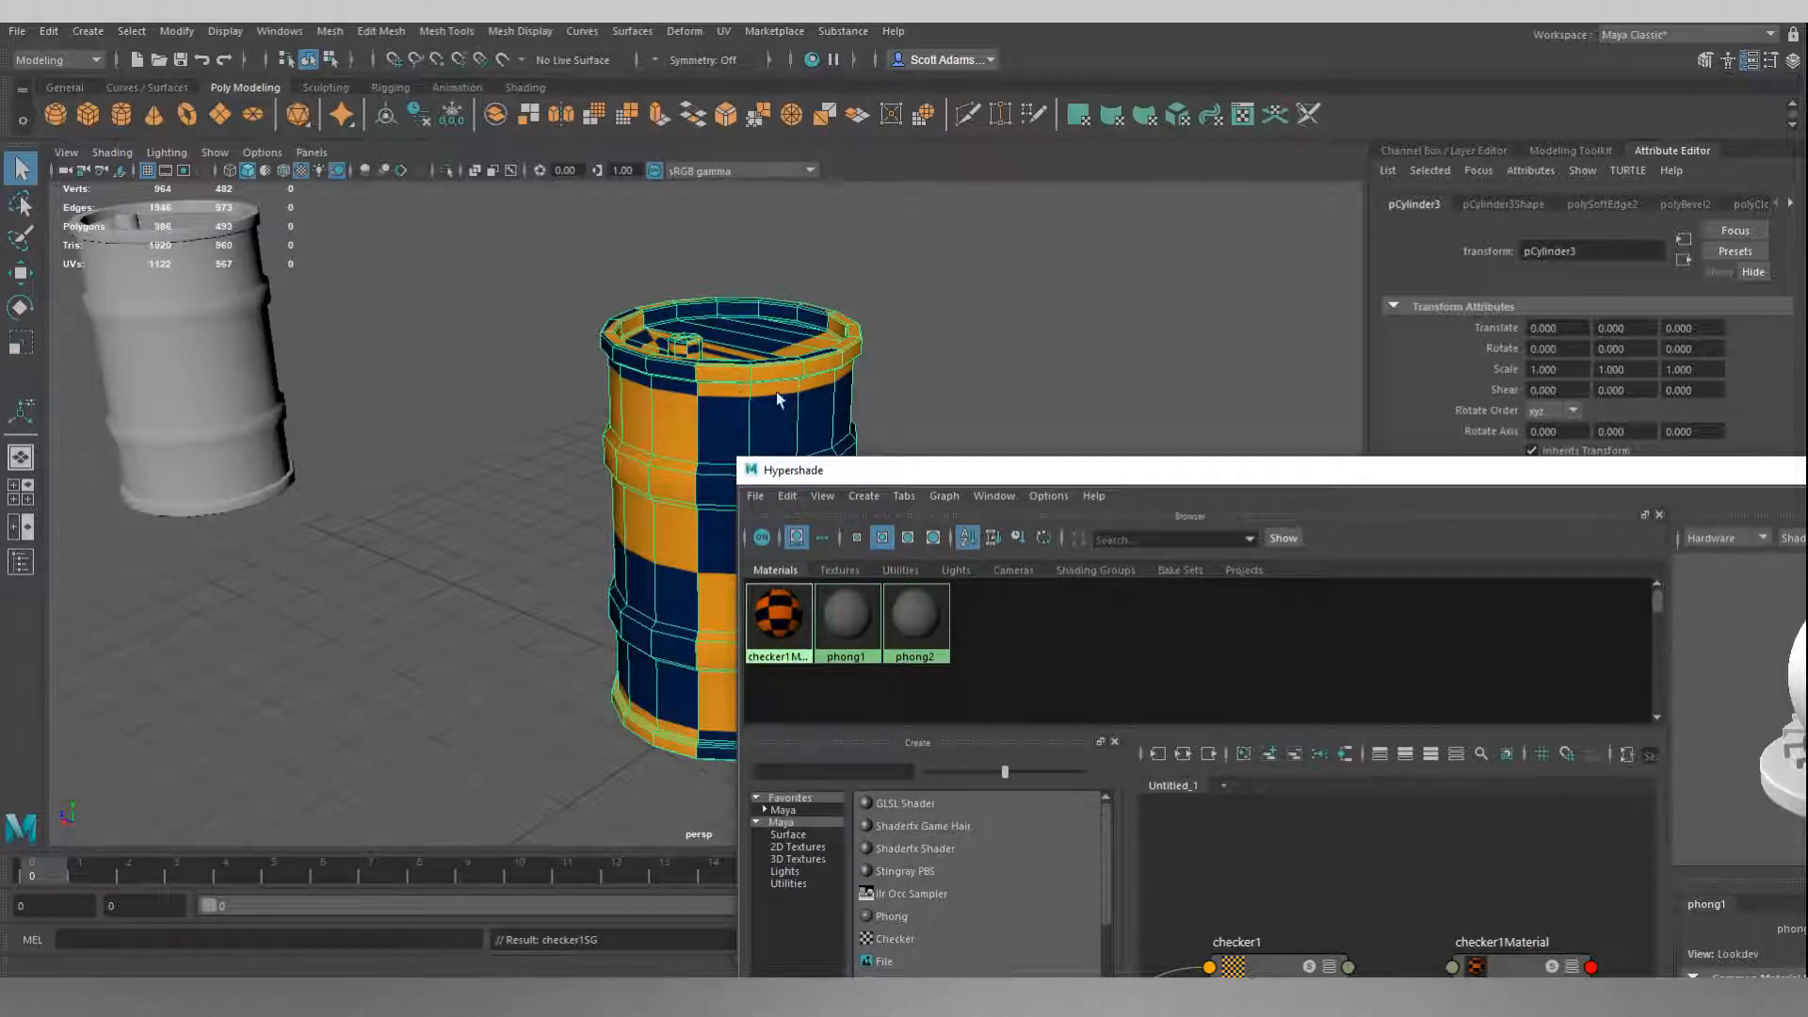
pyautogui.moveTo(1560, 461); pyautogui.dragTo(1049, 323)
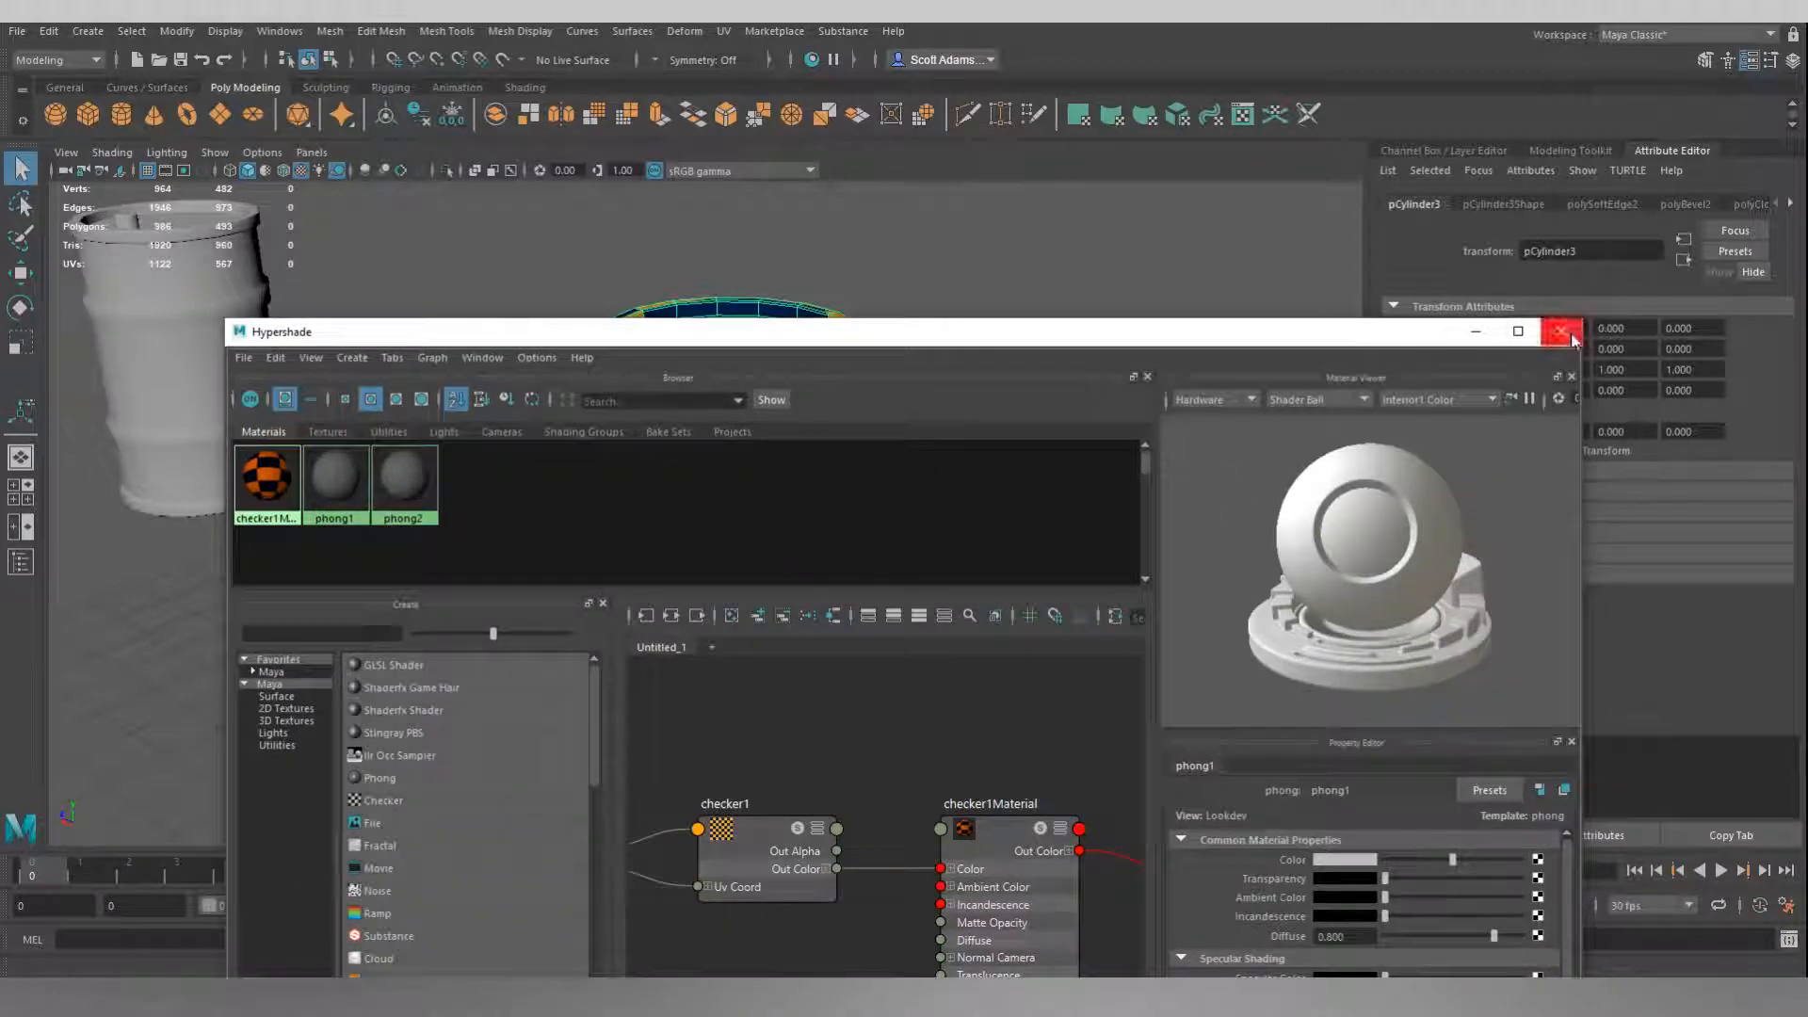
pyautogui.click(1552, 335)
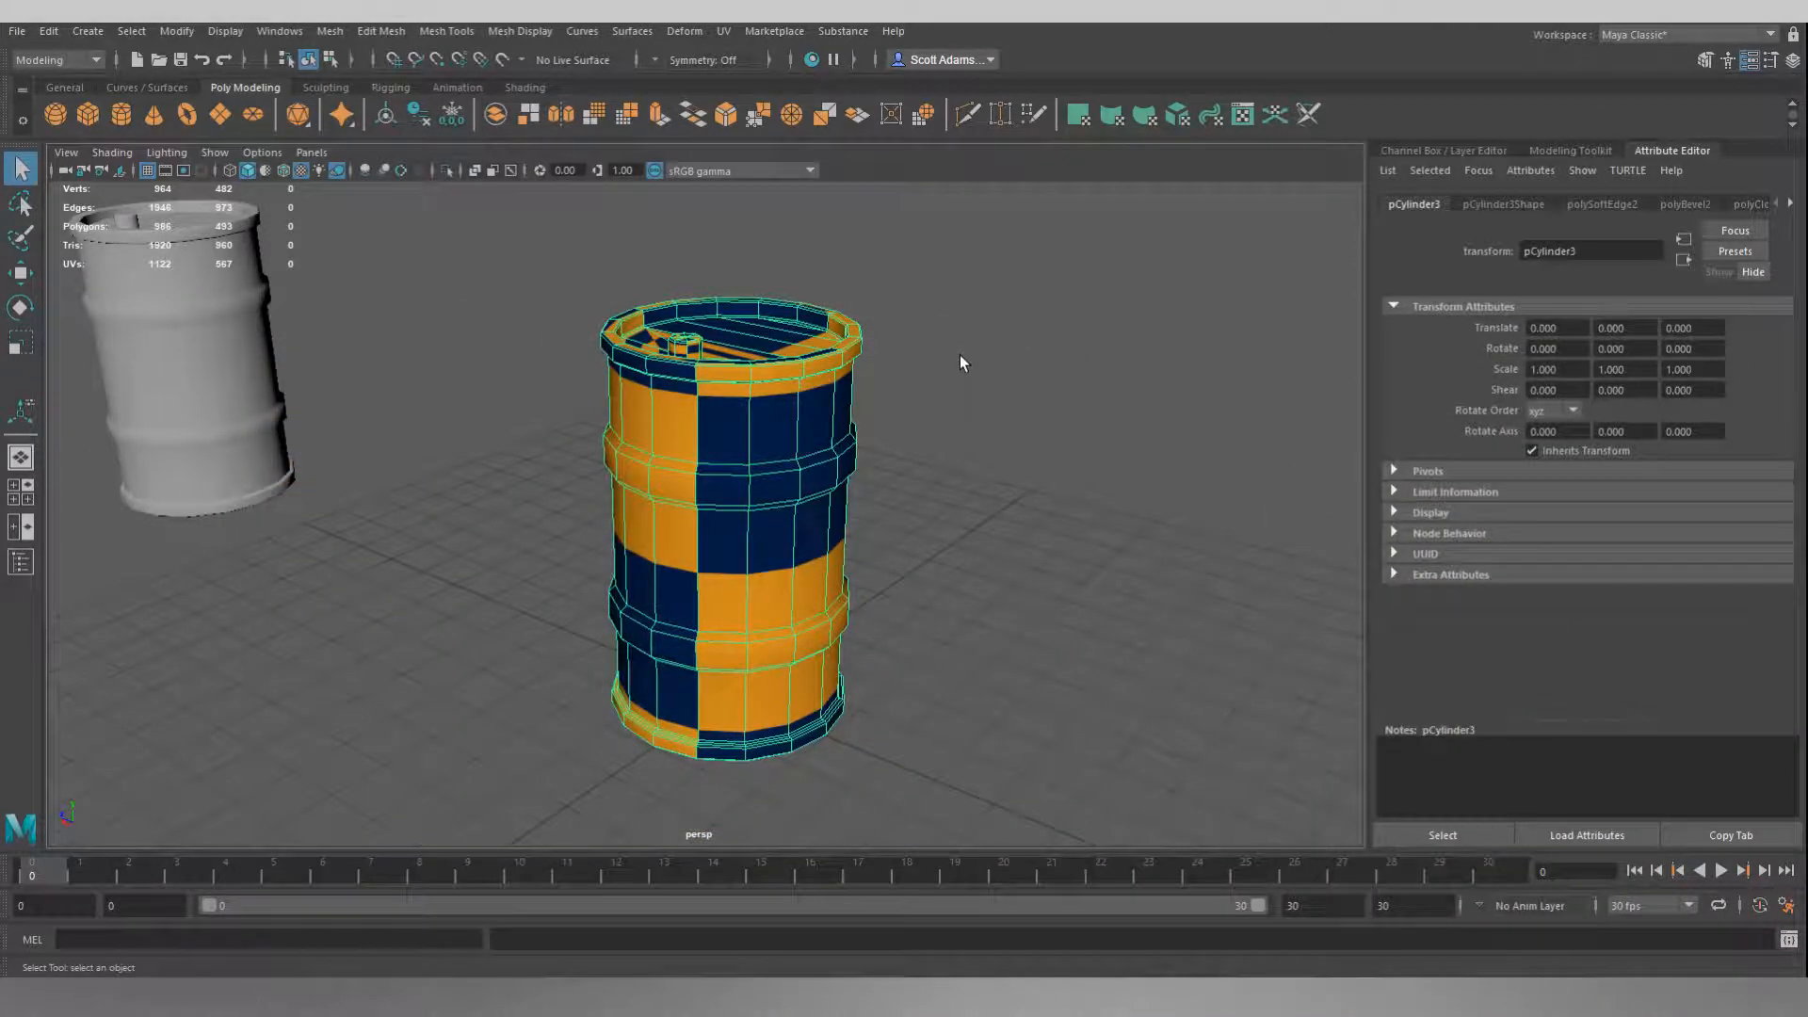
# Examine how the checker pattern maps onto the barrel's lid, cap and side walls.
pyautogui.keyDown('alt'); pyautogui.moveTo(972, 412); pyautogui.dragTo(968, 491); pyautogui.keyUp('alt')
pyautogui.scroll(5, 688, 482)
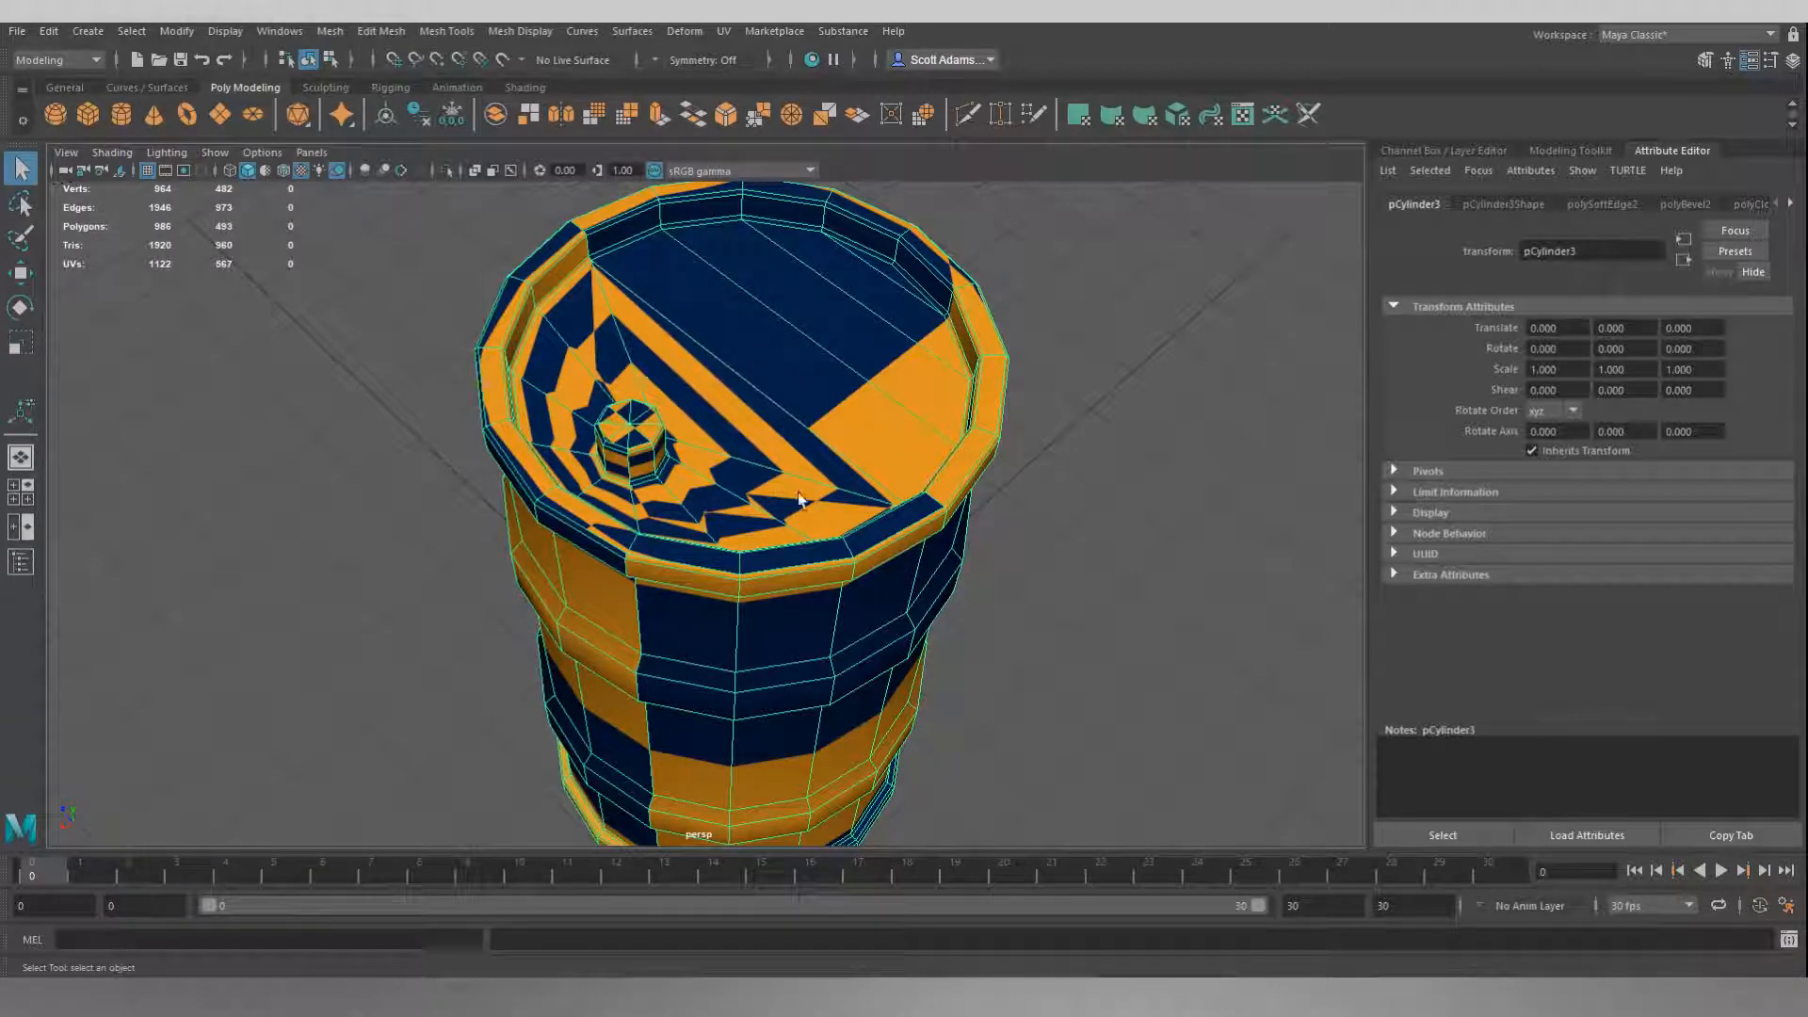
pyautogui.keyDown('alt'); pyautogui.moveTo(1089, 574); pyautogui.dragTo(1089, 500); pyautogui.keyUp('alt')
pyautogui.scroll(-5, 1065, 496)
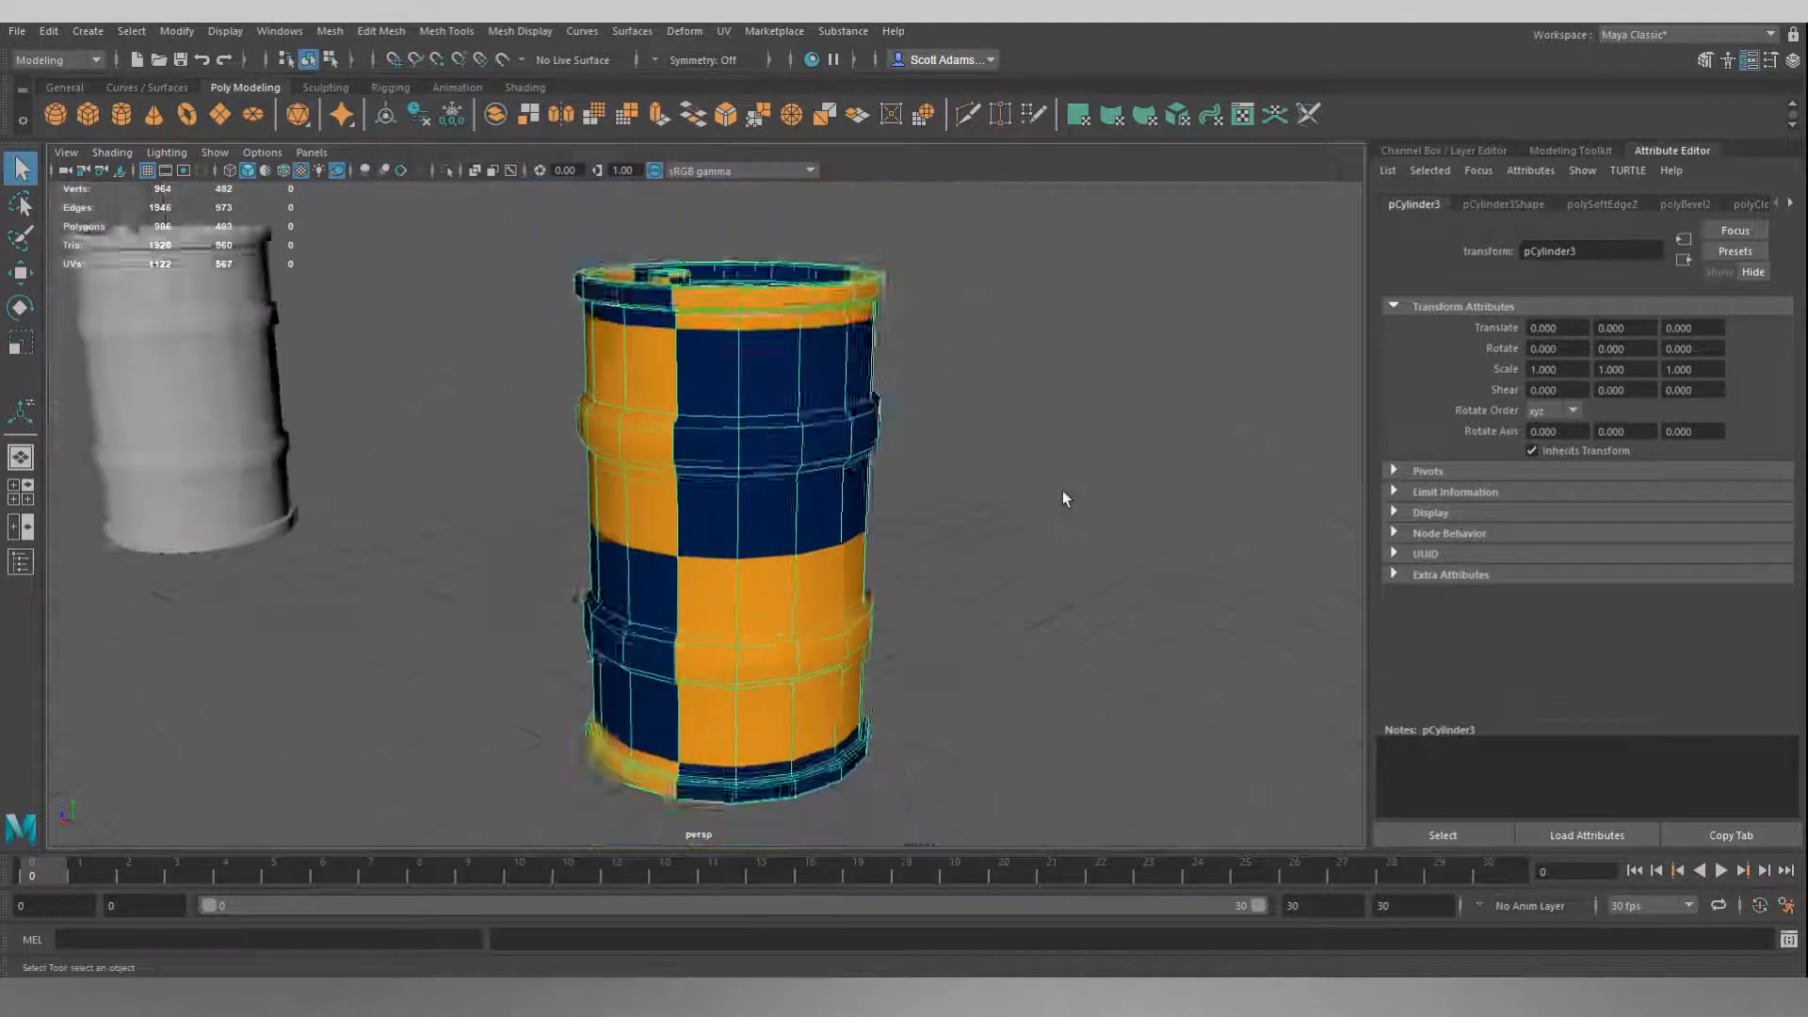
pyautogui.keyDown('alt'); pyautogui.moveTo(960, 488); pyautogui.dragTo(917, 485); pyautogui.keyUp('alt')
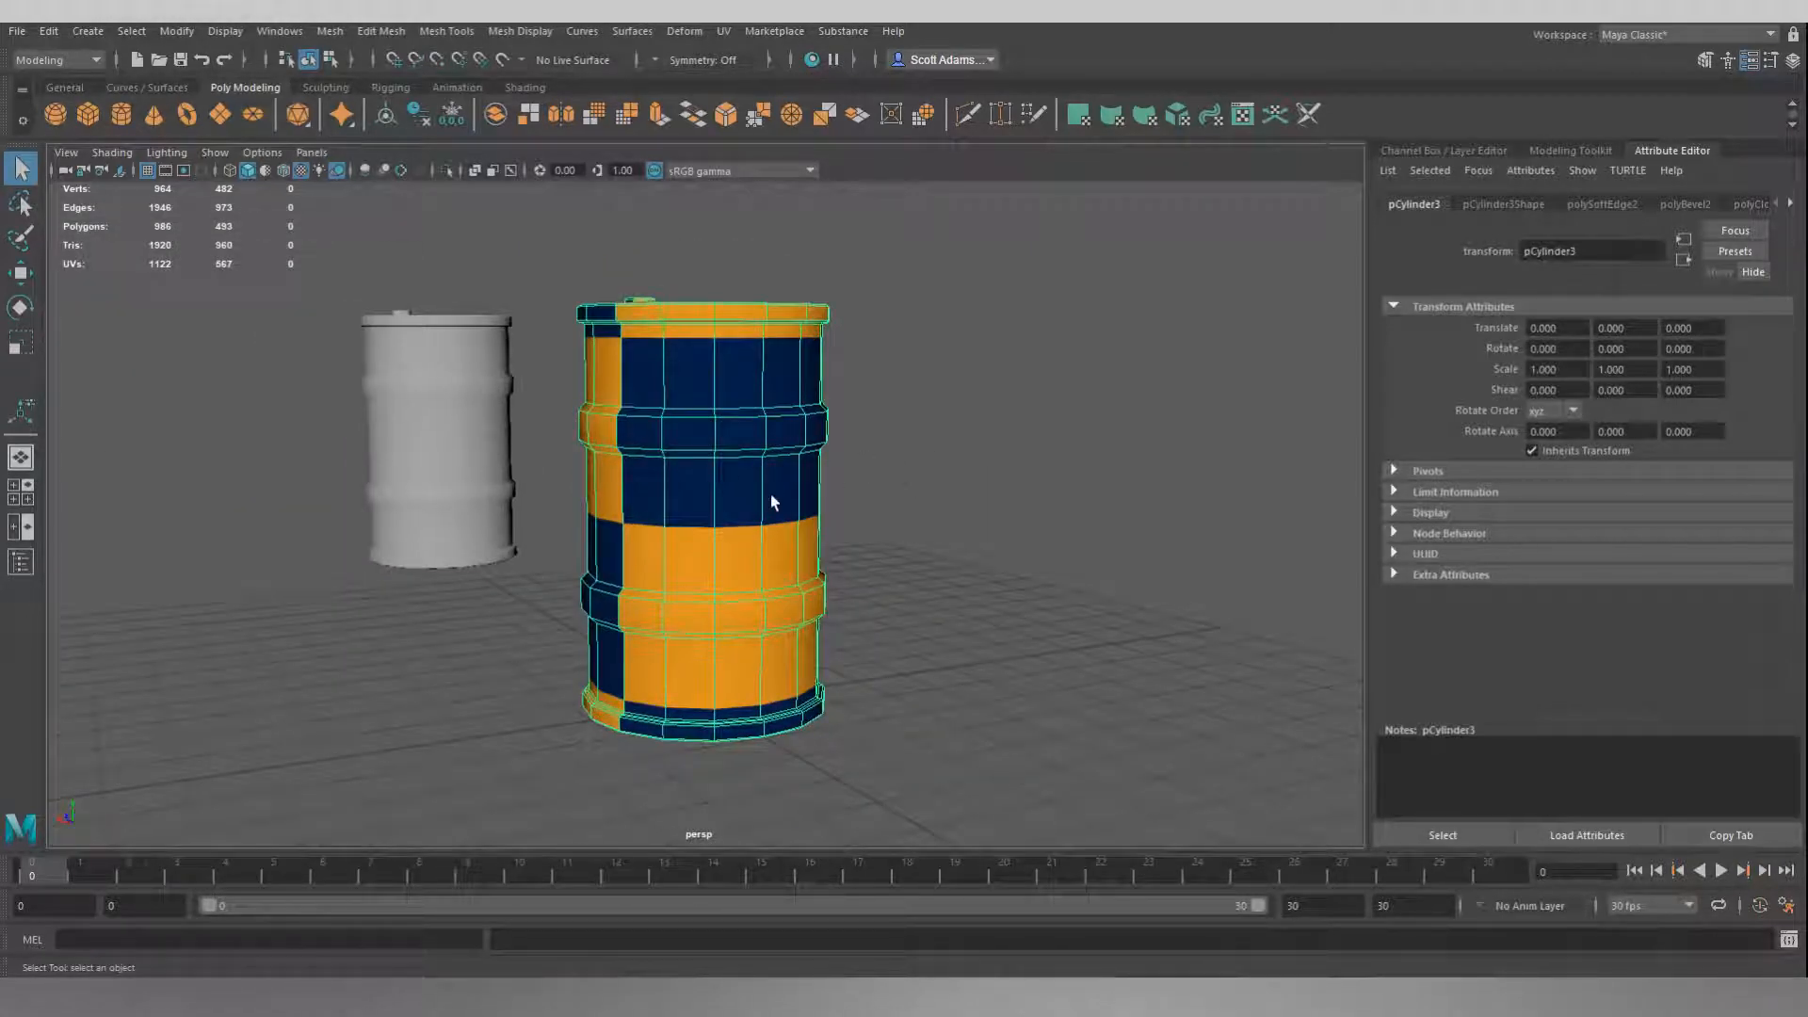
pyautogui.keyDown('alt'); pyautogui.moveTo(881, 342); pyautogui.dragTo(960, 415); pyautogui.keyUp('alt')
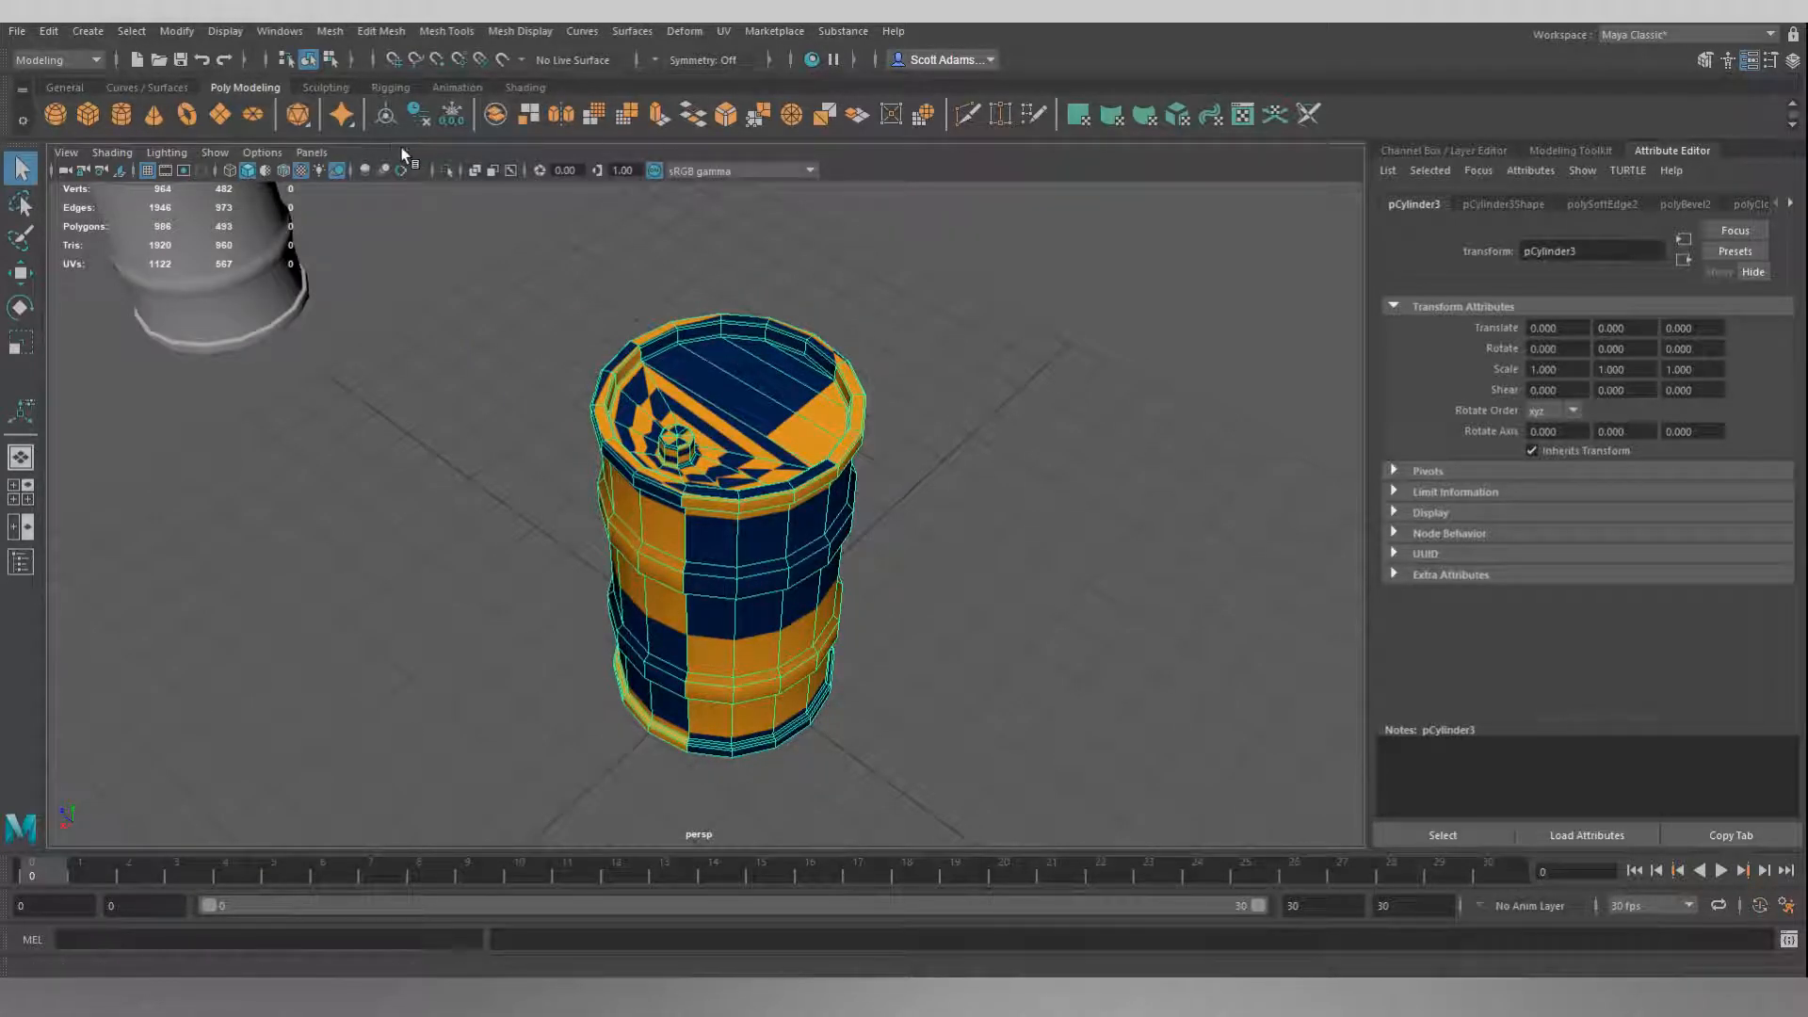
# Switch to the UV Editing workspace and frame the checkered barrel beside its UV layout.
pyautogui.click(285, 34)
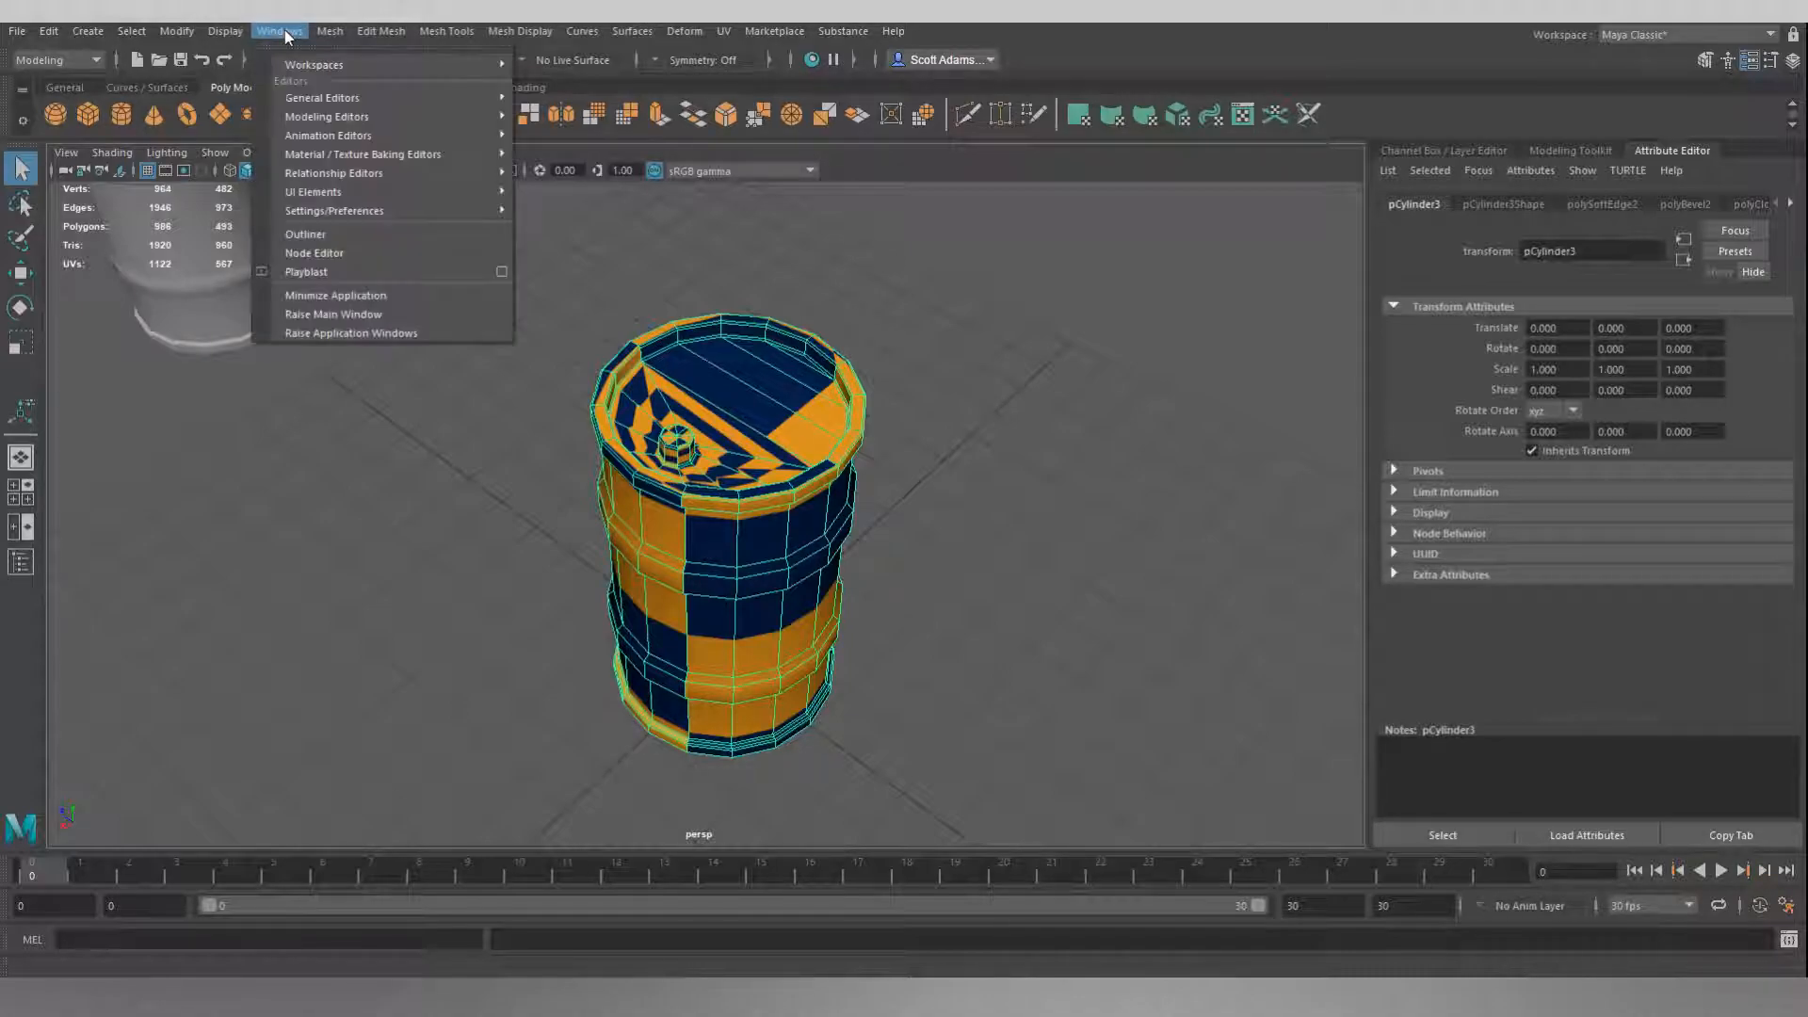
pyautogui.moveTo(403, 68)
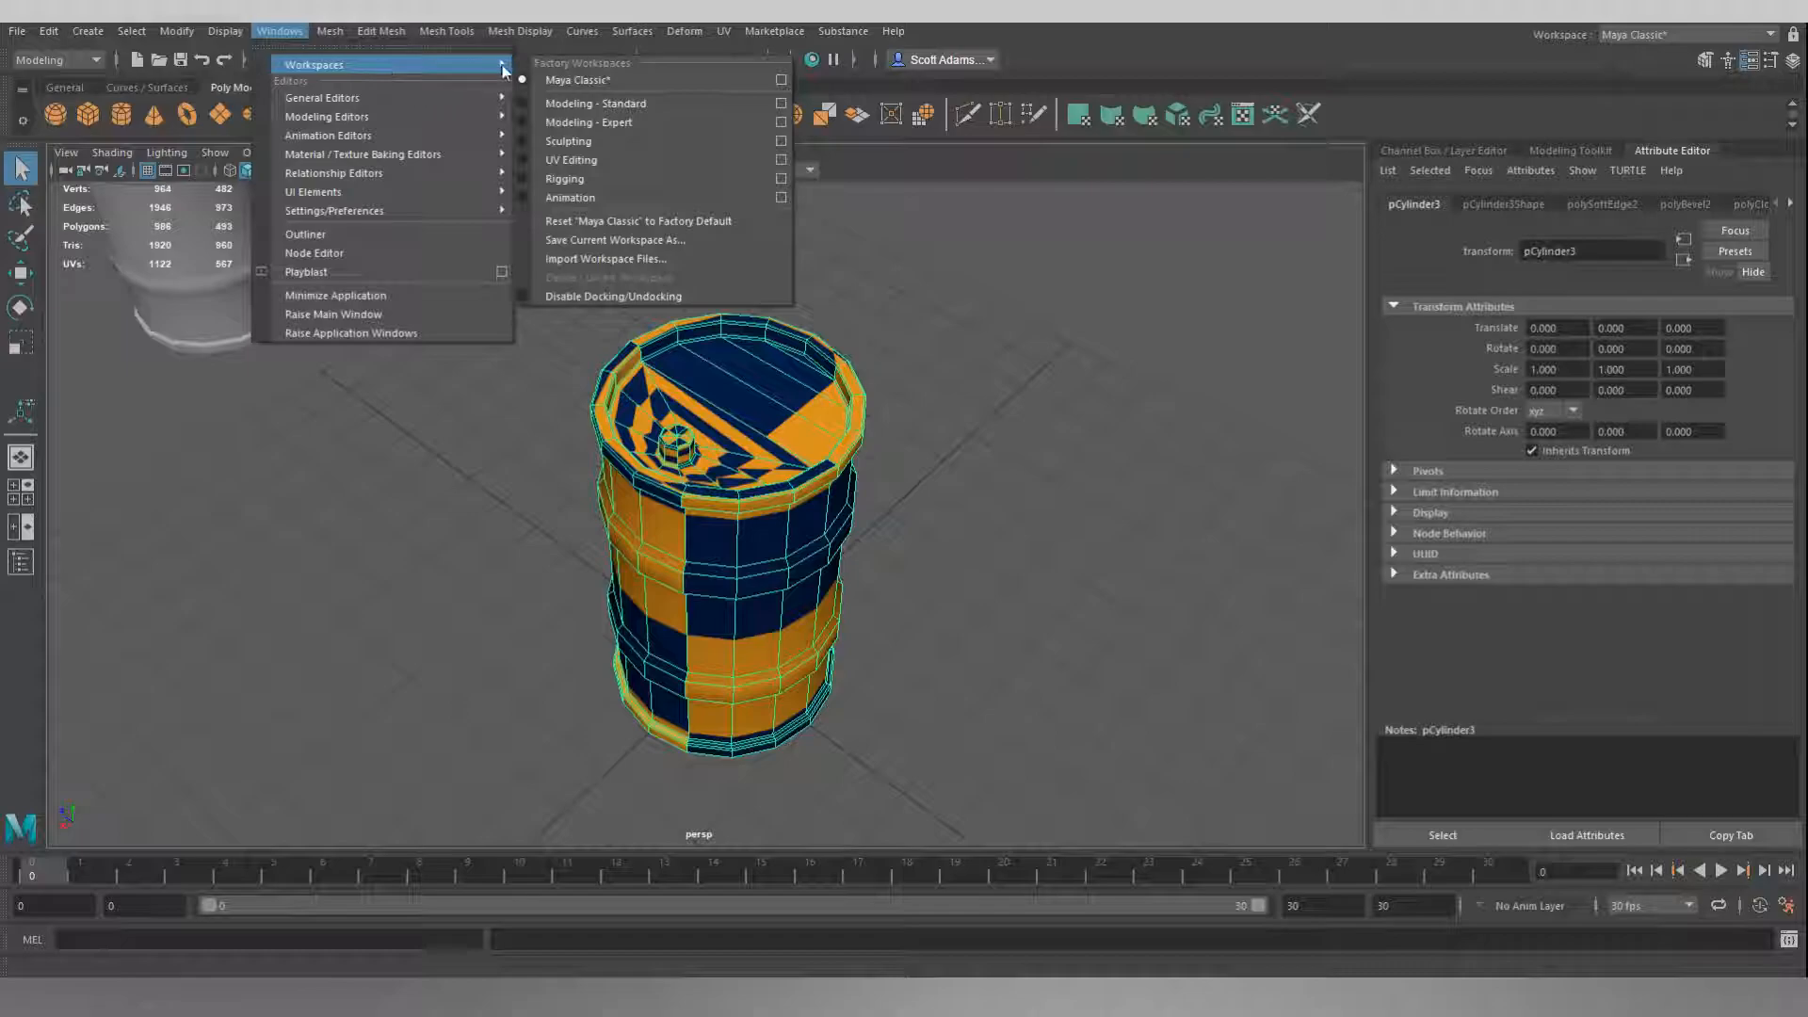
pyautogui.click(577, 160)
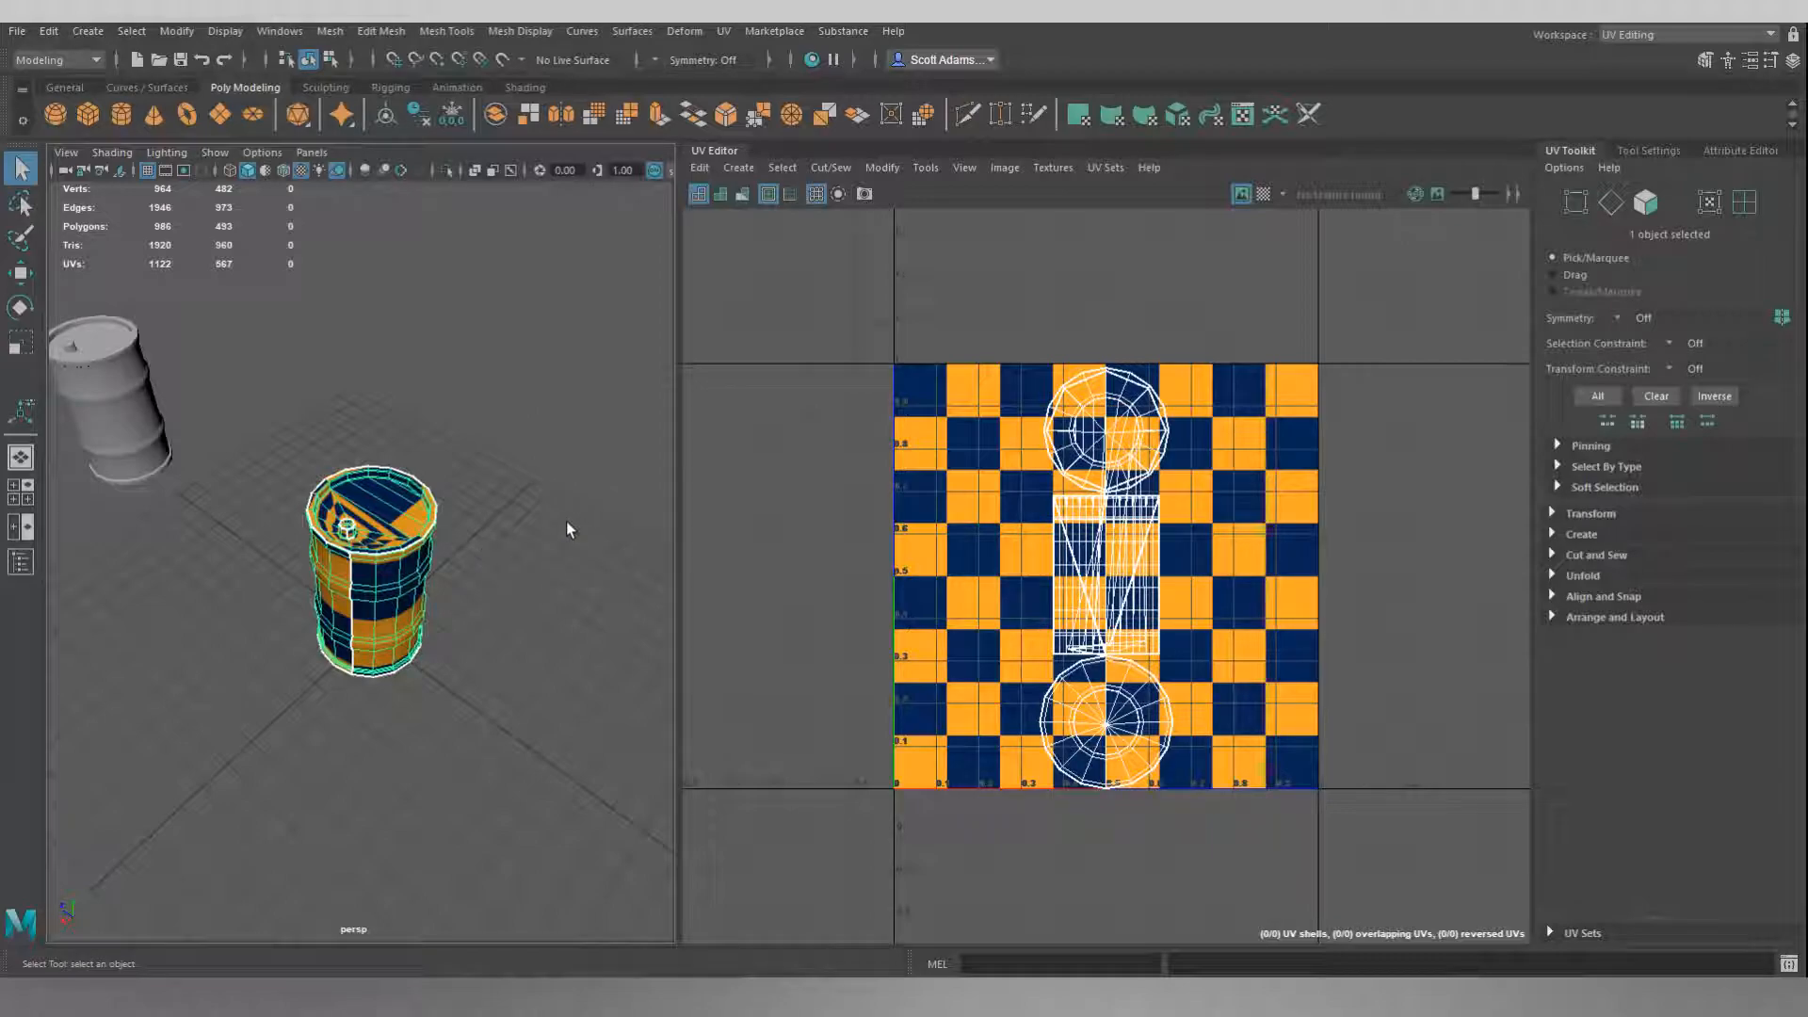
pyautogui.keyDown('alt'); pyautogui.moveTo(509, 476); pyautogui.dragTo(561, 492); pyautogui.keyUp('alt')
pyautogui.scroll(5, 538, 505)
pyautogui.scroll(-2, 576, 479)
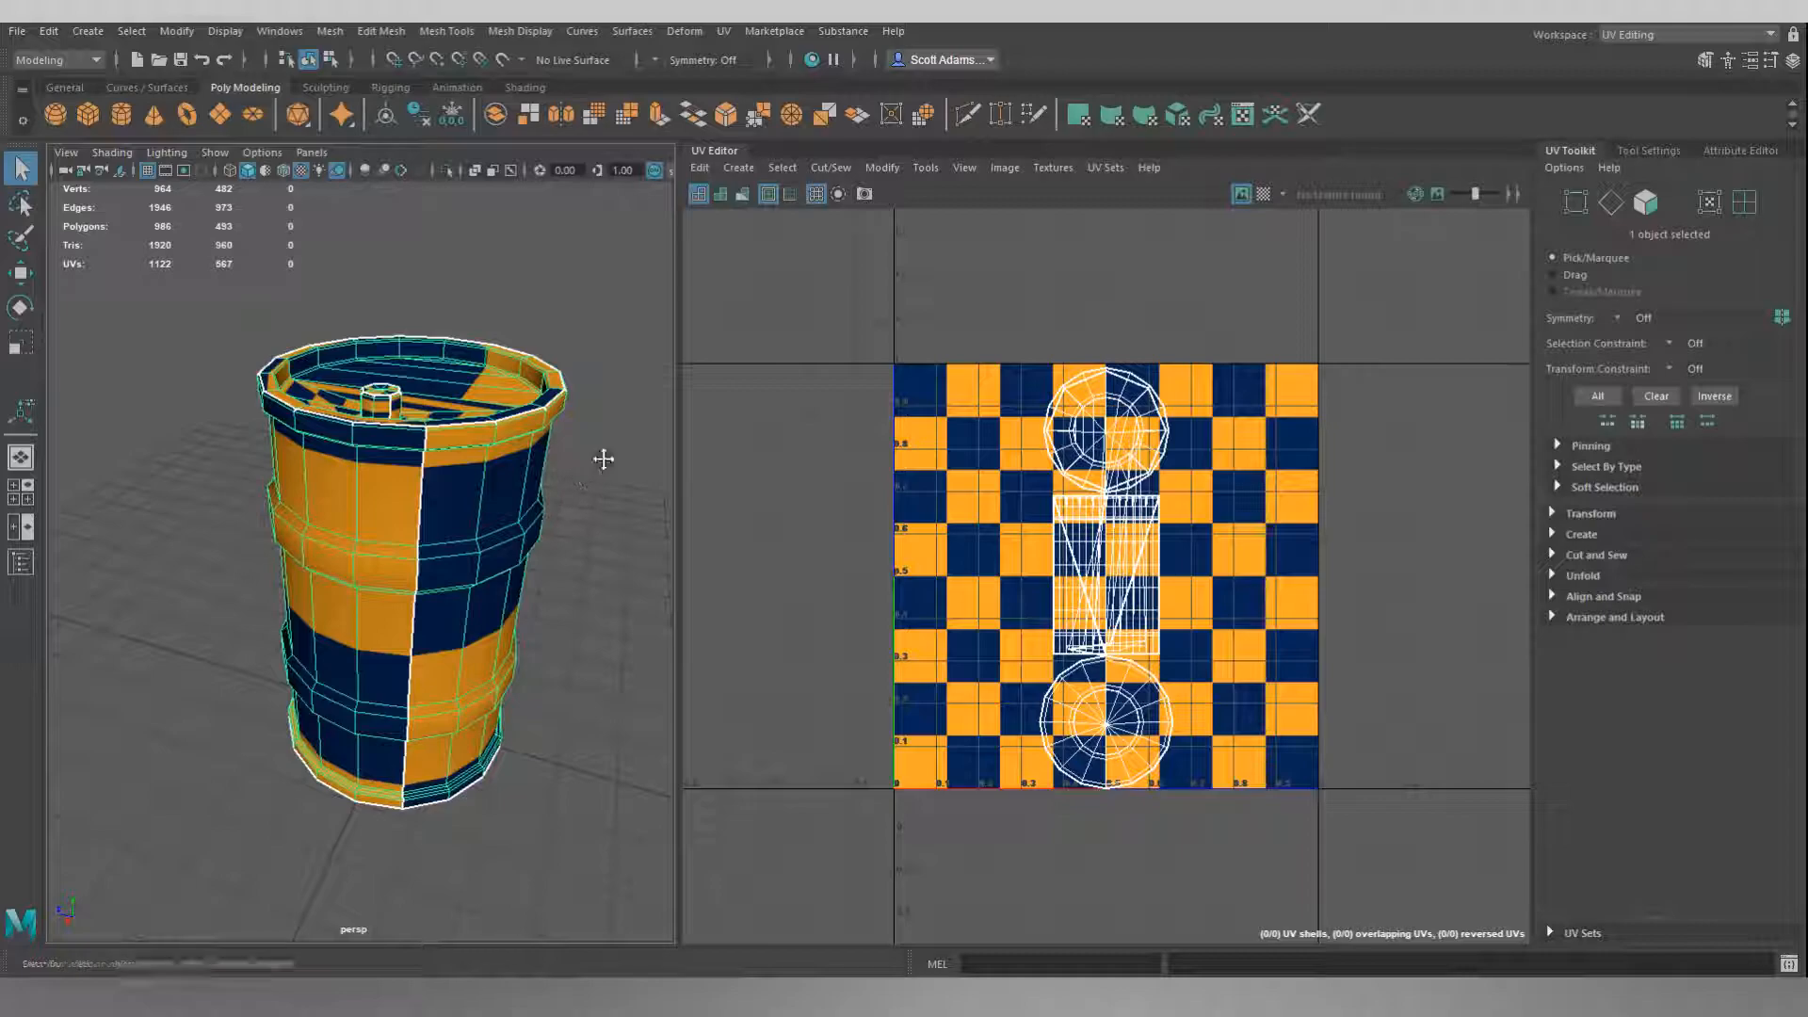
pyautogui.keyDown('alt'); pyautogui.moveTo(603, 458); pyautogui.dragTo(573, 460, button='middle'); pyautogui.keyUp('alt')
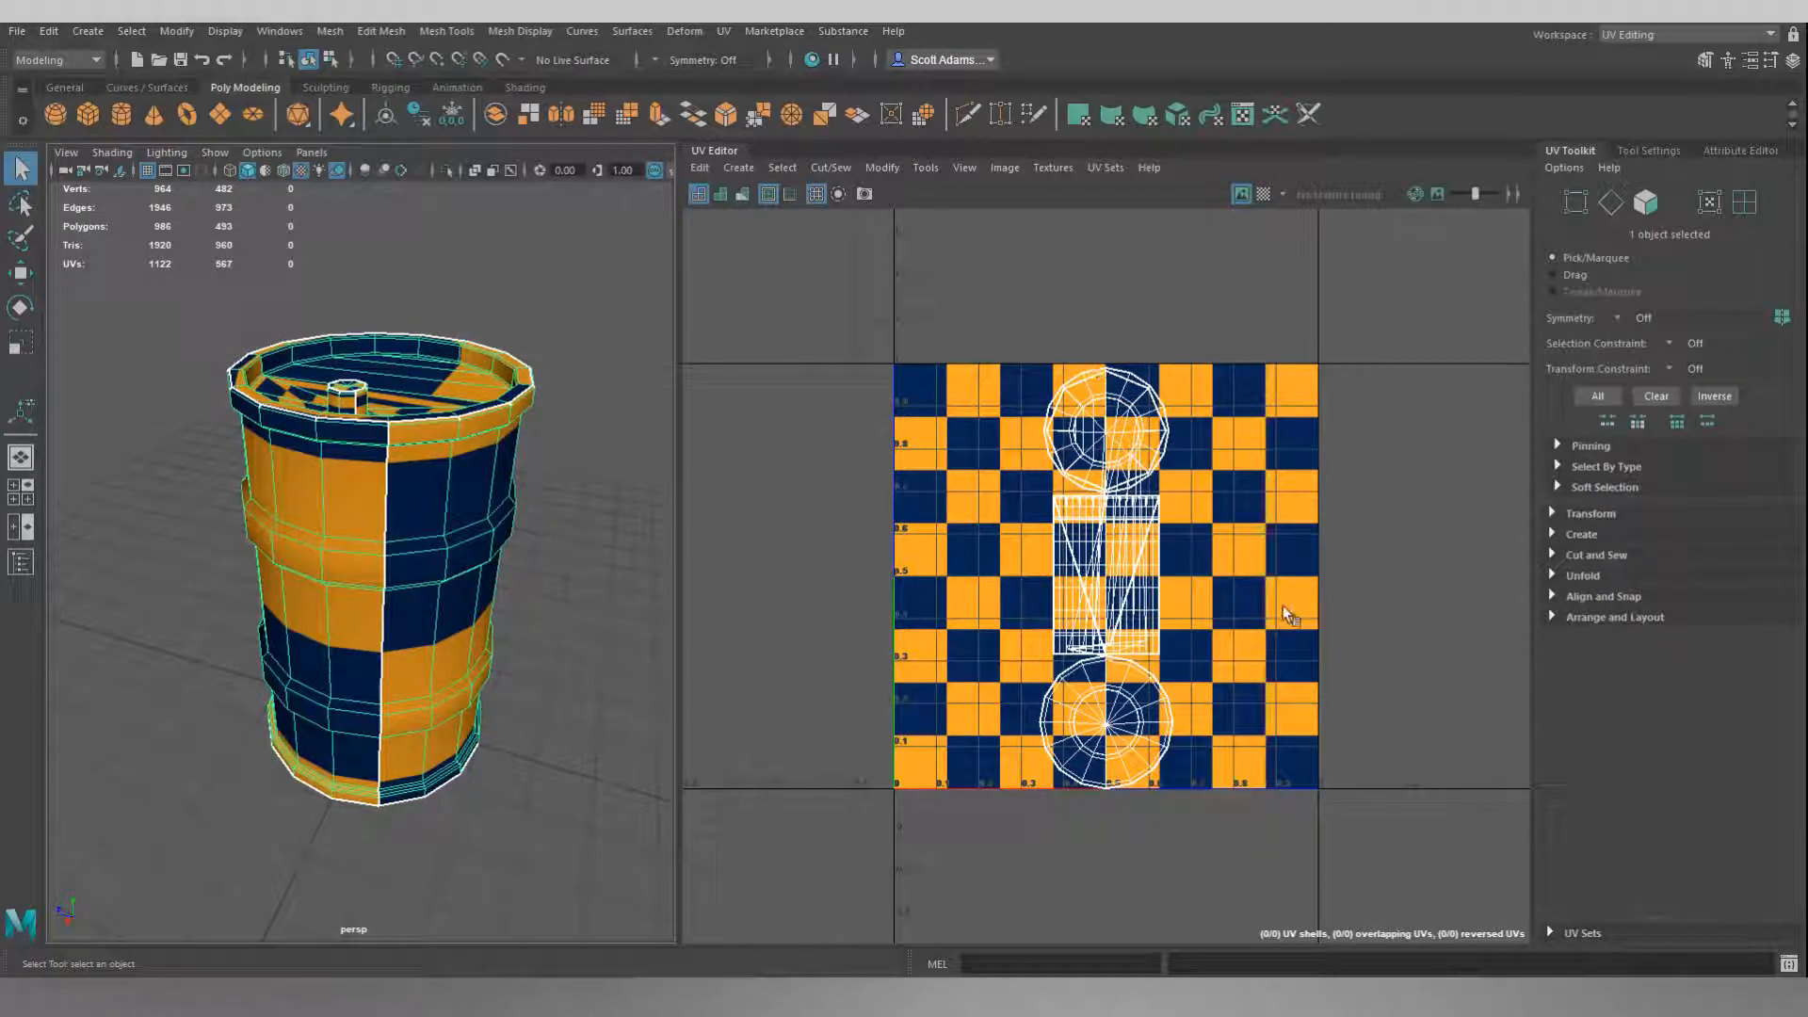
pyautogui.moveTo(555, 407)
pyautogui.keyDown('alt'); pyautogui.mouseDown()
pyautogui.moveTo(583, 422)
pyautogui.moveTo(578, 387)
pyautogui.moveTo(480, 383)
pyautogui.moveTo(574, 450)
pyautogui.moveTo(569, 420)
pyautogui.mouseUp(); pyautogui.keyUp('alt')
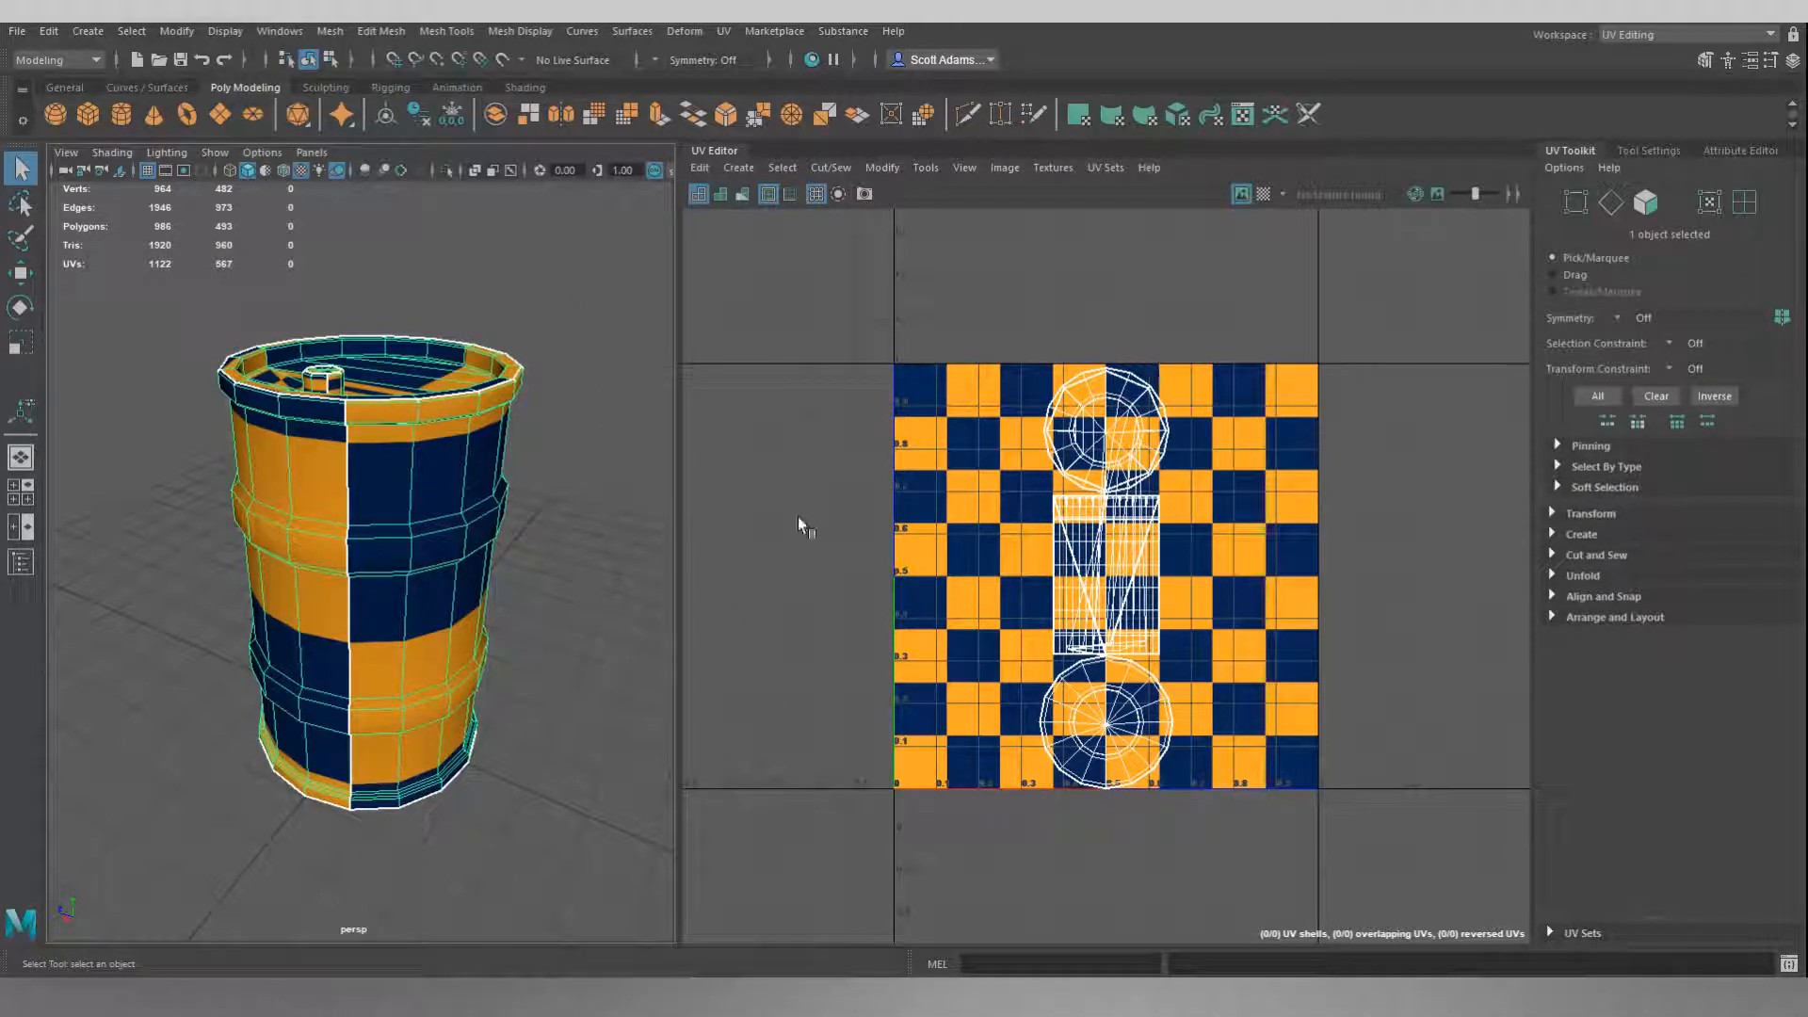
# Sew the UVs along the vertical edge loop of the existing seam on the barrel's side wall.
pyautogui.moveTo(608, 424)
pyautogui.keyDown('alt'); pyautogui.mouseDown()
pyautogui.moveTo(568, 420)
pyautogui.moveTo(594, 406)
pyautogui.mouseUp(); pyautogui.keyUp('alt')
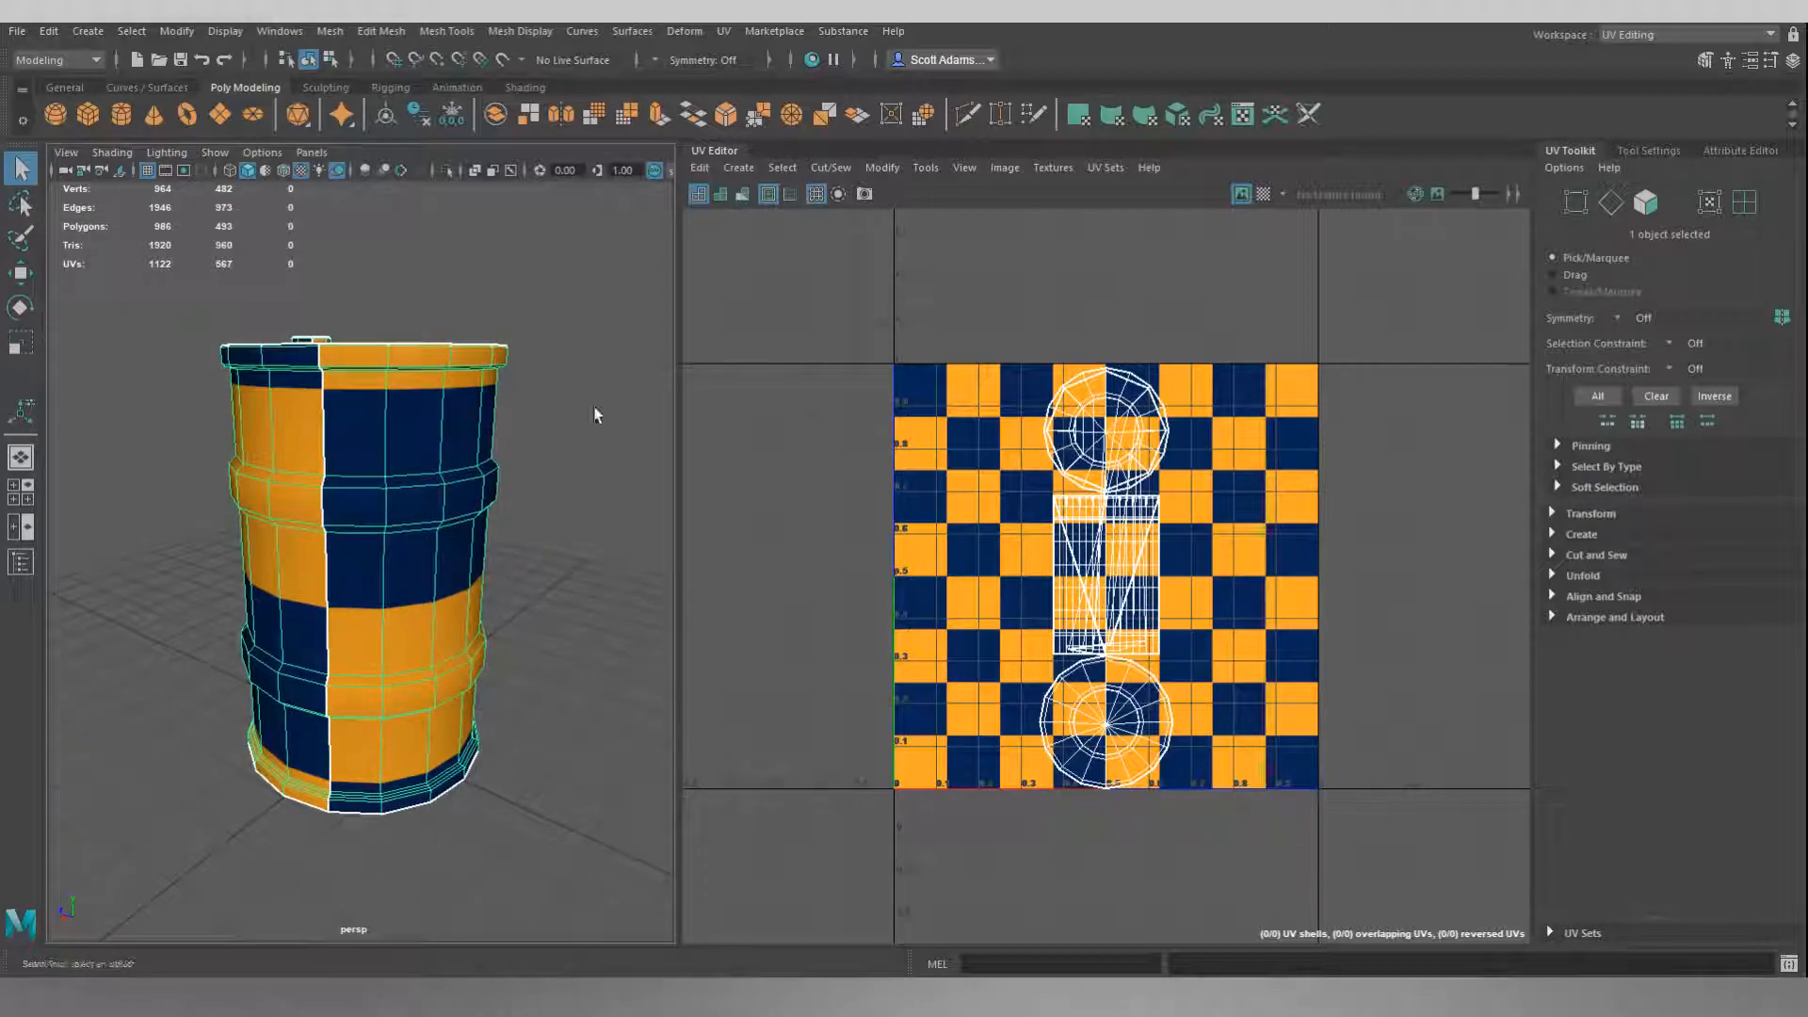
pyautogui.keyDown('alt'); pyautogui.moveTo(594, 408); pyautogui.dragTo(558, 429); pyautogui.keyUp('alt')
pyautogui.moveTo(584, 414); pyautogui.dragTo(584, 371, button='right')
pyautogui.keyDown('alt'); pyautogui.moveTo(585, 371); pyautogui.dragTo(625, 423); pyautogui.keyUp('alt')
pyautogui.keyDown('alt'); pyautogui.moveTo(394, 459); pyautogui.dragTo(314, 479); pyautogui.keyUp('alt')
pyautogui.scroll(5, 314, 480)
pyautogui.scroll(-3, 282, 462)
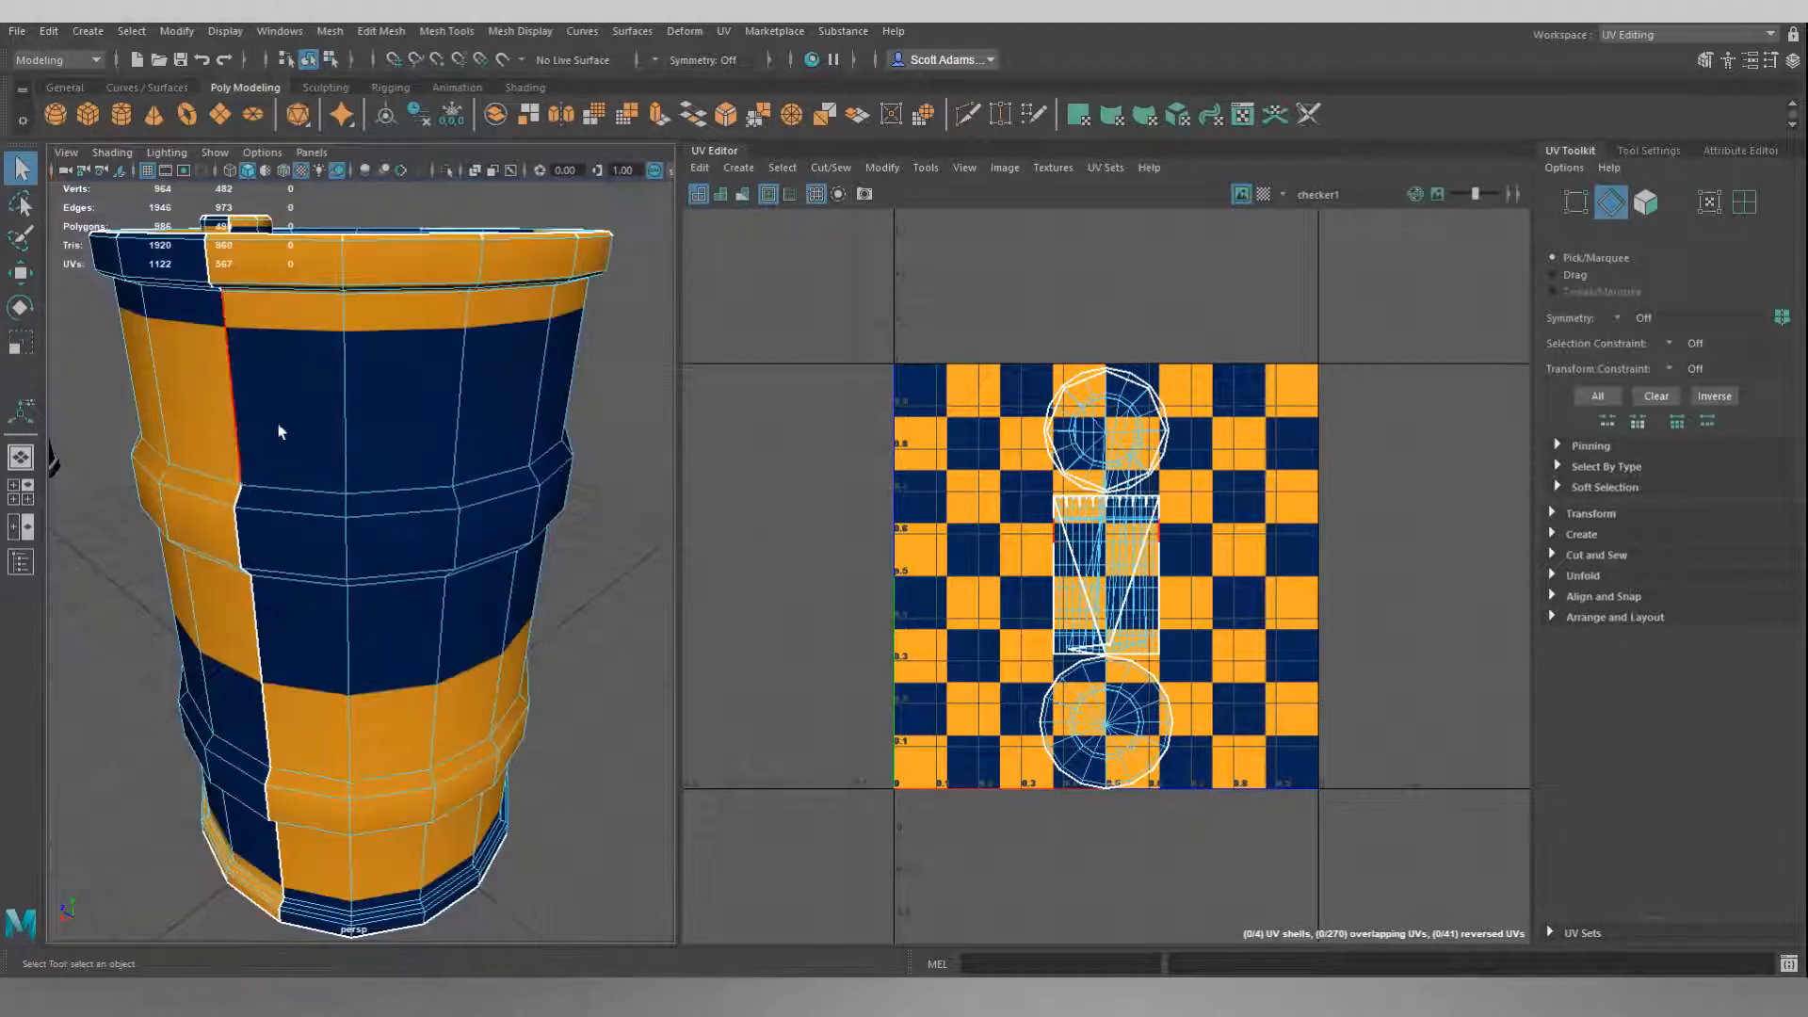
pyautogui.doubleClick(231, 379)
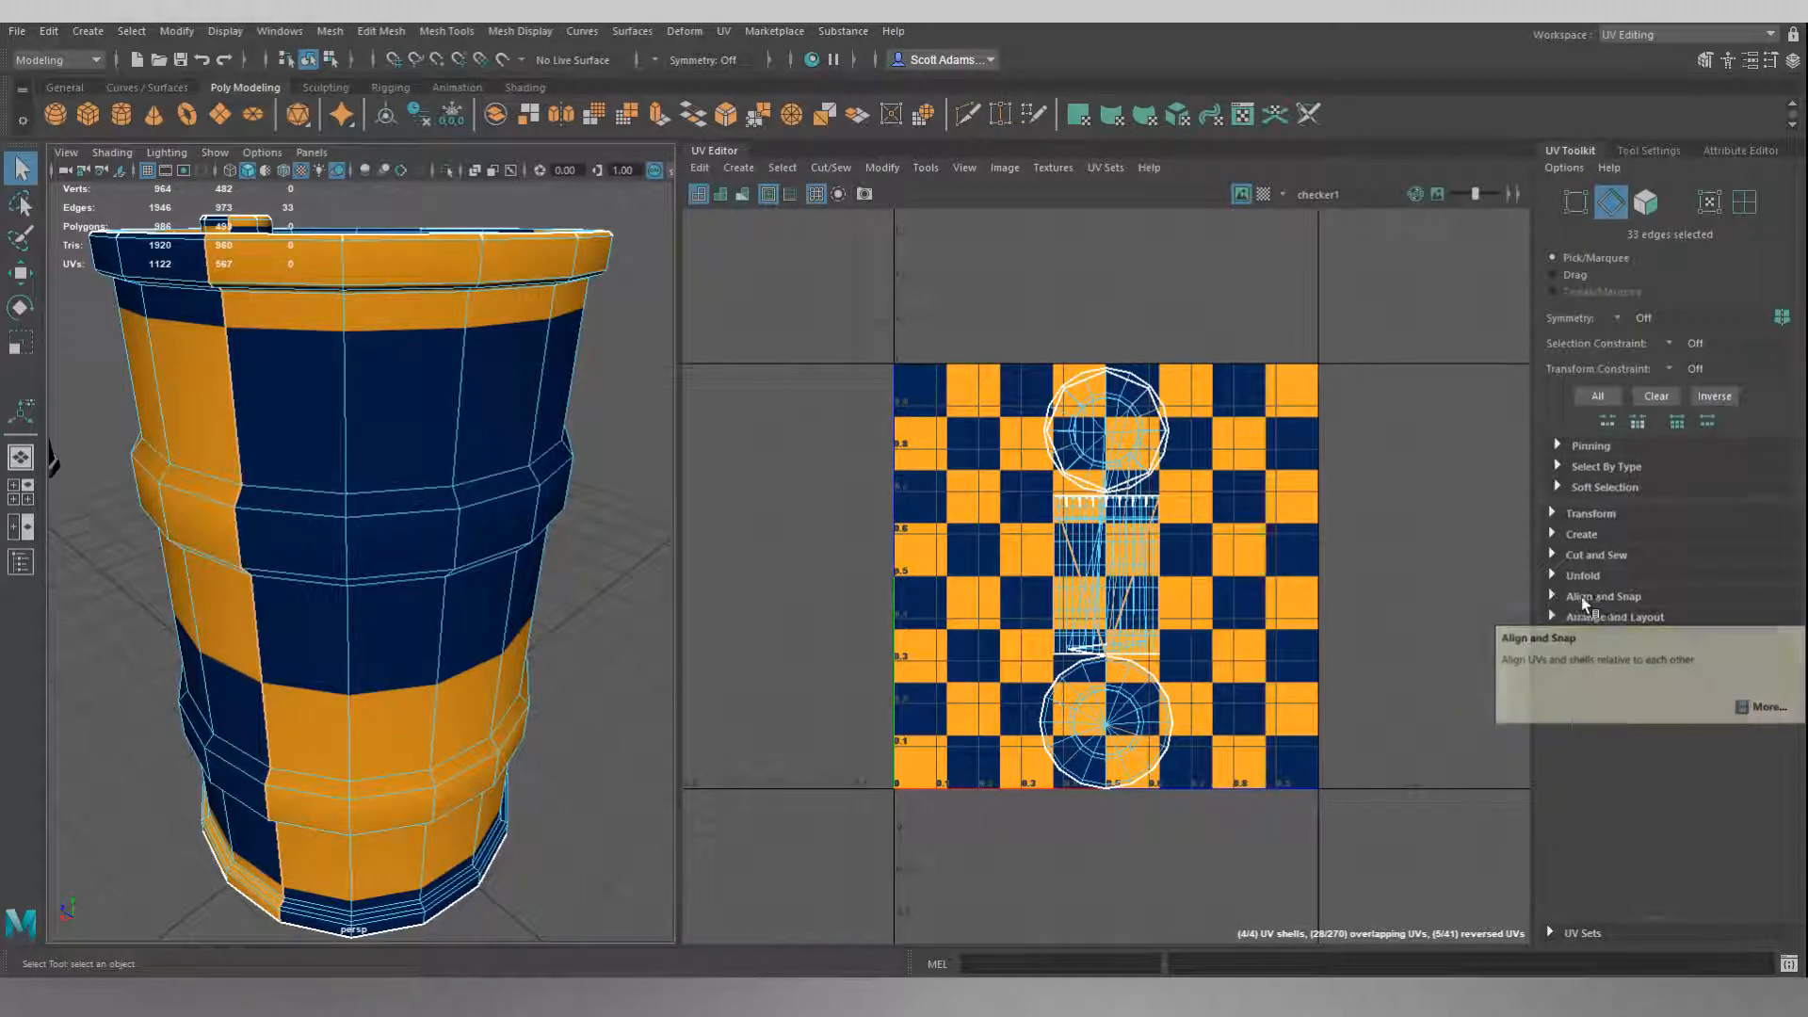
pyautogui.click(1551, 597)
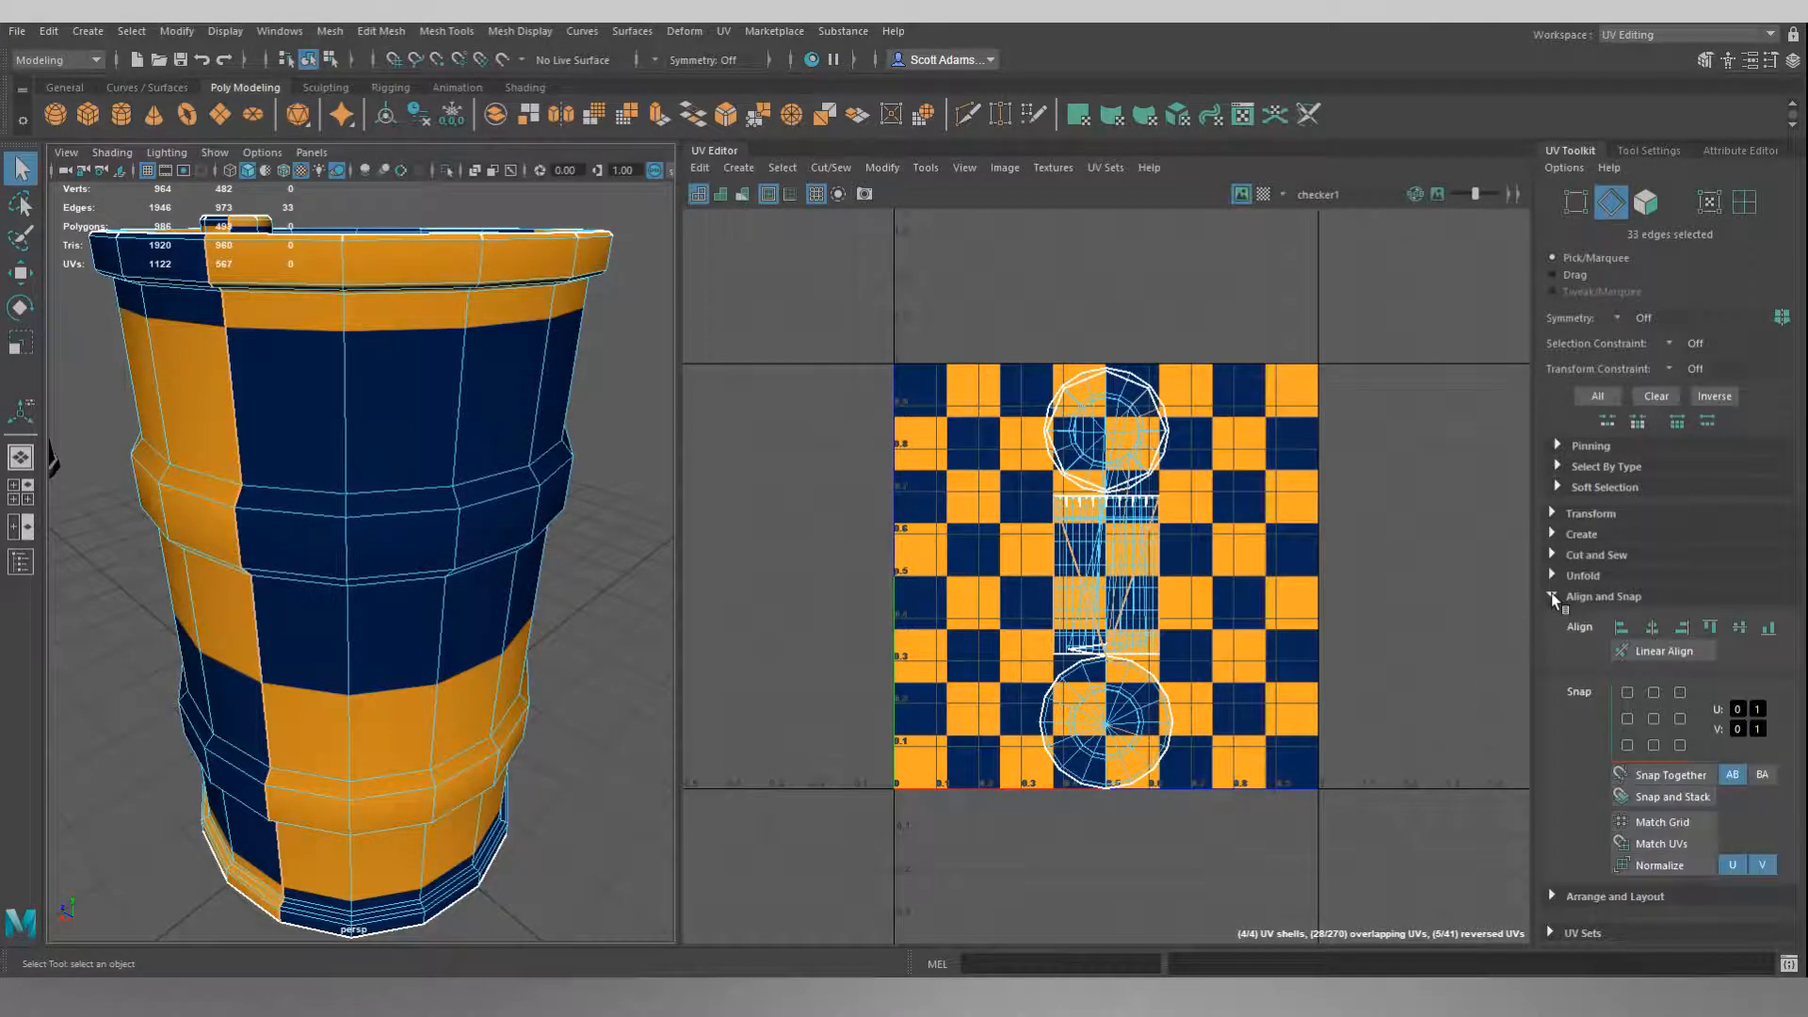
pyautogui.click(1552, 597)
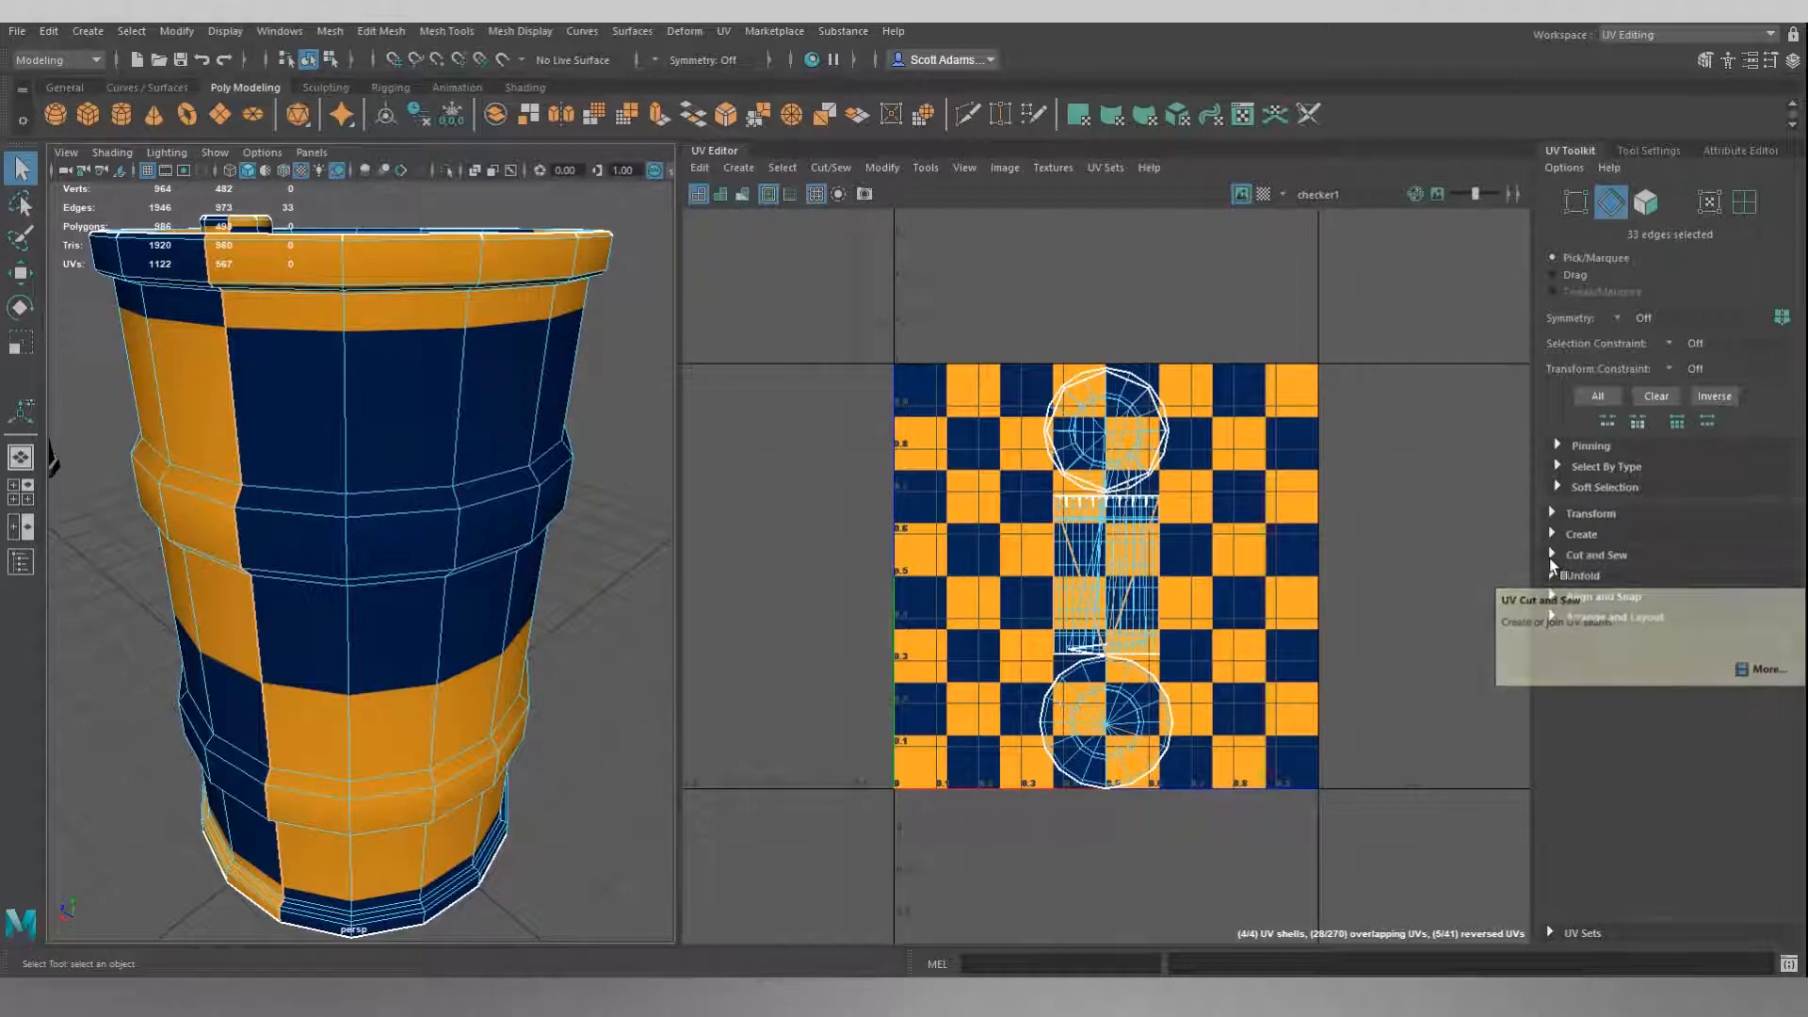
pyautogui.click(1549, 553)
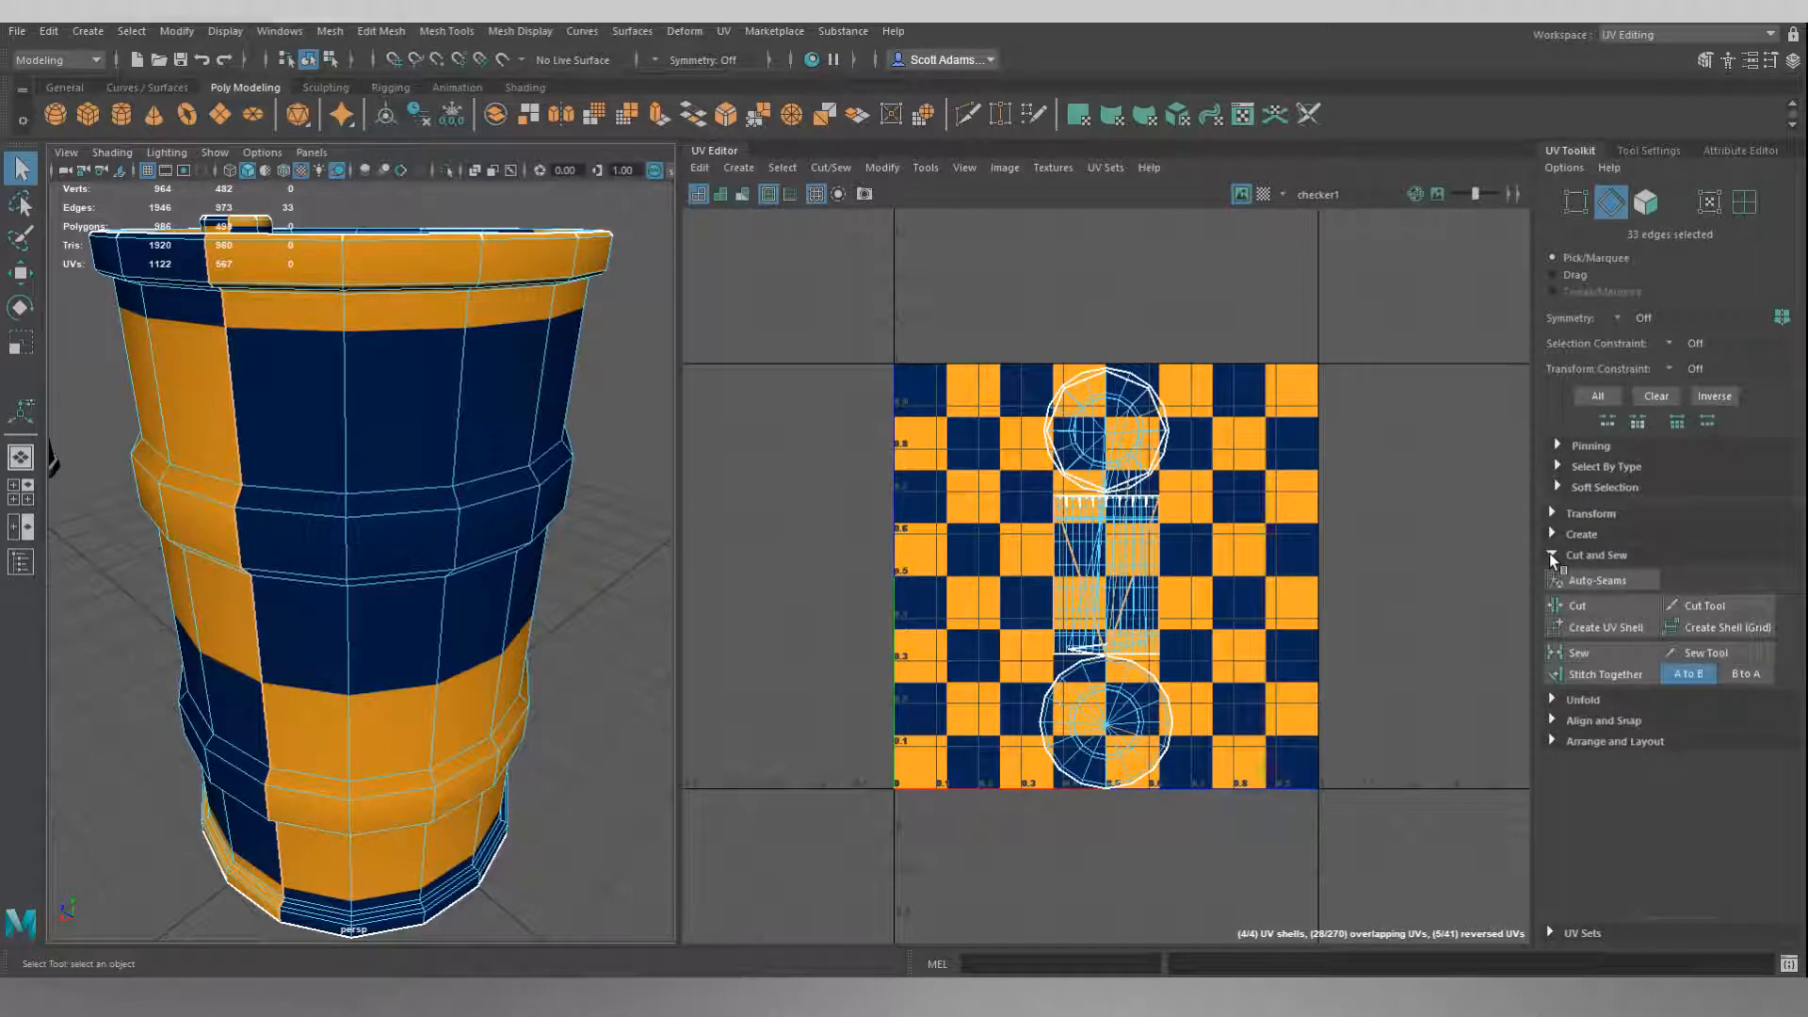
pyautogui.click(1585, 649)
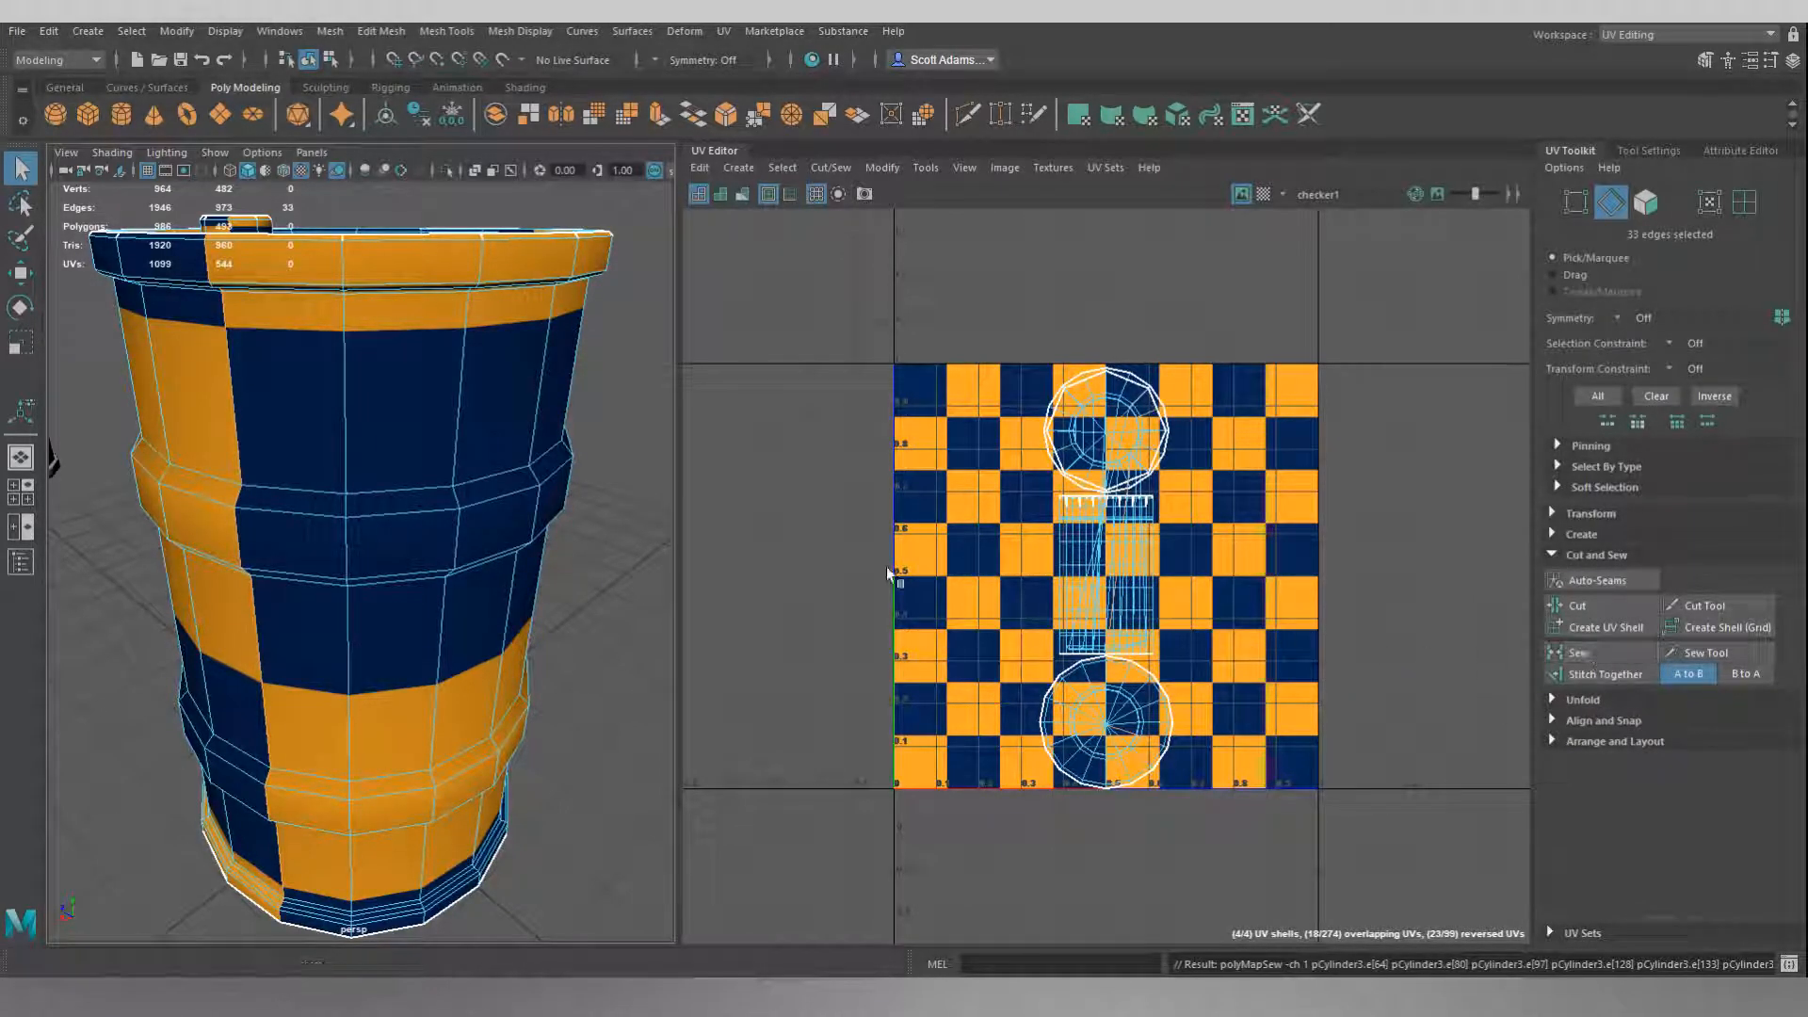
# Cut a new UV seam along a vertical edge loop on the side of the barrel opposite the cap.
pyautogui.click(631, 421)
pyautogui.keyDown('alt'); pyautogui.moveTo(631, 422); pyautogui.dragTo(661, 481); pyautogui.keyUp('alt')
pyautogui.keyDown('alt'); pyautogui.moveTo(578, 396); pyautogui.dragTo(458, 470, button='middle'); pyautogui.keyUp('alt')
pyautogui.scroll(3, 386, 487)
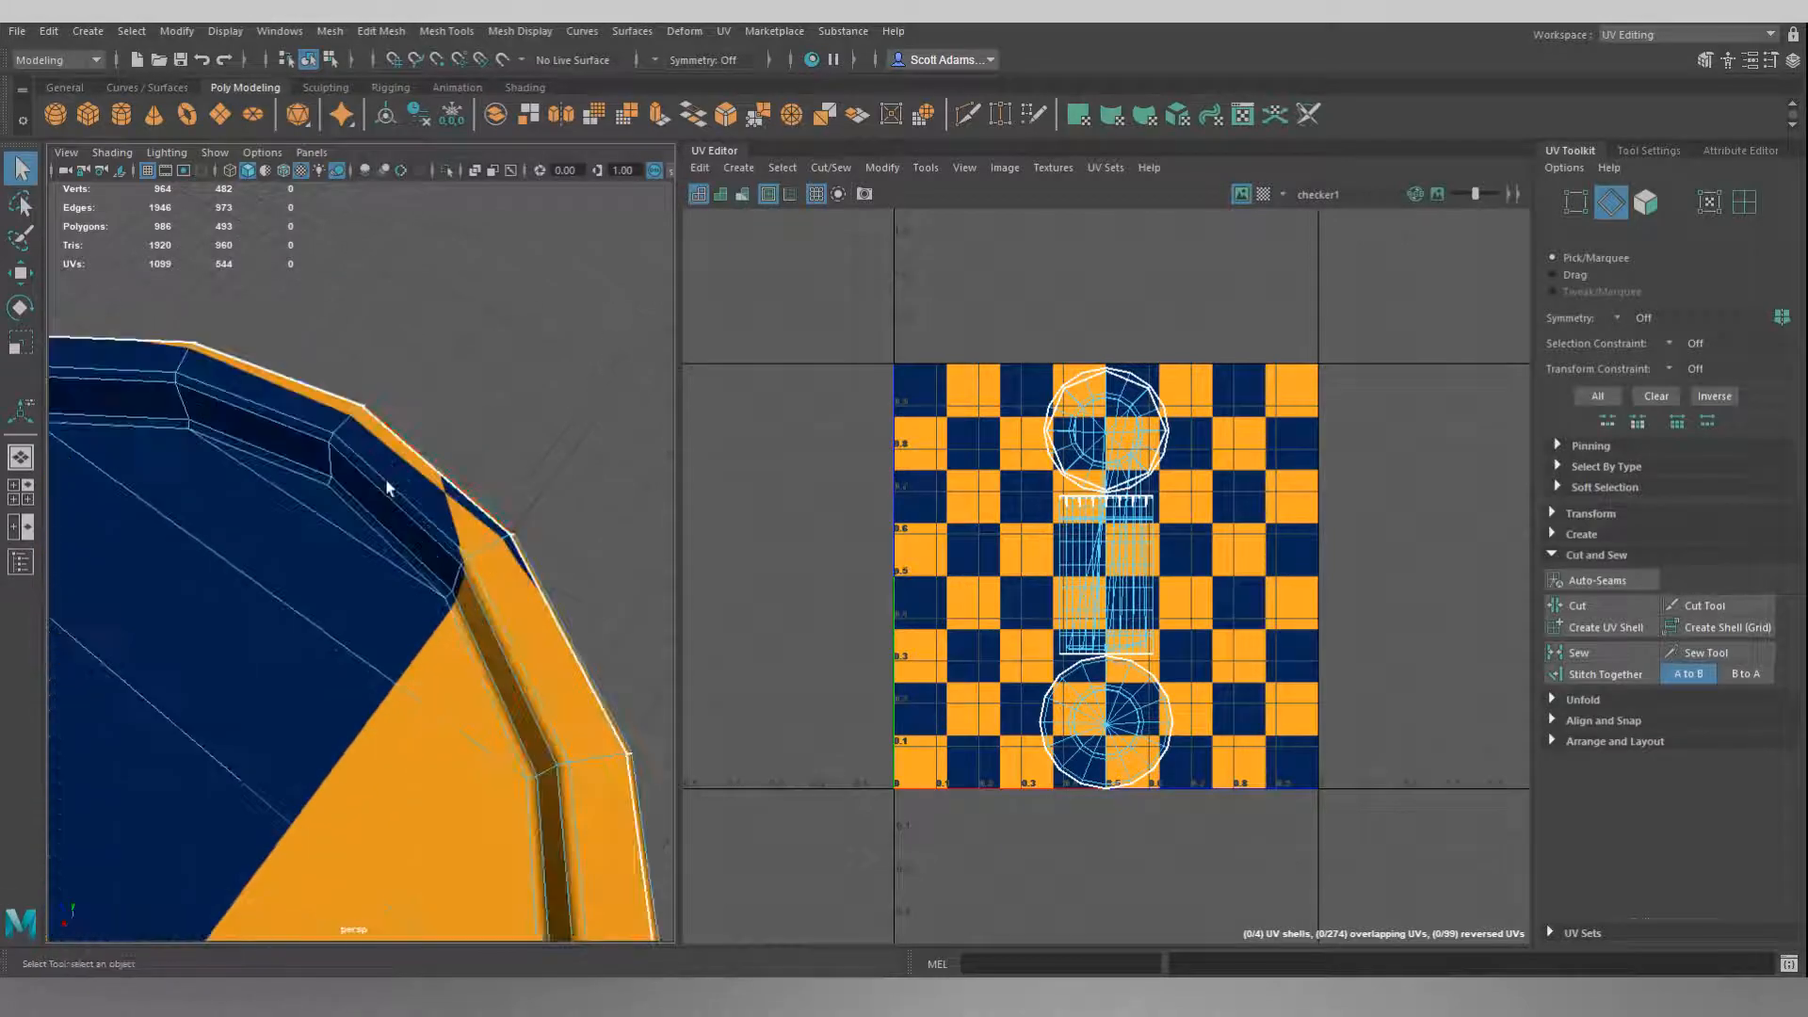
pyautogui.keyDown('alt'); pyautogui.moveTo(346, 480); pyautogui.dragTo(335, 458); pyautogui.keyUp('alt')
pyautogui.scroll(-10, 362, 452)
pyautogui.keyDown('alt'); pyautogui.moveTo(354, 554); pyautogui.dragTo(382, 529); pyautogui.keyUp('alt')
pyautogui.scroll(4, 382, 530)
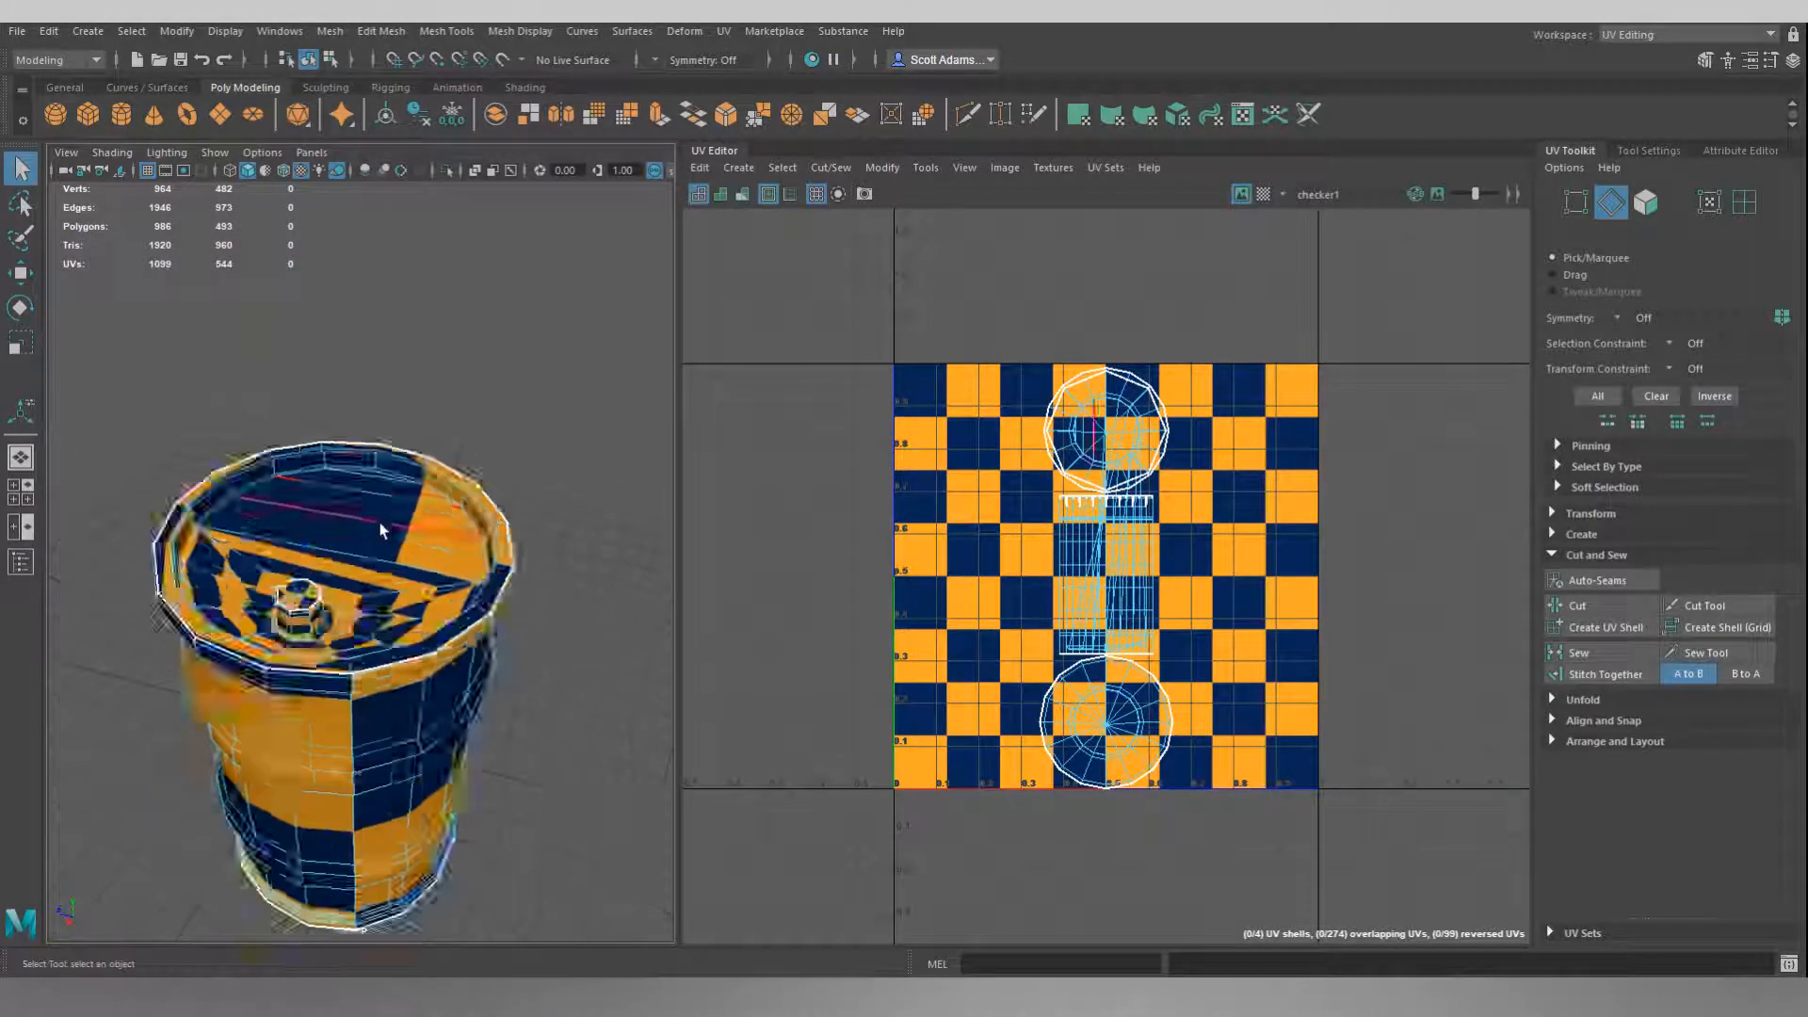
pyautogui.scroll(5, 376, 458)
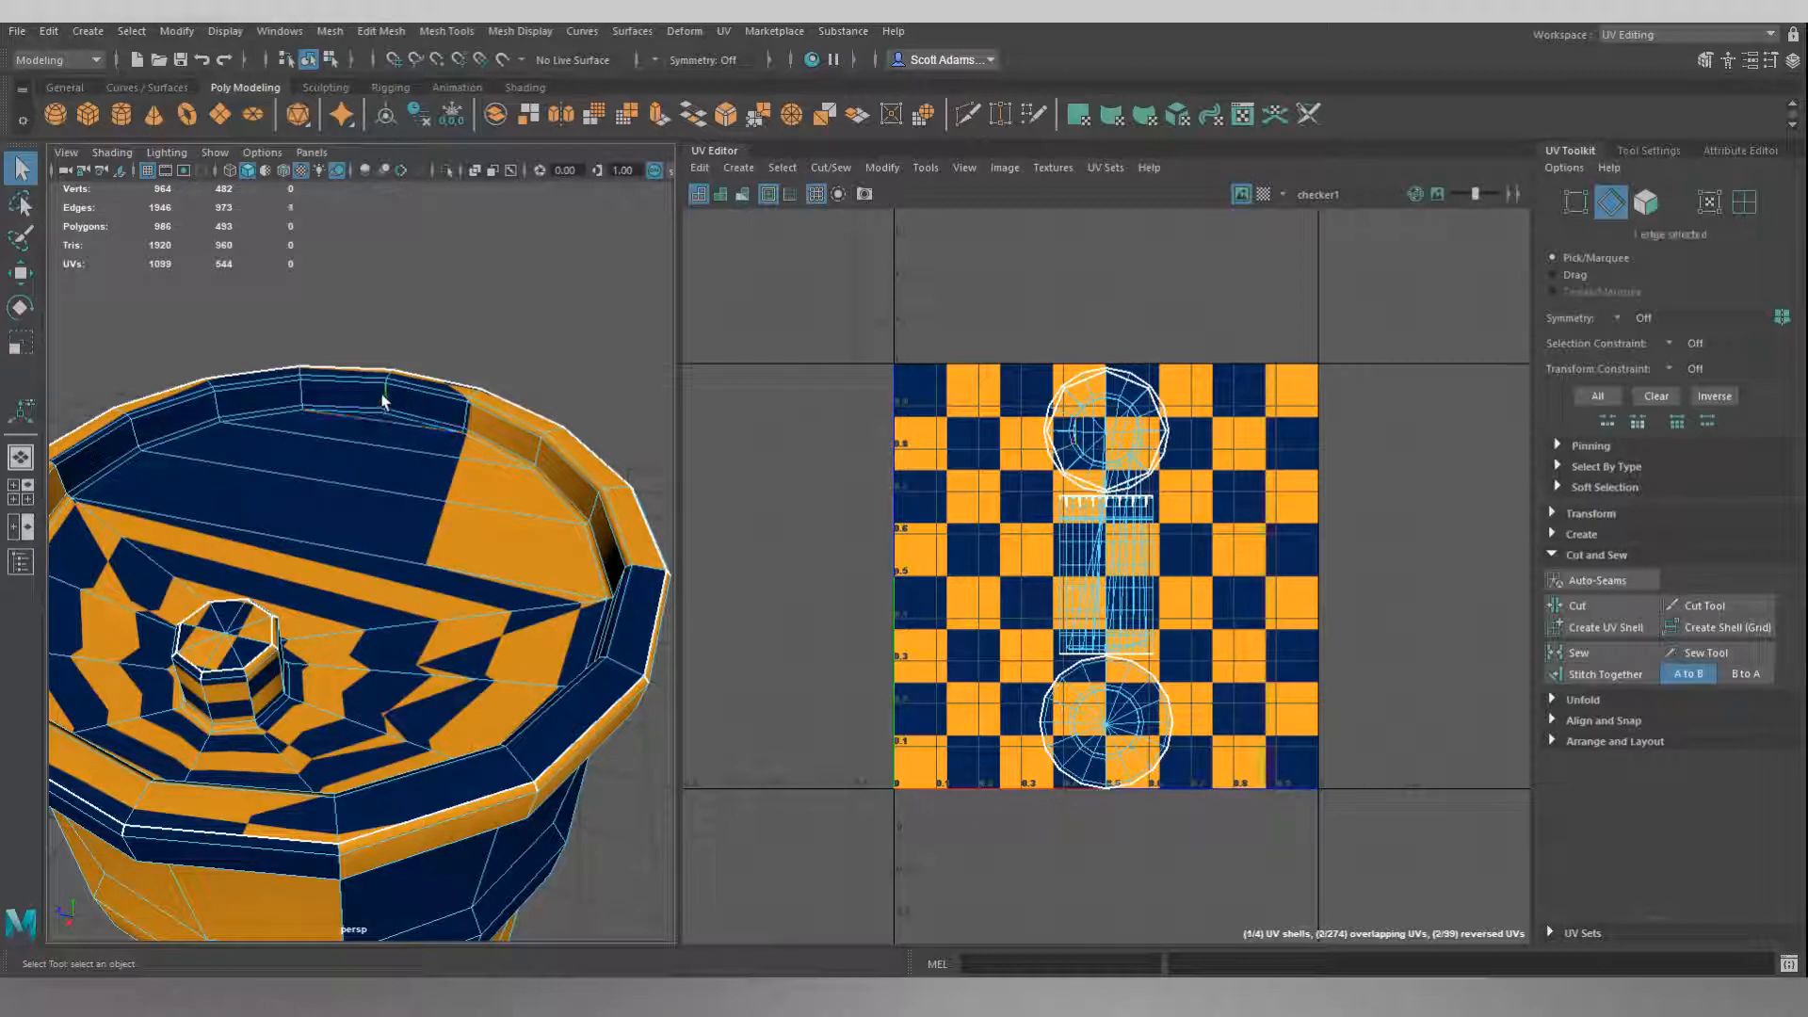
pyautogui.keyDown('alt'); pyautogui.moveTo(601, 298); pyautogui.dragTo(537, 306); pyautogui.keyUp('alt')
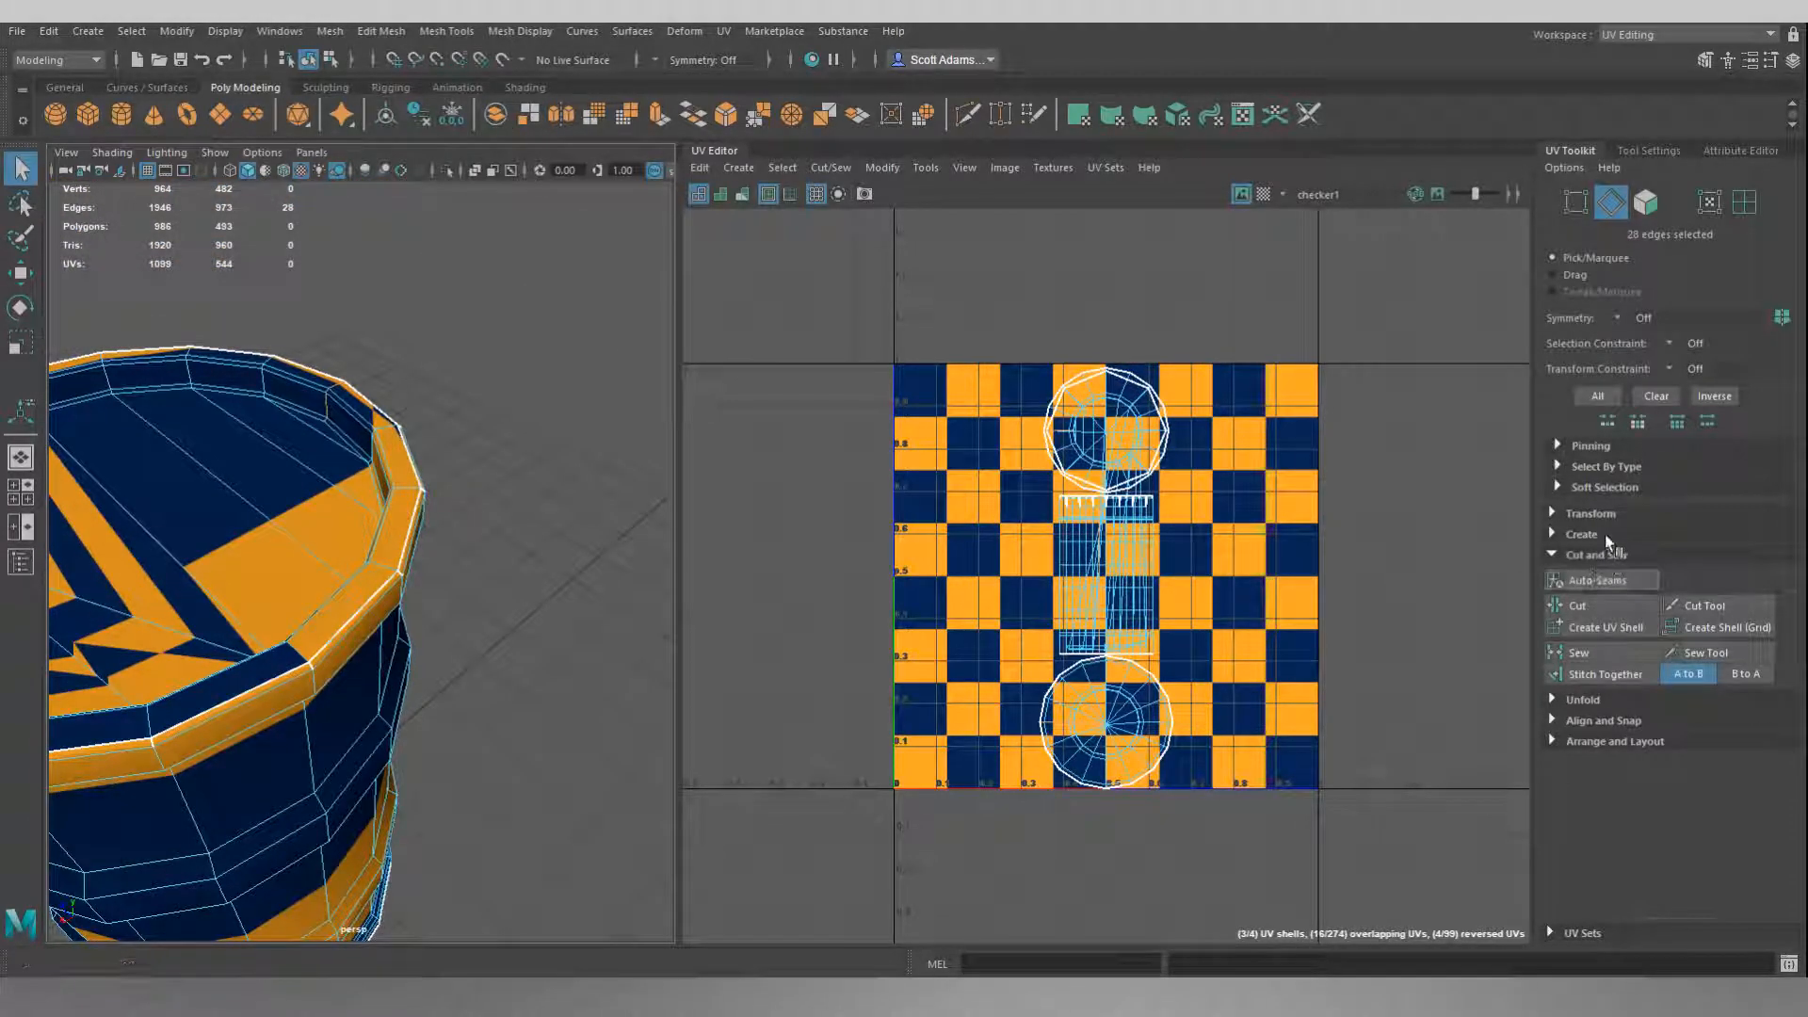
pyautogui.click(1600, 606)
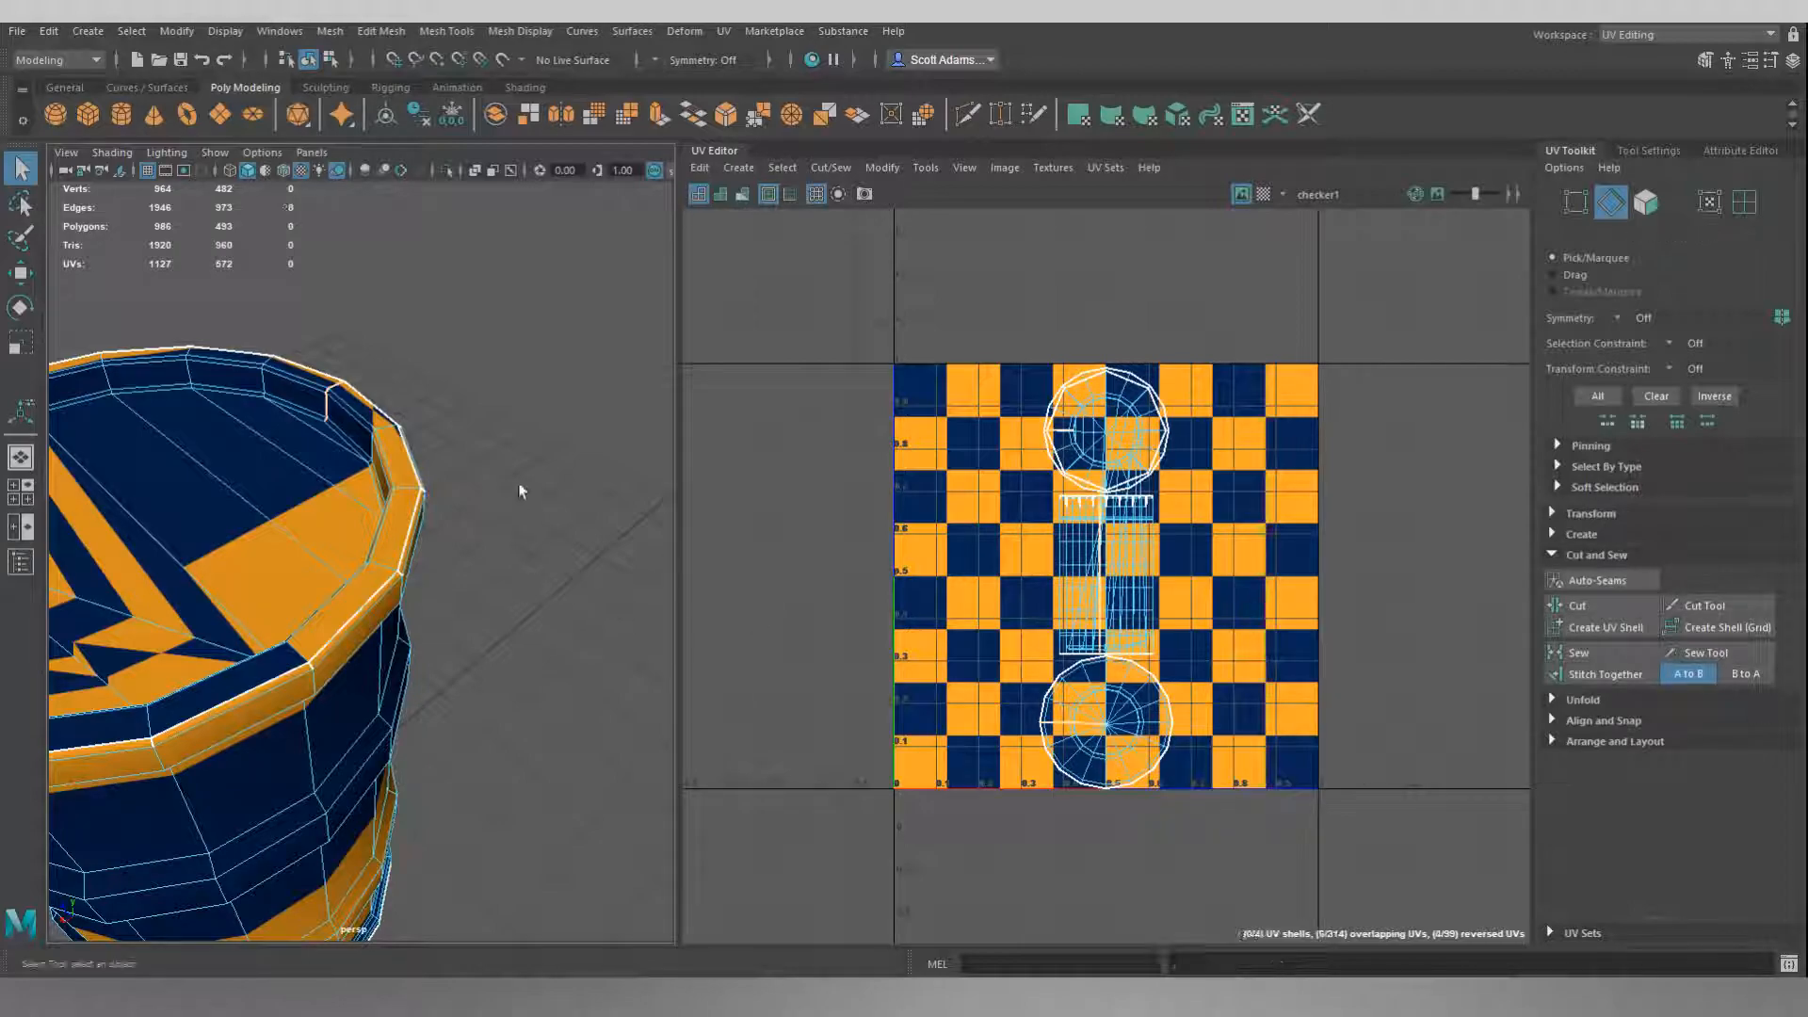
# Examine the sewn seam and the new vertical seam from several sides of the barrel.
pyautogui.keyDown('alt'); pyautogui.moveTo(524, 594); pyautogui.dragTo(659, 452); pyautogui.keyUp('alt')
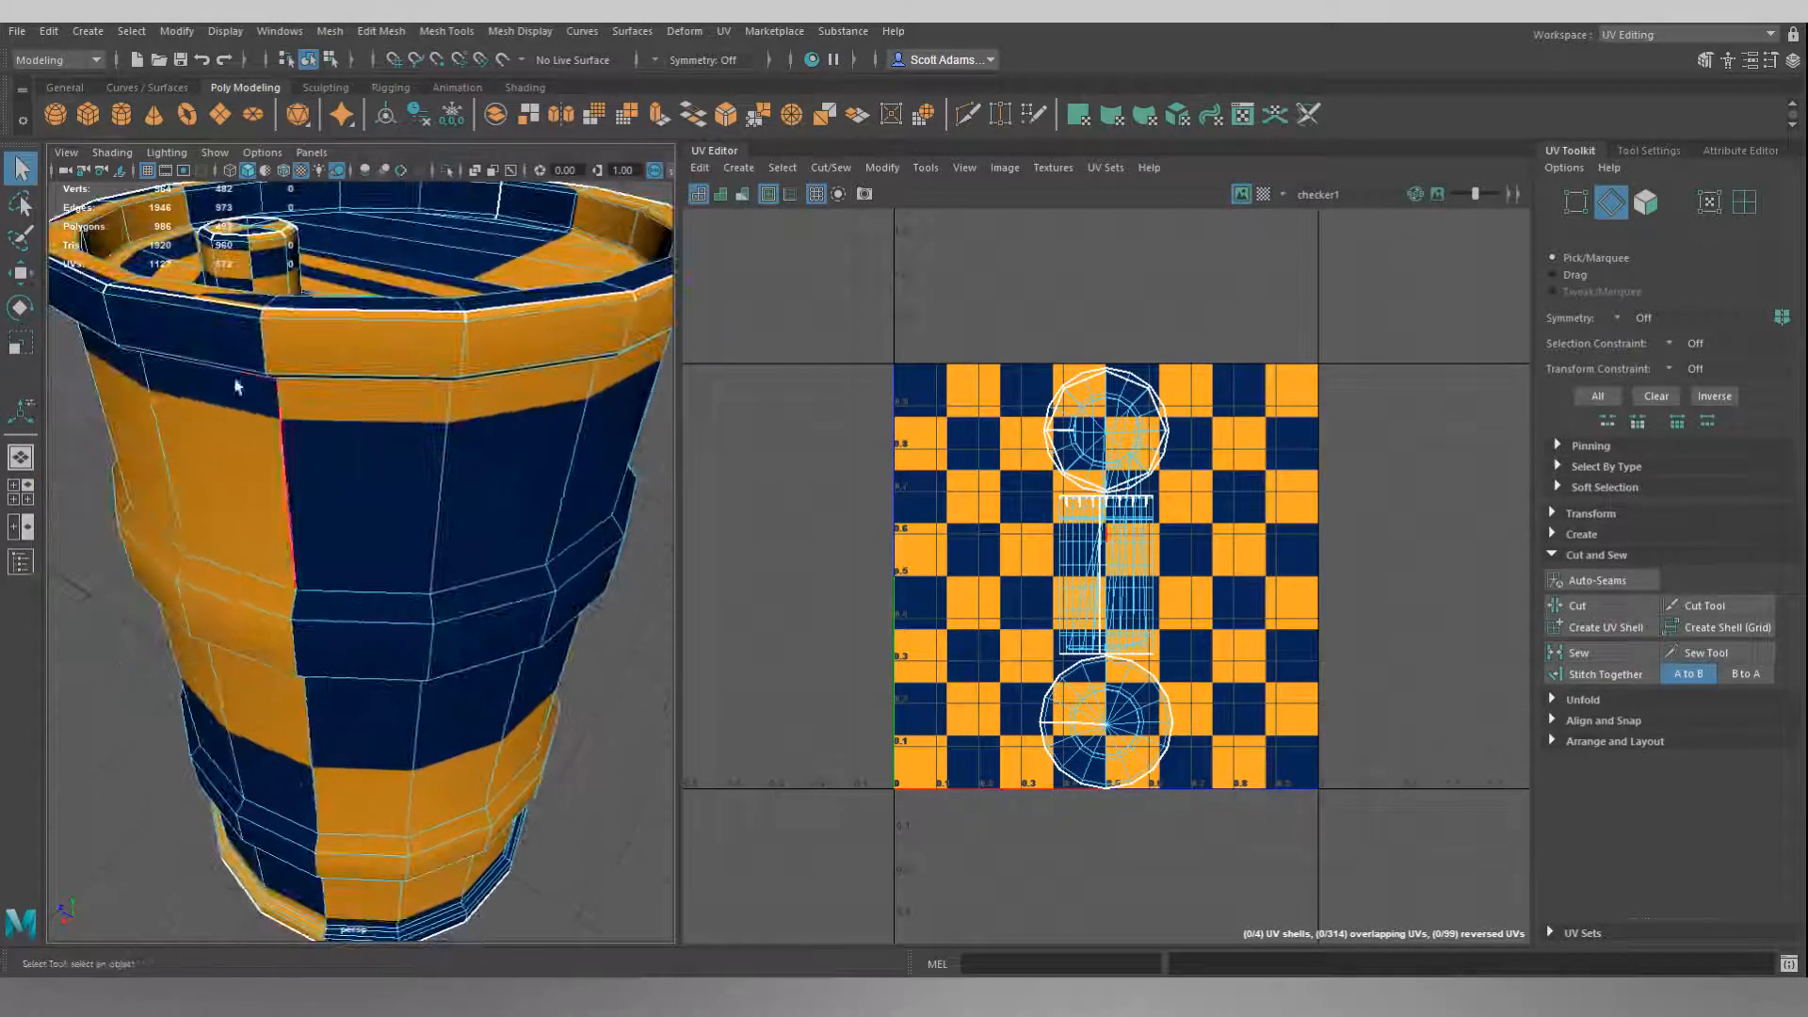
pyautogui.keyDown('alt'); pyautogui.moveTo(520, 457); pyautogui.dragTo(366, 532, button='right'); pyautogui.keyUp('alt')
pyautogui.keyDown('alt'); pyautogui.moveTo(320, 534); pyautogui.dragTo(368, 489); pyautogui.keyUp('alt')
pyautogui.keyDown('alt'); pyautogui.moveTo(548, 454); pyautogui.dragTo(220, 424); pyautogui.keyUp('alt')
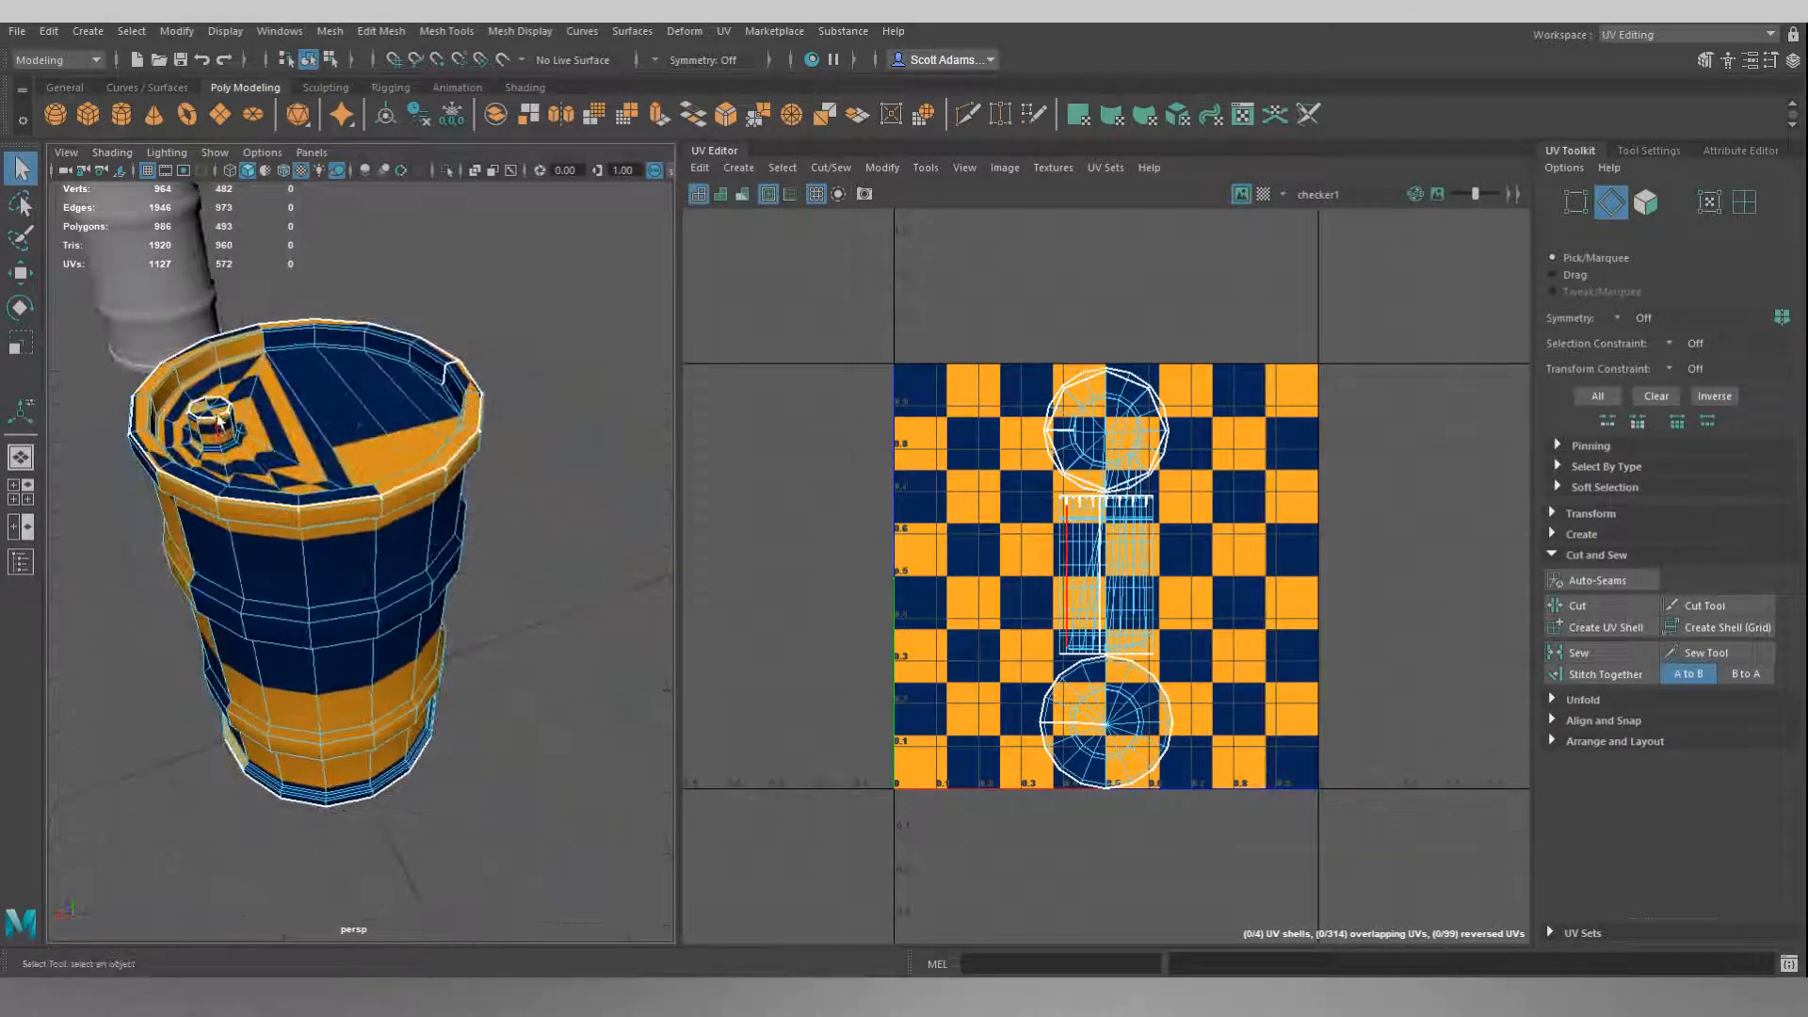
pyautogui.keyDown('alt'); pyautogui.moveTo(424, 405); pyautogui.dragTo(306, 409); pyautogui.keyUp('alt')
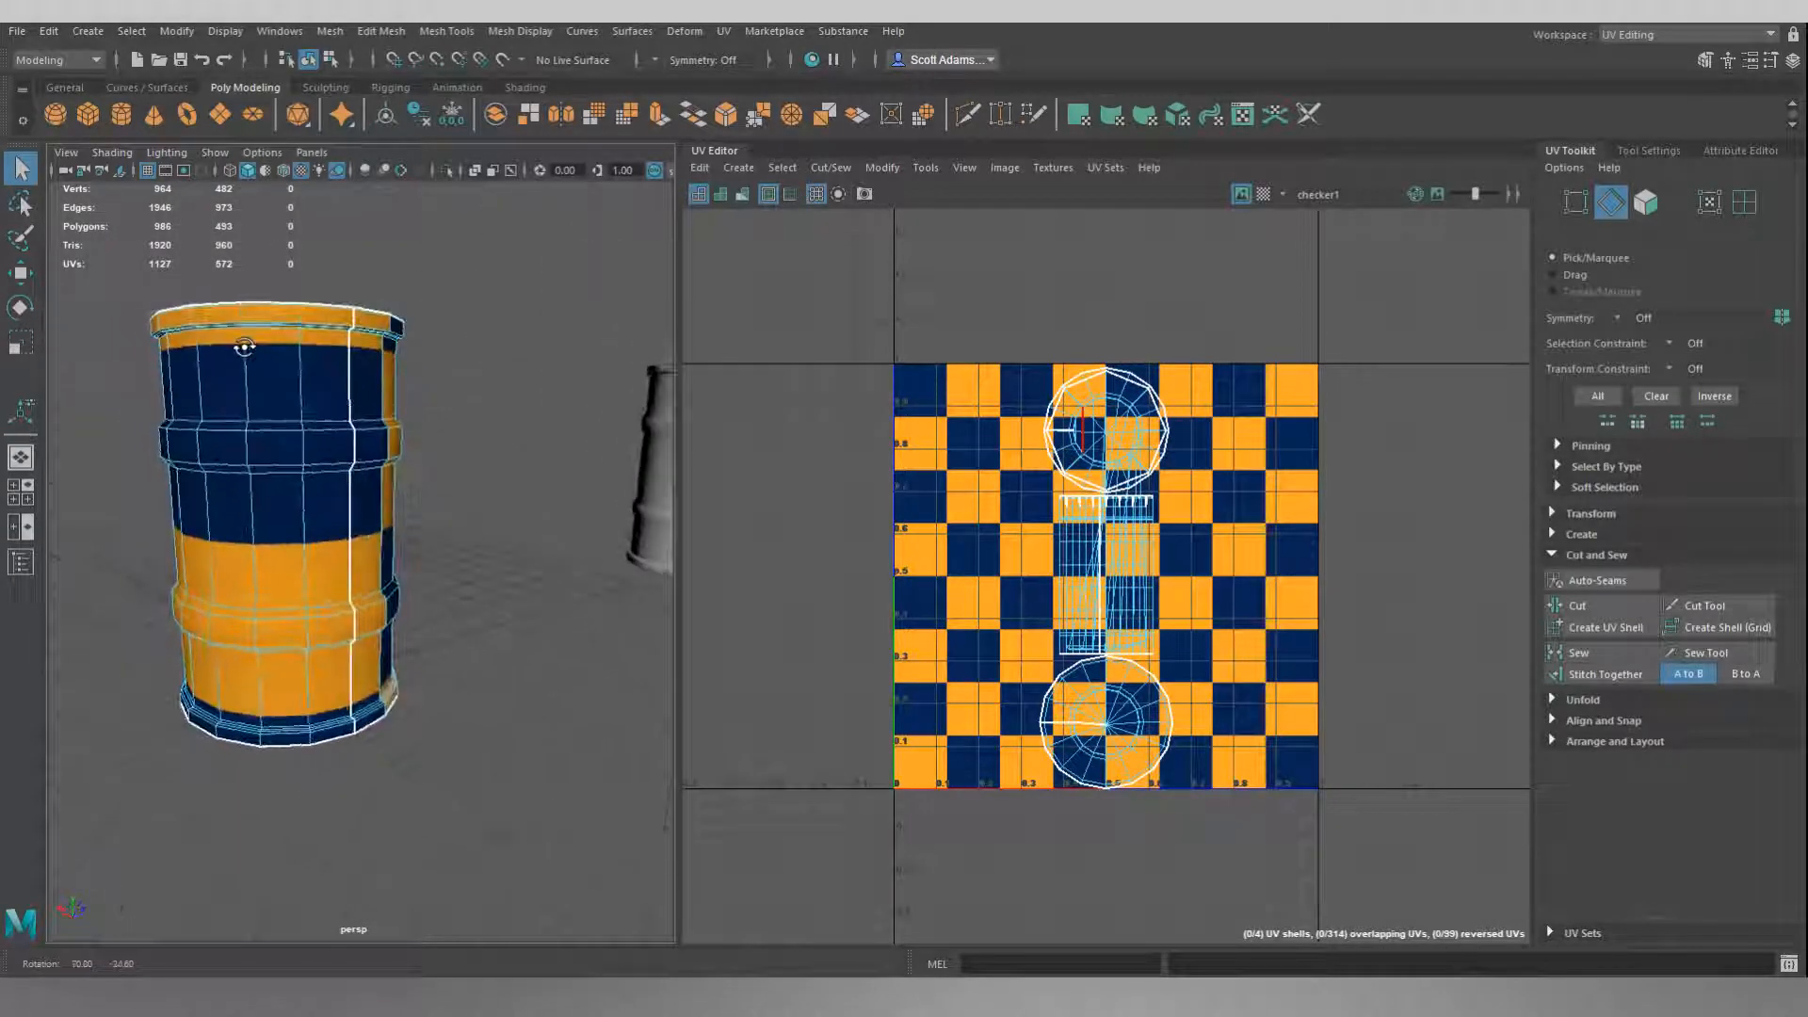
pyautogui.moveTo(498, 463)
pyautogui.keyDown('alt'); pyautogui.mouseDown()
pyautogui.moveTo(444, 465)
pyautogui.moveTo(557, 500)
pyautogui.moveTo(528, 474)
pyautogui.mouseUp(); pyautogui.keyUp('alt')
# Switch to face selection and select the ring of faces around the barrel's upper wall.
pyautogui.moveTo(422, 253); pyautogui.dragTo(421, 285, button='right')
pyautogui.keyDown('alt'); pyautogui.moveTo(421, 284); pyautogui.dragTo(394, 237); pyautogui.keyUp('alt')
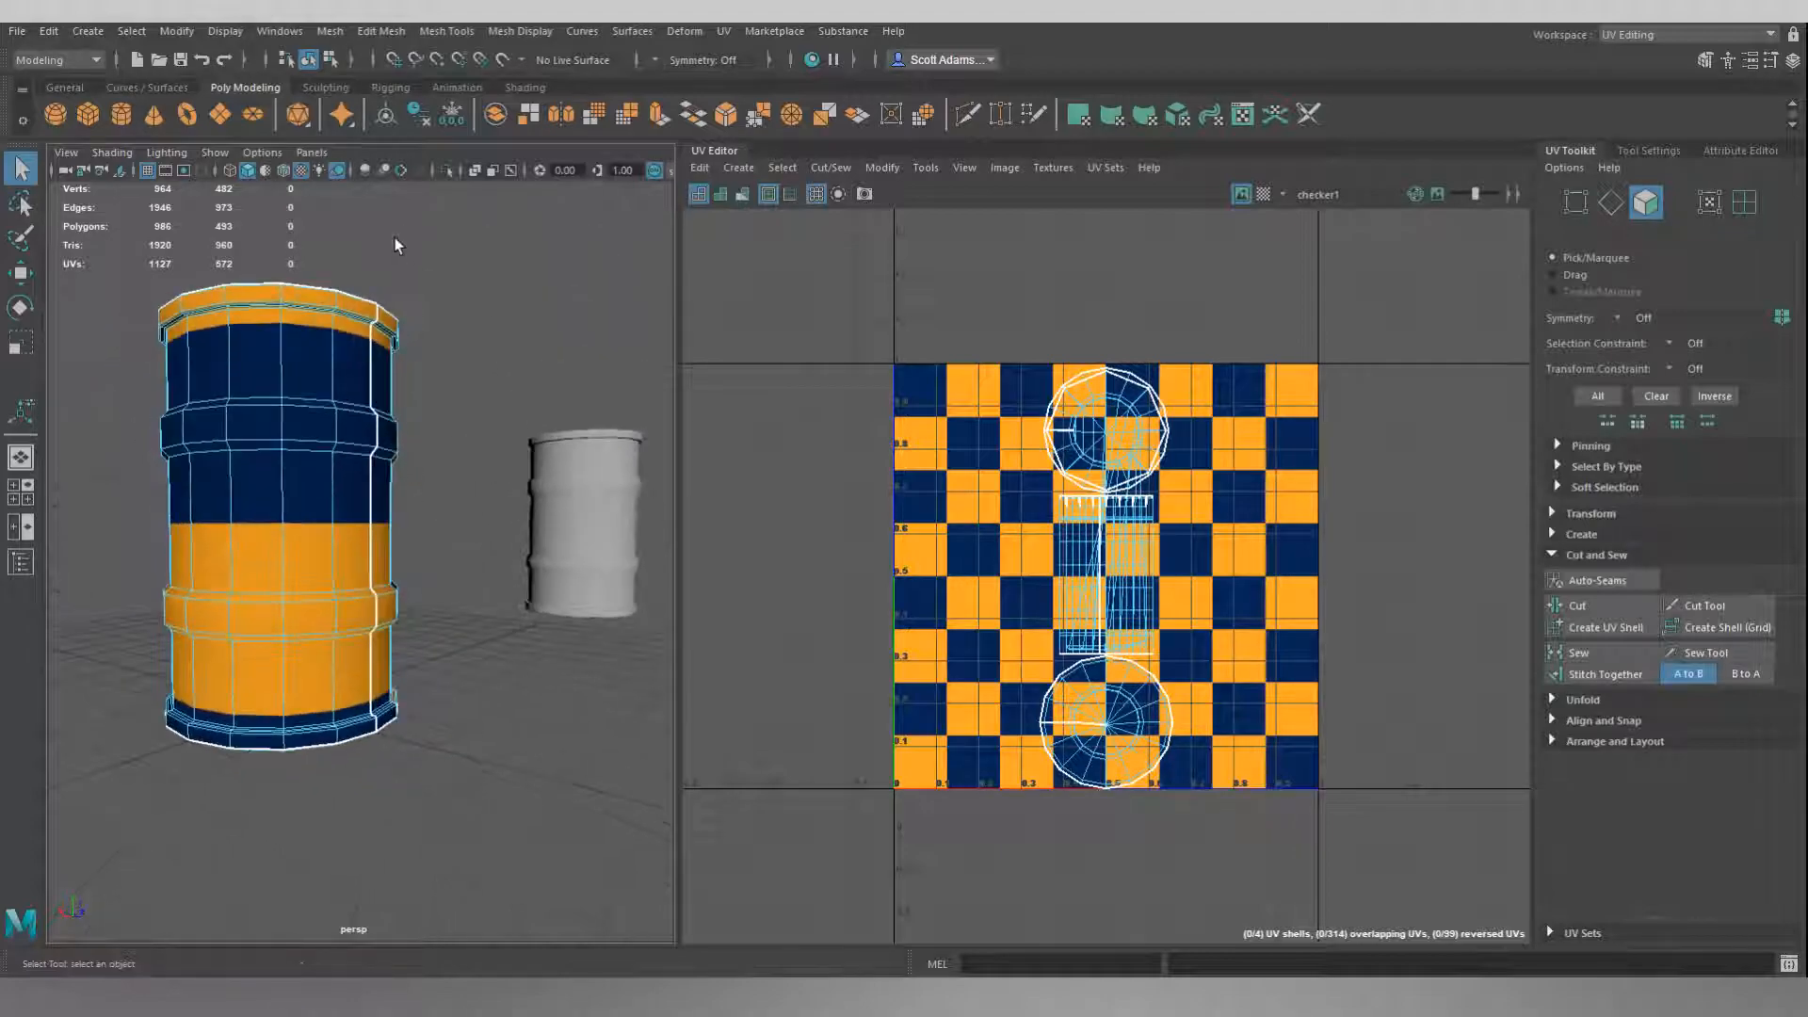
pyautogui.scroll(5, 400, 241)
pyautogui.keyDown('alt'); pyautogui.moveTo(482, 256); pyautogui.dragTo(485, 347, button='middle'); pyautogui.keyUp('alt')
pyautogui.keyDown('alt'); pyautogui.moveTo(485, 348); pyautogui.dragTo(468, 509); pyautogui.keyUp('alt')
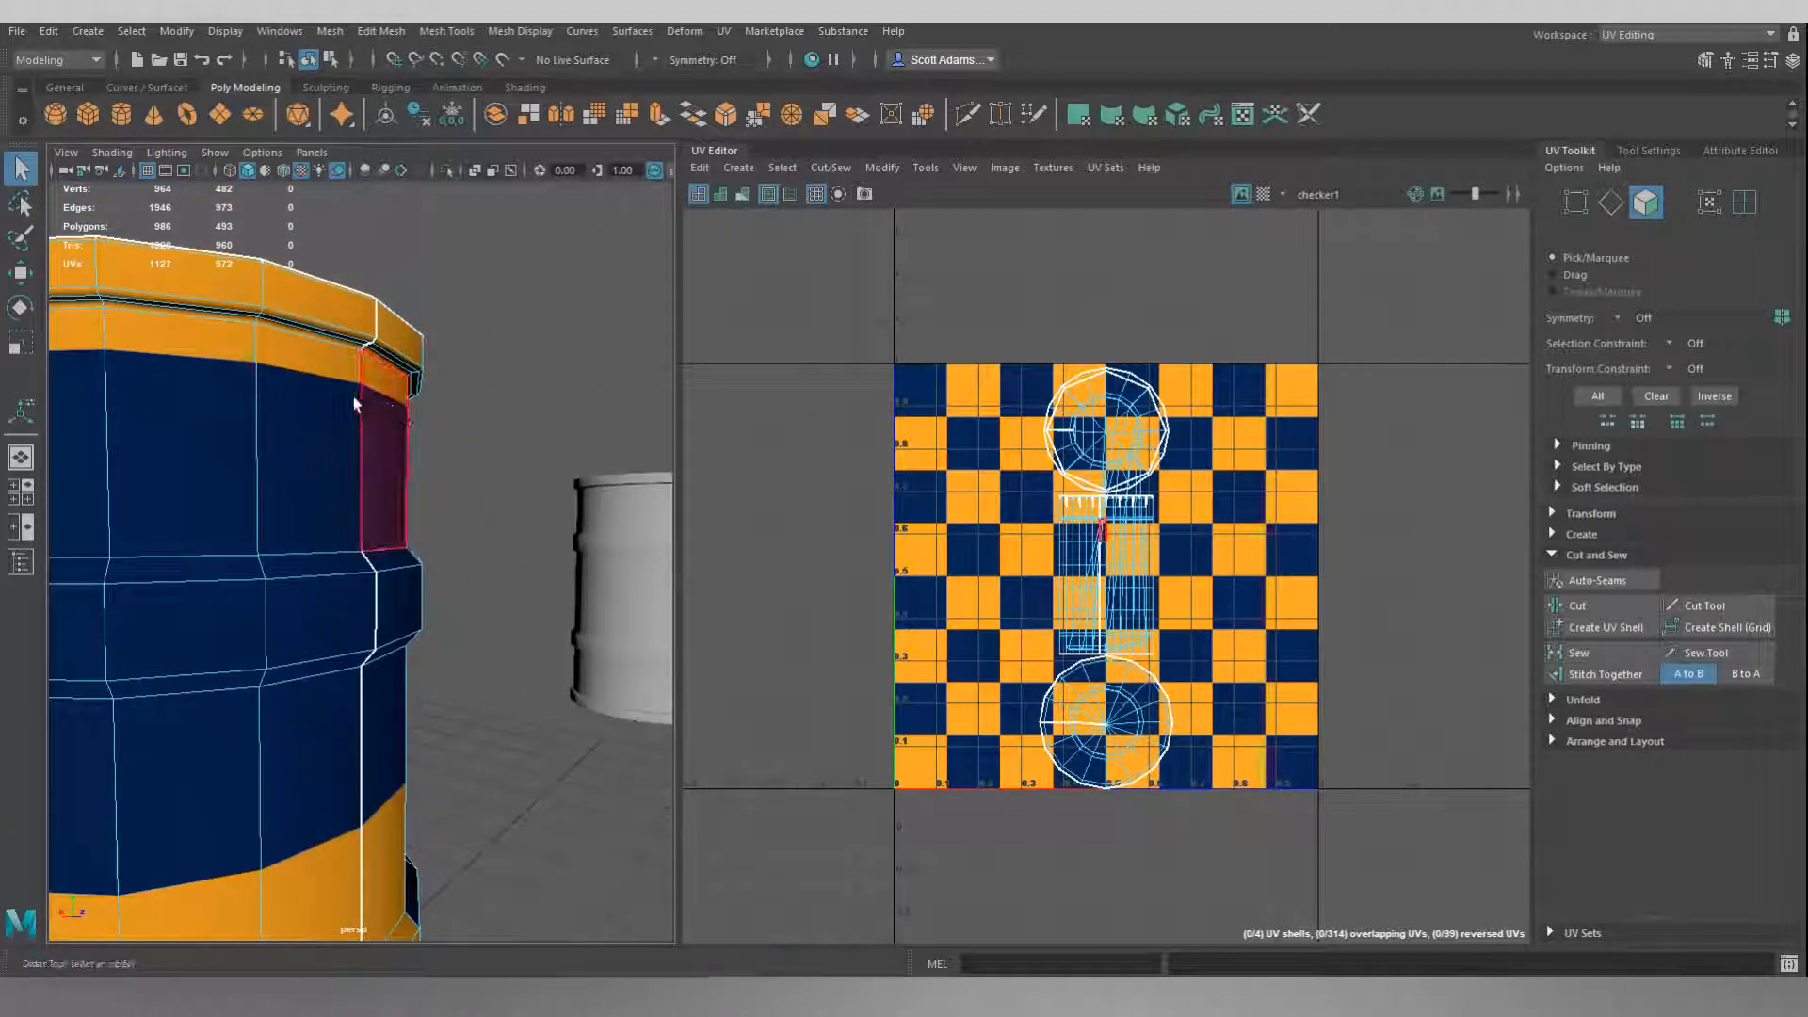
pyautogui.click(325, 400)
pyautogui.doubleClick(325, 400)
pyautogui.click(569, 390)
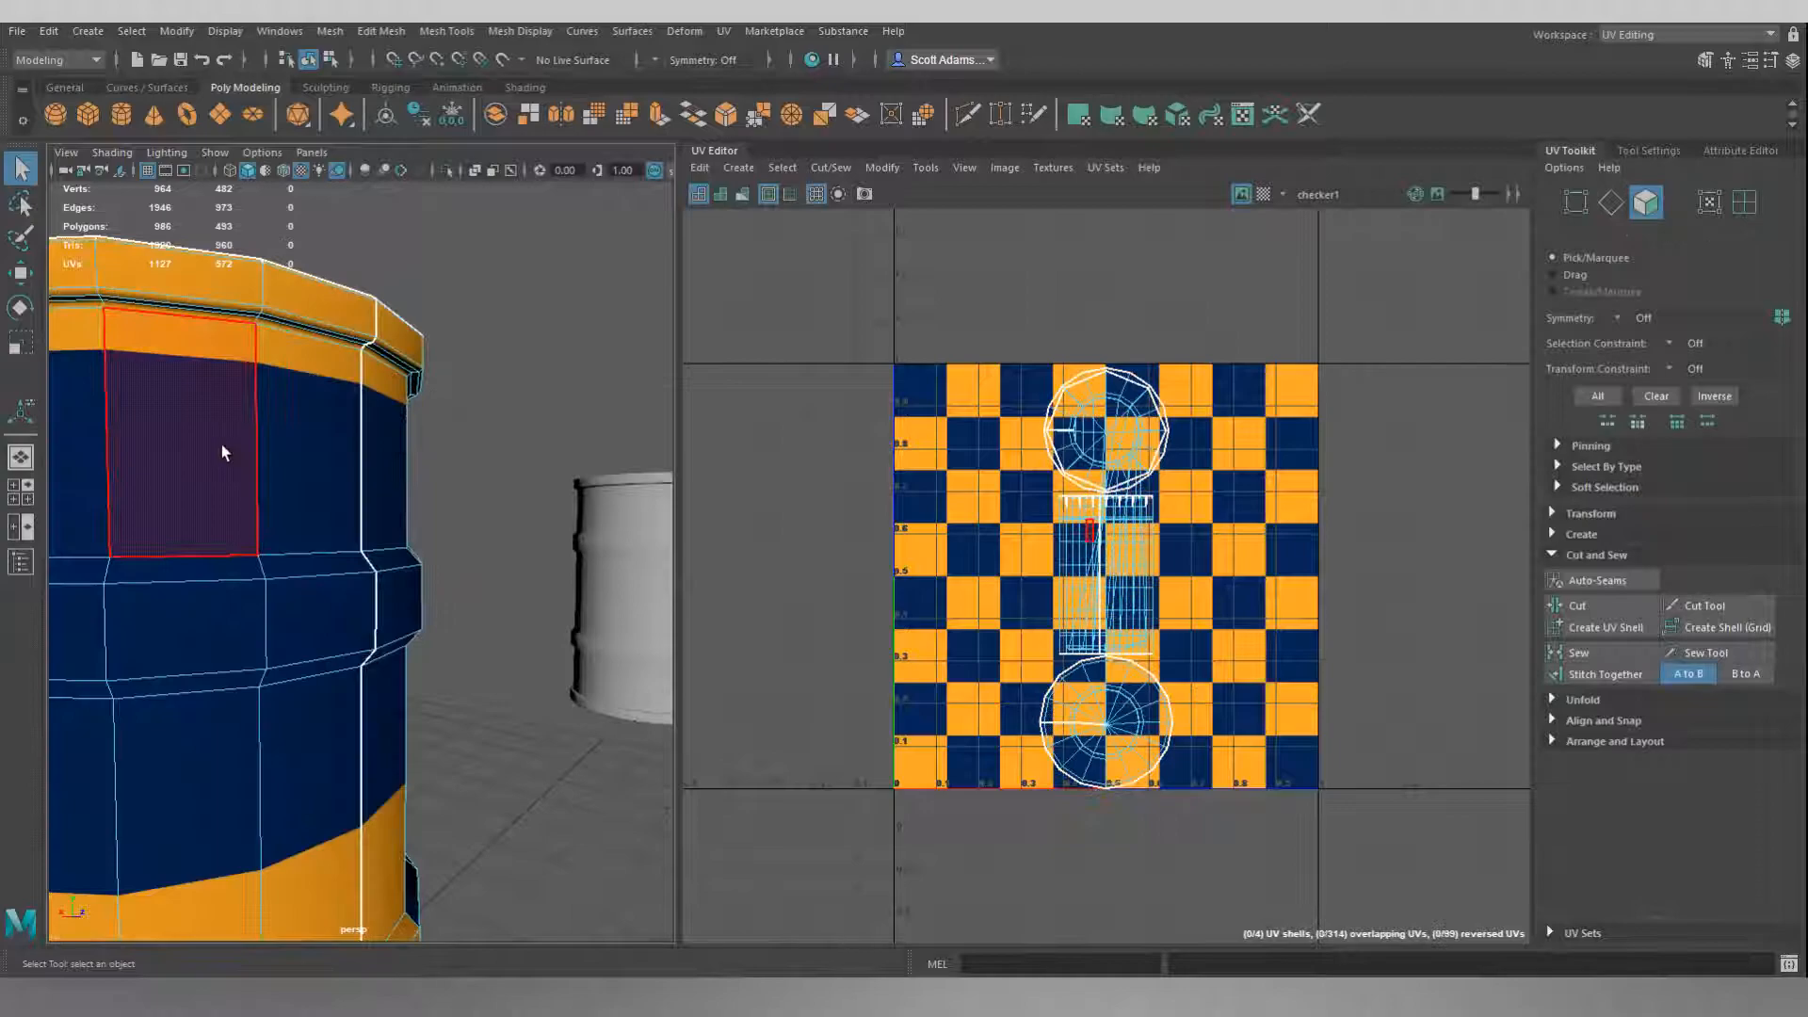
pyautogui.click(328, 434)
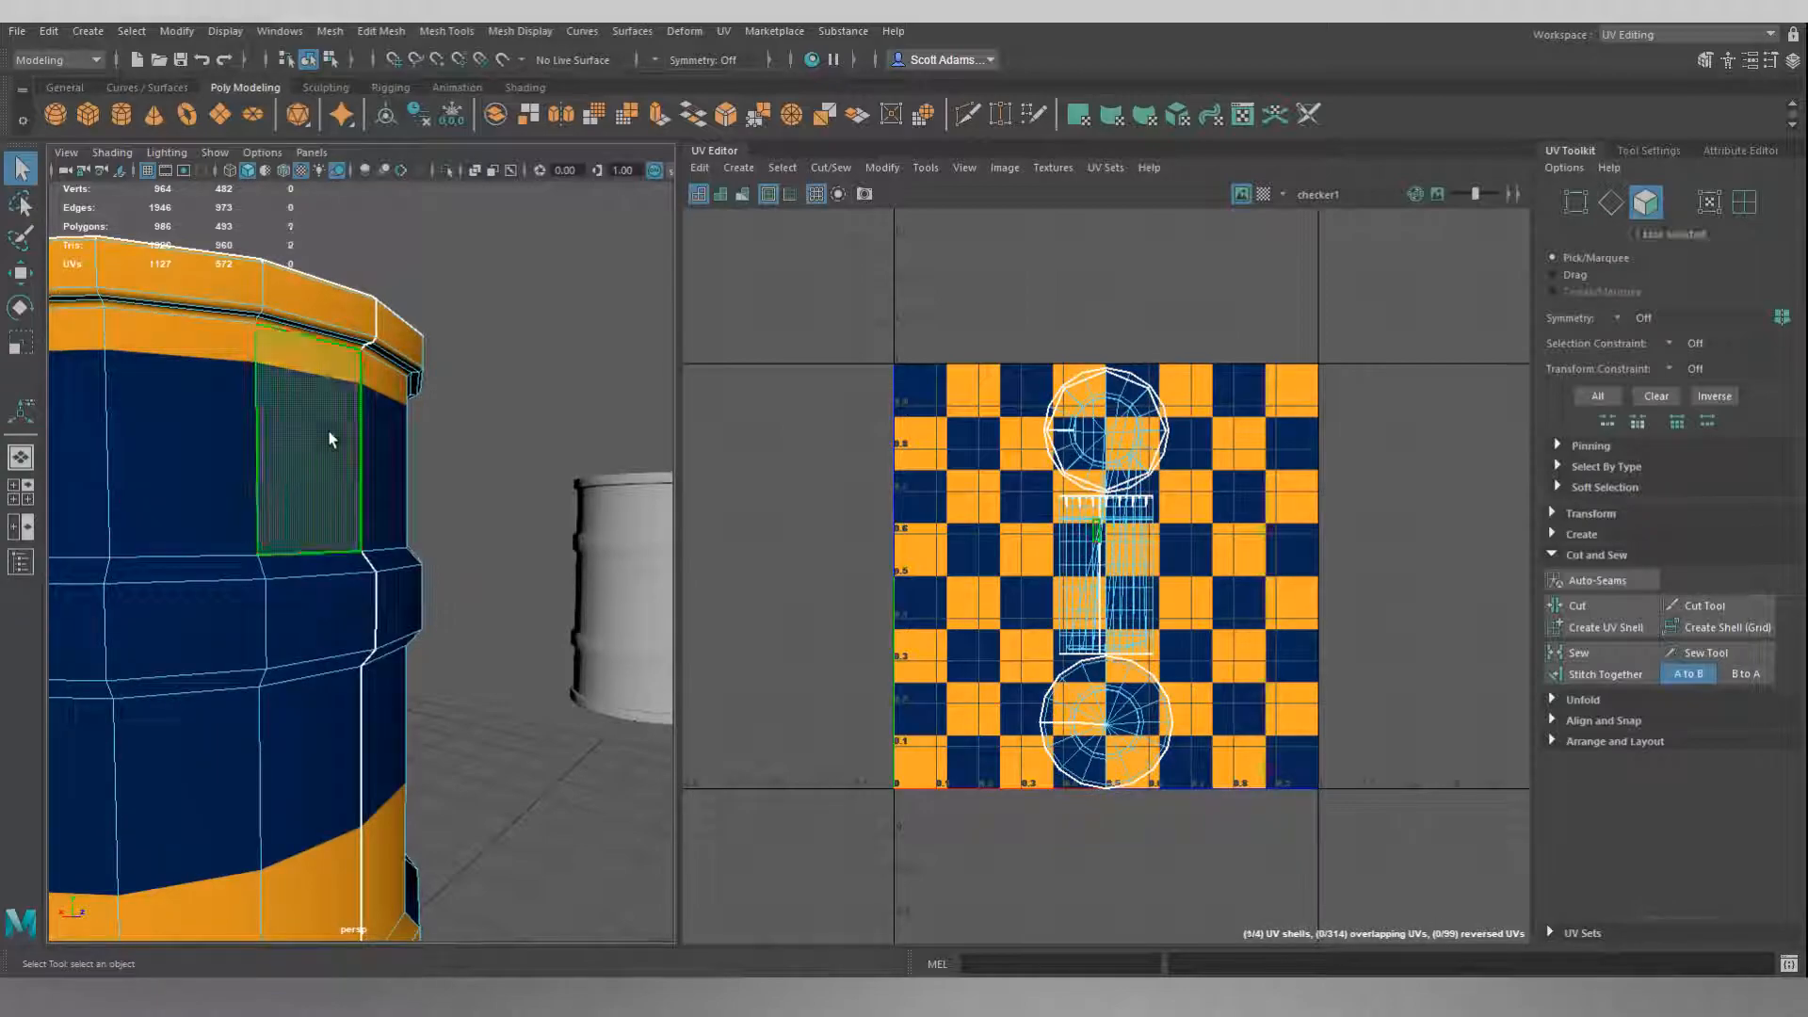
pyautogui.doubleClick(270, 431)
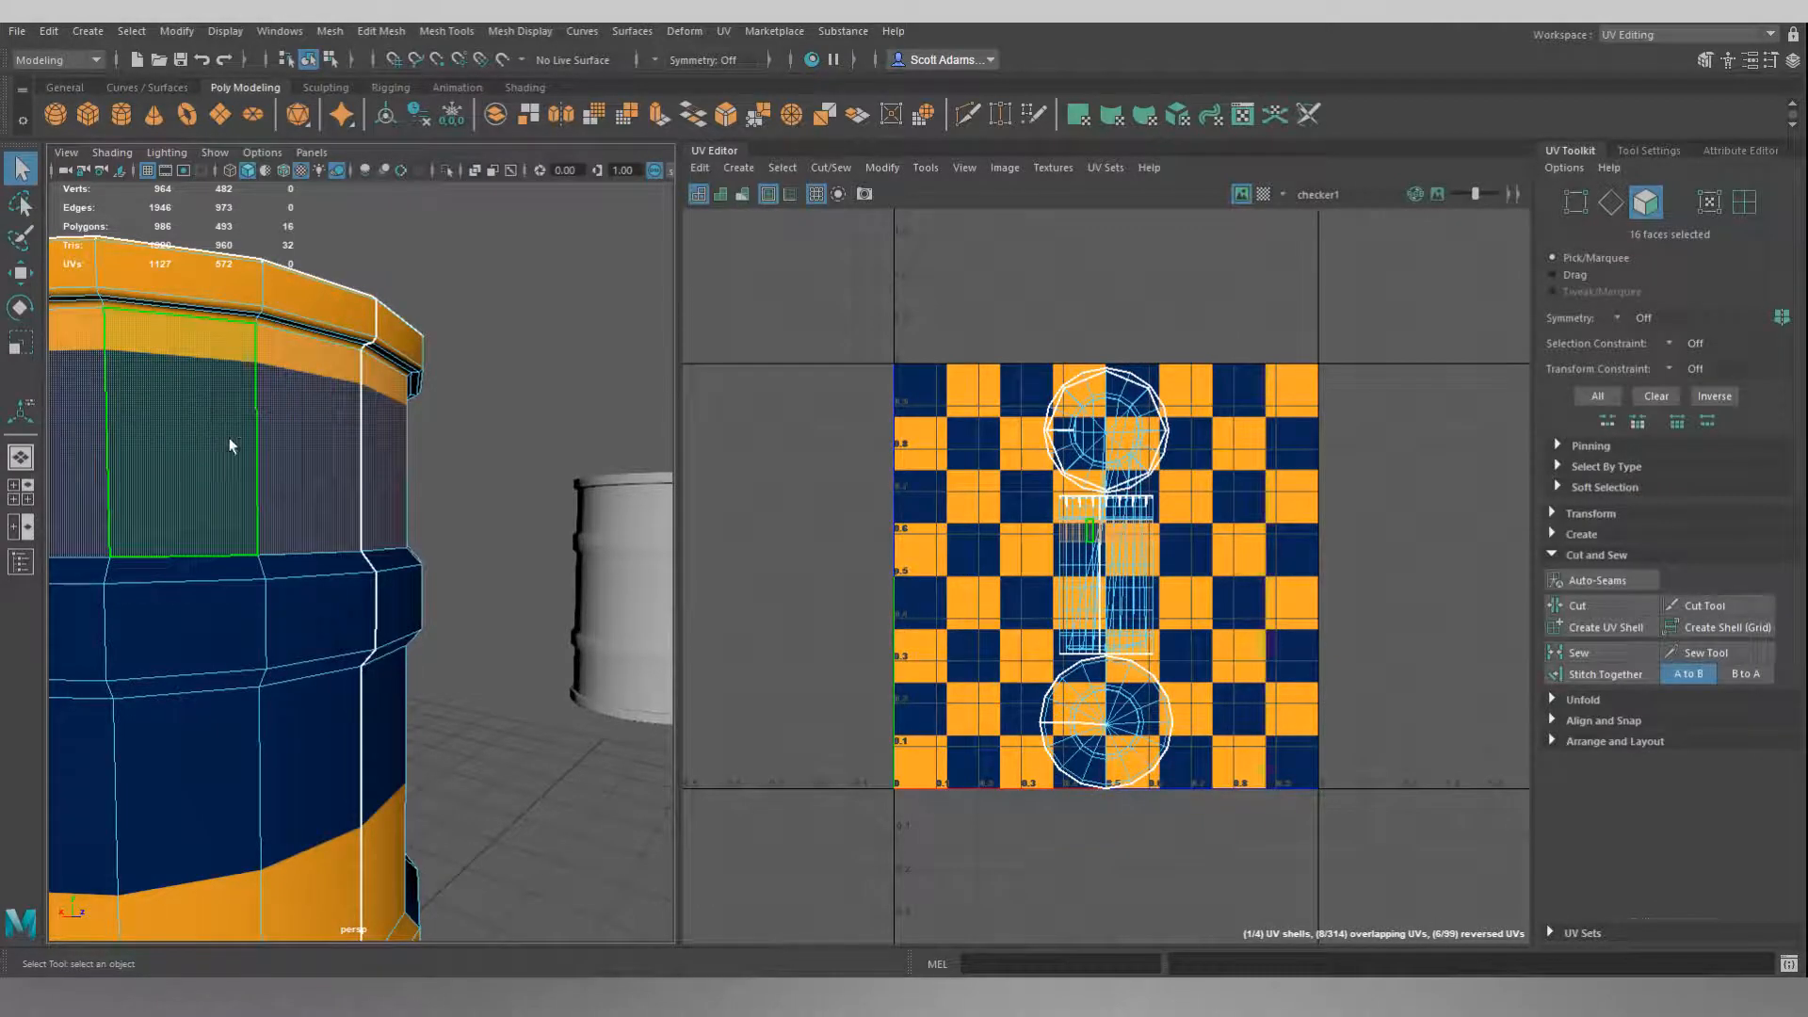
# Add the face rings of the upper rib and the middle wall section to the selection.
pyautogui.keyDown('shift'); pyautogui.doubleClick(251, 569); pyautogui.keyUp('shift')
pyautogui.keyDown('shift'); pyautogui.click(314, 622); pyautogui.keyUp('shift')
pyautogui.keyDown('shift'); pyautogui.doubleClick(218, 621); pyautogui.keyUp('shift')
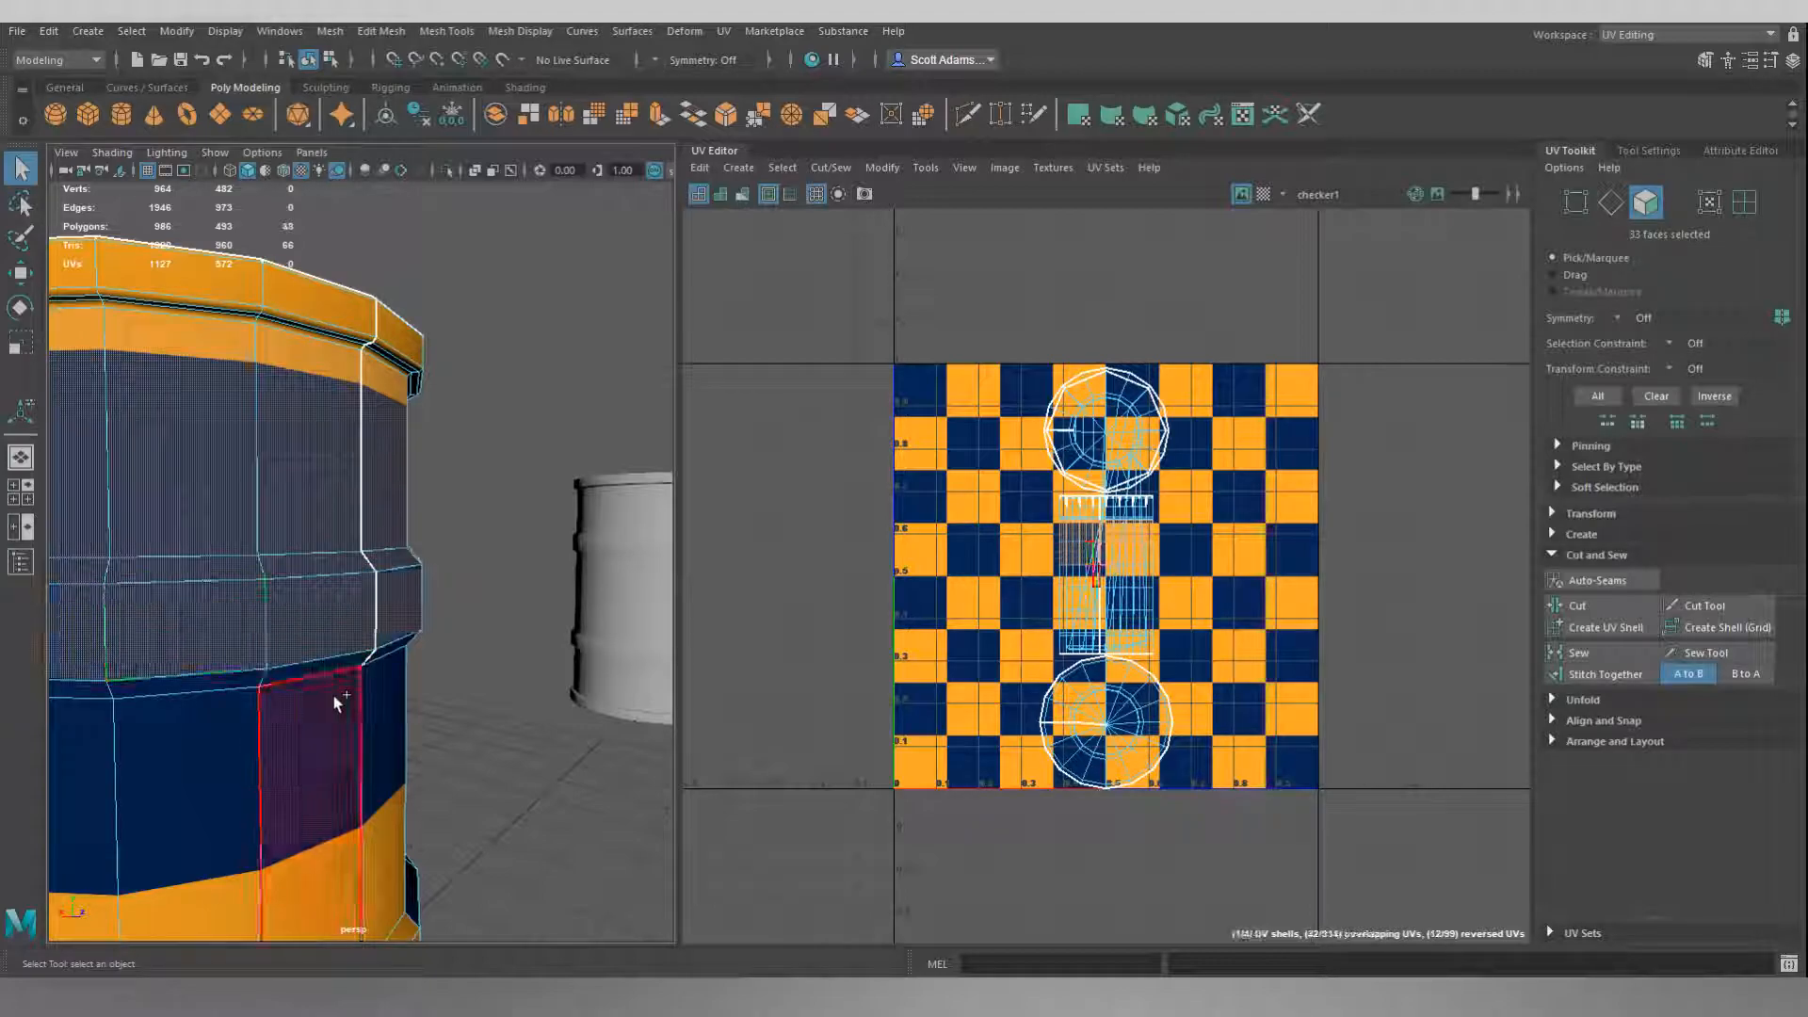
pyautogui.keyDown('shift'); pyautogui.doubleClick(290, 730); pyautogui.keyUp('shift')
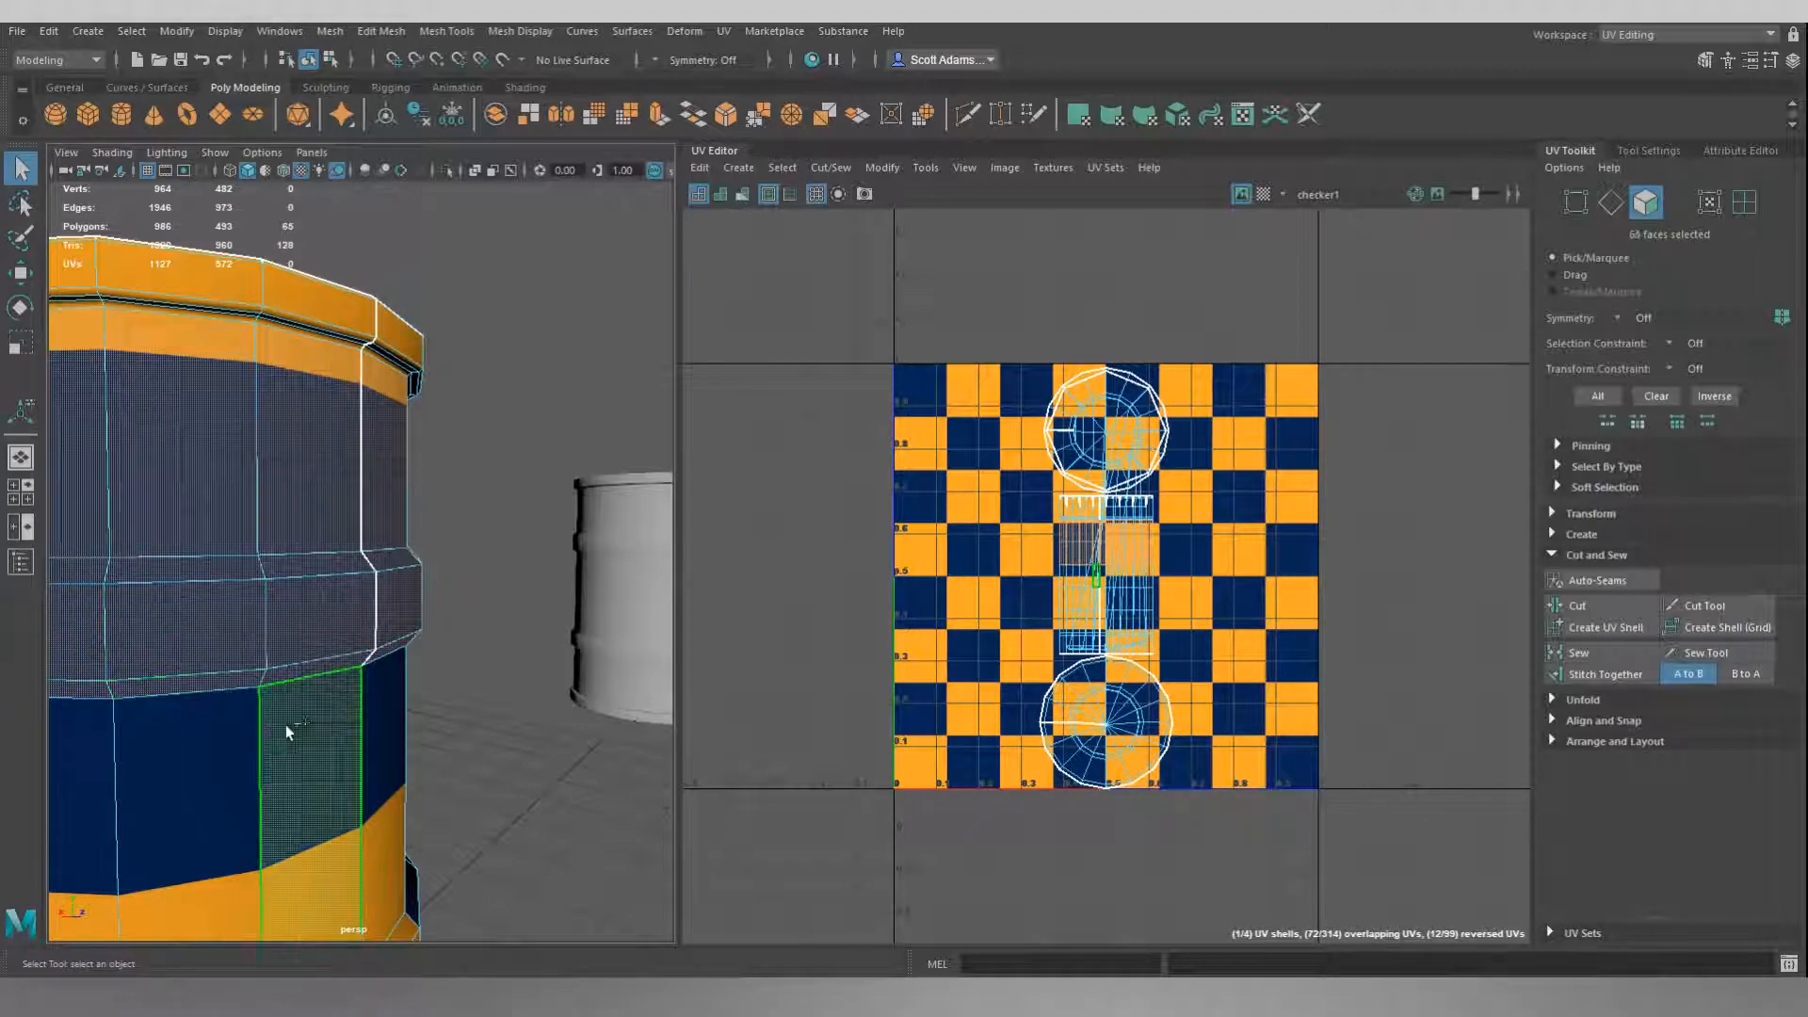
pyautogui.keyDown('shift'); pyautogui.doubleClick(235, 734); pyautogui.keyUp('shift')
# Add the face rings of the lower rib and the lower wall section to the selection.
pyautogui.keyDown('alt'); pyautogui.moveTo(355, 708); pyautogui.dragTo(448, 386, button='middle'); pyautogui.keyUp('alt')
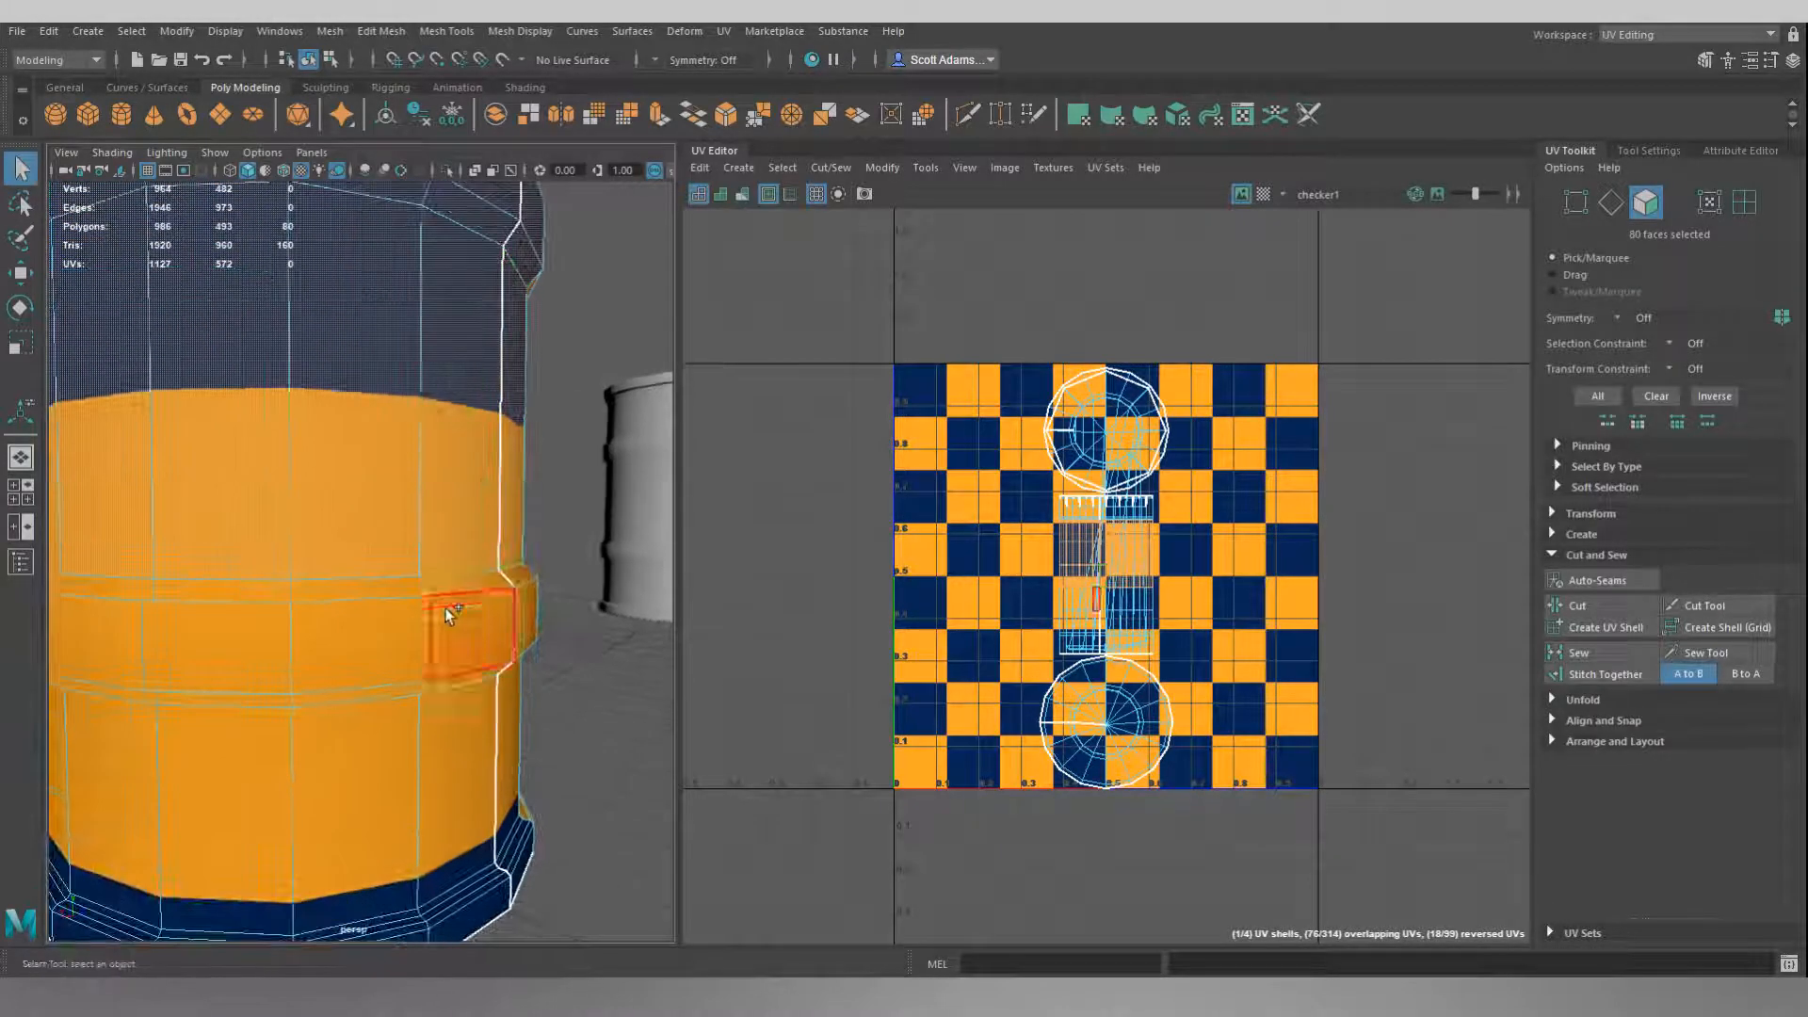
pyautogui.keyDown('shift'); pyautogui.click(373, 595); pyautogui.keyUp('shift')
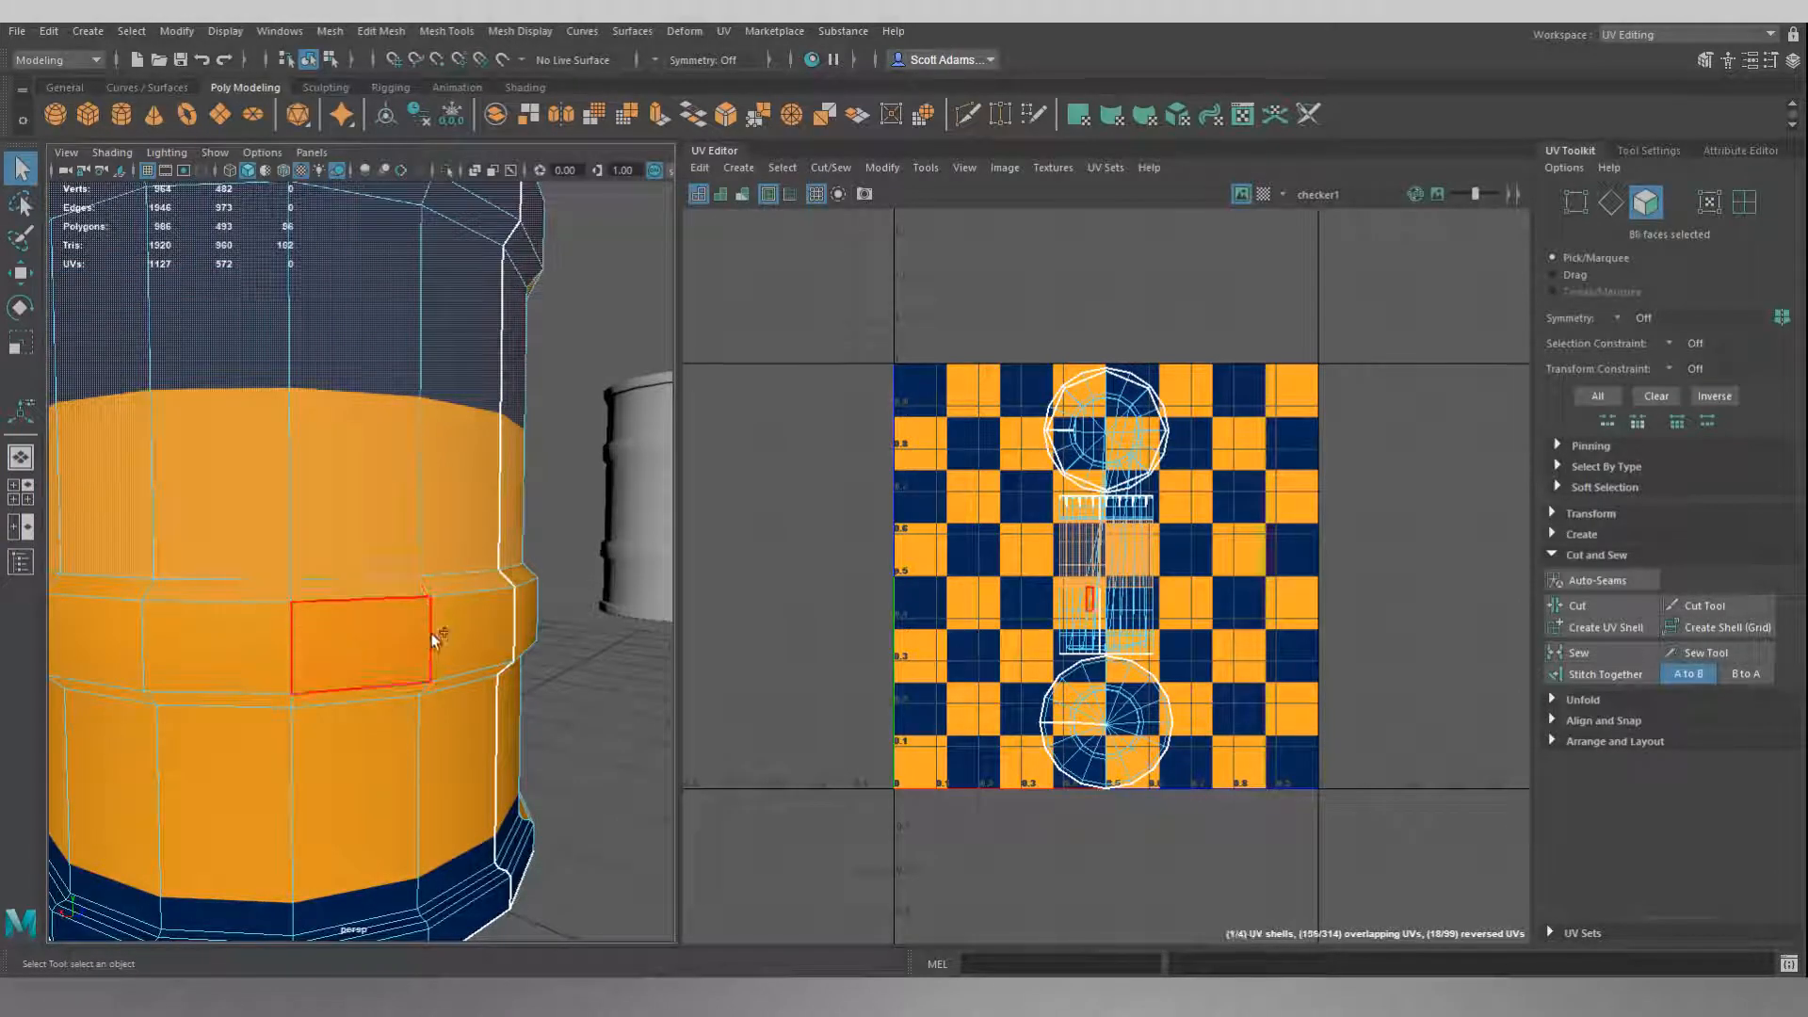
pyautogui.keyDown('shift'); pyautogui.doubleClick(386, 635); pyautogui.keyUp('shift')
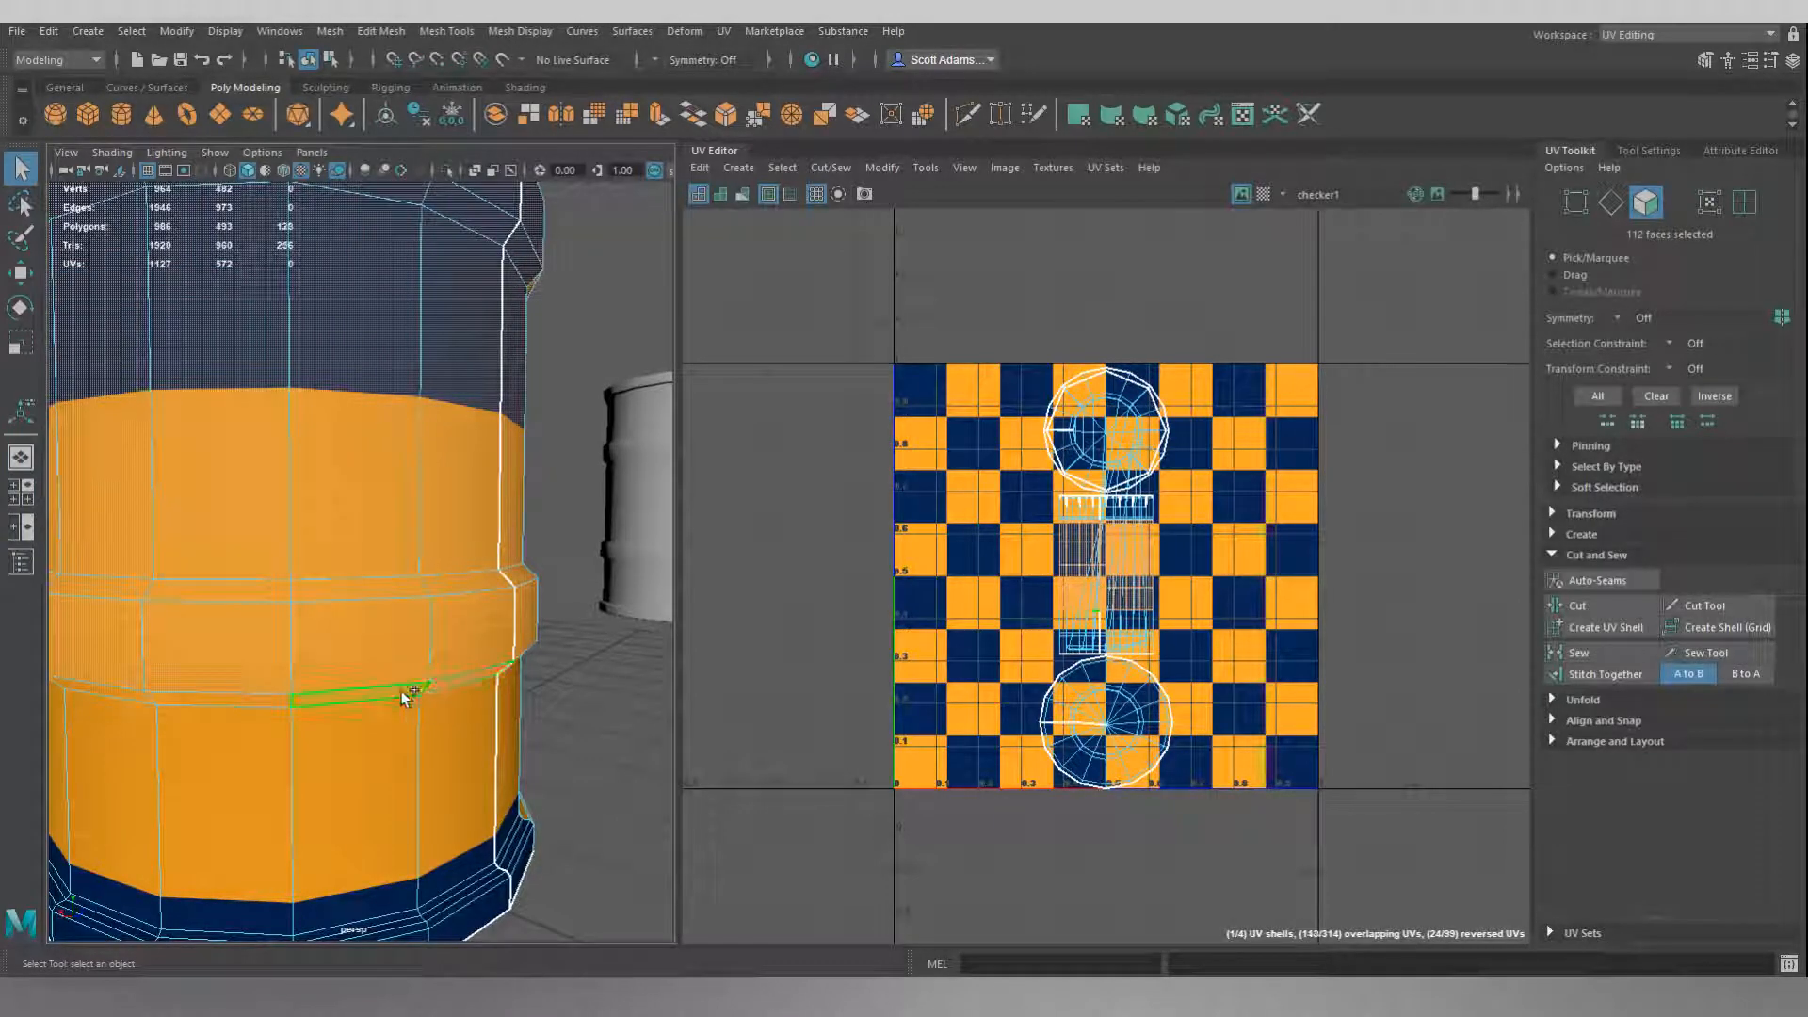
pyautogui.keyDown('shift'); pyautogui.doubleClick(376, 774); pyautogui.keyUp('shift')
pyautogui.keyDown('alt'); pyautogui.moveTo(473, 755); pyautogui.dragTo(518, 706, button='middle'); pyautogui.keyUp('alt')
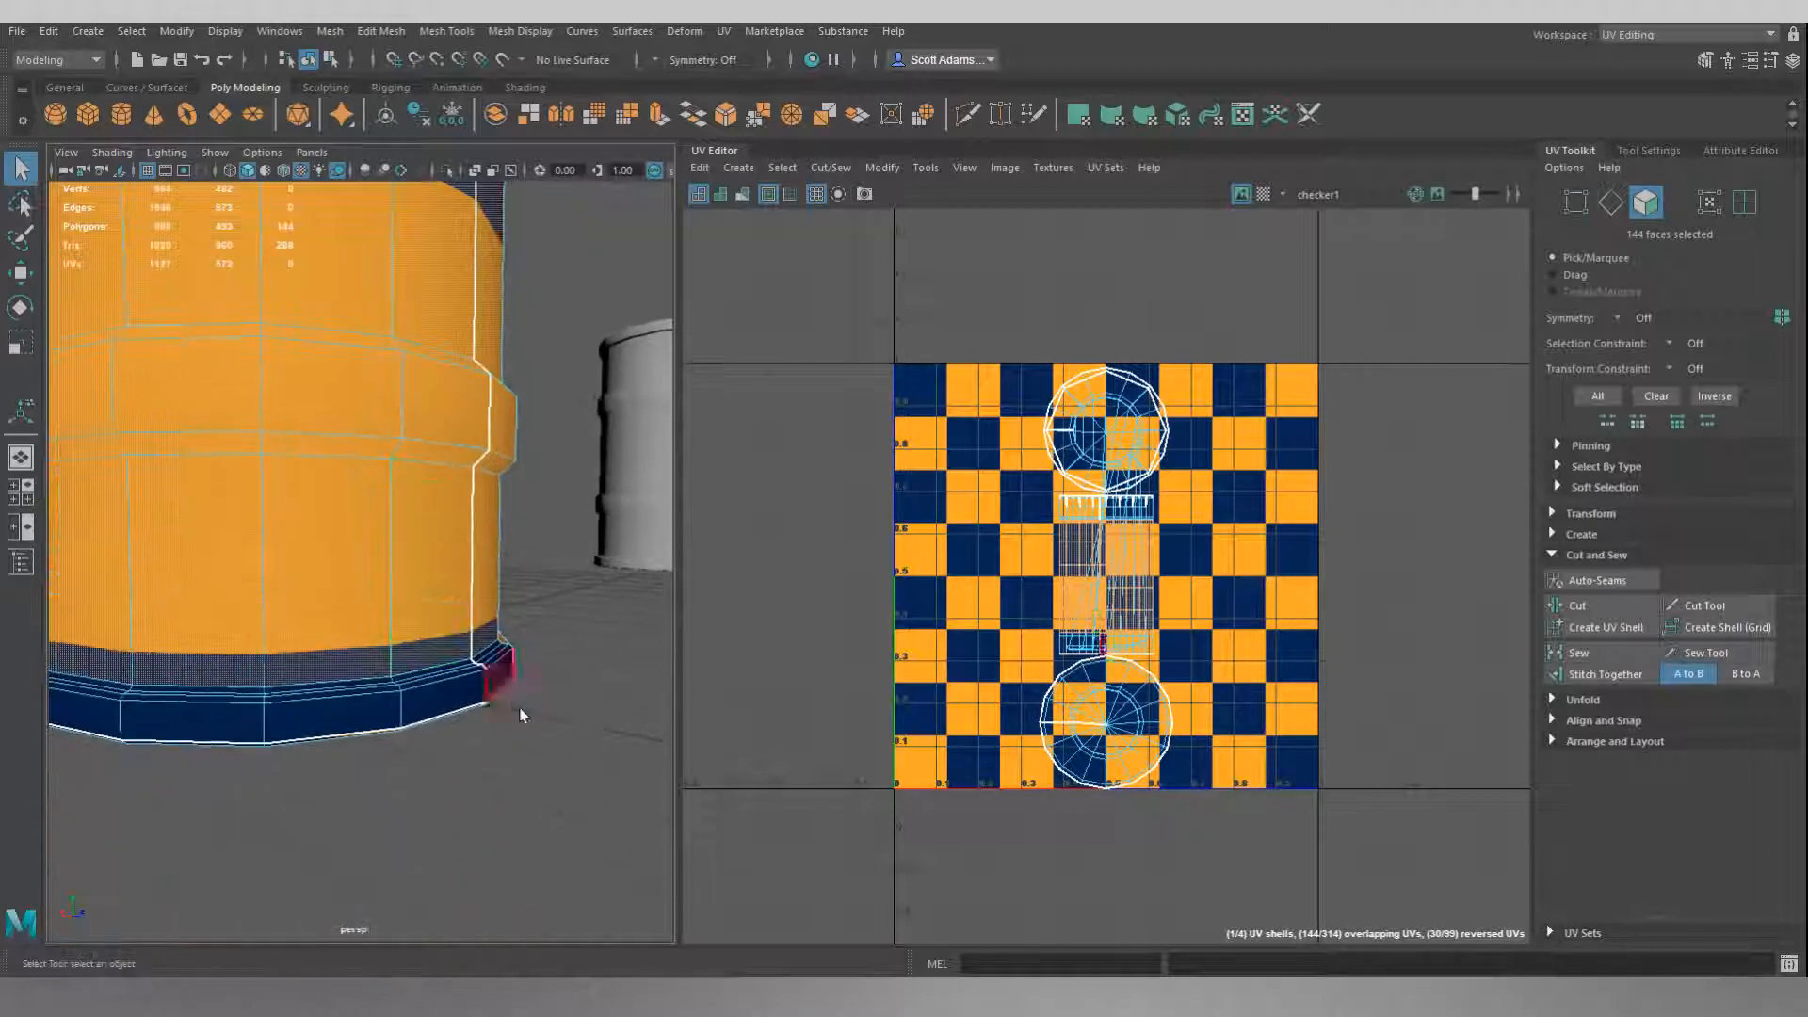
# Apply a cylindrical UV projection to the selected side-wall faces.
pyautogui.scroll(3, 520, 710)
pyautogui.moveTo(533, 710)
pyautogui.keyDown('alt'); pyautogui.mouseDown()
pyautogui.moveTo(562, 728)
pyautogui.moveTo(492, 630)
pyautogui.moveTo(423, 739)
pyautogui.moveTo(451, 484)
pyautogui.moveTo(411, 590)
pyautogui.moveTo(308, 562)
pyautogui.moveTo(448, 569)
pyautogui.moveTo(397, 578)
pyautogui.moveTo(408, 558)
pyautogui.moveTo(419, 715)
pyautogui.moveTo(528, 707)
pyautogui.mouseUp(); pyautogui.keyUp('alt')
pyautogui.scroll(-8, 409, 567)
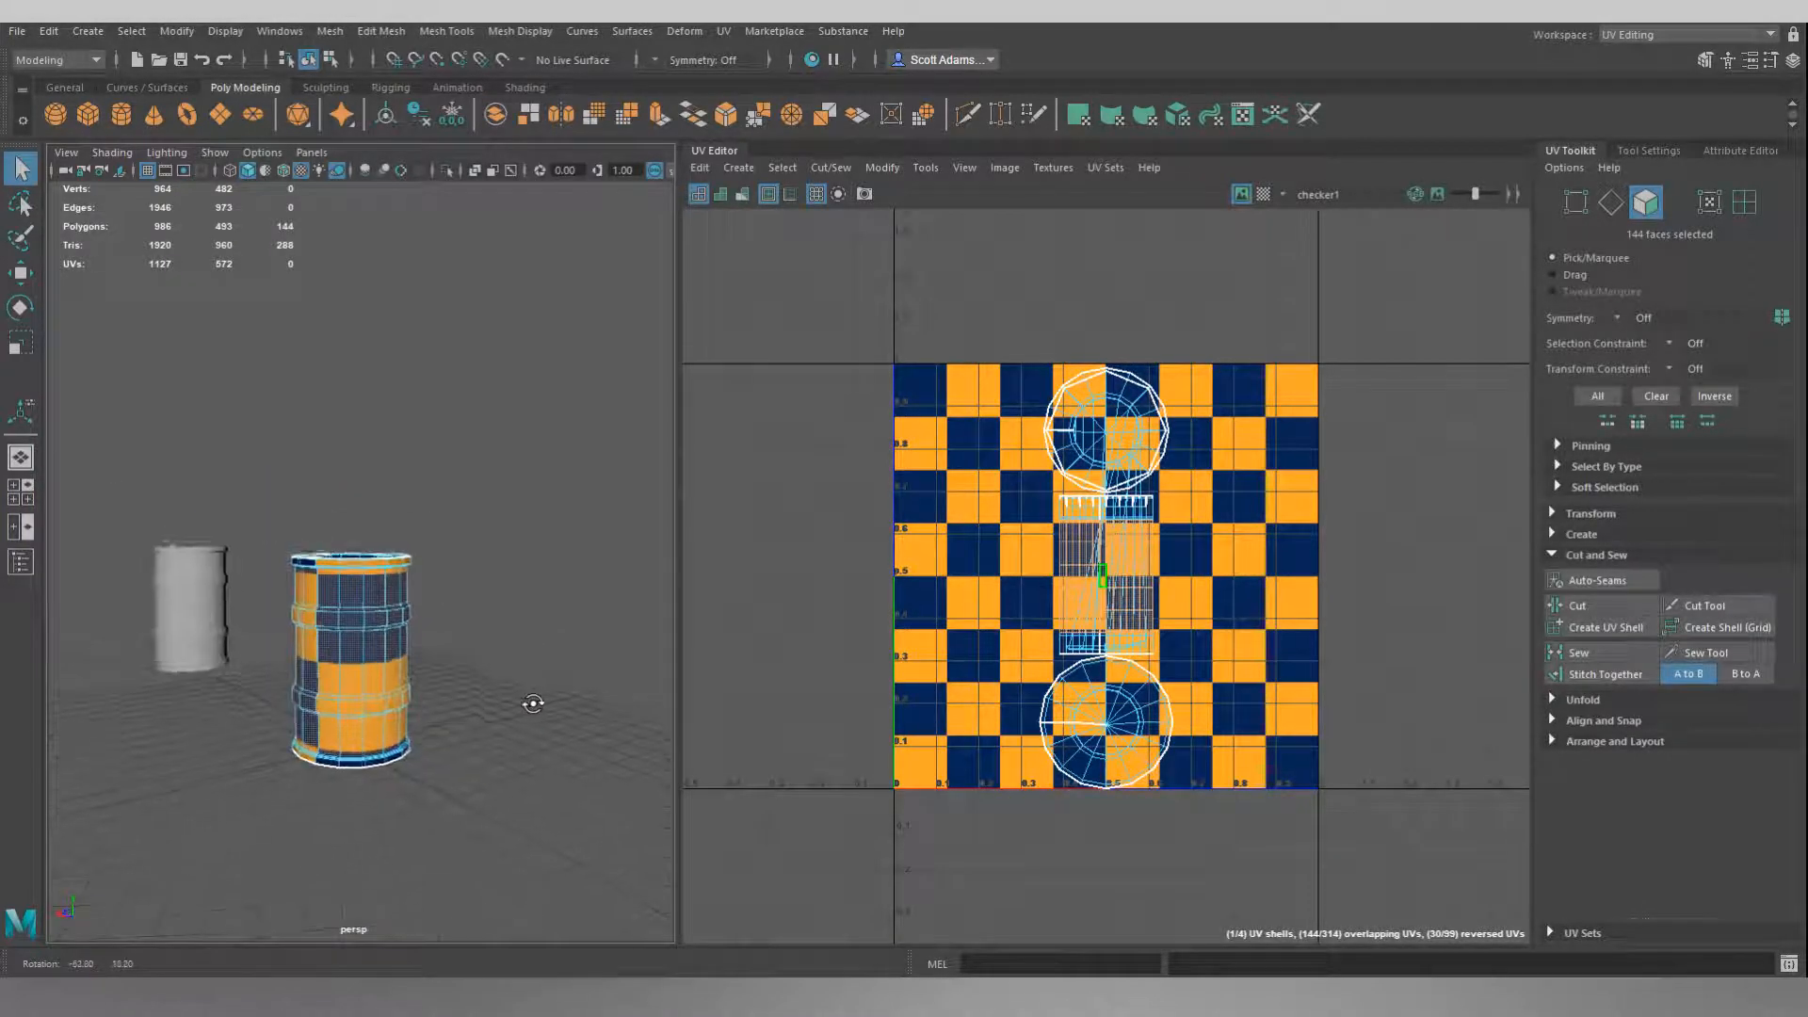
pyautogui.scroll(8, 527, 638)
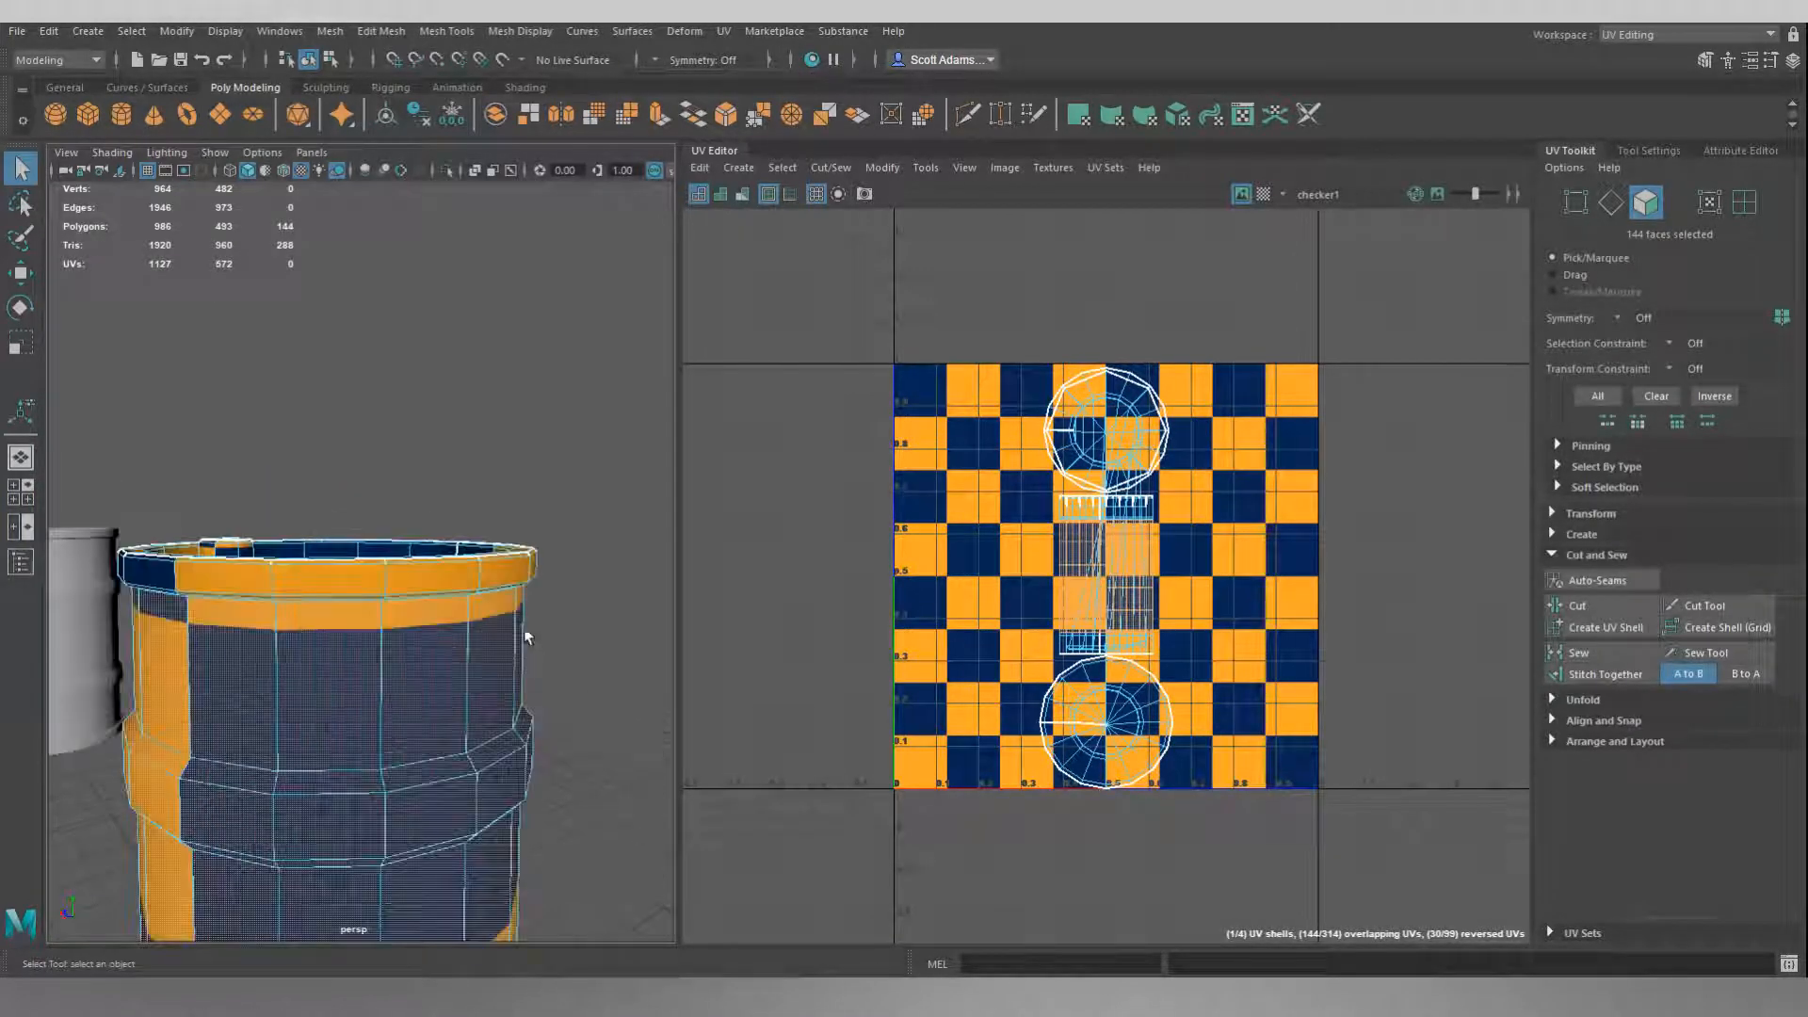
pyautogui.click(738, 167)
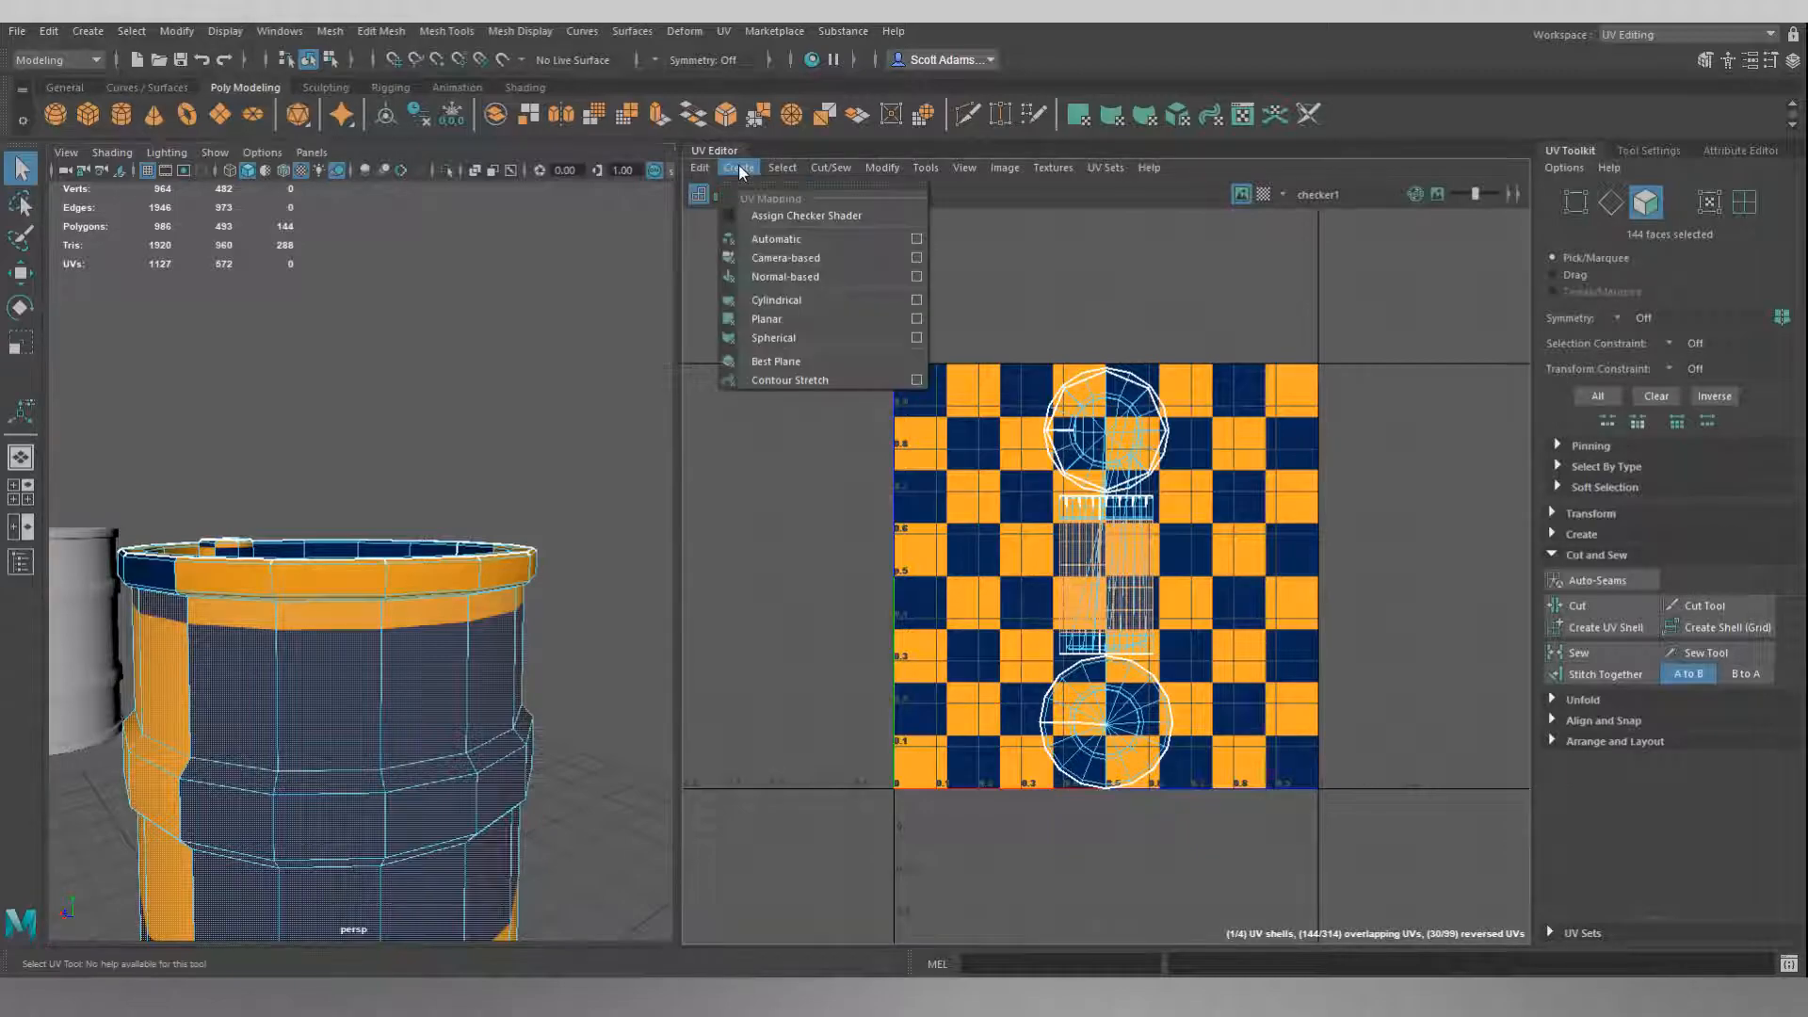
pyautogui.click(785, 301)
pyautogui.scroll(-3, 939, 458)
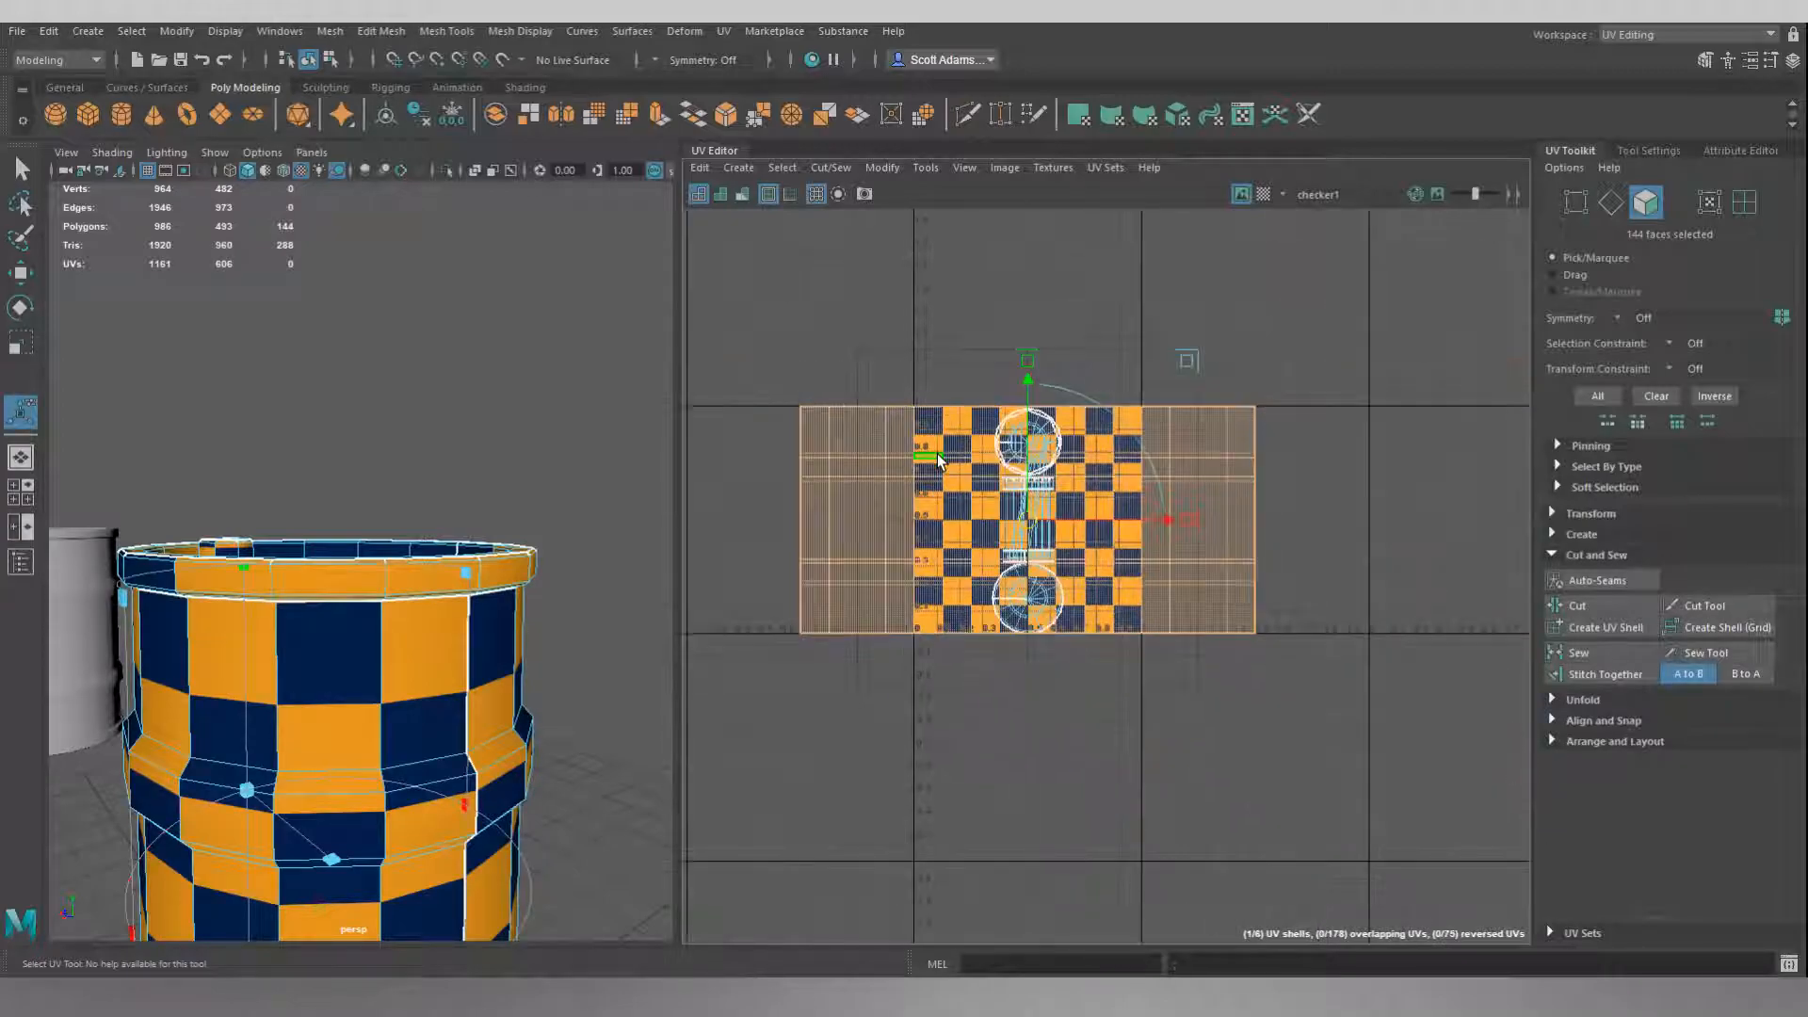
# Check the projected checker pattern, move the side-wall UV shell clear of the 0–1 tile and scale it up uniformly to roughly three times its size.
pyautogui.keyDown('alt'); pyautogui.moveTo(417, 737); pyautogui.dragTo(709, 574); pyautogui.keyUp('alt')
pyautogui.keyDown('alt'); pyautogui.moveTo(604, 512); pyautogui.dragTo(560, 453); pyautogui.keyUp('alt')
pyautogui.keyDown('alt'); pyautogui.moveTo(511, 586); pyautogui.dragTo(641, 569); pyautogui.keyUp('alt')
pyautogui.keyDown('alt'); pyautogui.moveTo(439, 443); pyautogui.dragTo(462, 473); pyautogui.keyUp('alt')
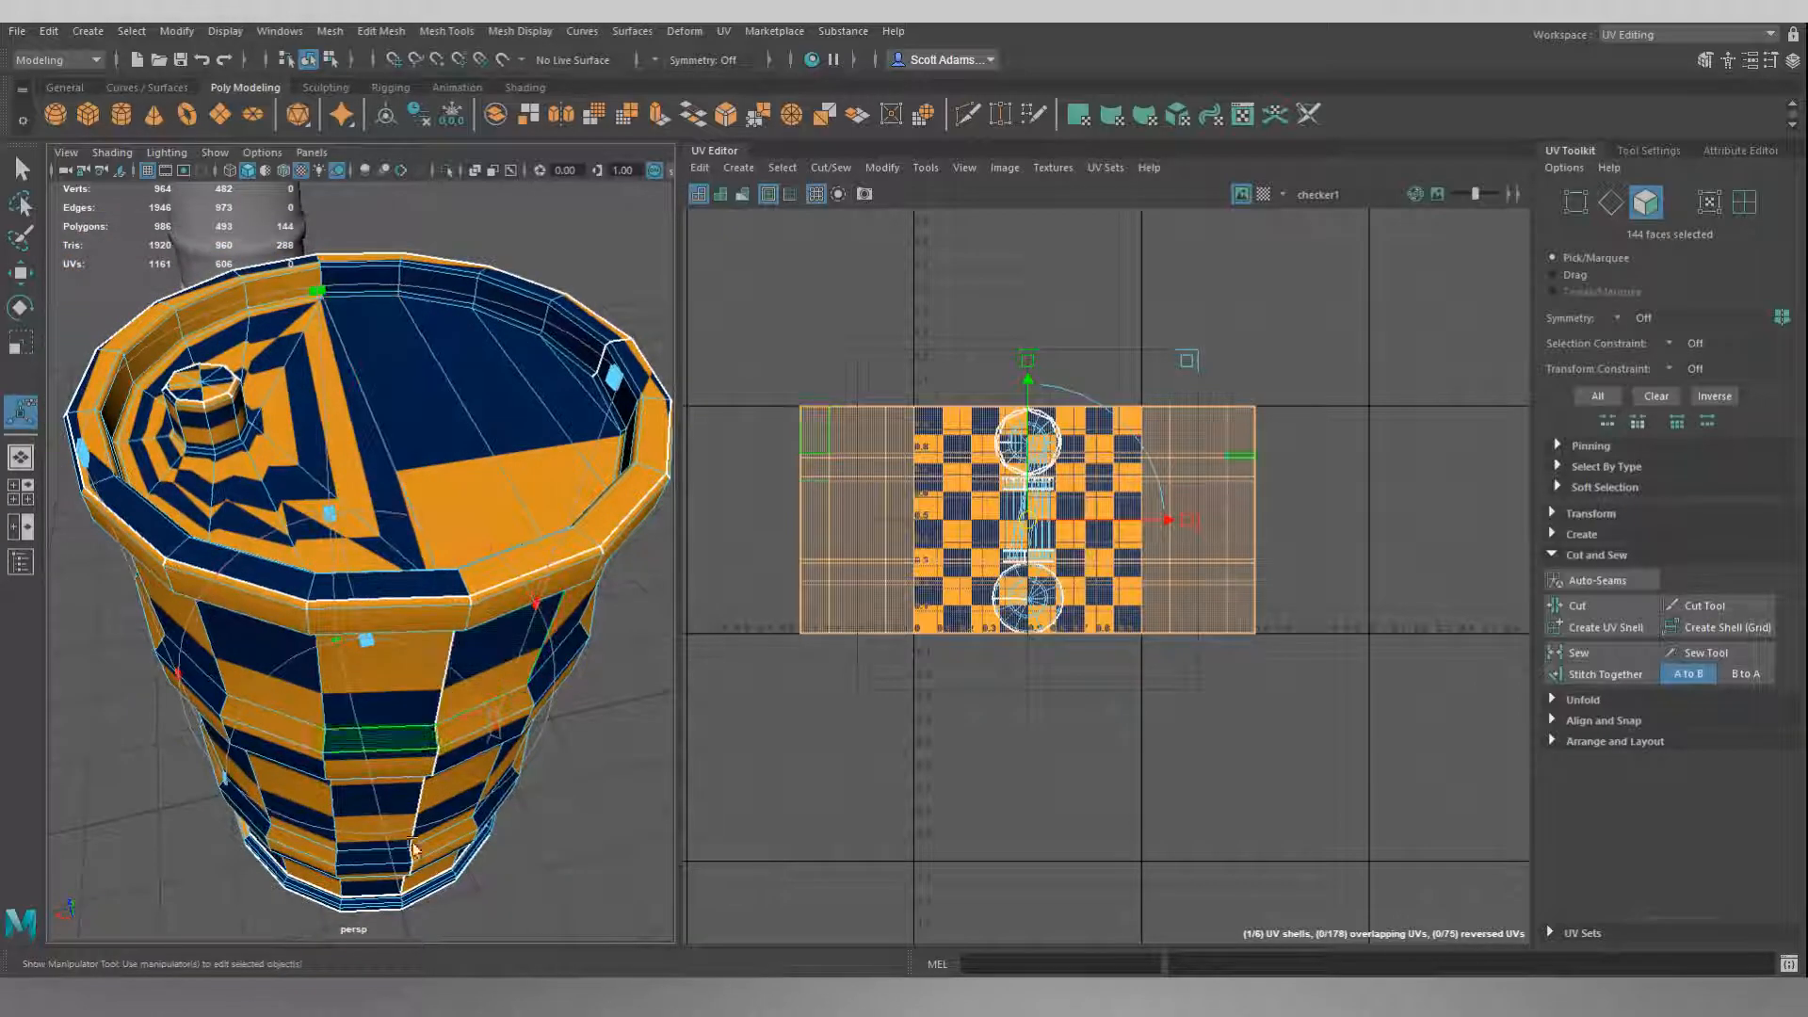
pyautogui.keyDown('alt'); pyautogui.moveTo(470, 772); pyautogui.dragTo(602, 626); pyautogui.keyUp('alt')
pyautogui.scroll(-2, 791, 558)
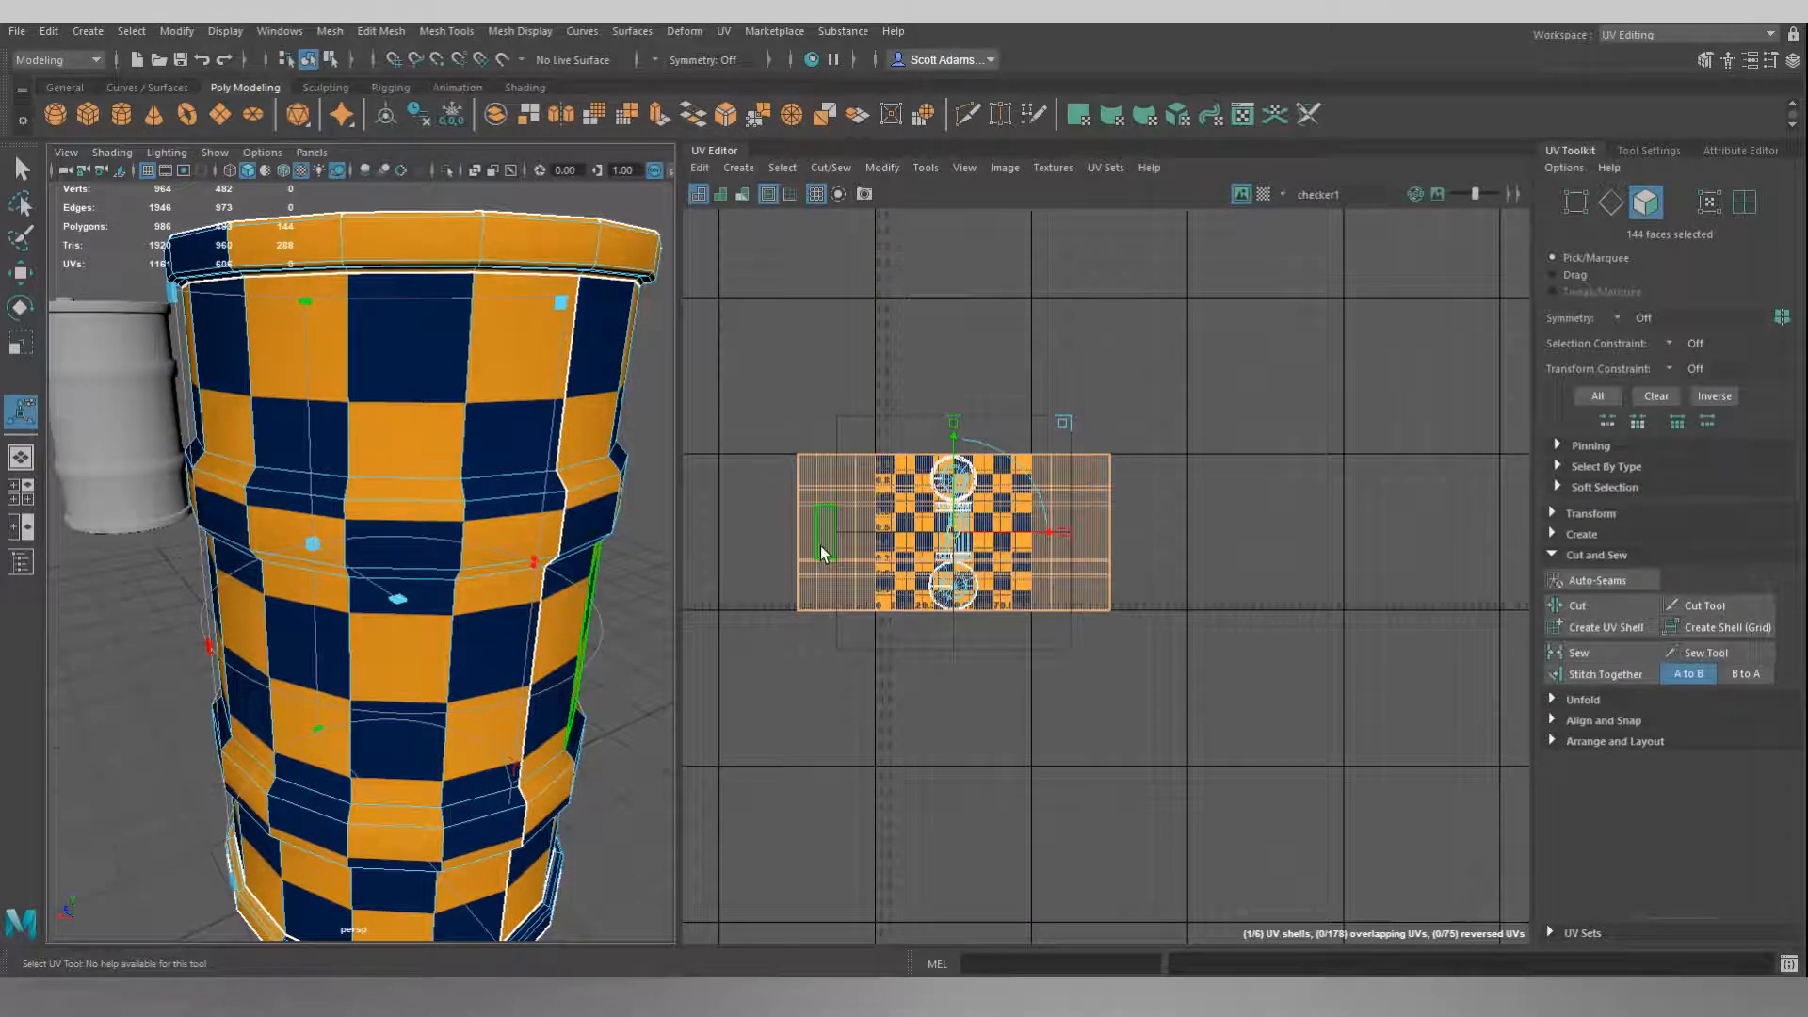
pyautogui.press('w')
pyautogui.moveTo(951, 532); pyautogui.dragTo(1266, 333)
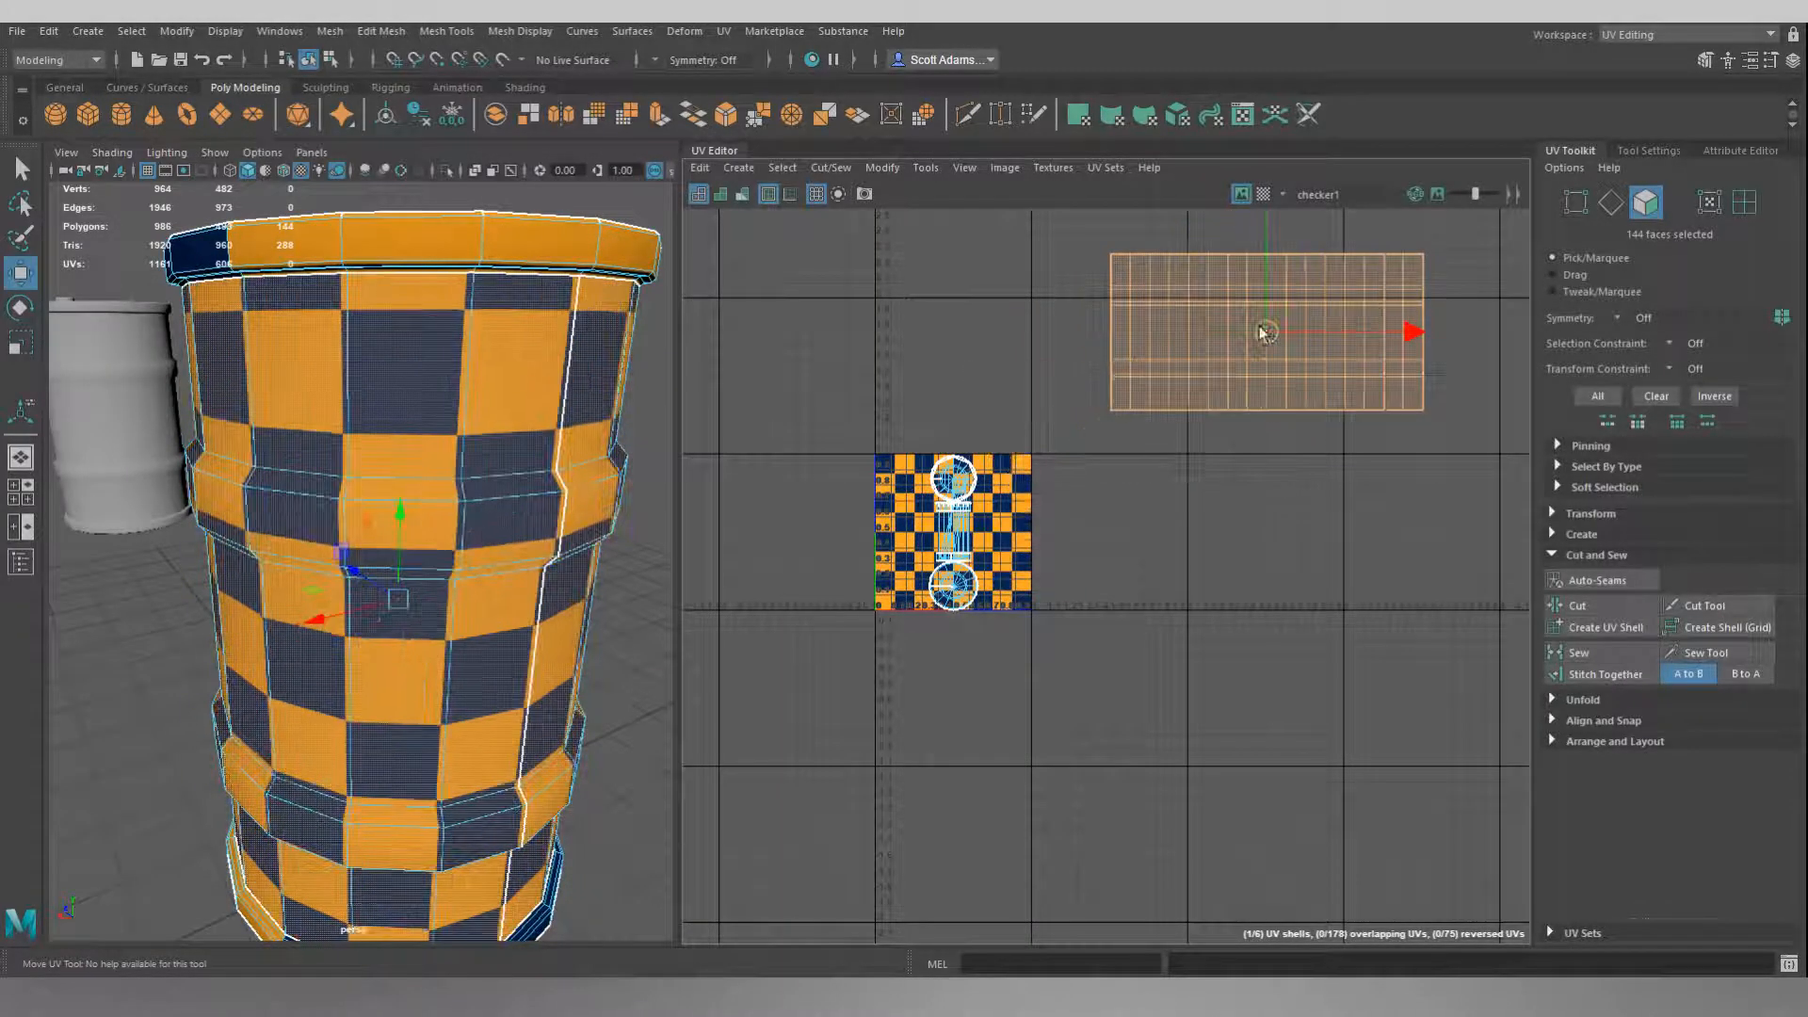
pyautogui.keyDown('alt'); pyautogui.moveTo(1243, 534); pyautogui.dragTo(1095, 668, button='middle'); pyautogui.keyUp('alt')
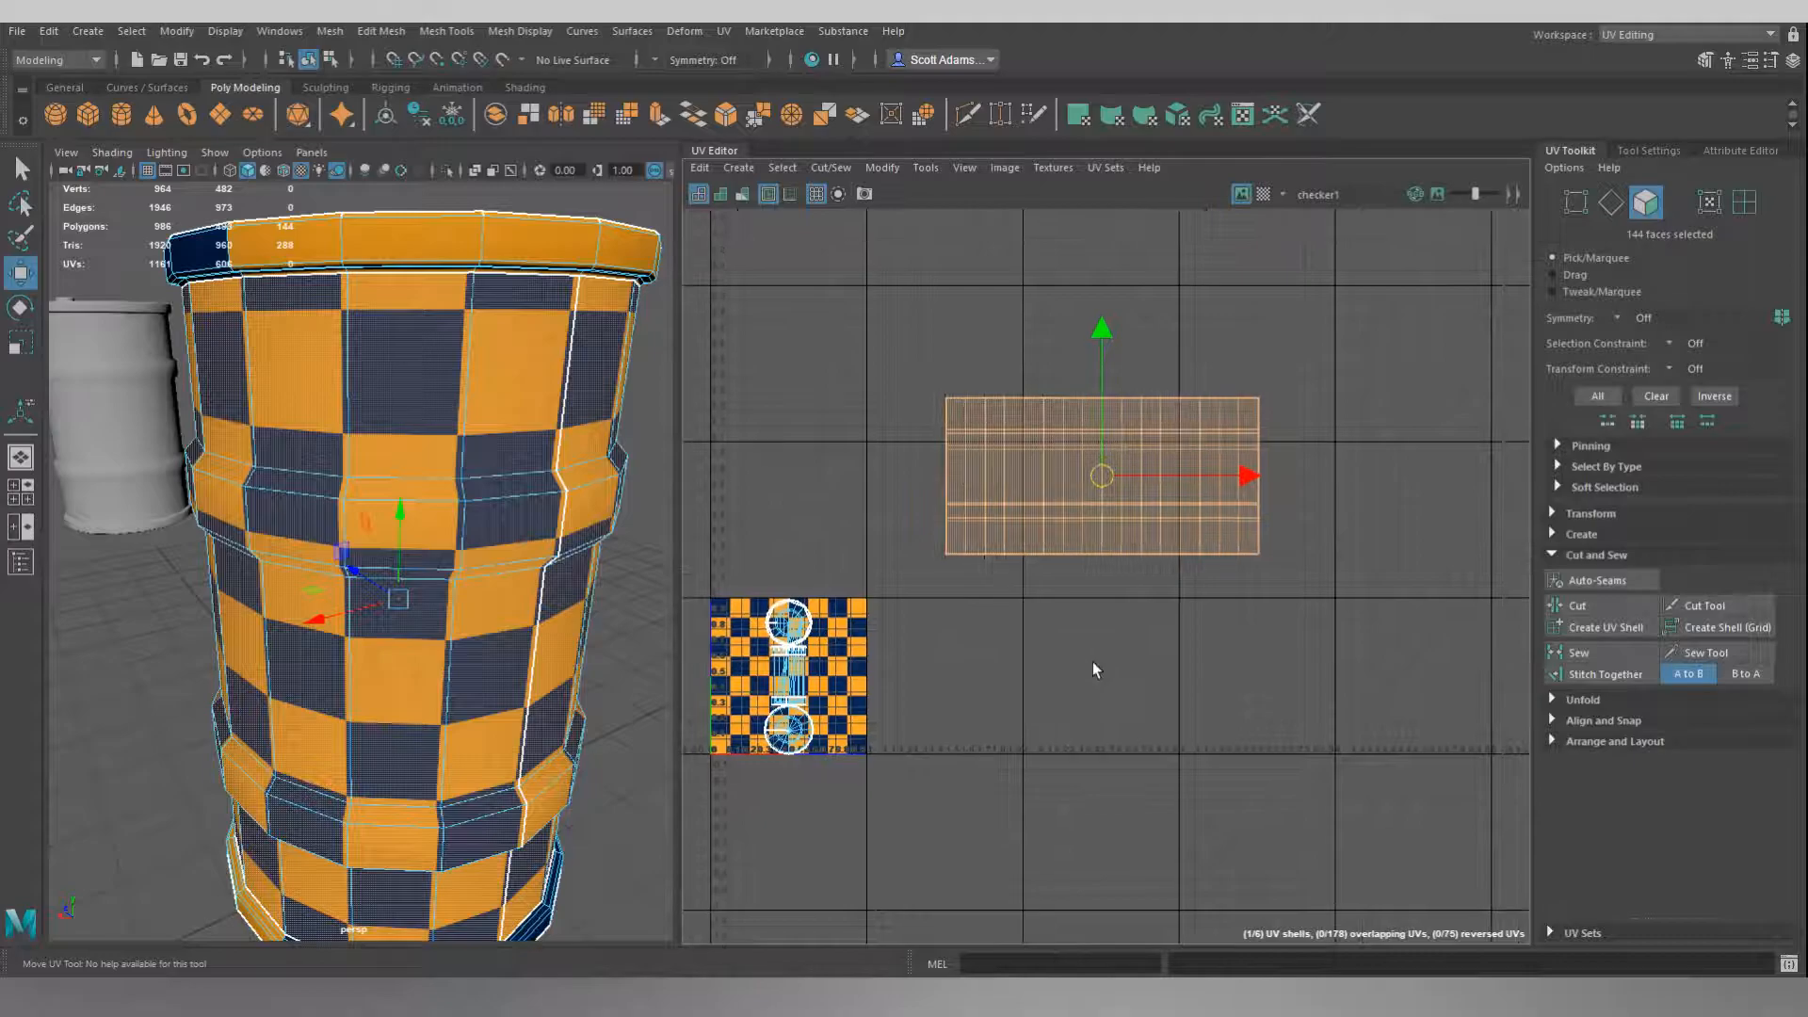
pyautogui.press('r')
pyautogui.moveTo(1100, 475); pyautogui.dragTo(1365, 405)
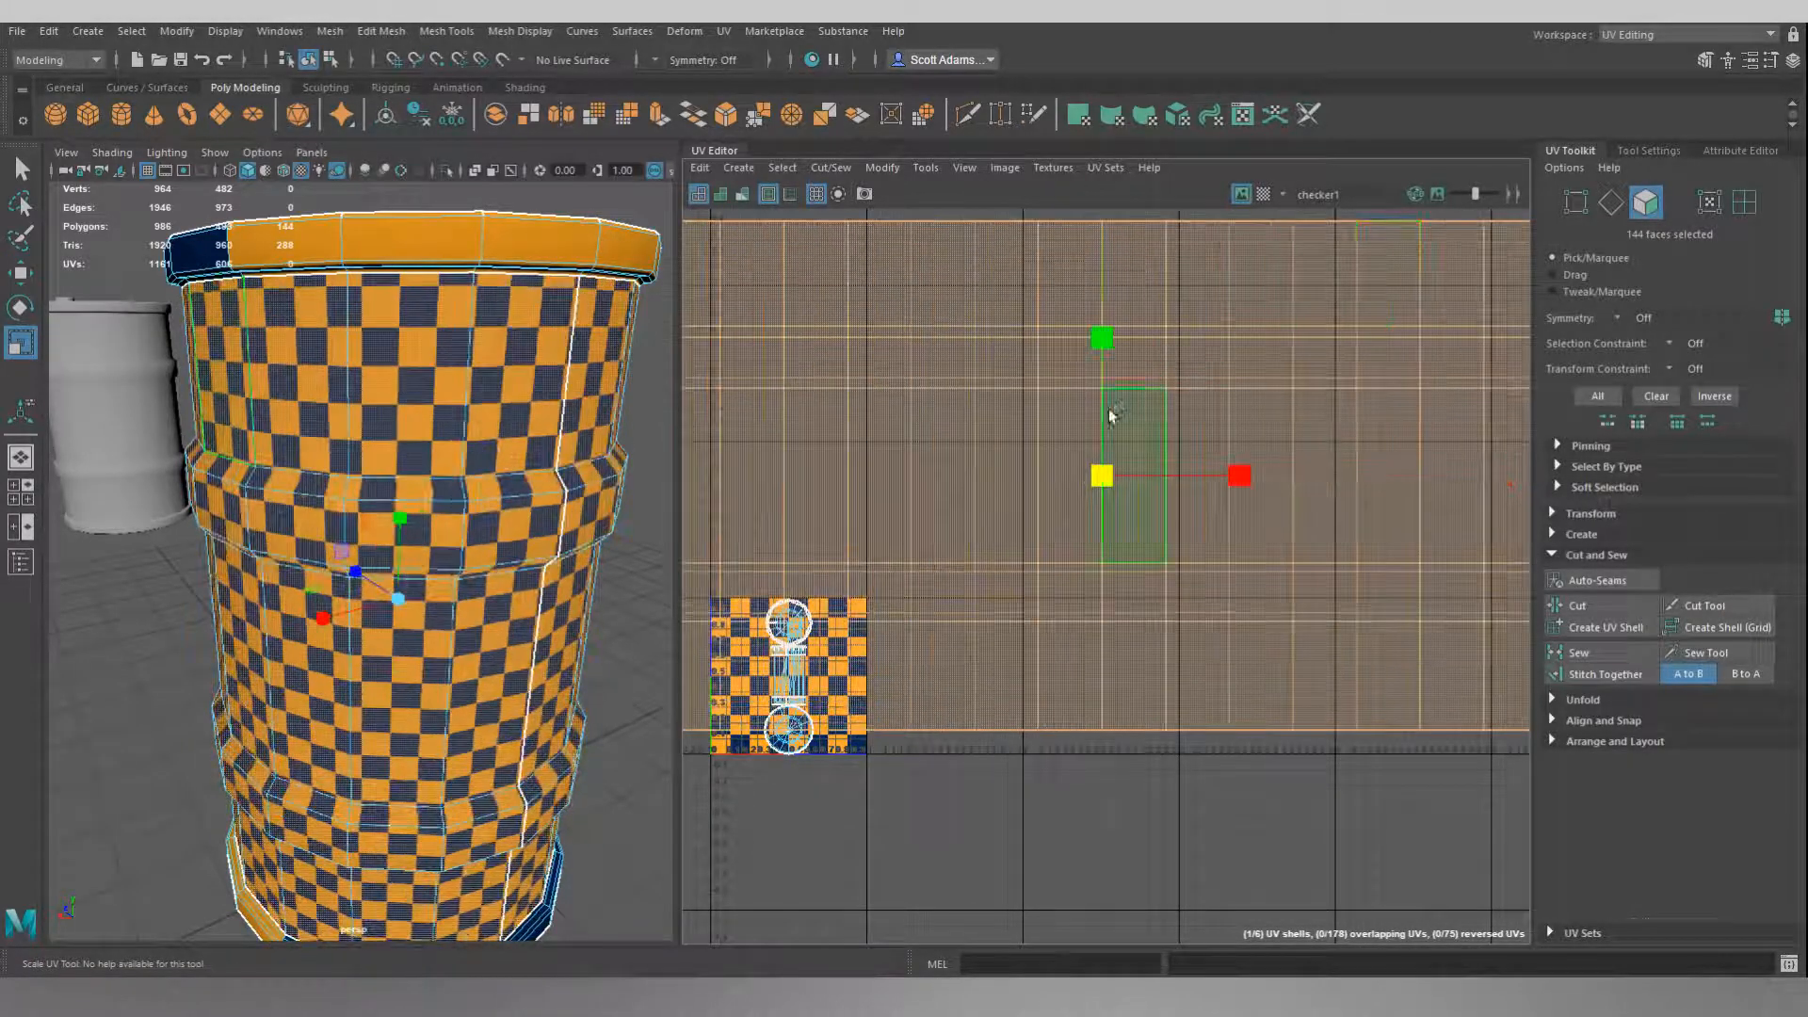
# Scale the side-wall UV shell up uniformly in further passes and check the finer checker pattern on the barrel.
pyautogui.moveTo(1101, 476); pyautogui.dragTo(1214, 400)
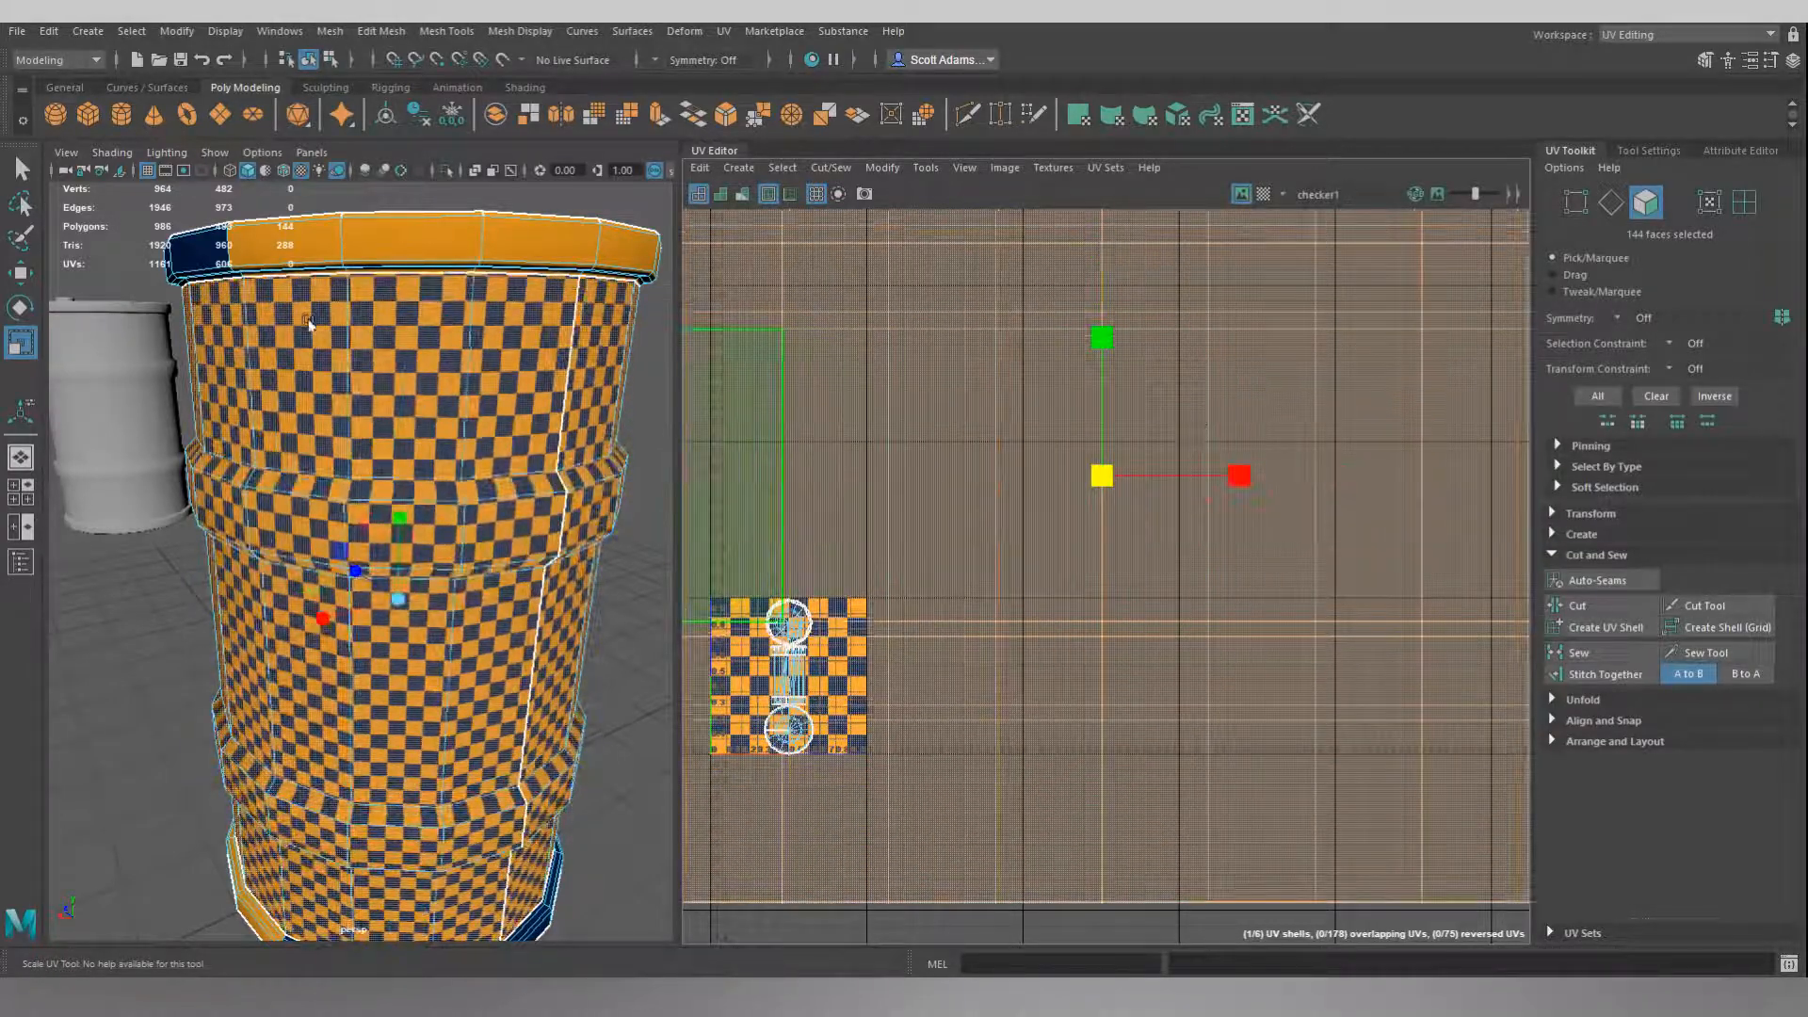
pyautogui.scroll(-5, 979, 497)
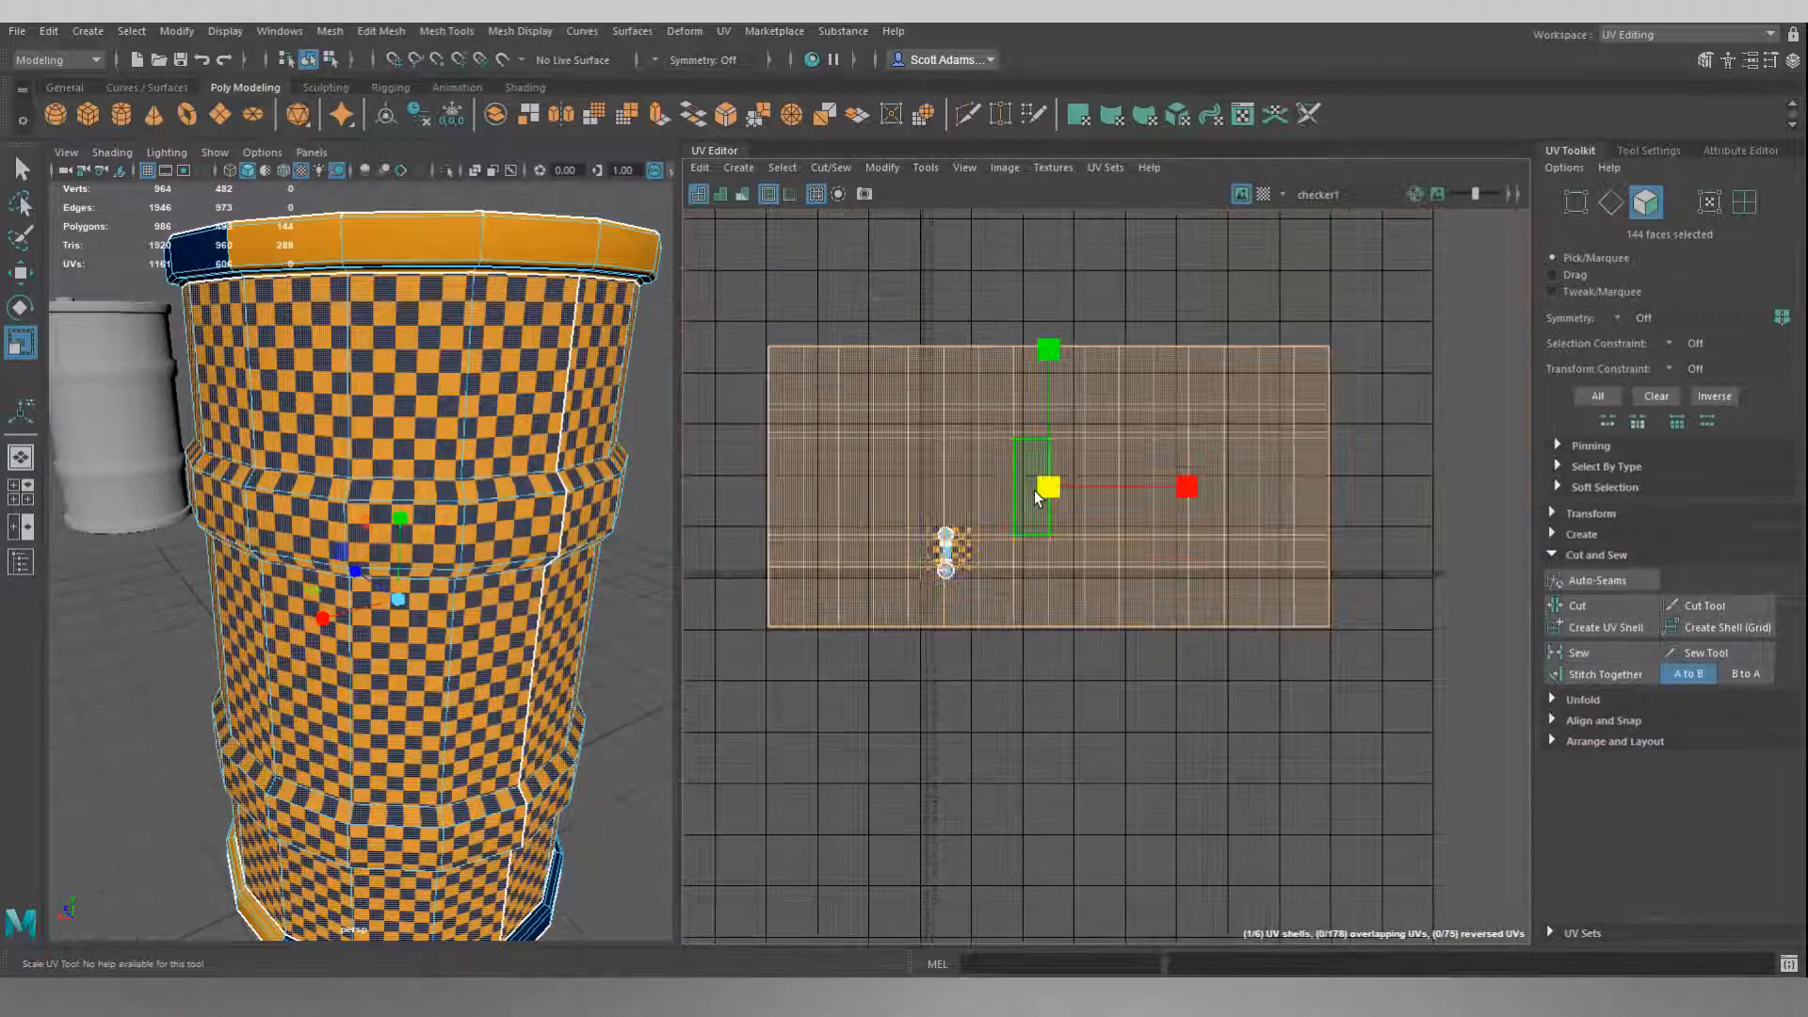
pyautogui.moveTo(1052, 490); pyautogui.dragTo(1335, 284)
pyautogui.keyDown('alt'); pyautogui.moveTo(531, 277); pyautogui.dragTo(505, 209); pyautogui.keyUp('alt')
pyautogui.keyDown('alt'); pyautogui.moveTo(504, 209); pyautogui.dragTo(487, 415, button='middle'); pyautogui.keyUp('alt')
pyautogui.scroll(6, 487, 367)
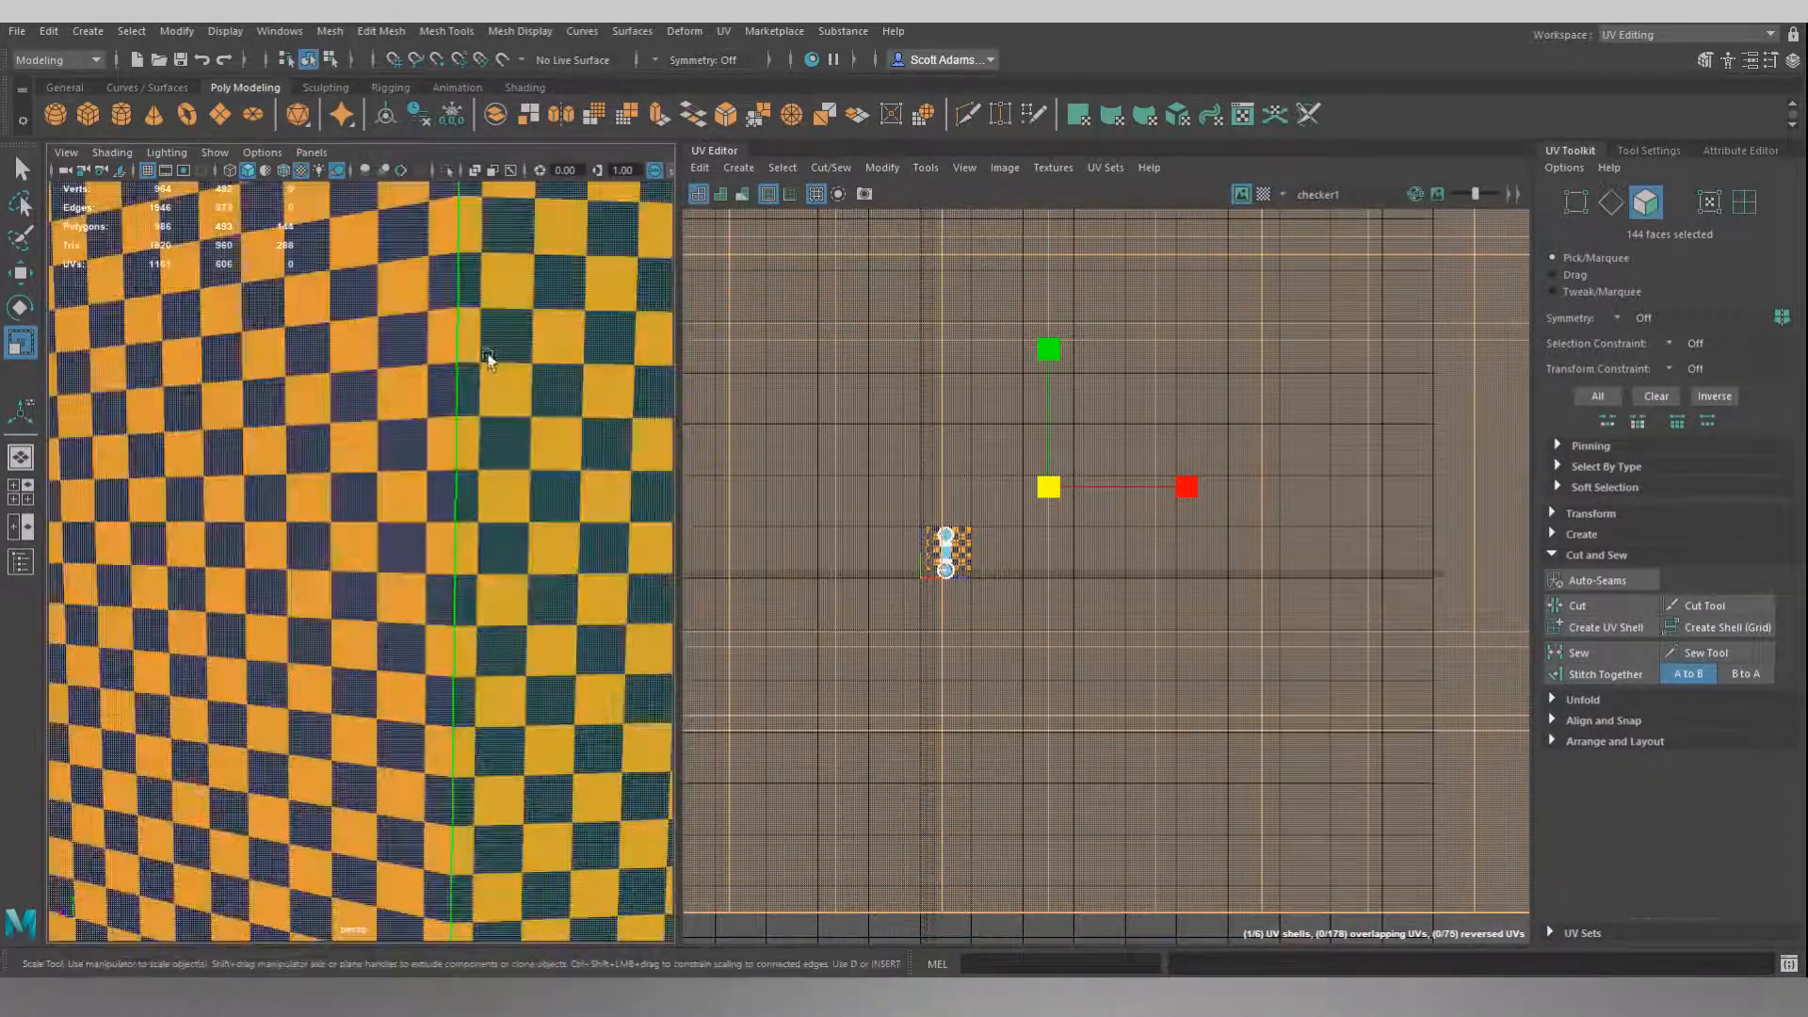
pyautogui.keyDown('alt'); pyautogui.moveTo(483, 306); pyautogui.dragTo(434, 408, button='middle'); pyautogui.keyUp('alt')
pyautogui.moveTo(434, 407)
pyautogui.keyDown('alt'); pyautogui.mouseDown()
pyautogui.moveTo(448, 459)
pyautogui.moveTo(457, 390)
pyautogui.mouseUp(); pyautogui.keyUp('alt')
pyautogui.scroll(-5, 432, 410)
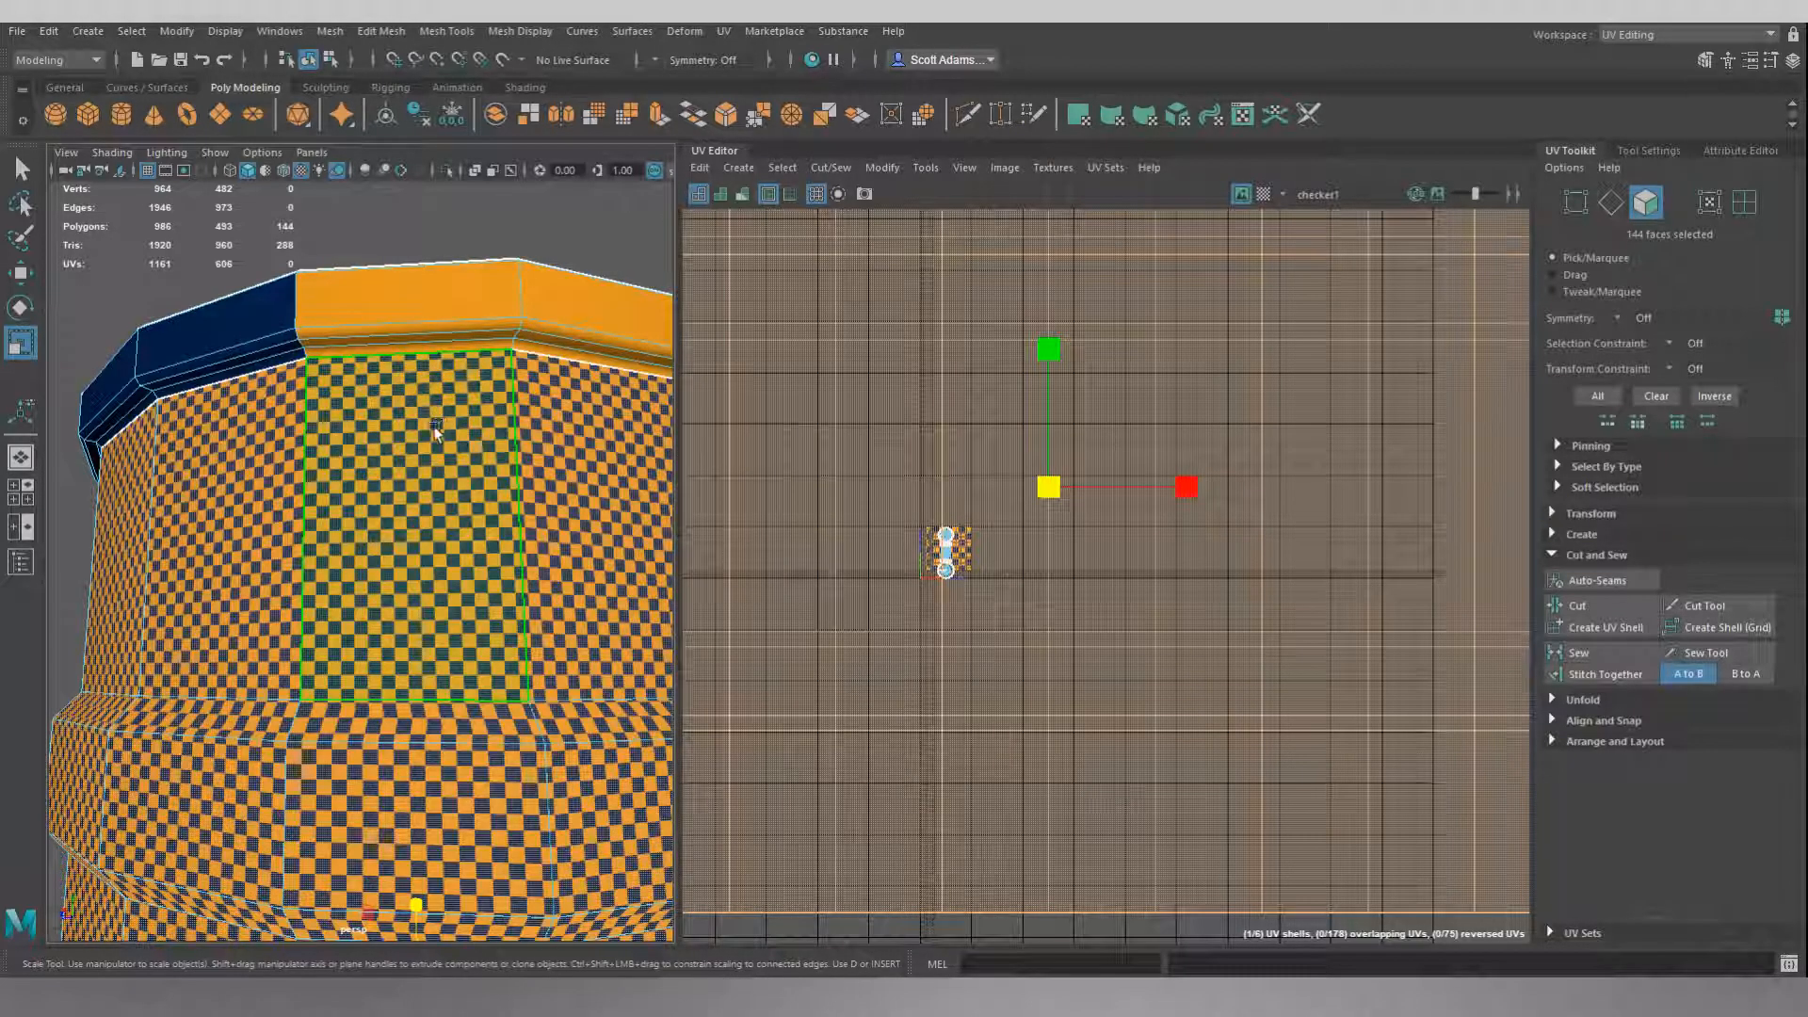
pyautogui.scroll(-3, 1032, 521)
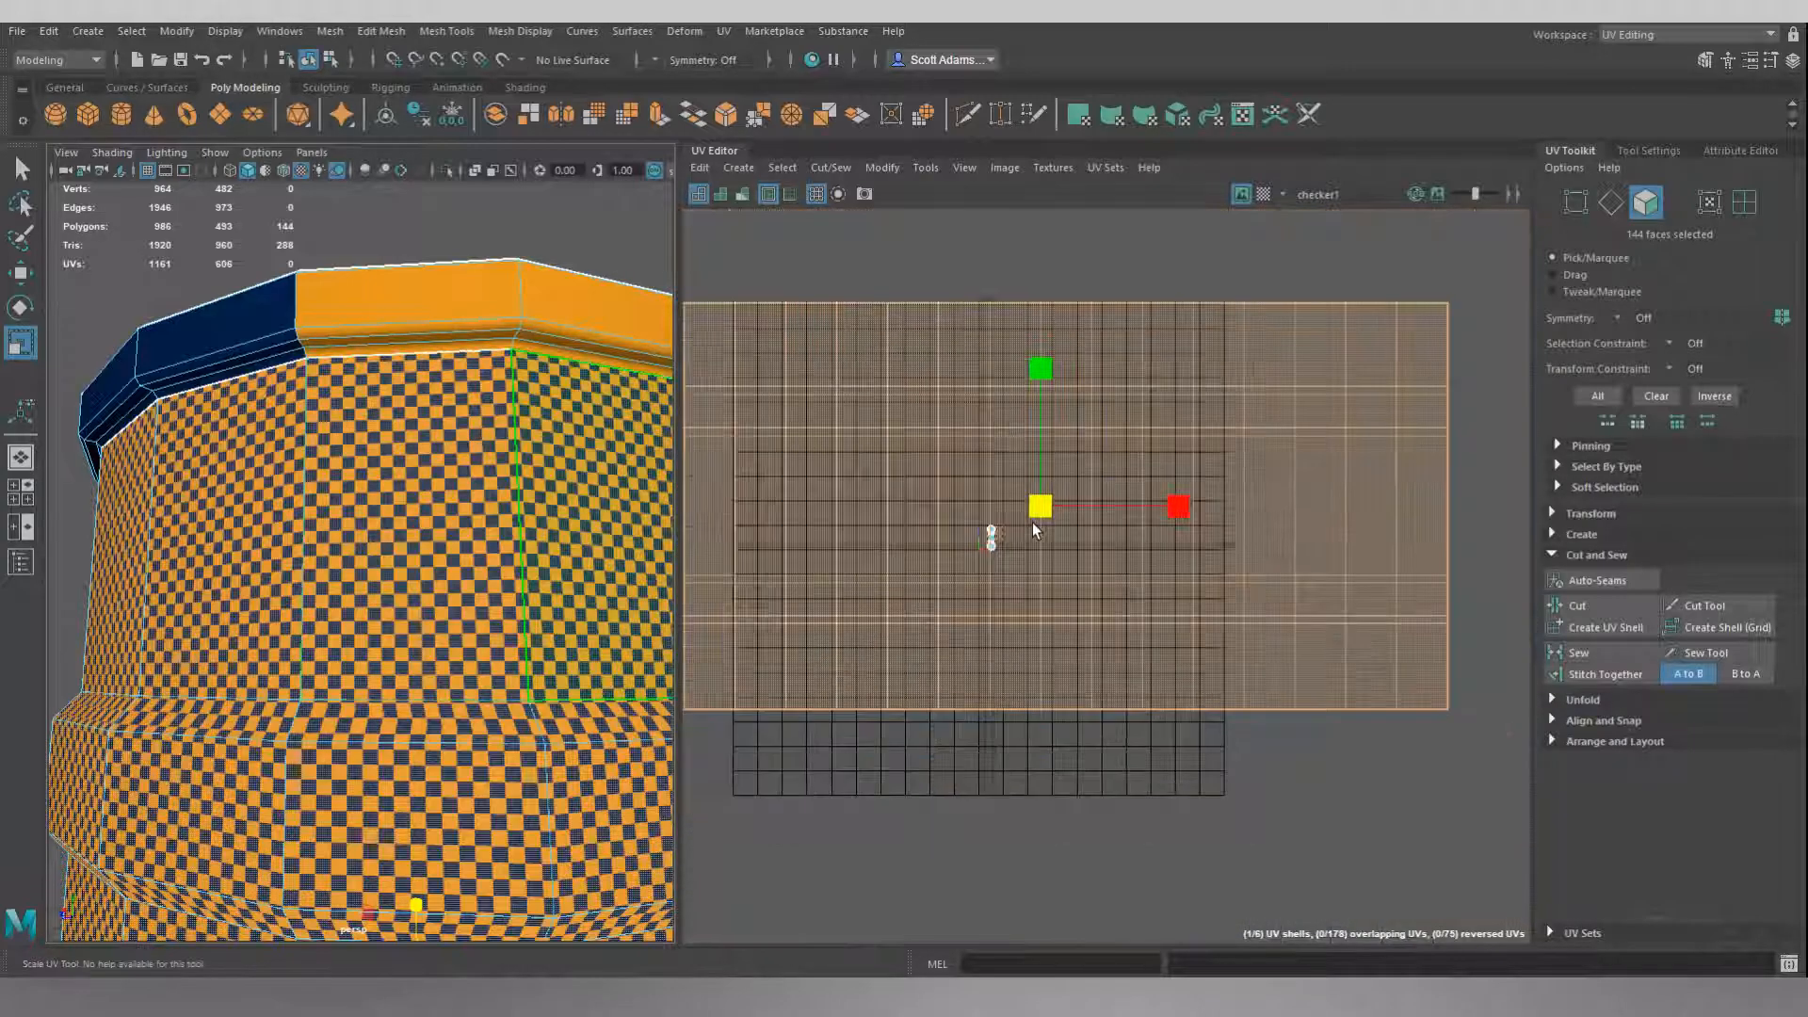
pyautogui.scroll(-3, 1032, 521)
pyautogui.scroll(2, 1012, 527)
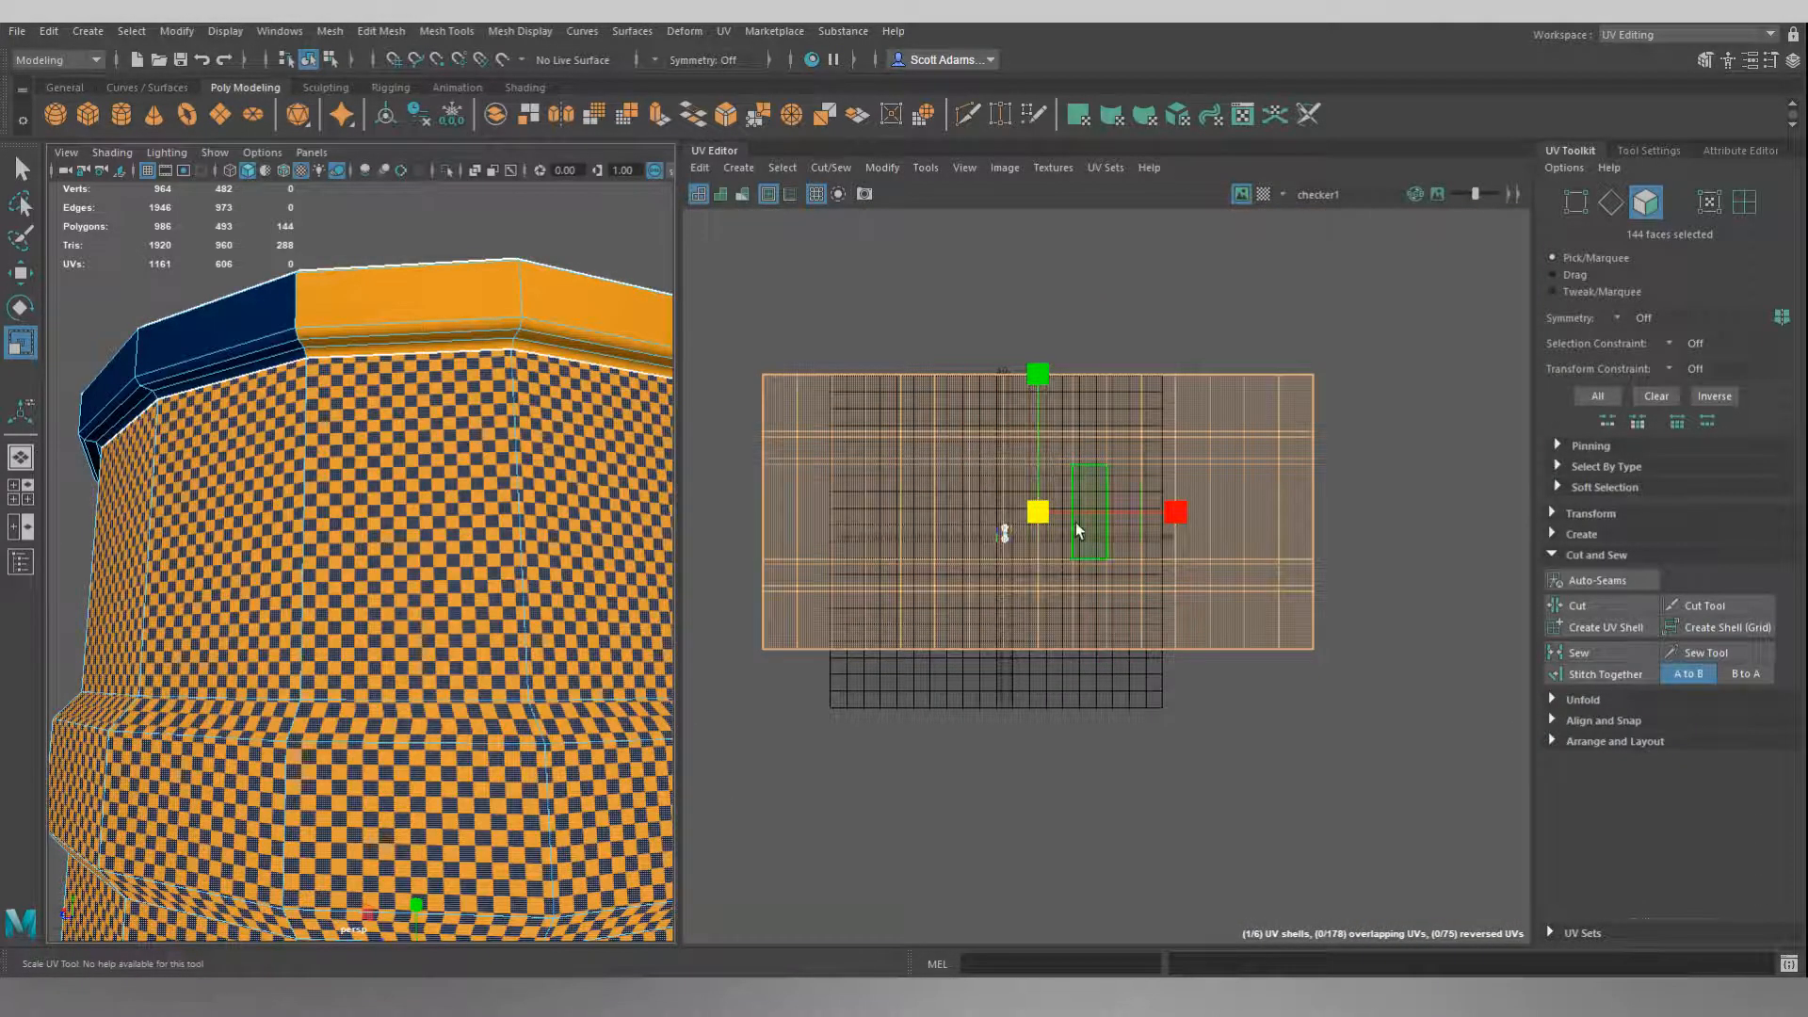
# Move the enlarged side-wall UV shell diagonally up and away from the small shells in the 0–1 tile.
pyautogui.press('w')
pyautogui.moveTo(1035, 511); pyautogui.dragTo(1406, 379)
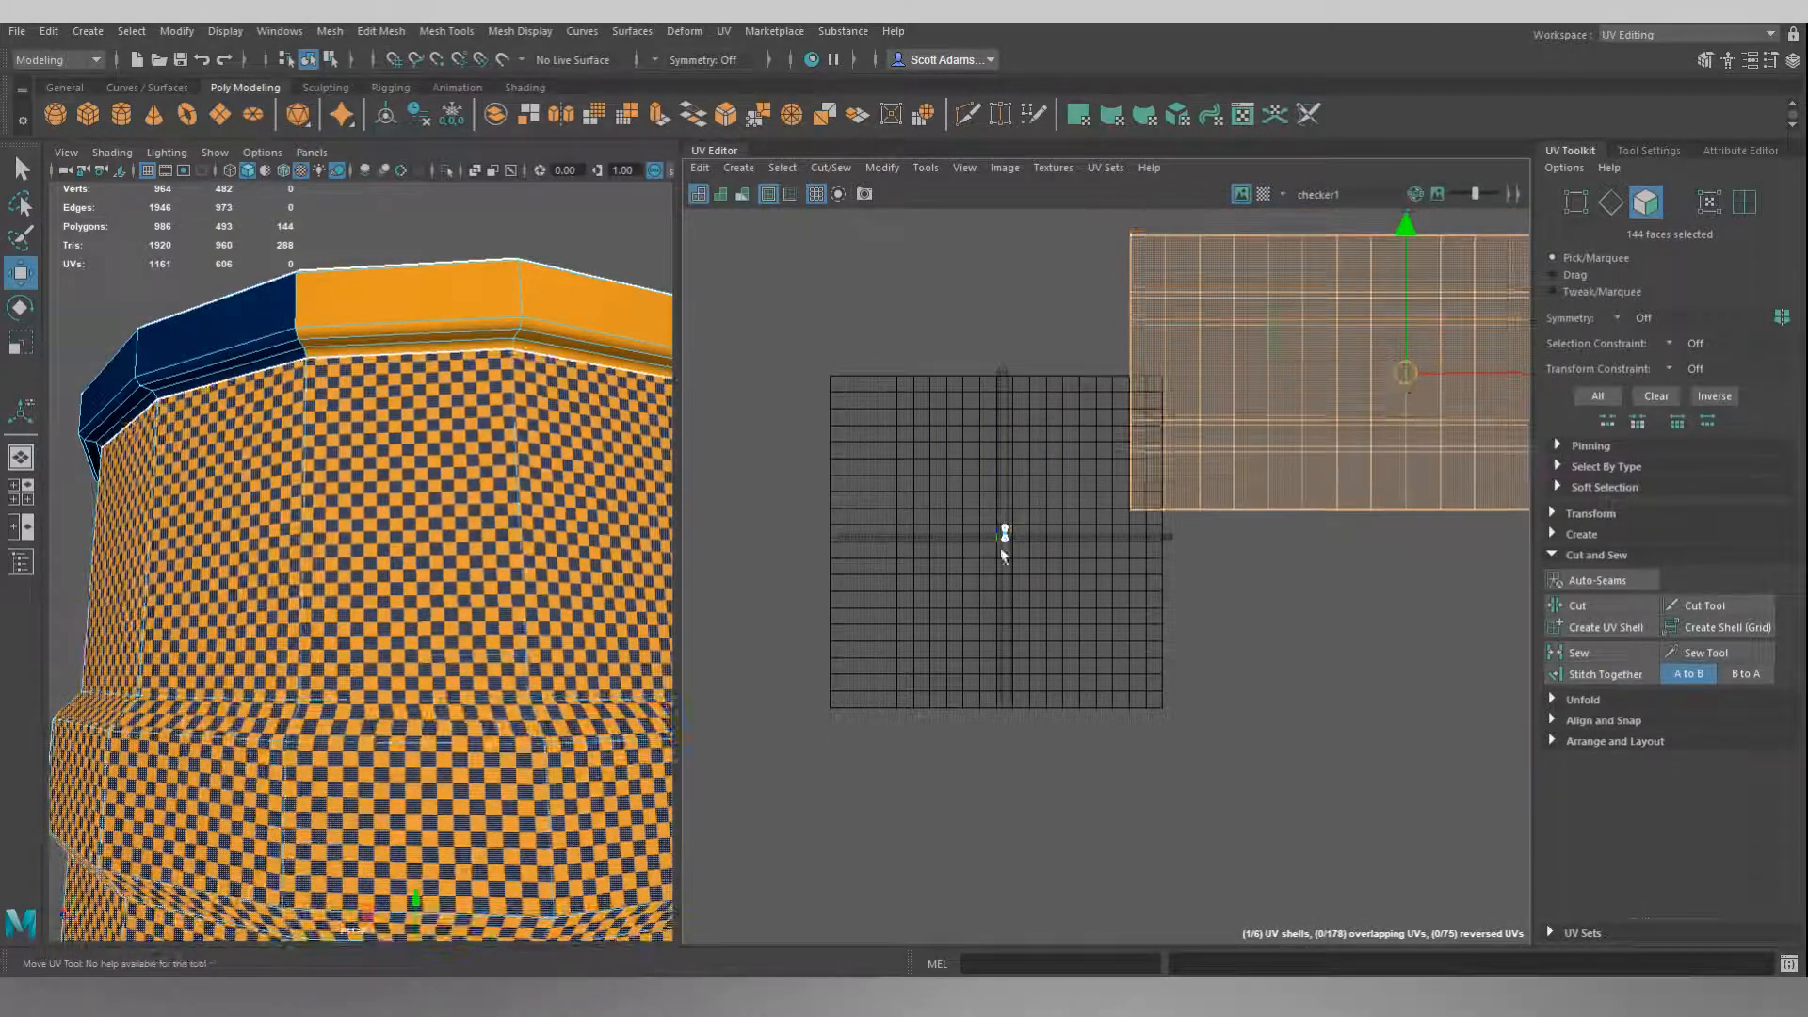
pyautogui.scroll(-5, 1005, 544)
pyautogui.keyDown('alt'); pyautogui.moveTo(905, 469); pyautogui.dragTo(1110, 465, button='middle'); pyautogui.keyUp('alt')
pyautogui.scroll(5, 1110, 465)
pyautogui.keyDown('alt'); pyautogui.moveTo(1024, 422); pyautogui.dragTo(1089, 371, button='middle'); pyautogui.keyUp('alt')
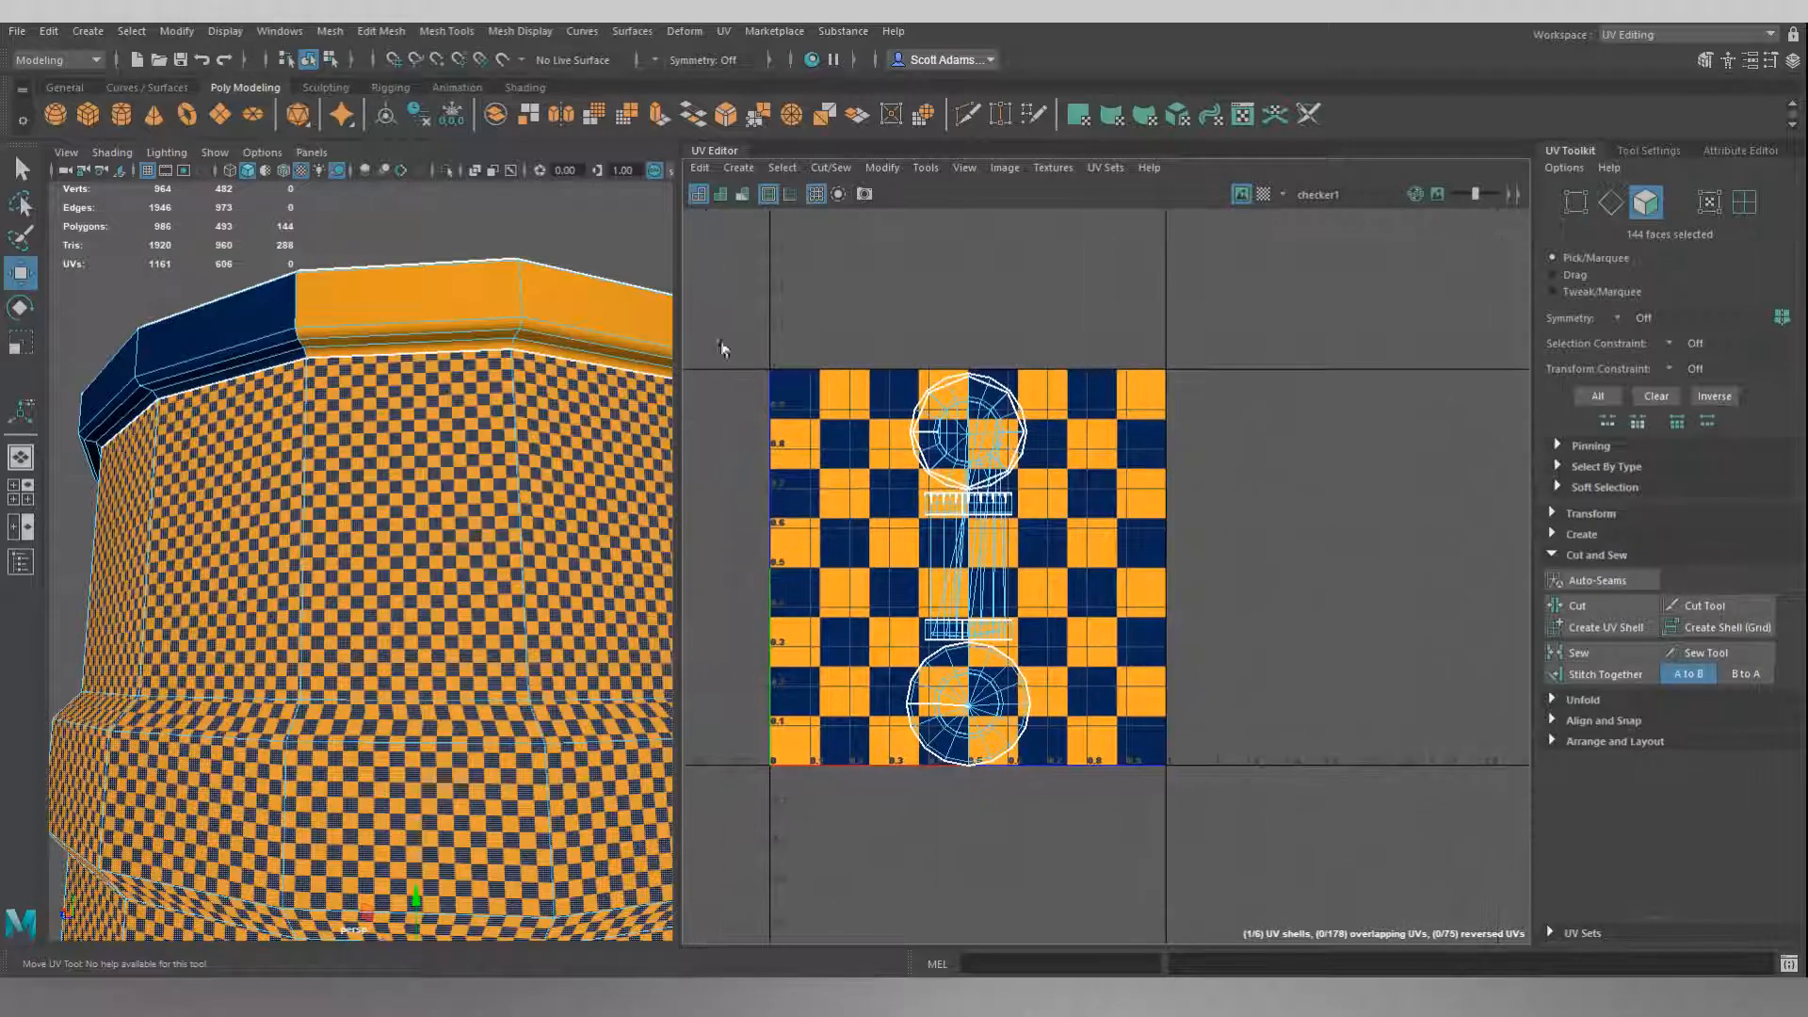
# Clear the selection and select the long strip faces across the recessed top lid of the barrel.
pyautogui.click(427, 243)
pyautogui.keyDown('alt'); pyautogui.moveTo(429, 256); pyautogui.dragTo(546, 659); pyautogui.keyUp('alt')
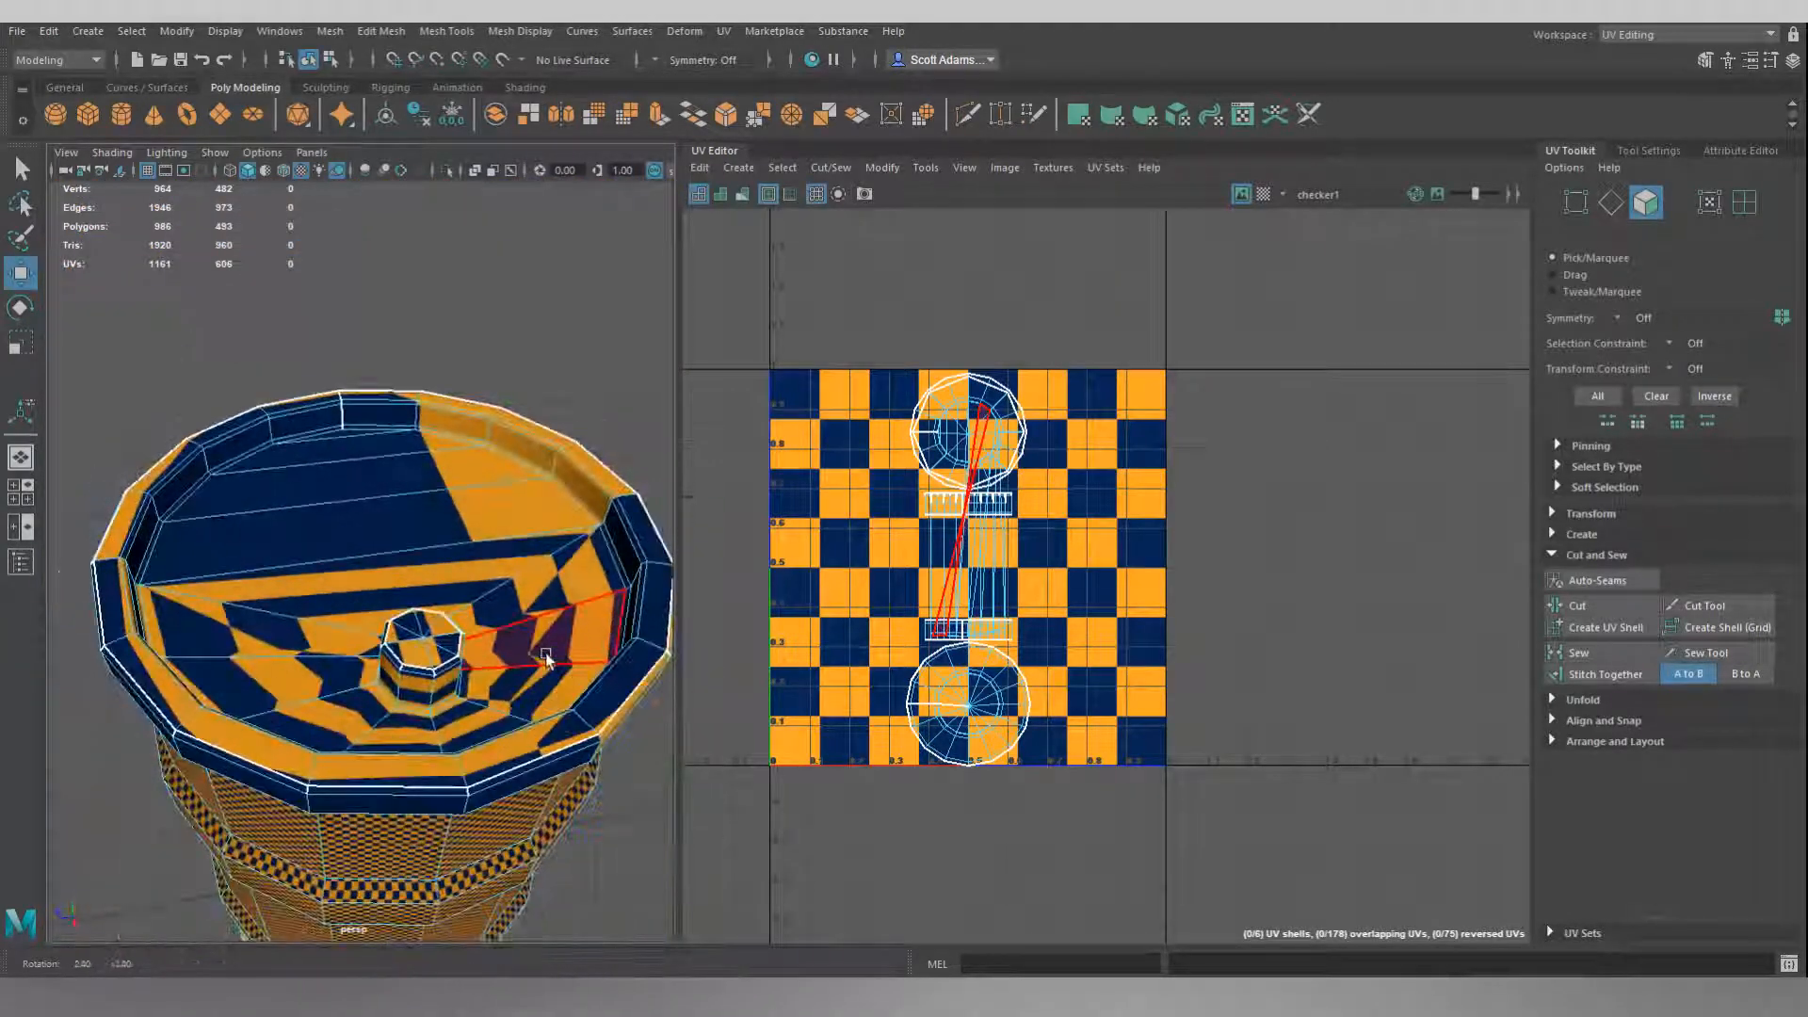
pyautogui.click(336, 442)
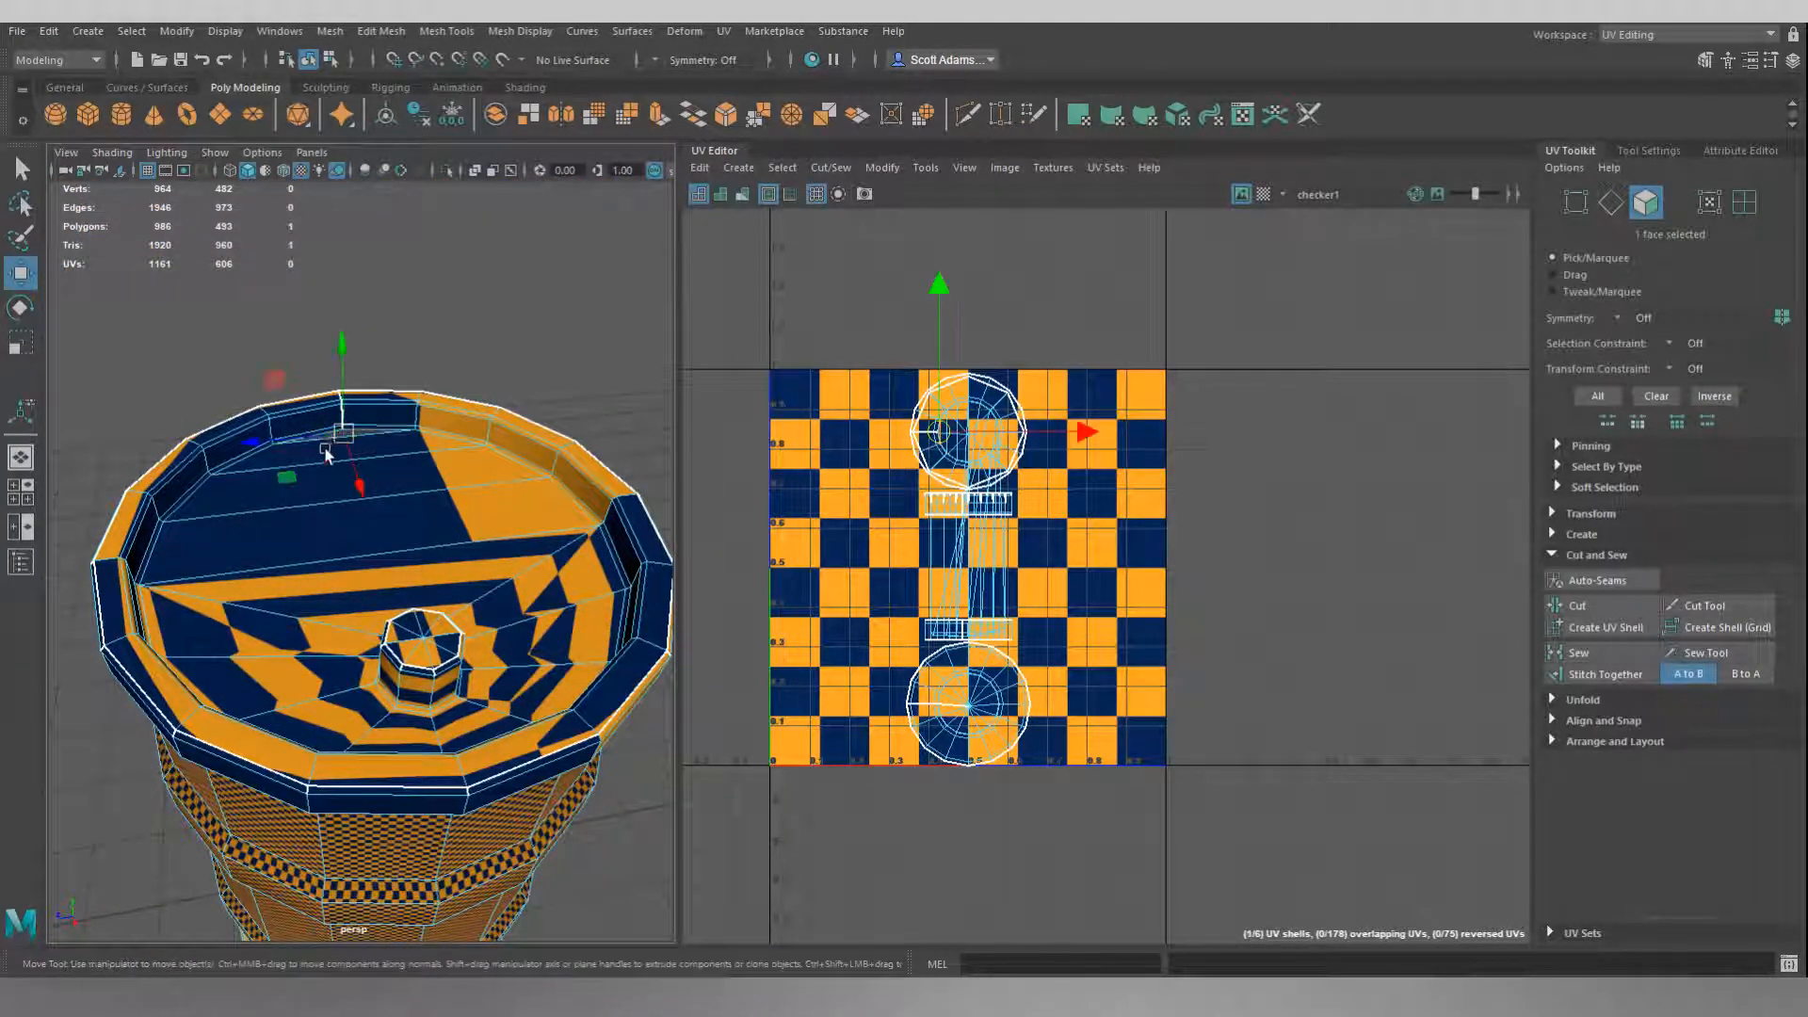
pyautogui.press('q')
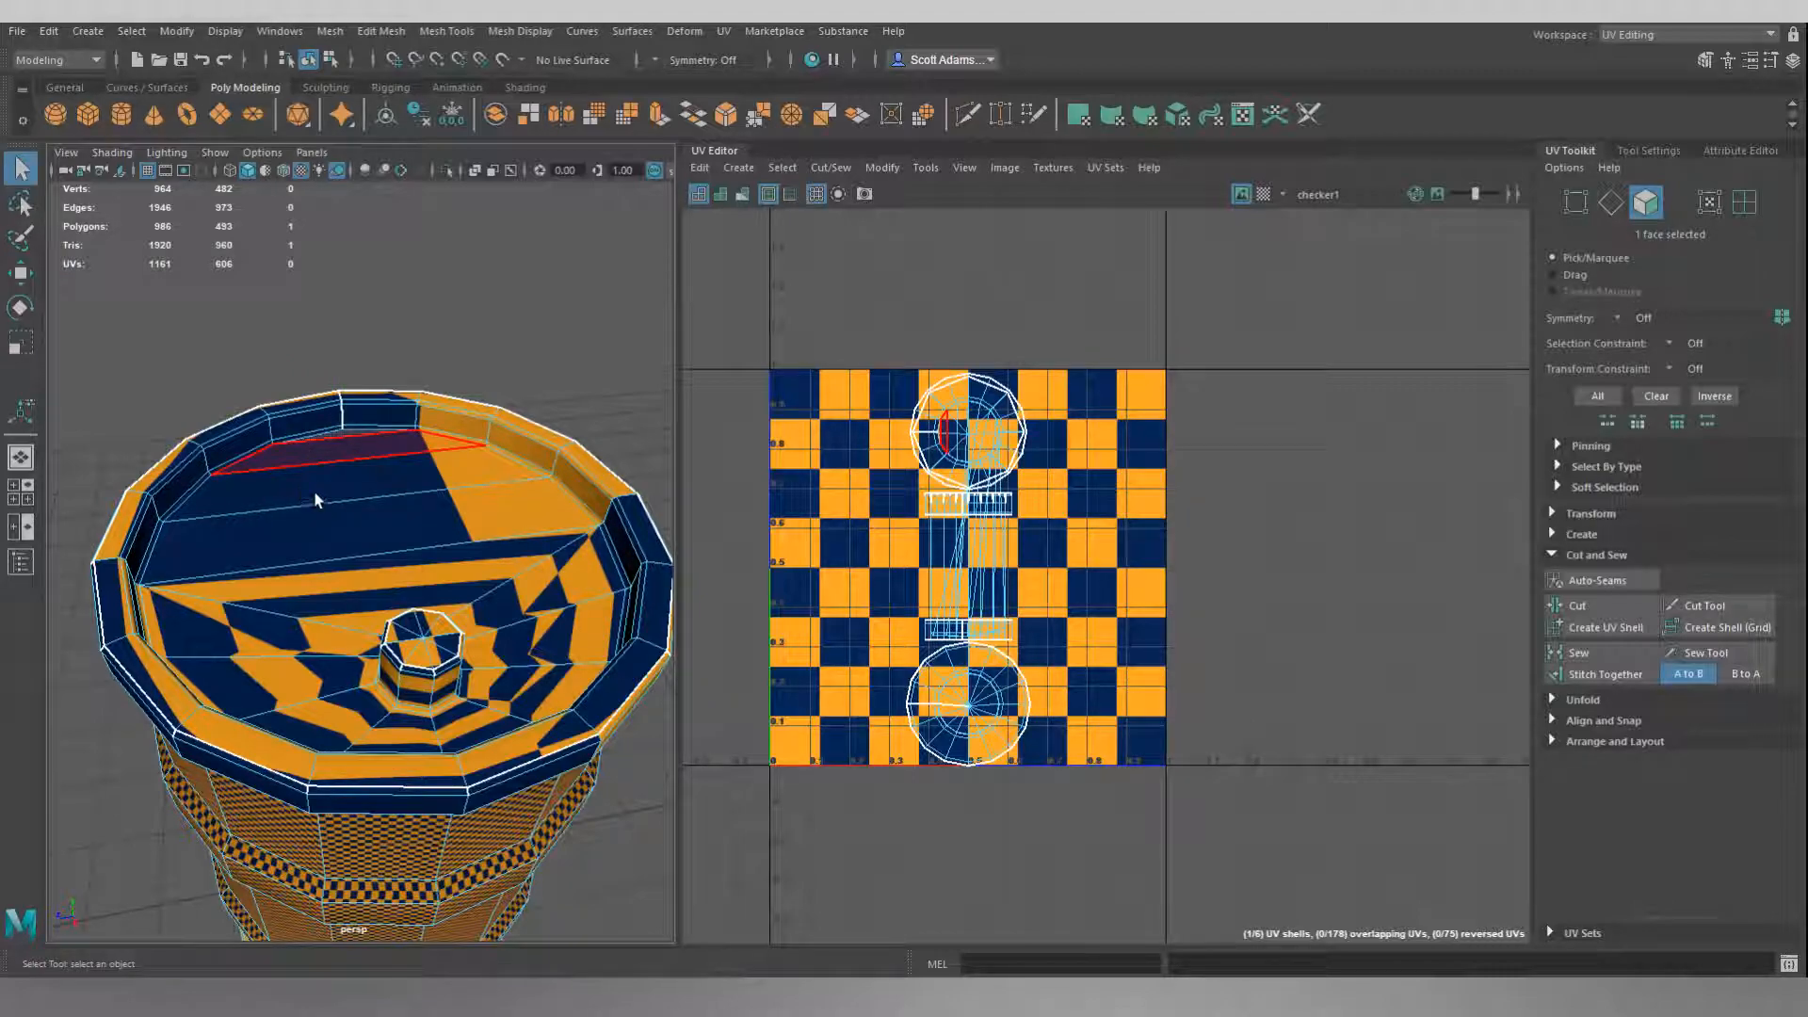
pyautogui.keyDown('shift'); pyautogui.click(341, 486); pyautogui.keyUp('shift')
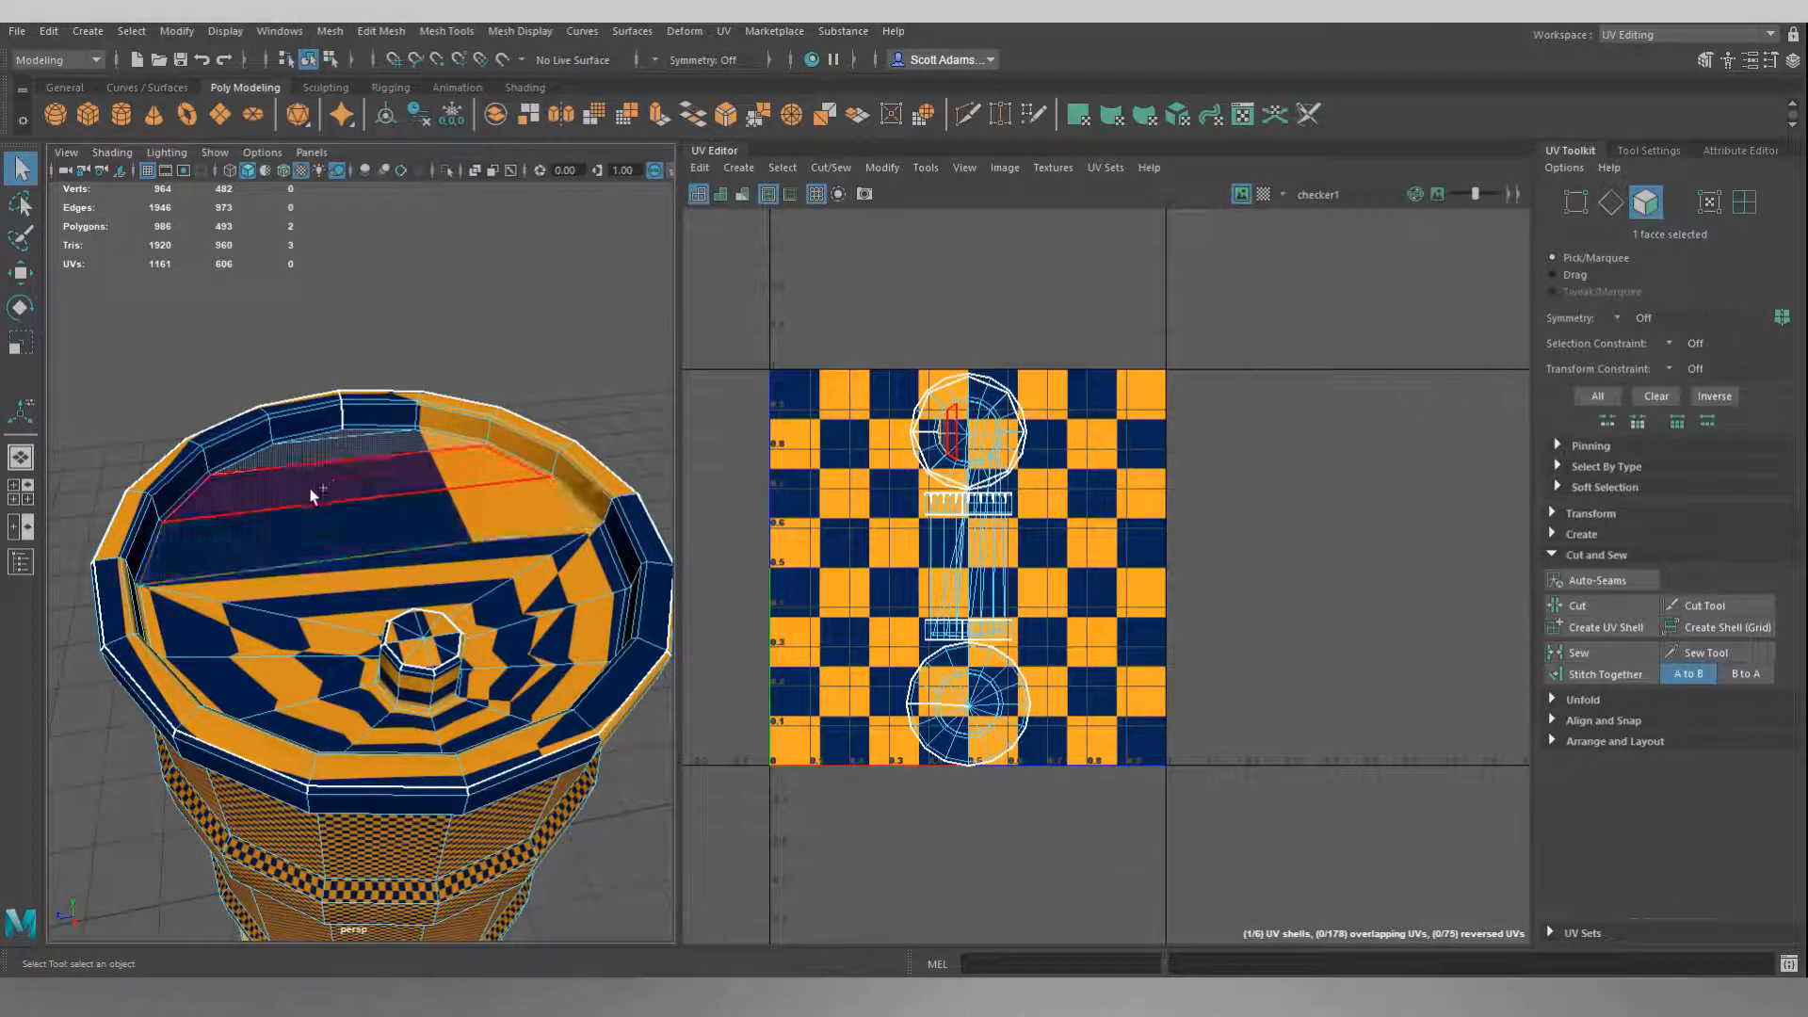
pyautogui.keyDown('shift'); pyautogui.click(272, 543); pyautogui.keyUp('shift')
pyautogui.keyDown('shift'); pyautogui.click(305, 581); pyautogui.keyUp('shift')
# Add the remaining lid faces that fan out around the small cap to the selection.
pyautogui.keyDown('shift'); pyautogui.click(291, 625); pyautogui.keyUp('shift')
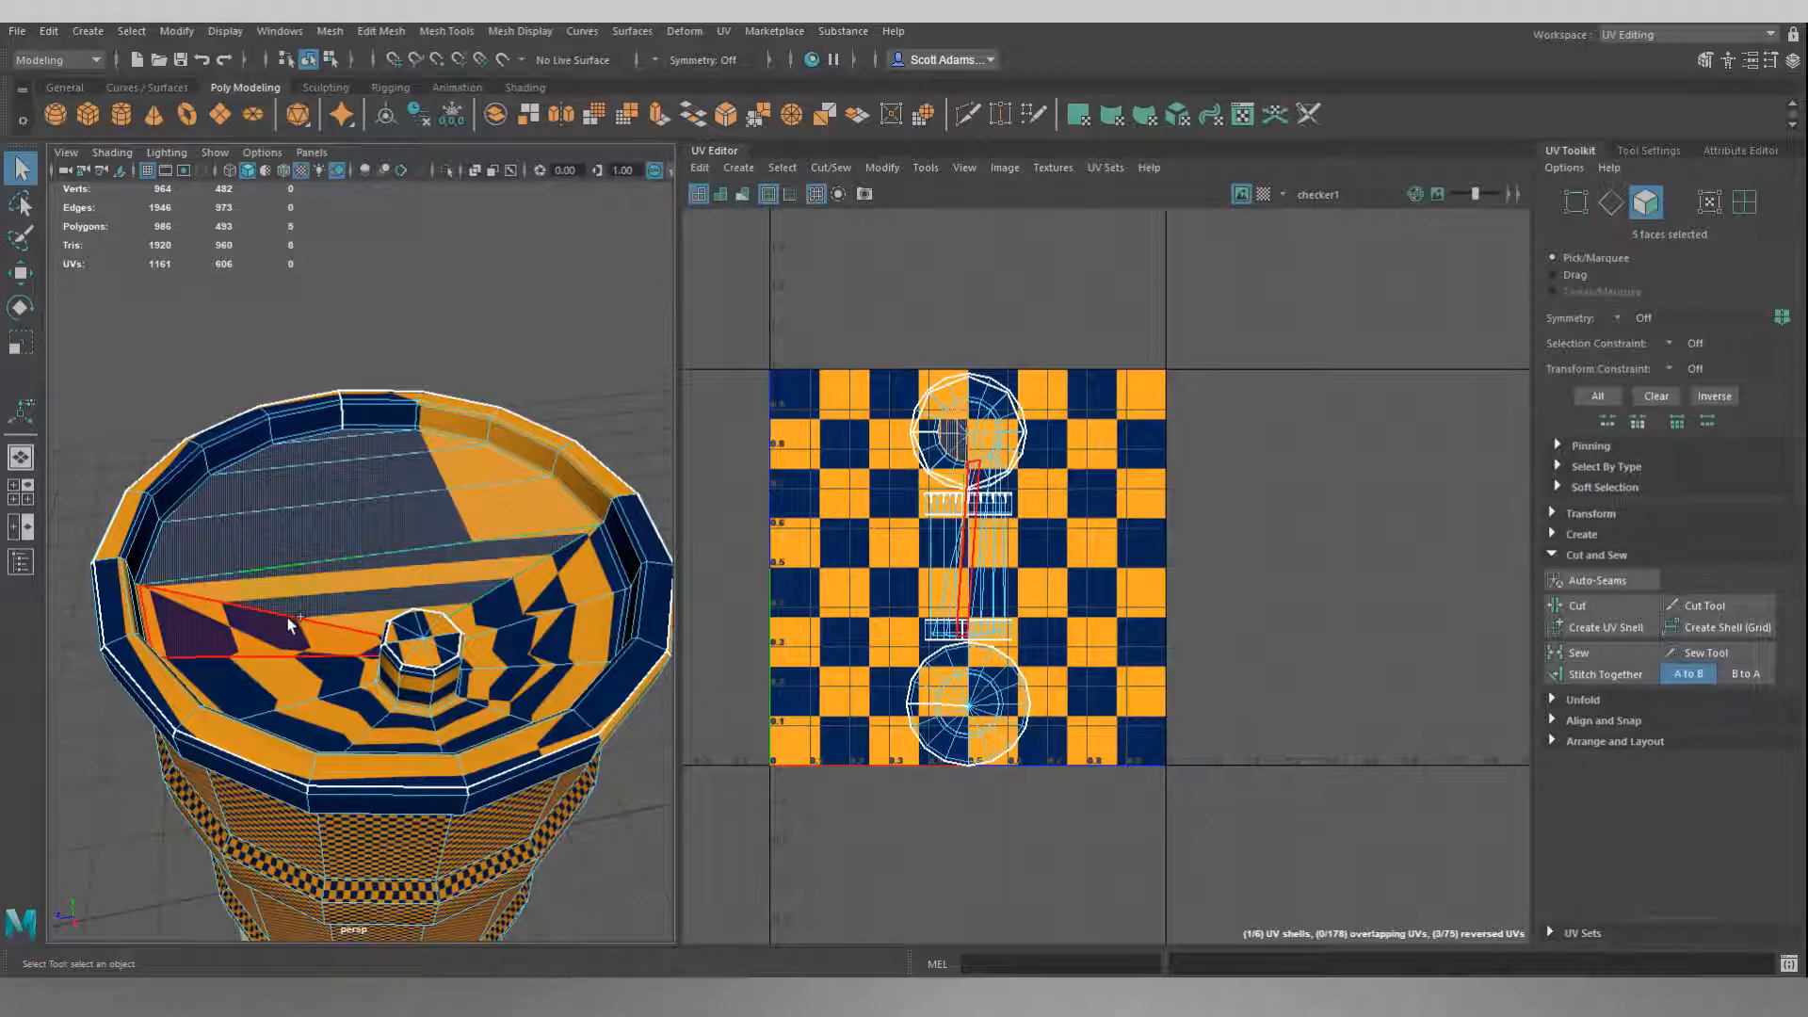
pyautogui.keyDown('shift'); pyautogui.click(307, 676); pyautogui.keyUp('shift')
pyautogui.keyDown('shift'); pyautogui.click(345, 714); pyautogui.keyUp('shift')
pyautogui.keyDown('shift'); pyautogui.click(411, 732); pyautogui.keyUp('shift')
pyautogui.keyDown('shift'); pyautogui.click(469, 722); pyautogui.keyUp('shift')
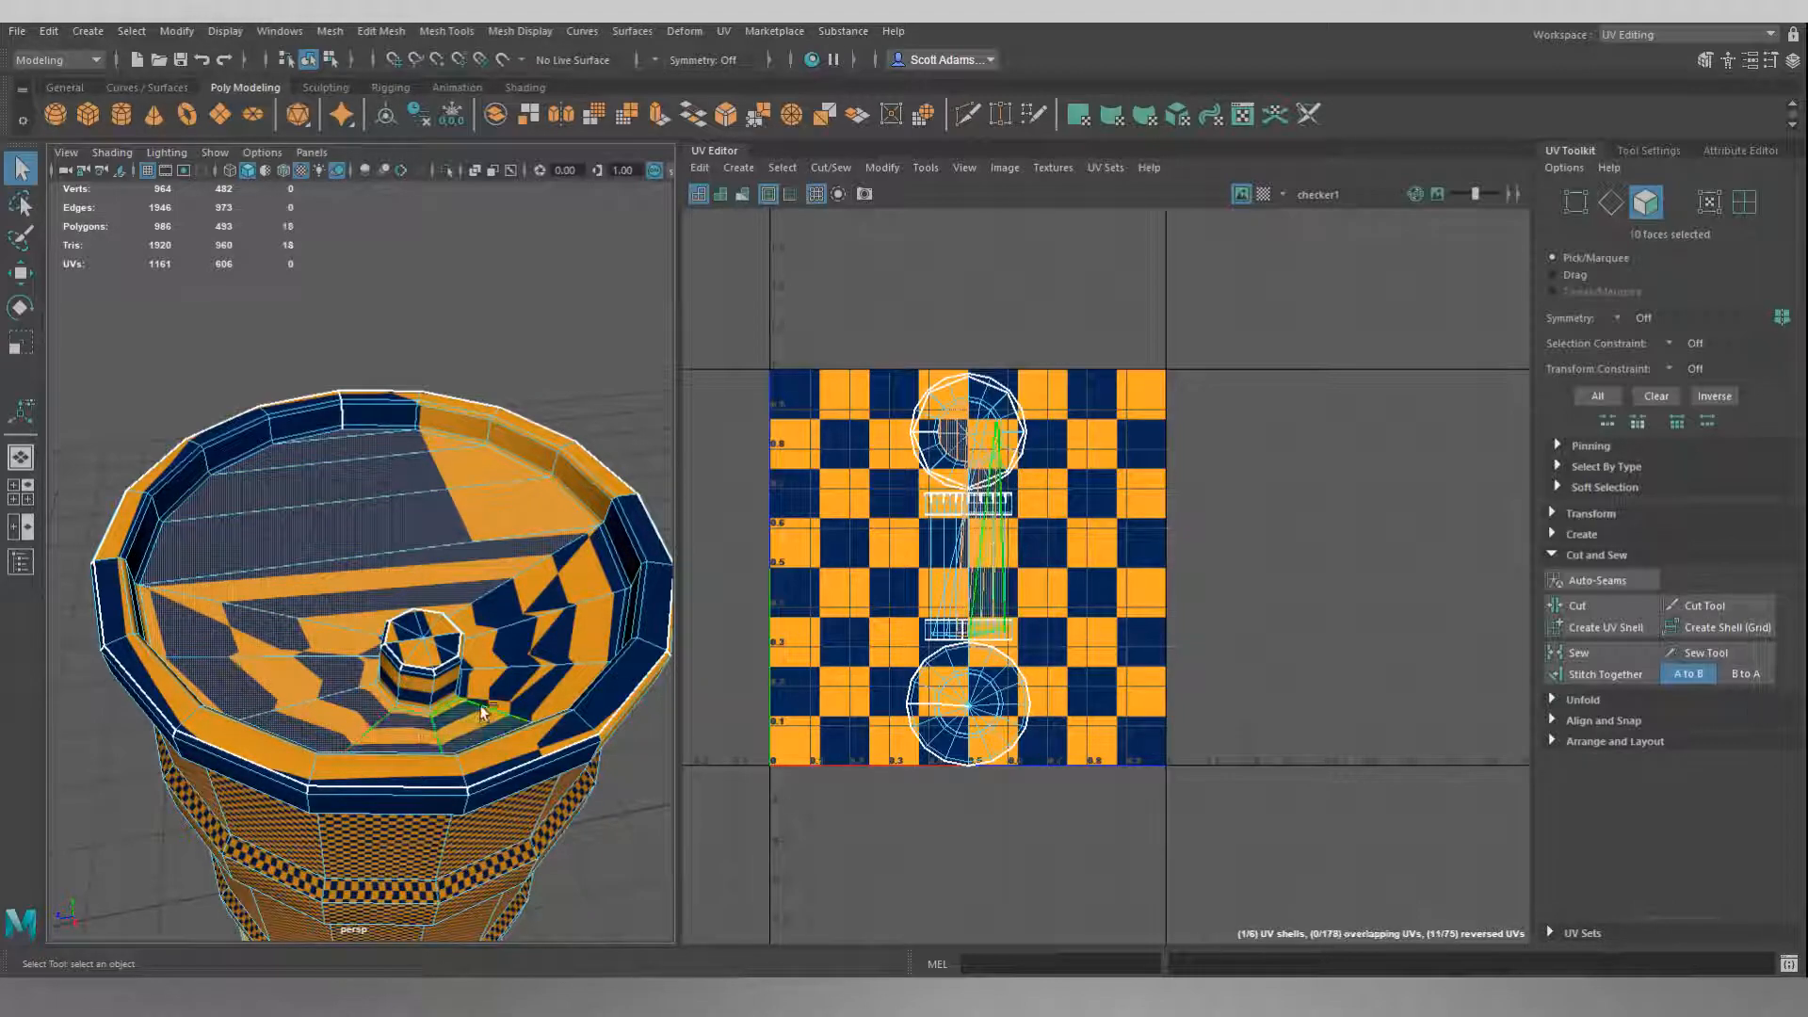
pyautogui.keyDown('shift'); pyautogui.click(495, 691); pyautogui.keyUp('shift')
pyautogui.keyDown('shift'); pyautogui.click(501, 662); pyautogui.keyUp('shift')
pyautogui.keyDown('shift'); pyautogui.click(501, 657); pyautogui.keyUp('shift')
pyautogui.keyDown('shift'); pyautogui.click(500, 612); pyautogui.keyUp('shift')
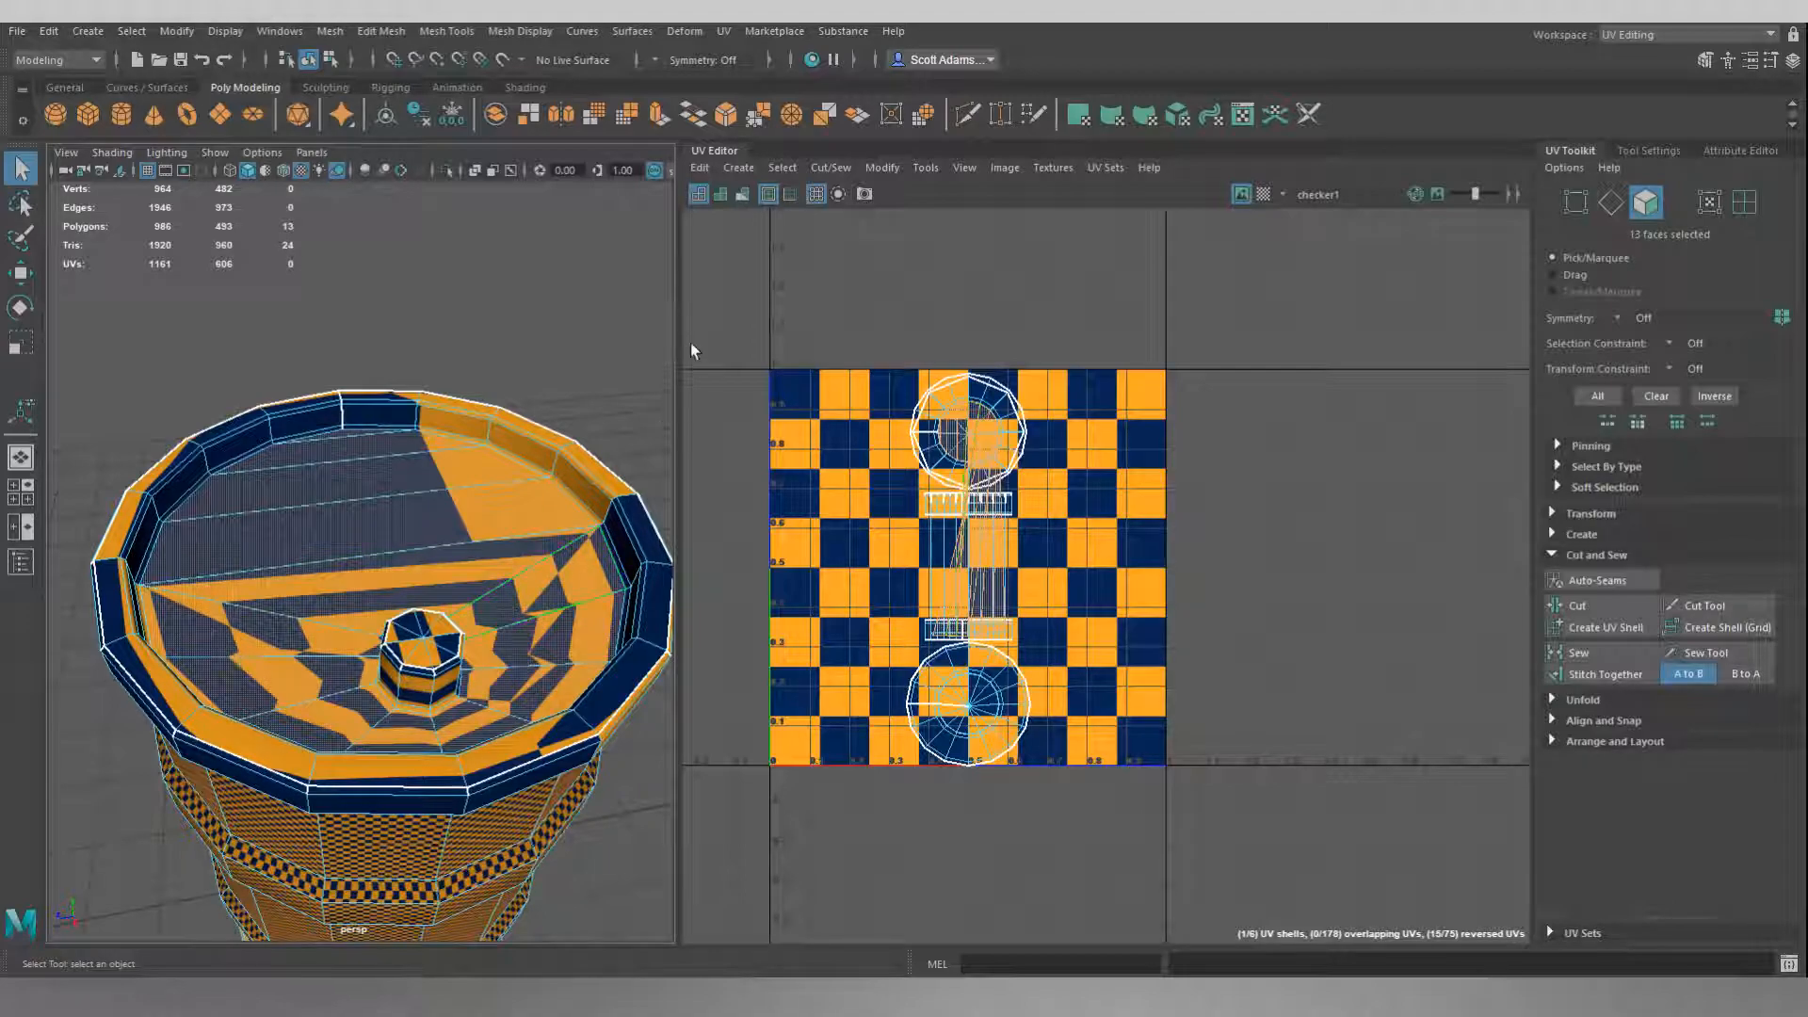
# Try a planar UV projection with the current settings on the selected lid faces and undo it.
pyautogui.click(739, 168)
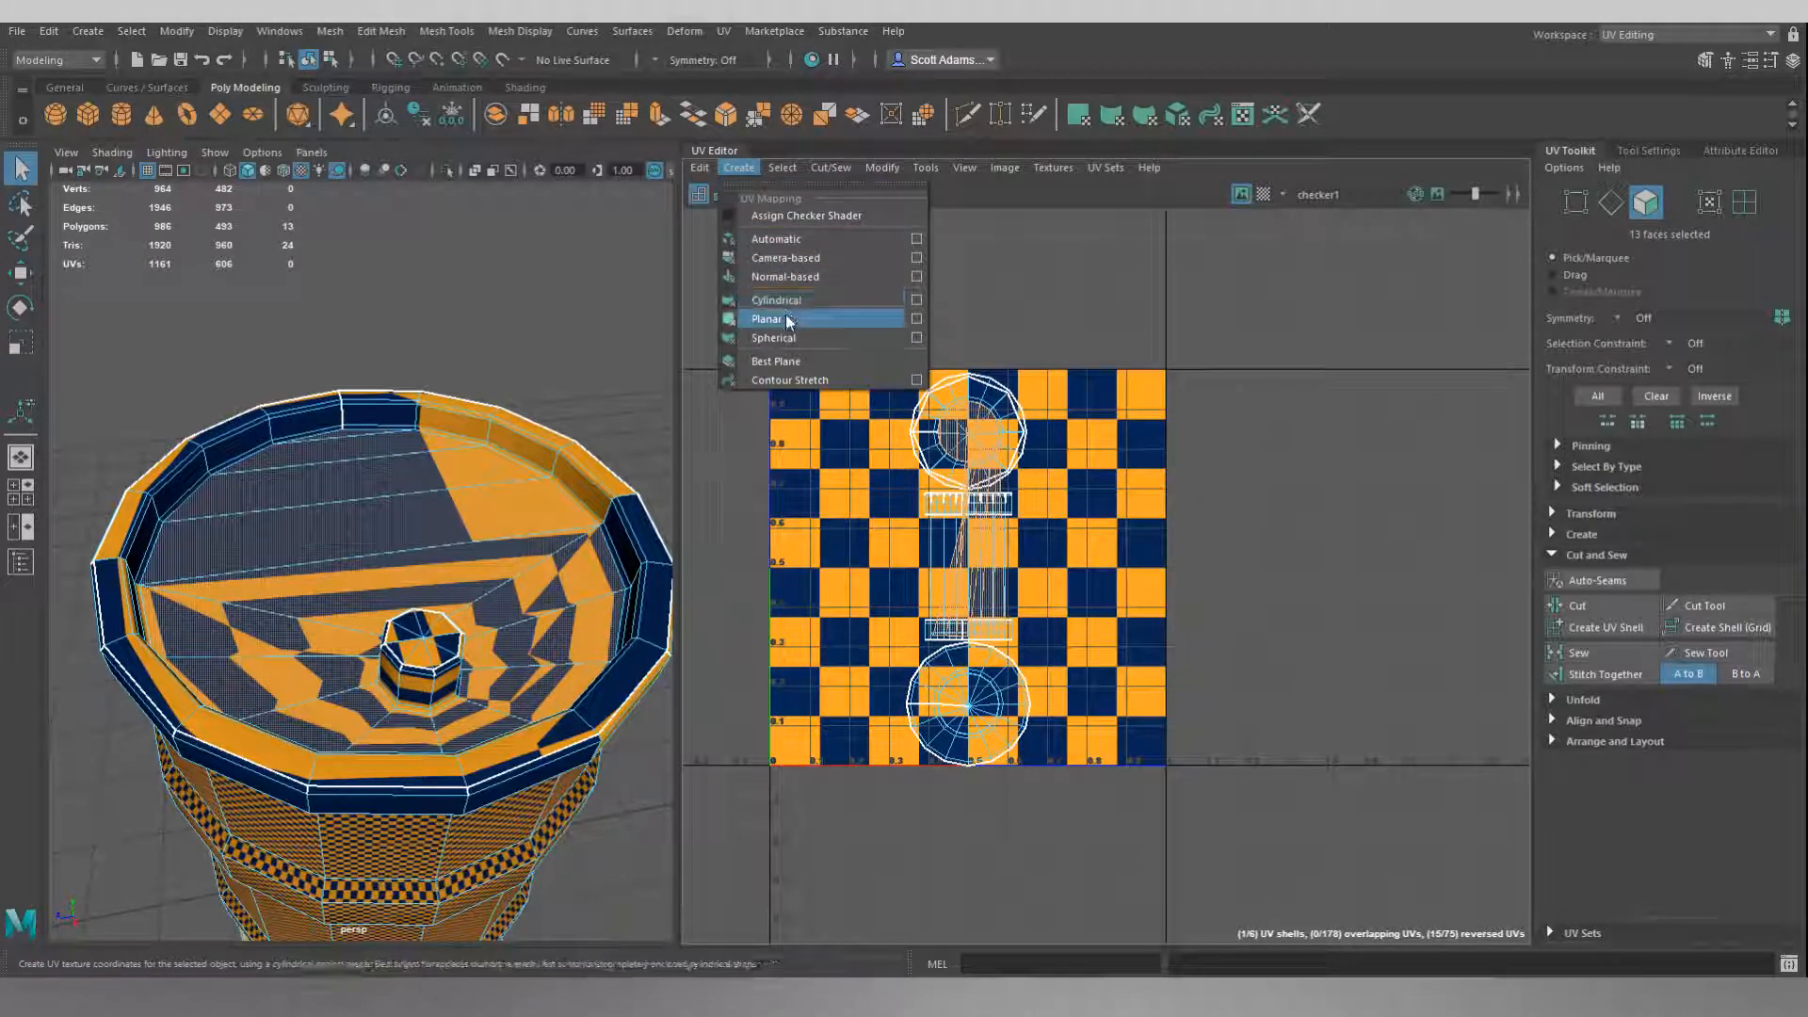
pyautogui.click(788, 320)
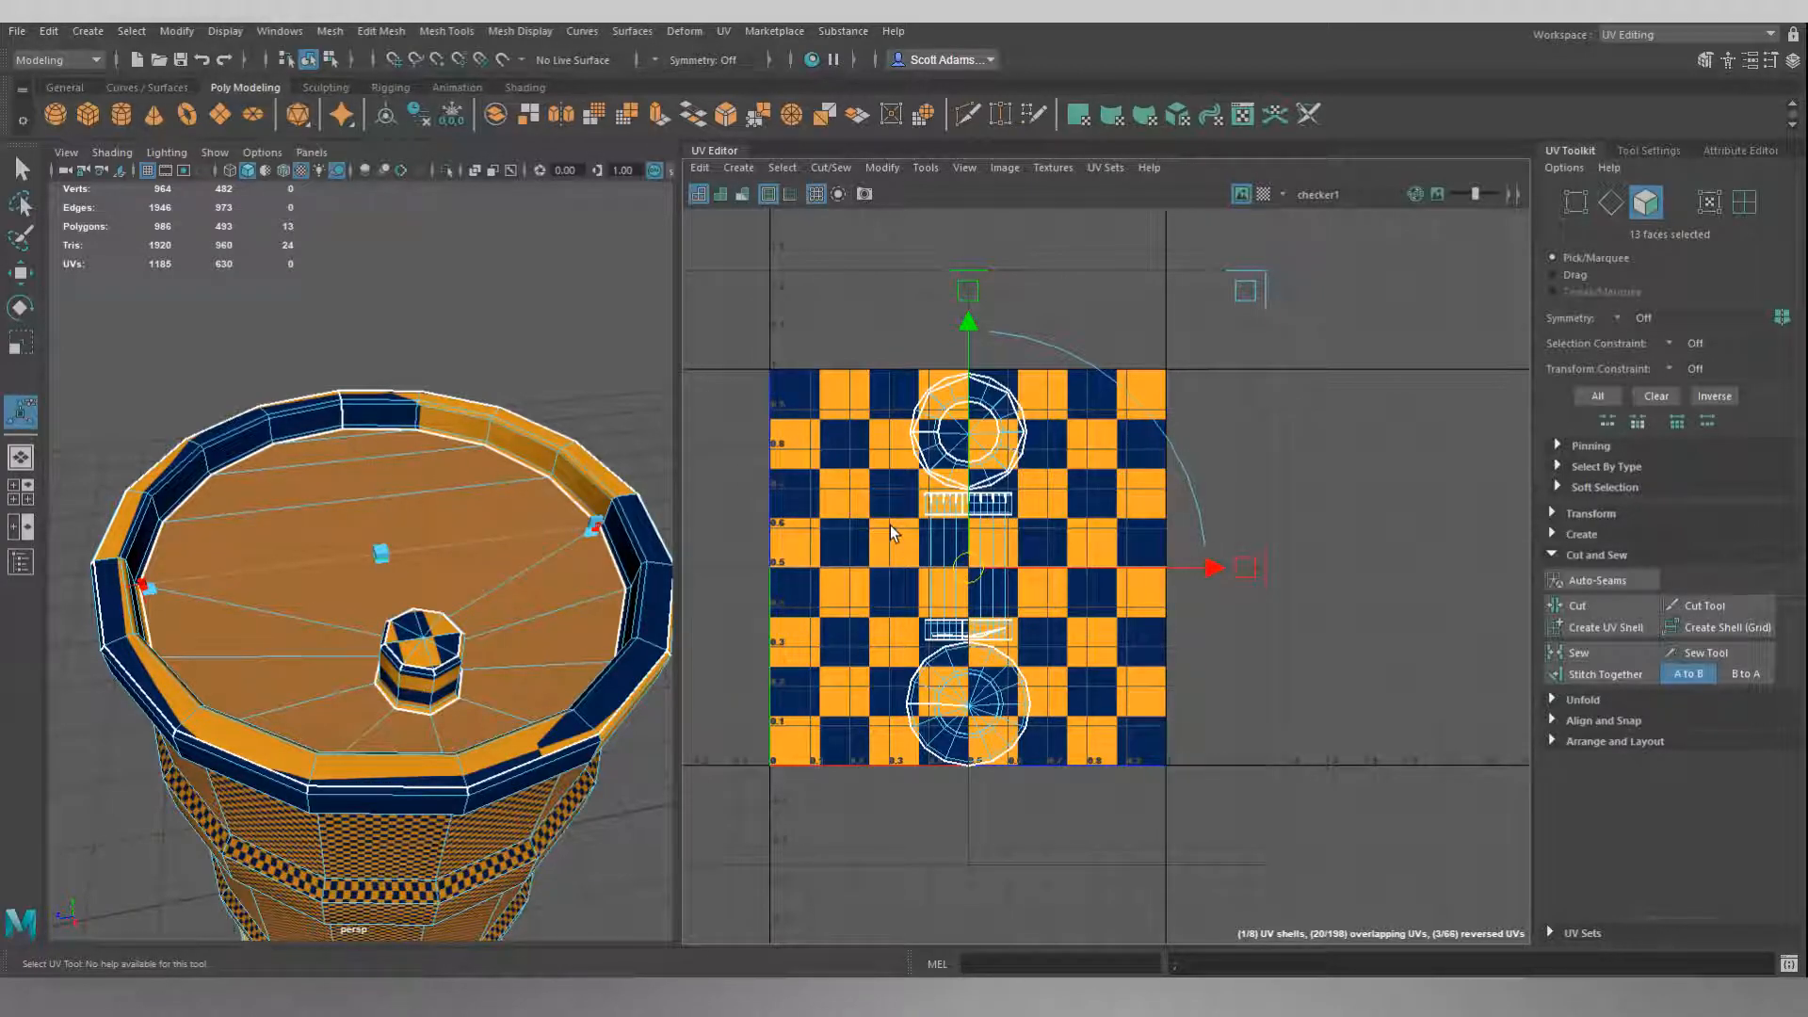
pyautogui.hotkey('ctrl', 'z')
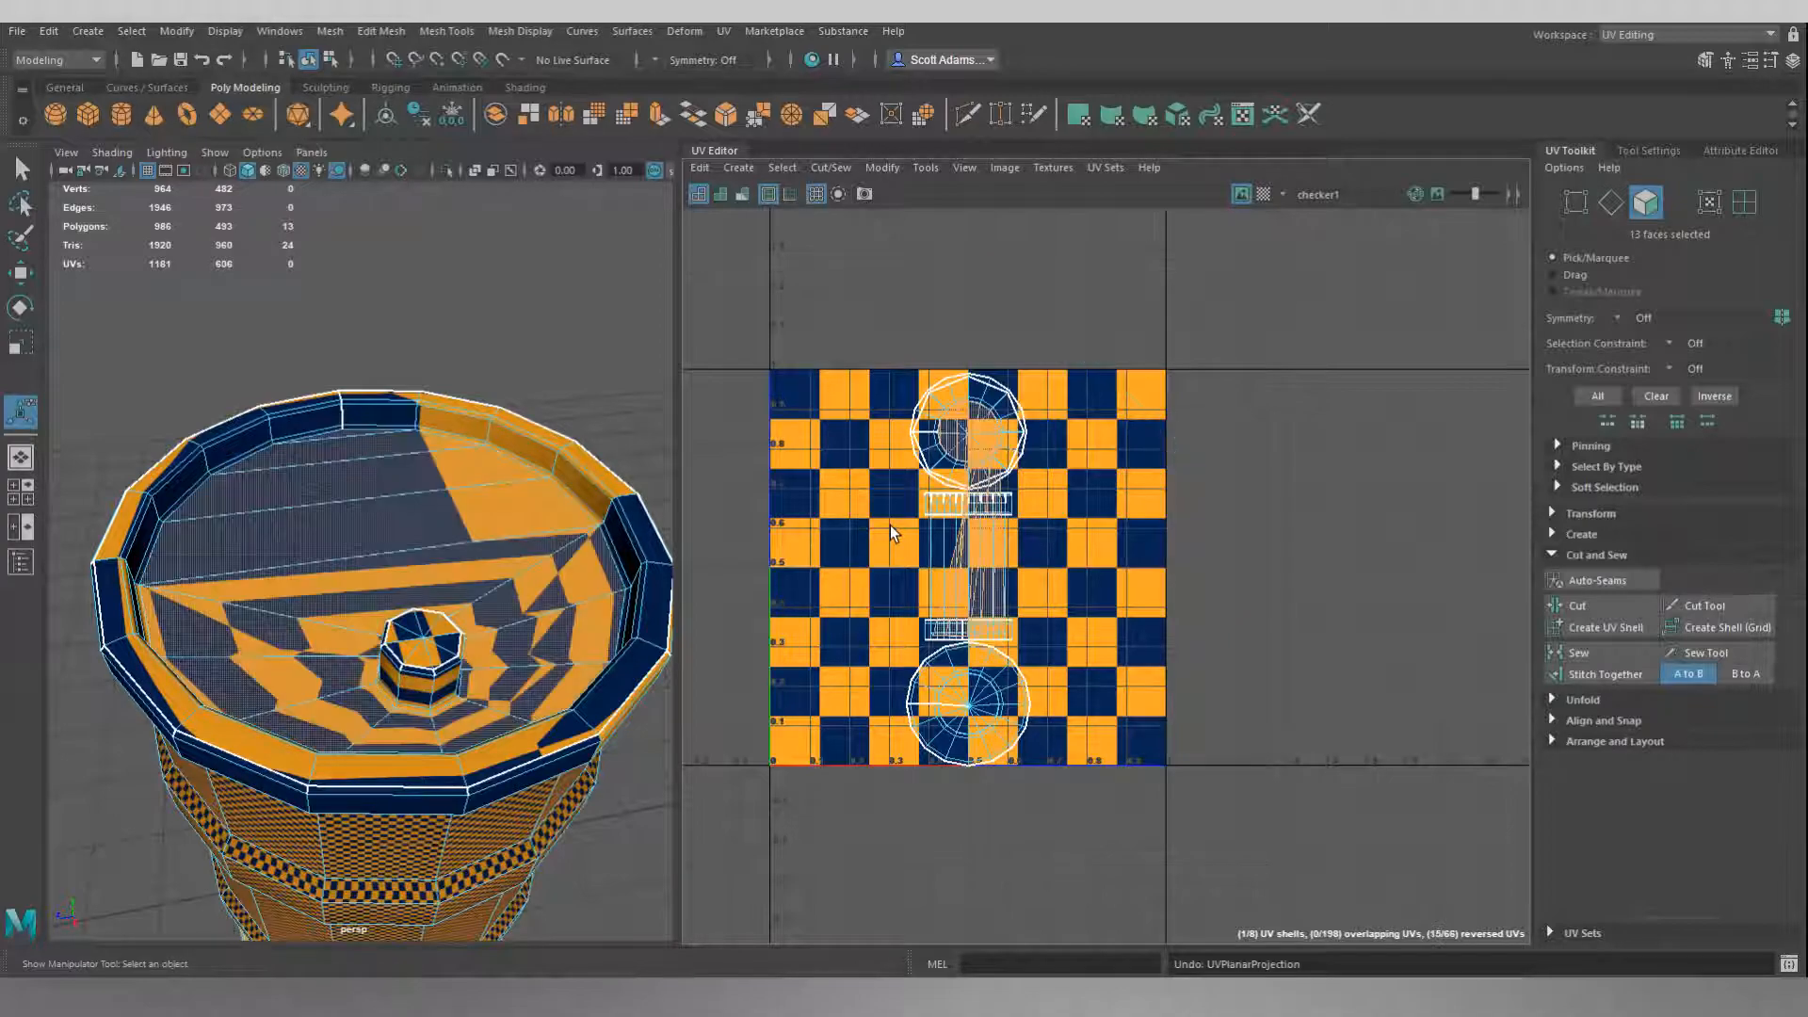
# Apply a planar UV projection to the selected lid faces, fitted to the bounding box and projected from the Y axis.
pyautogui.keyDown('alt'); pyautogui.moveTo(587, 565); pyautogui.dragTo(563, 513); pyautogui.keyUp('alt')
pyautogui.scroll(-10, 480, 633)
pyautogui.keyDown('alt'); pyautogui.moveTo(480, 634); pyautogui.dragTo(469, 604); pyautogui.keyUp('alt')
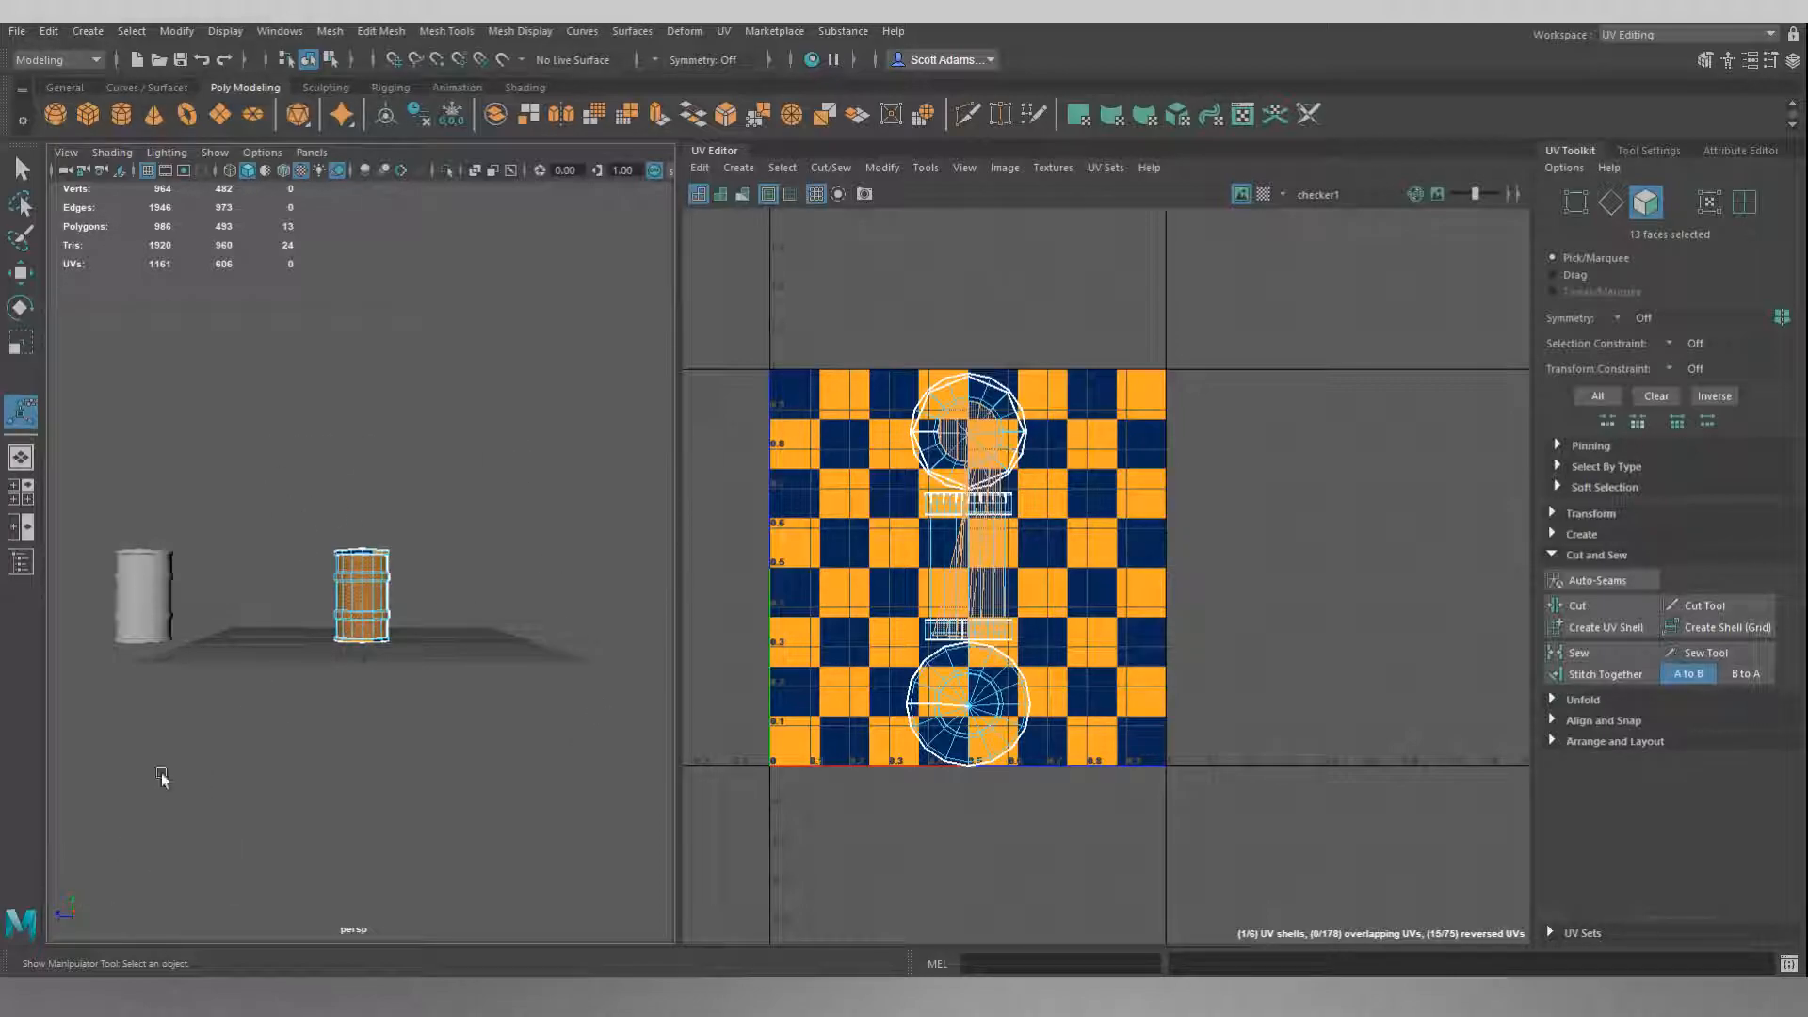
pyautogui.press('f')
pyautogui.keyDown('alt'); pyautogui.moveTo(439, 479); pyautogui.dragTo(478, 446); pyautogui.keyUp('alt')
pyautogui.keyDown('alt'); pyautogui.moveTo(476, 475); pyautogui.dragTo(477, 501); pyautogui.keyUp('alt')
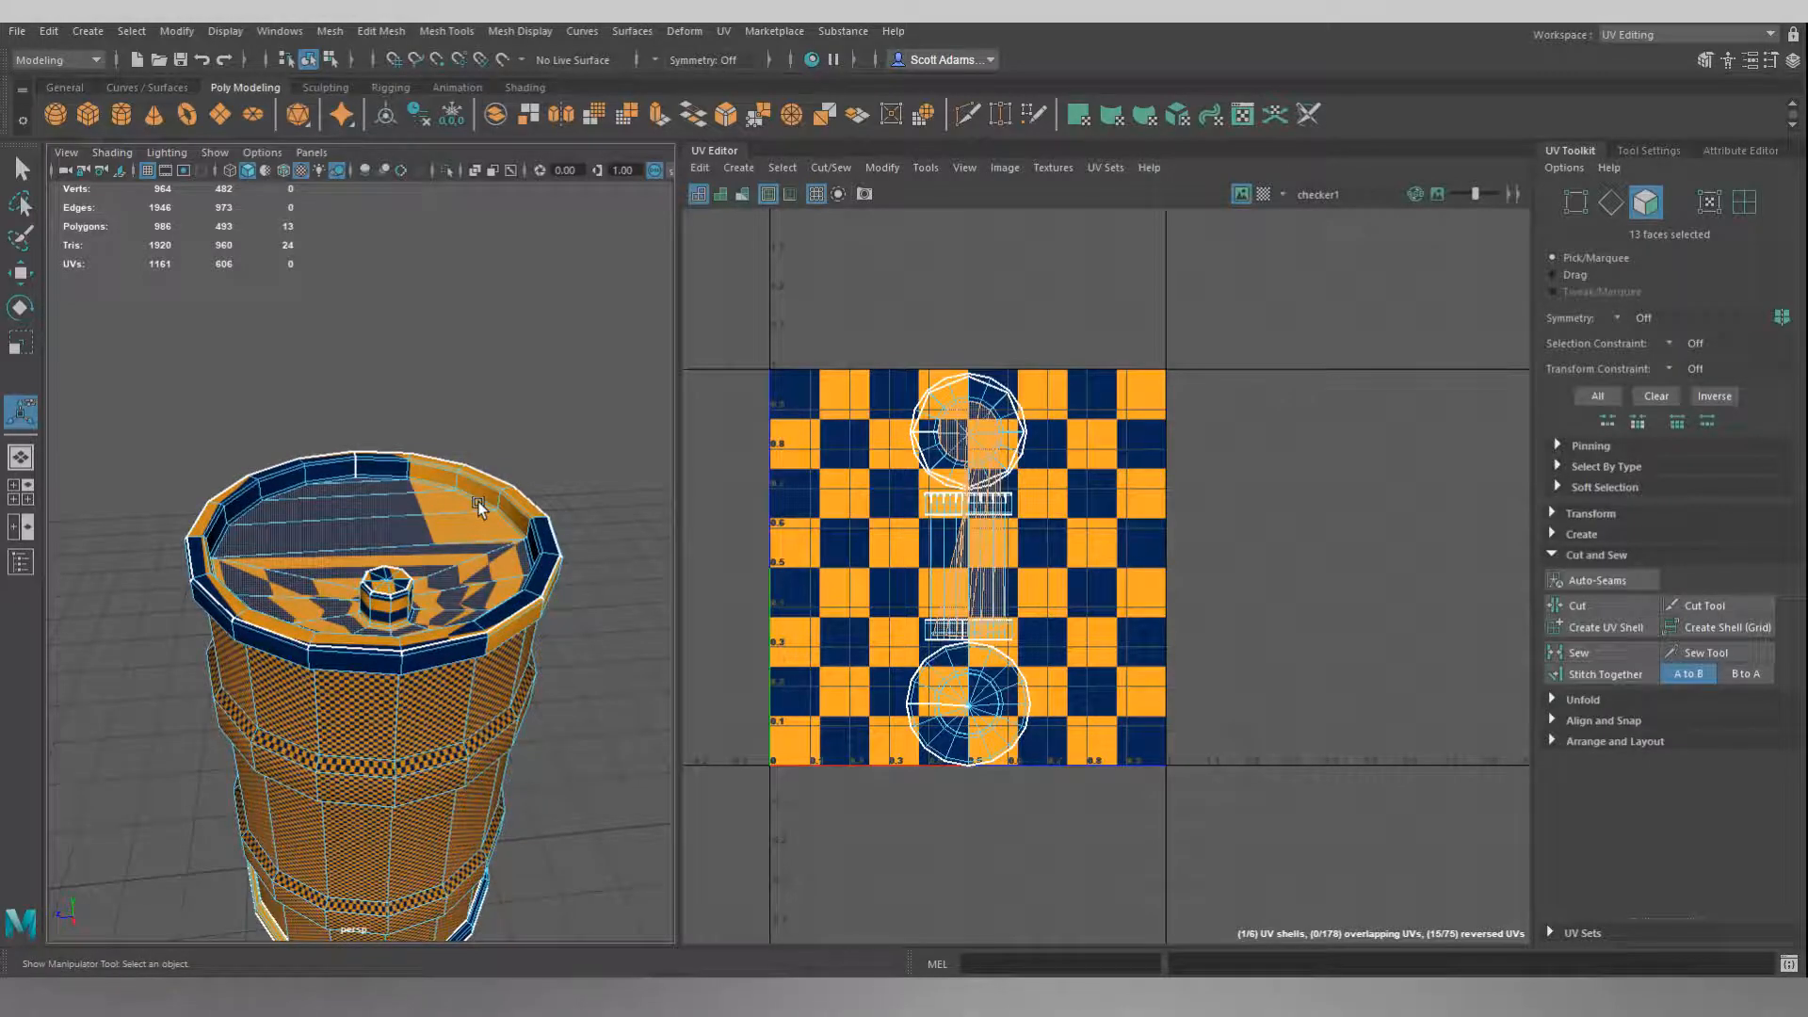
pyautogui.click(739, 168)
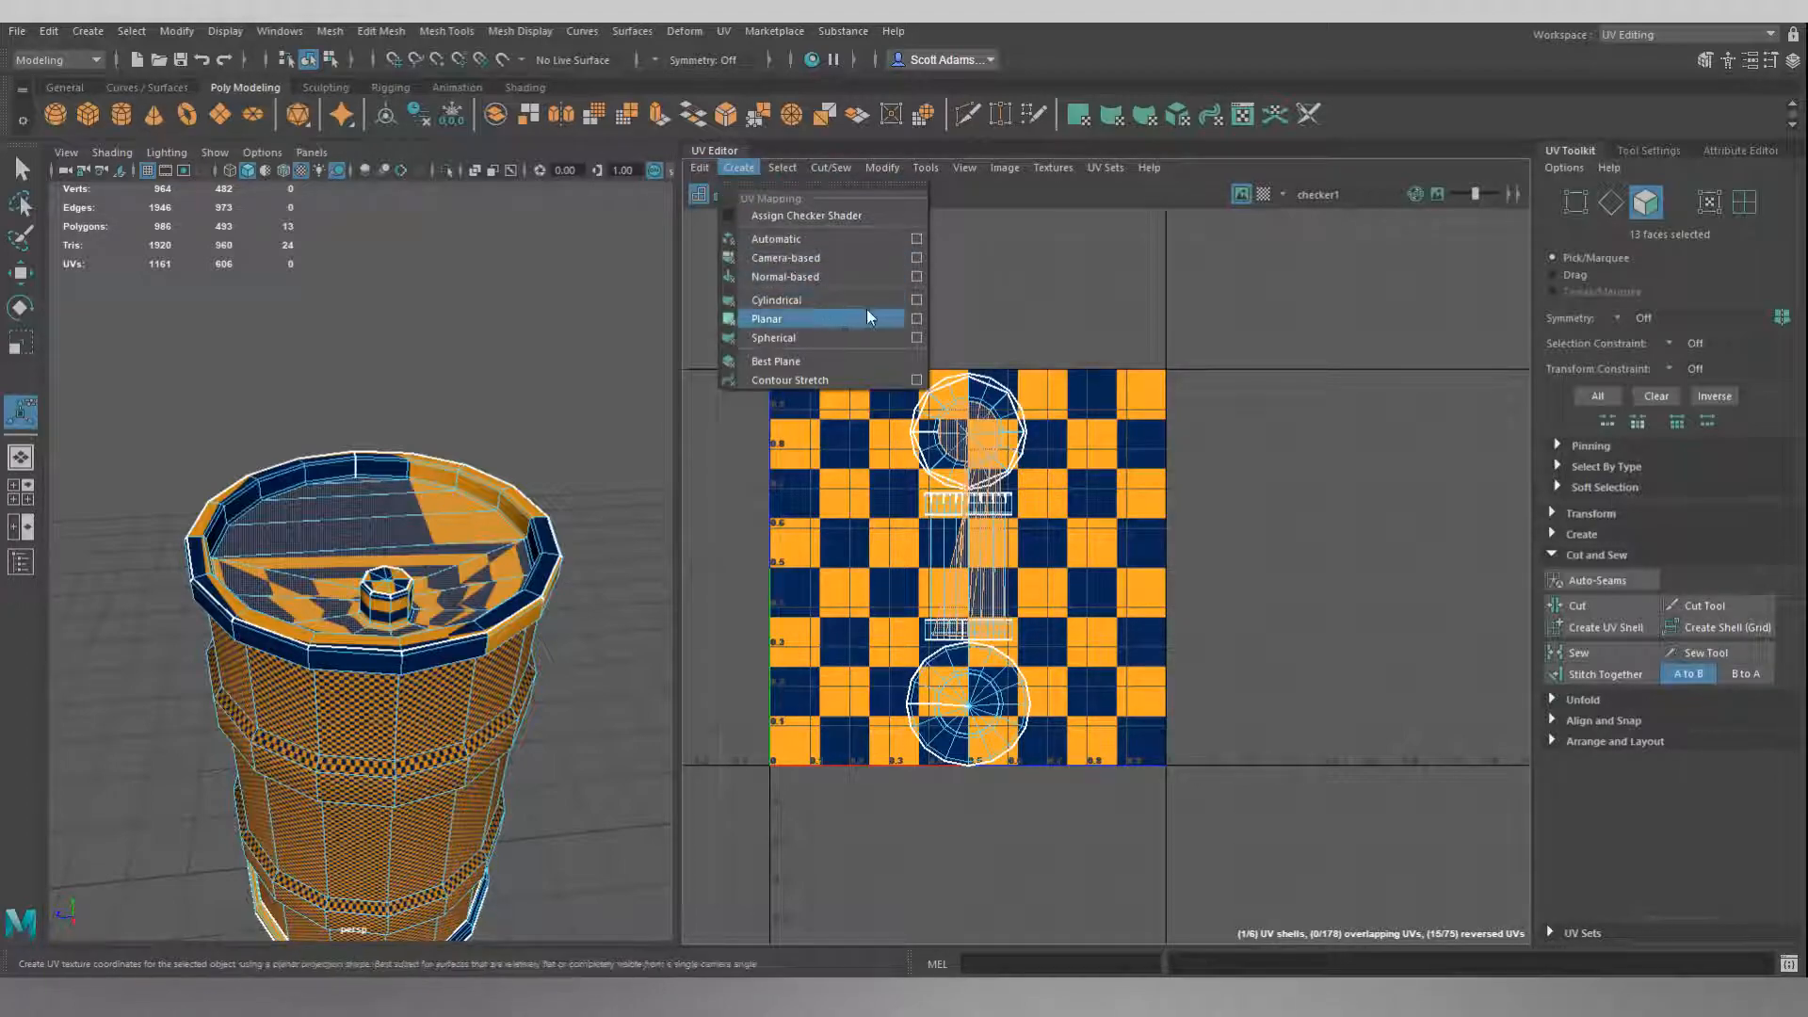
pyautogui.click(917, 321)
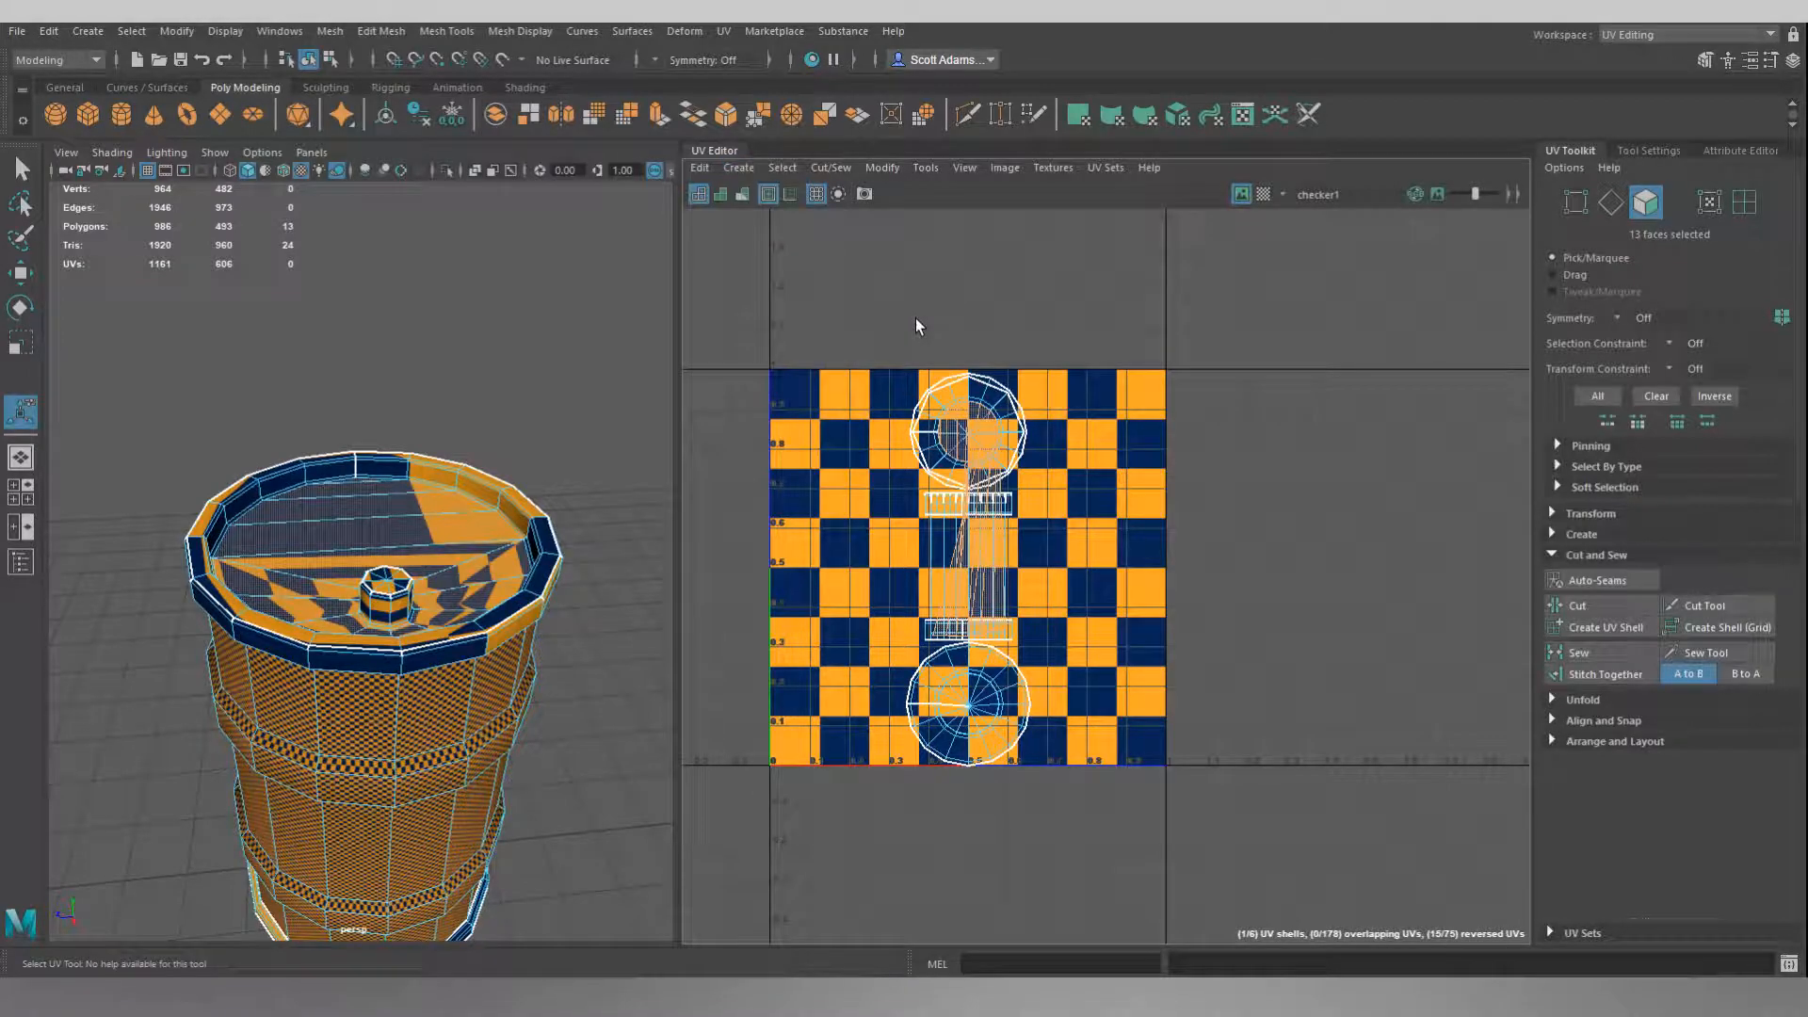
pyautogui.moveTo(1700, 589); pyautogui.dragTo(1332, 321)
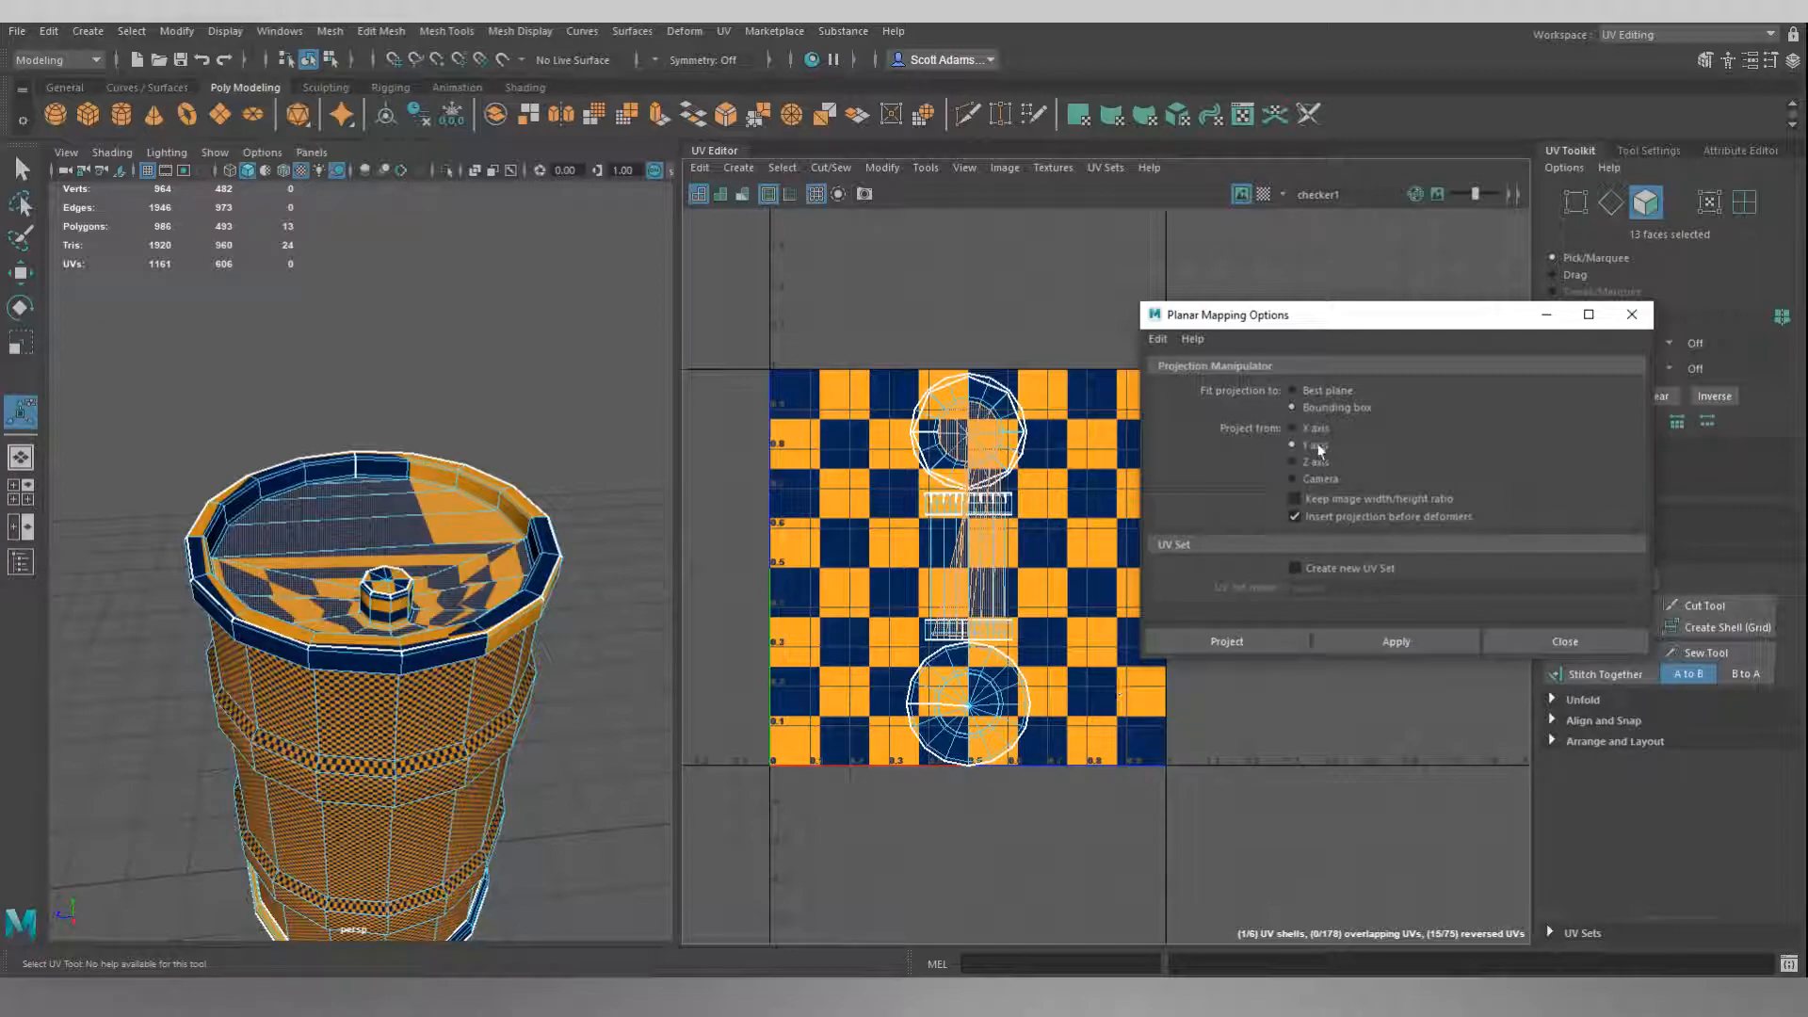
pyautogui.click(1290, 636)
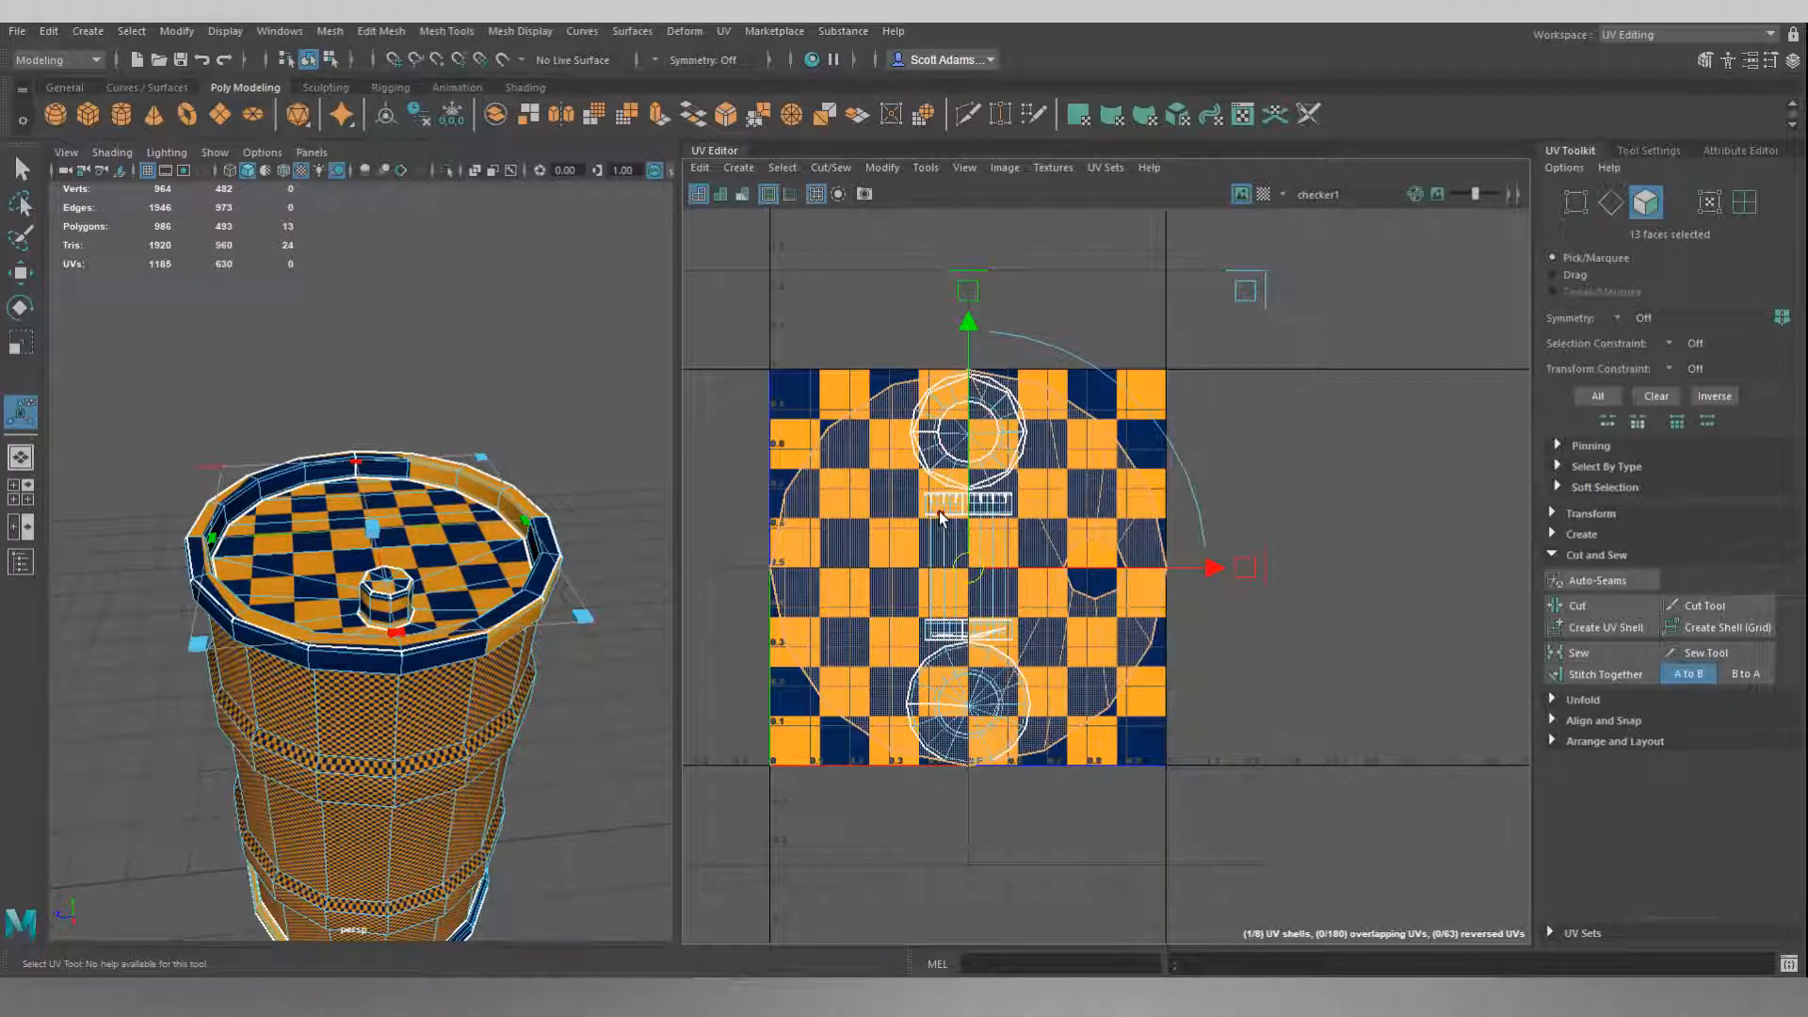
# Scale the lid's UV shell up uniformly until its checker squares are about as small as those on the side walls.
pyautogui.press('r')
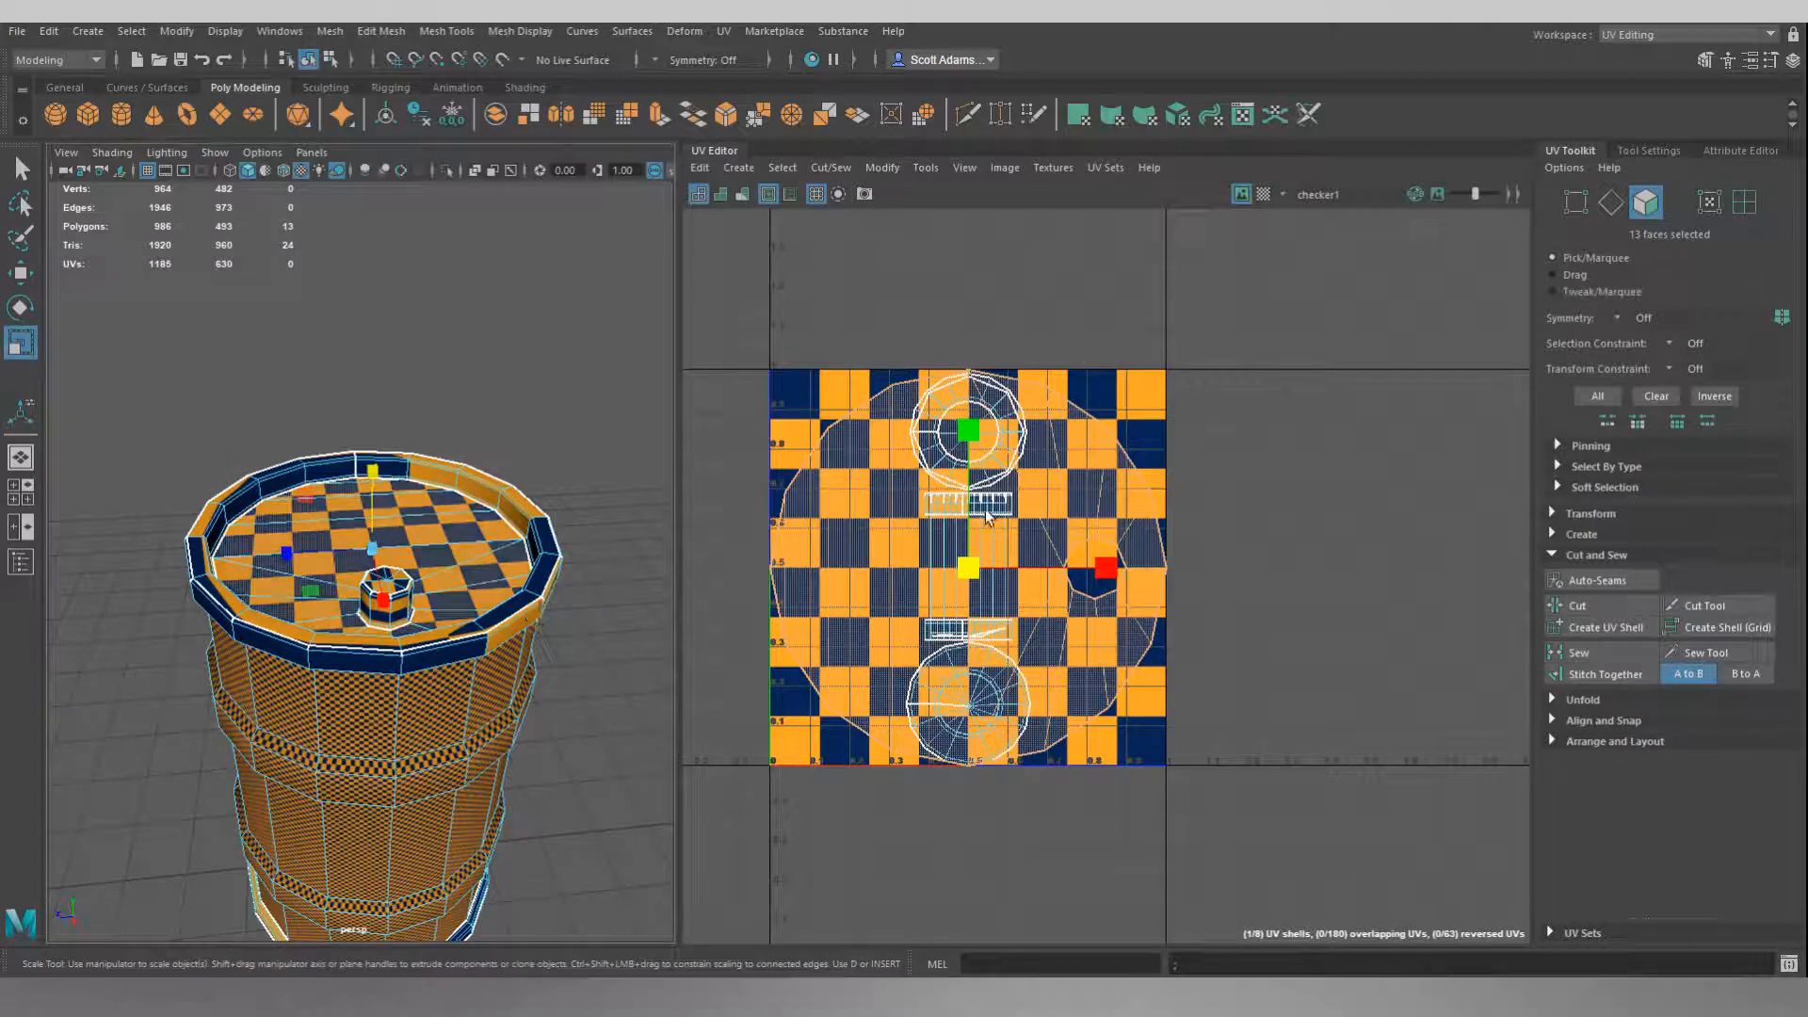
pyautogui.moveTo(966, 571); pyautogui.dragTo(1638, 217)
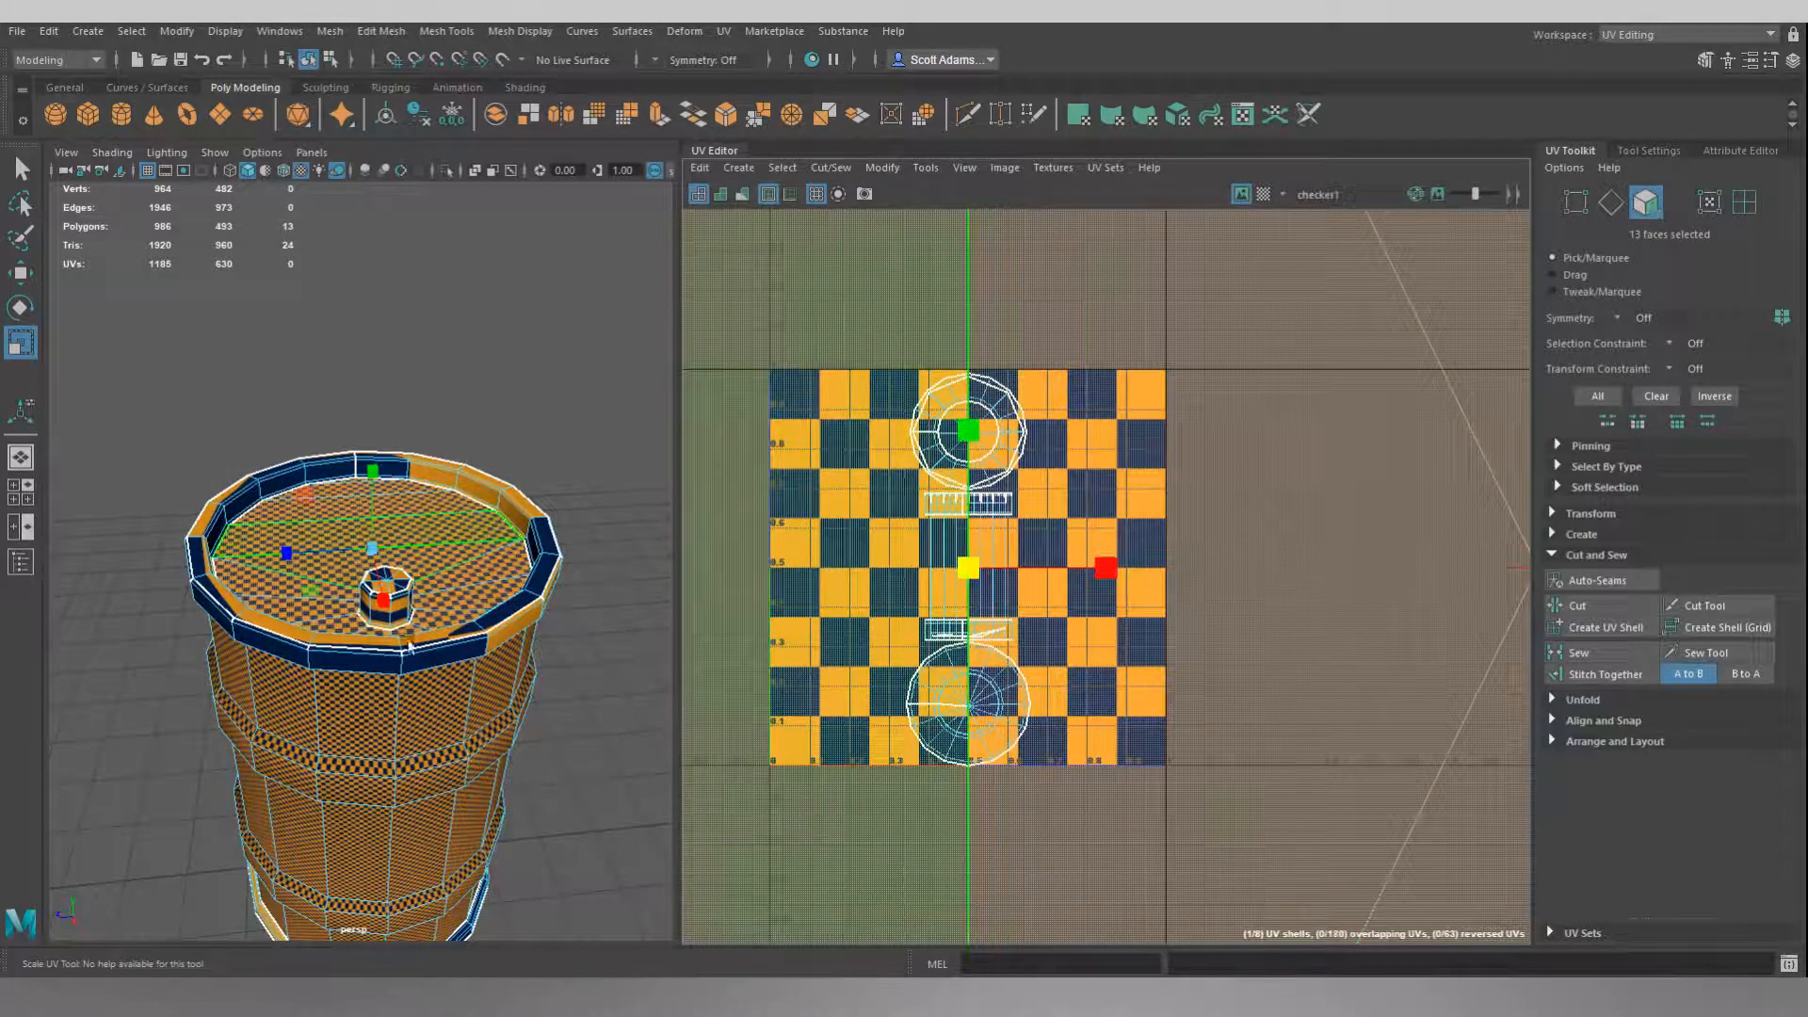
pyautogui.scroll(8, 395, 638)
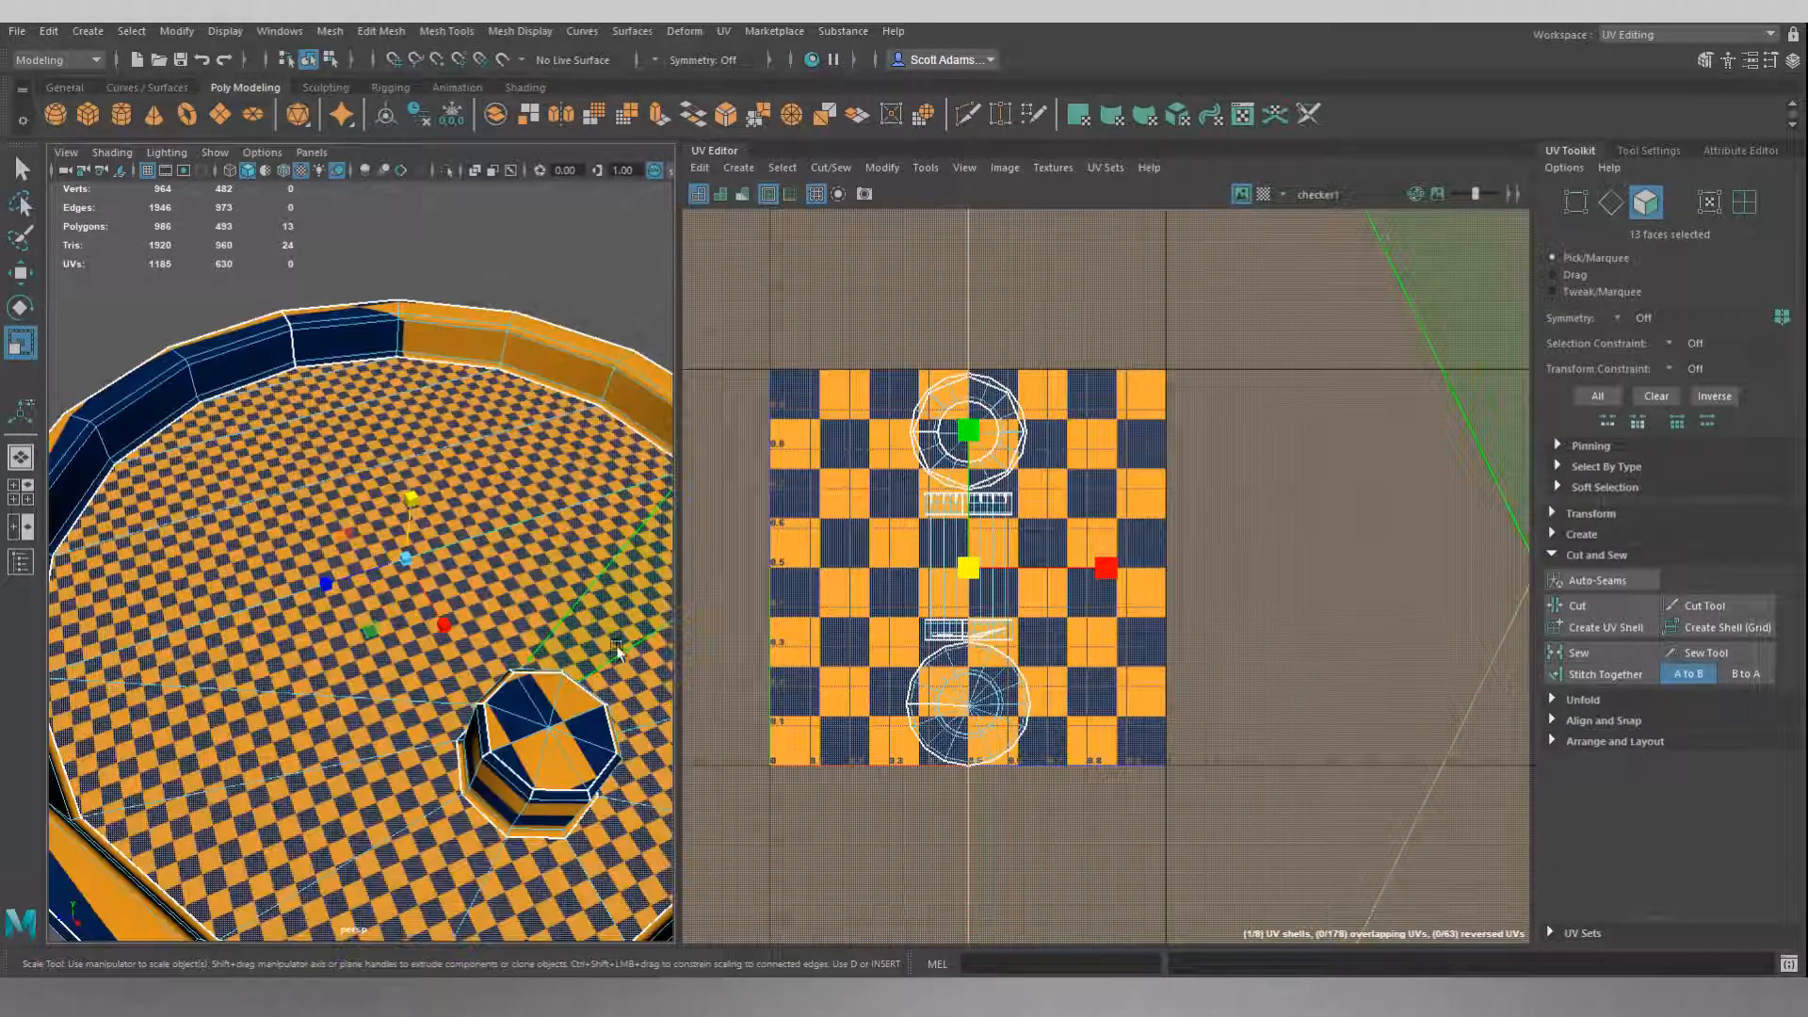
pyautogui.keyDown('alt'); pyautogui.moveTo(430, 552); pyautogui.dragTo(418, 504); pyautogui.keyUp('alt')
pyautogui.moveTo(968, 566); pyautogui.dragTo(970, 565)
pyautogui.keyDown('alt'); pyautogui.moveTo(607, 621); pyautogui.dragTo(603, 438); pyautogui.keyUp('alt')
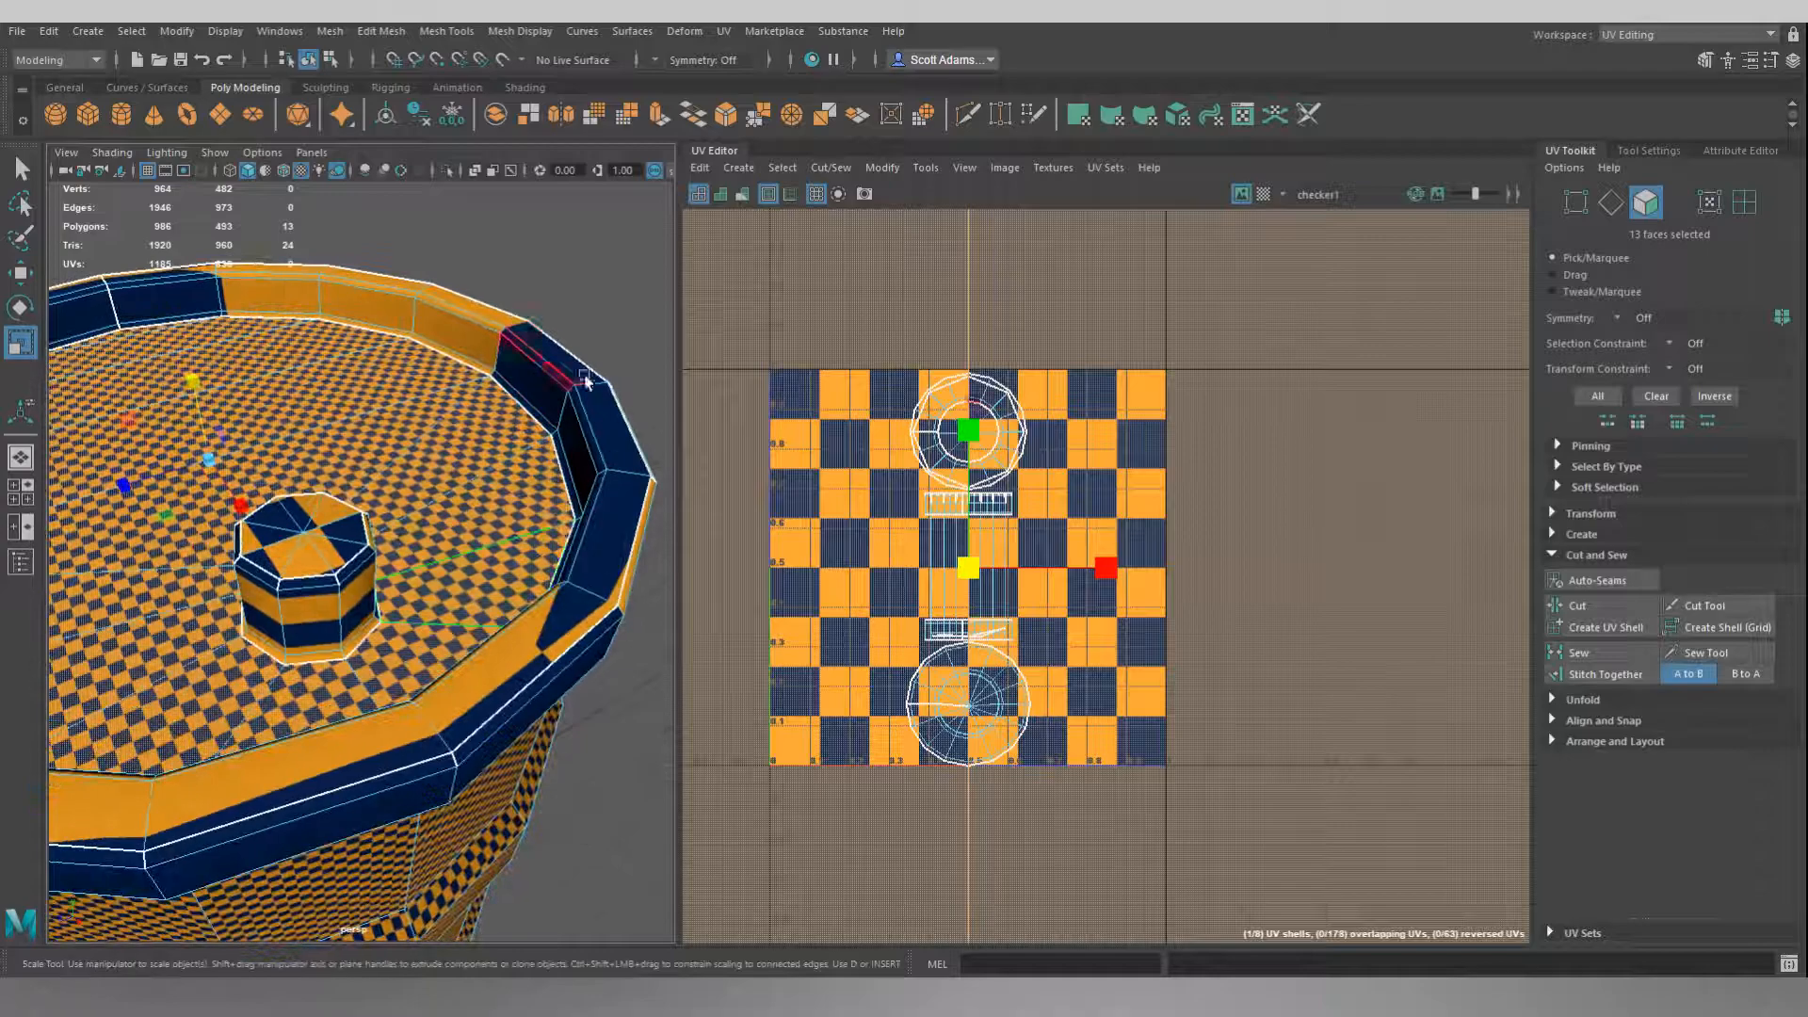
# Move the round lid UV shell straight up, clear of the small shells in the 0–1 tile.
pyautogui.scroll(-9, 1063, 660)
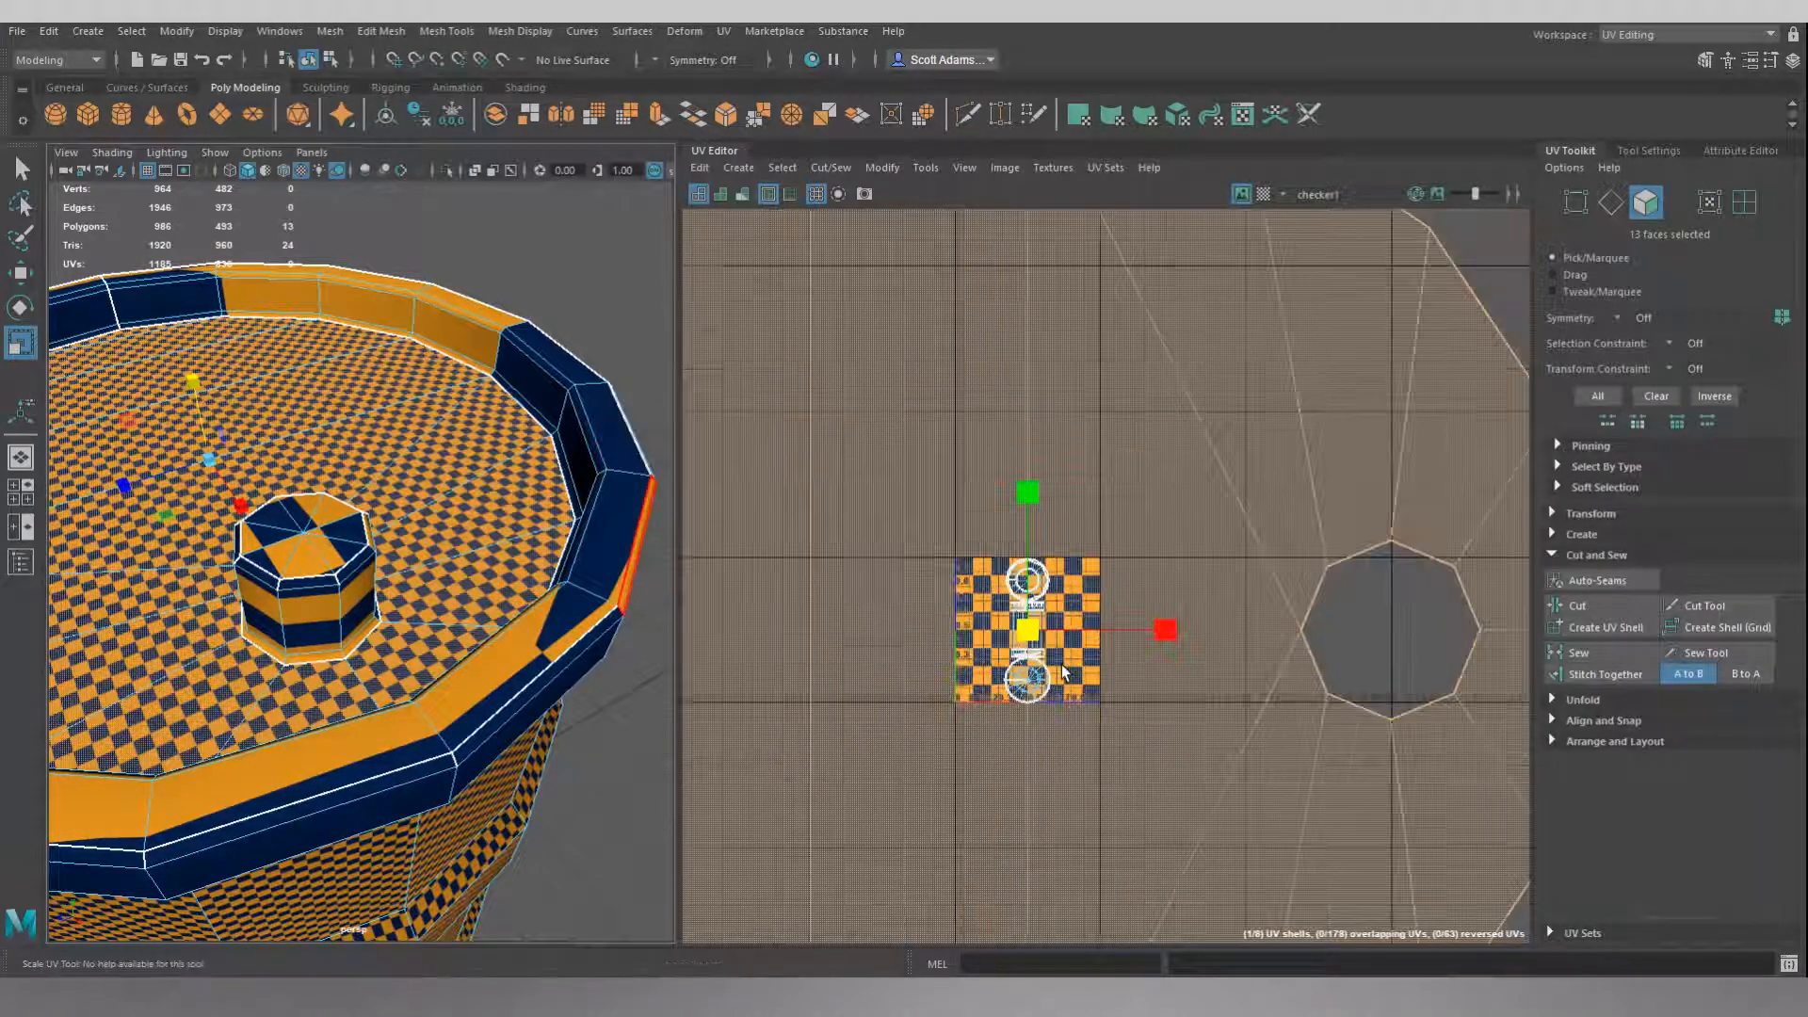
pyautogui.scroll(-3, 1063, 659)
pyautogui.press('w')
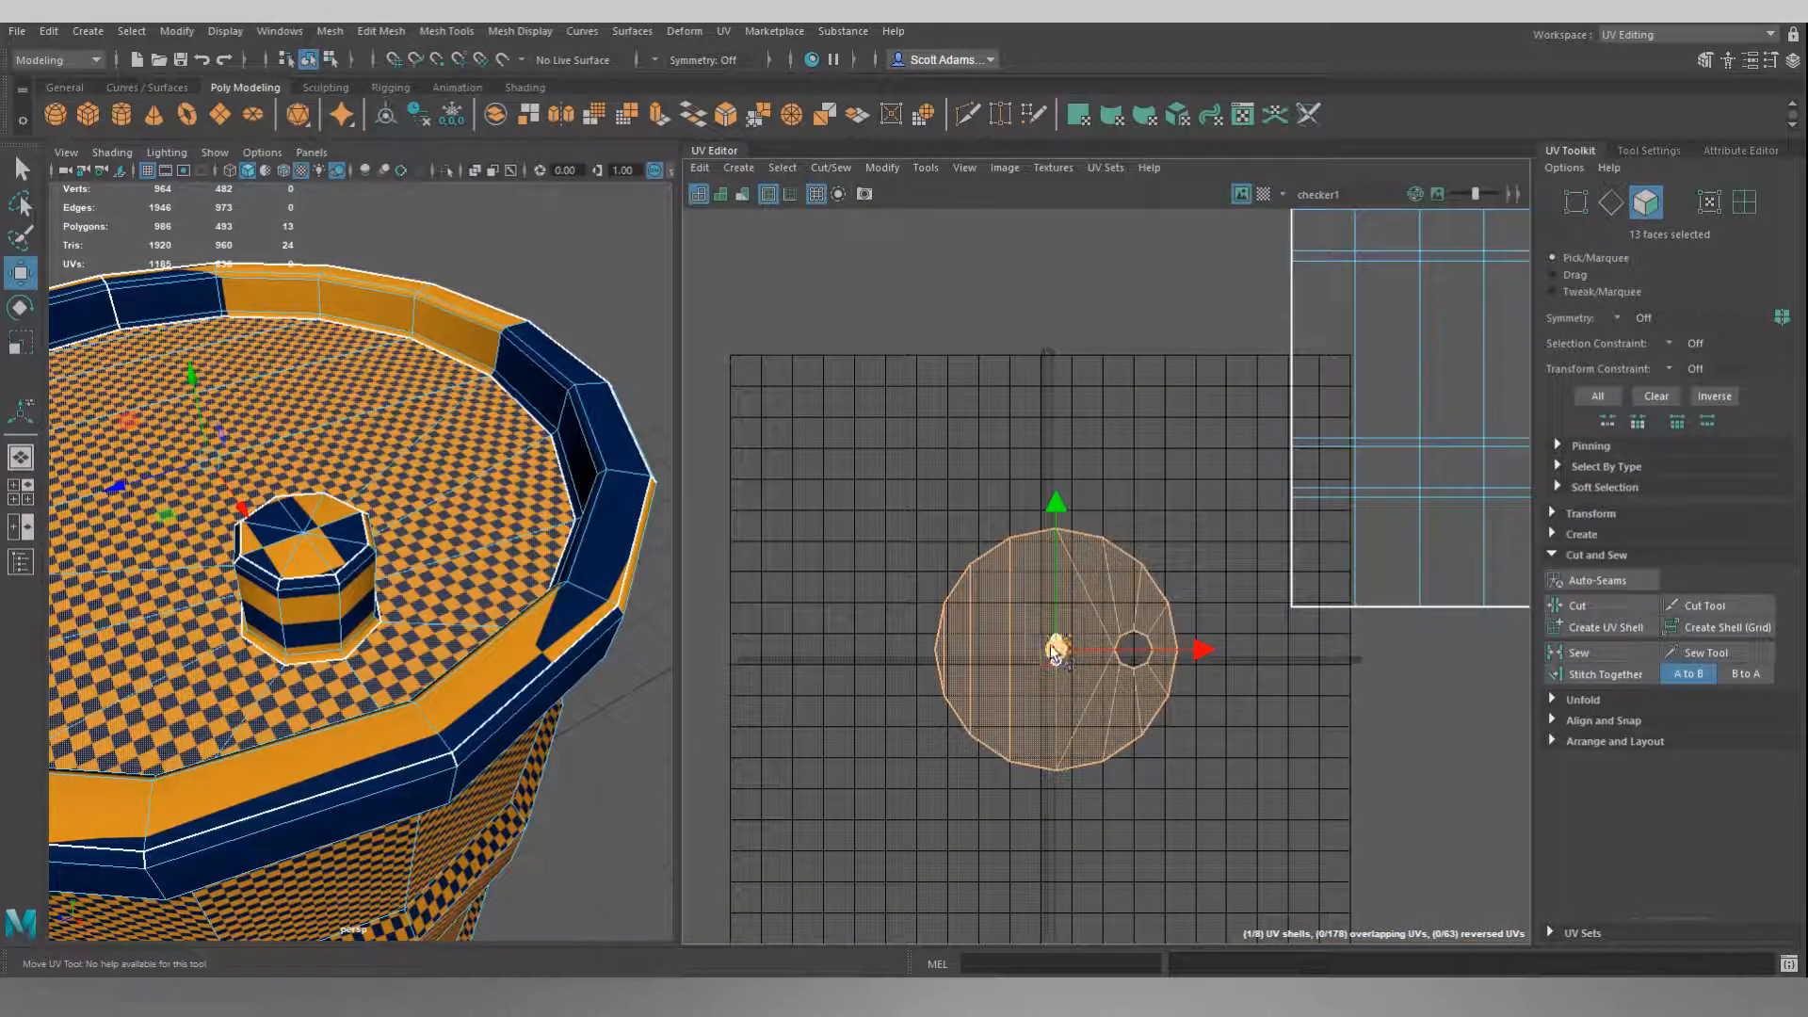
pyautogui.moveTo(1059, 648); pyautogui.dragTo(1056, 375)
# Select all the wedge faces of the barrel's bottom cap and apply a planar UV projection to them.
pyautogui.keyDown('alt'); pyautogui.moveTo(503, 715); pyautogui.dragTo(407, 646); pyautogui.keyUp('alt')
pyautogui.scroll(-6, 406, 646)
pyautogui.keyDown('alt'); pyautogui.moveTo(405, 710); pyautogui.dragTo(432, 589, button='middle'); pyautogui.keyUp('alt')
pyautogui.keyDown('alt'); pyautogui.moveTo(432, 589); pyautogui.dragTo(436, 562); pyautogui.keyUp('alt')
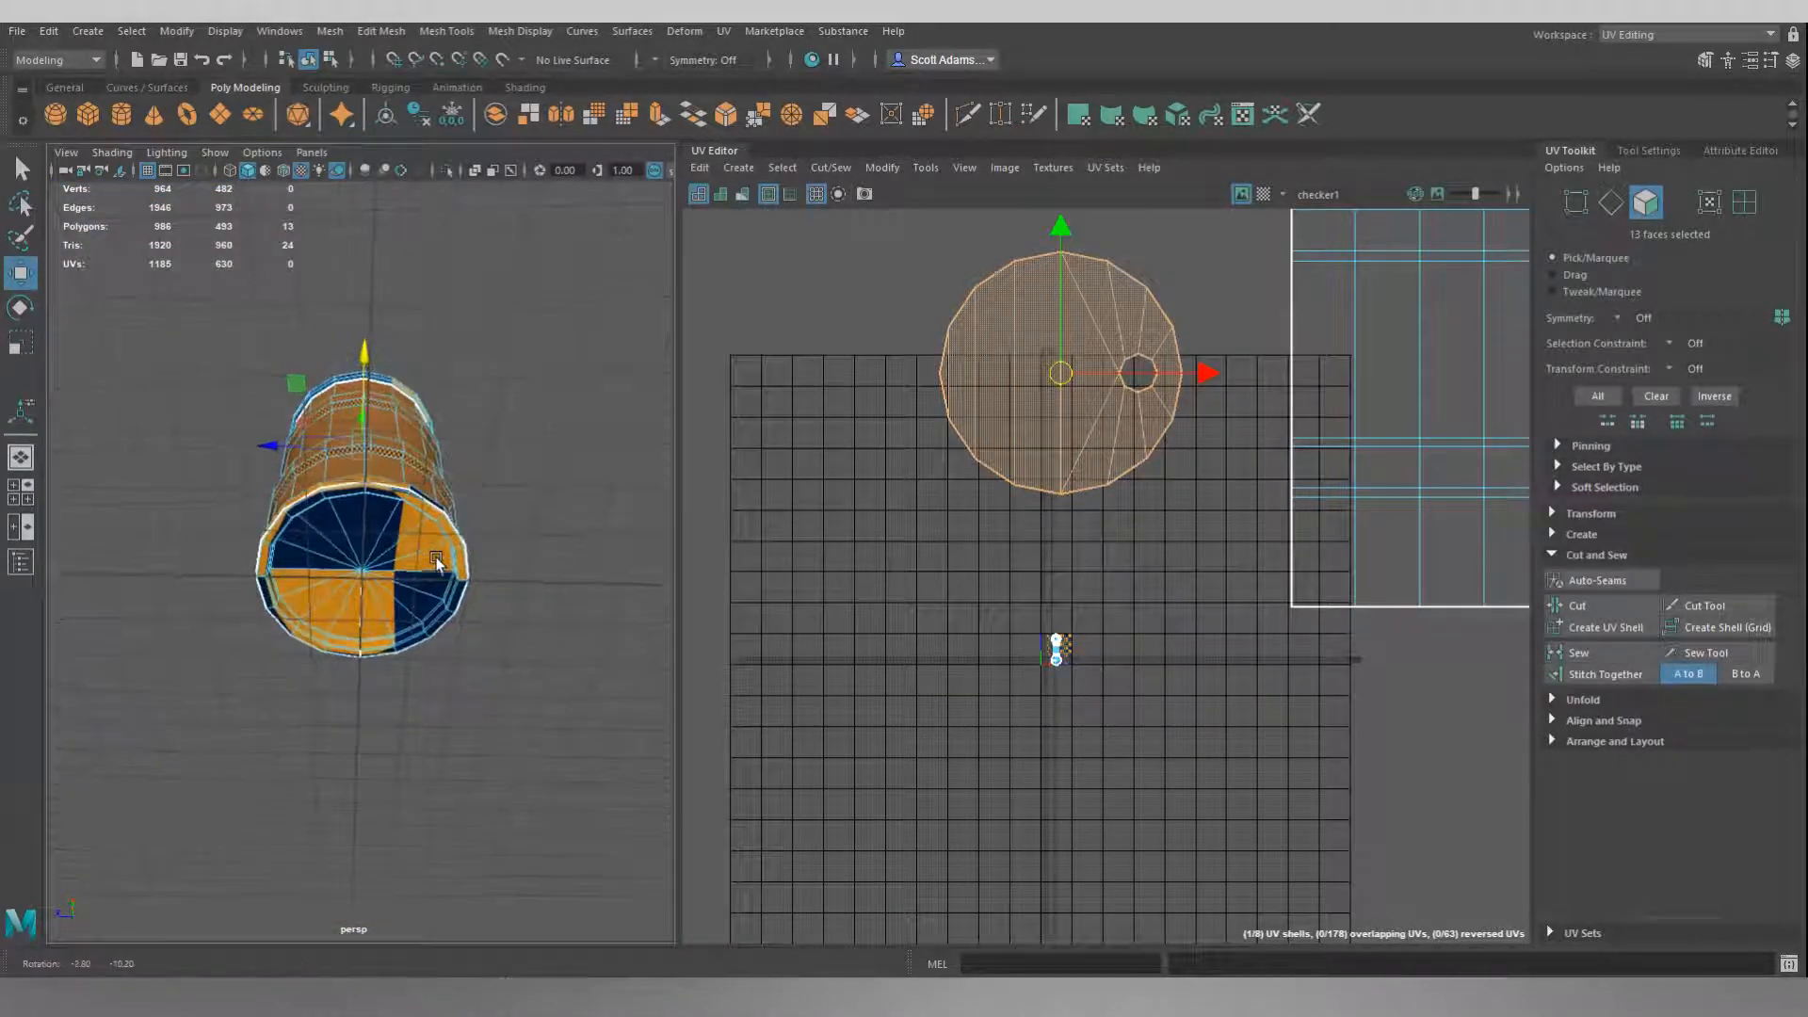
pyautogui.scroll(8, 436, 562)
pyautogui.scroll(-5, 437, 562)
pyautogui.click(593, 391)
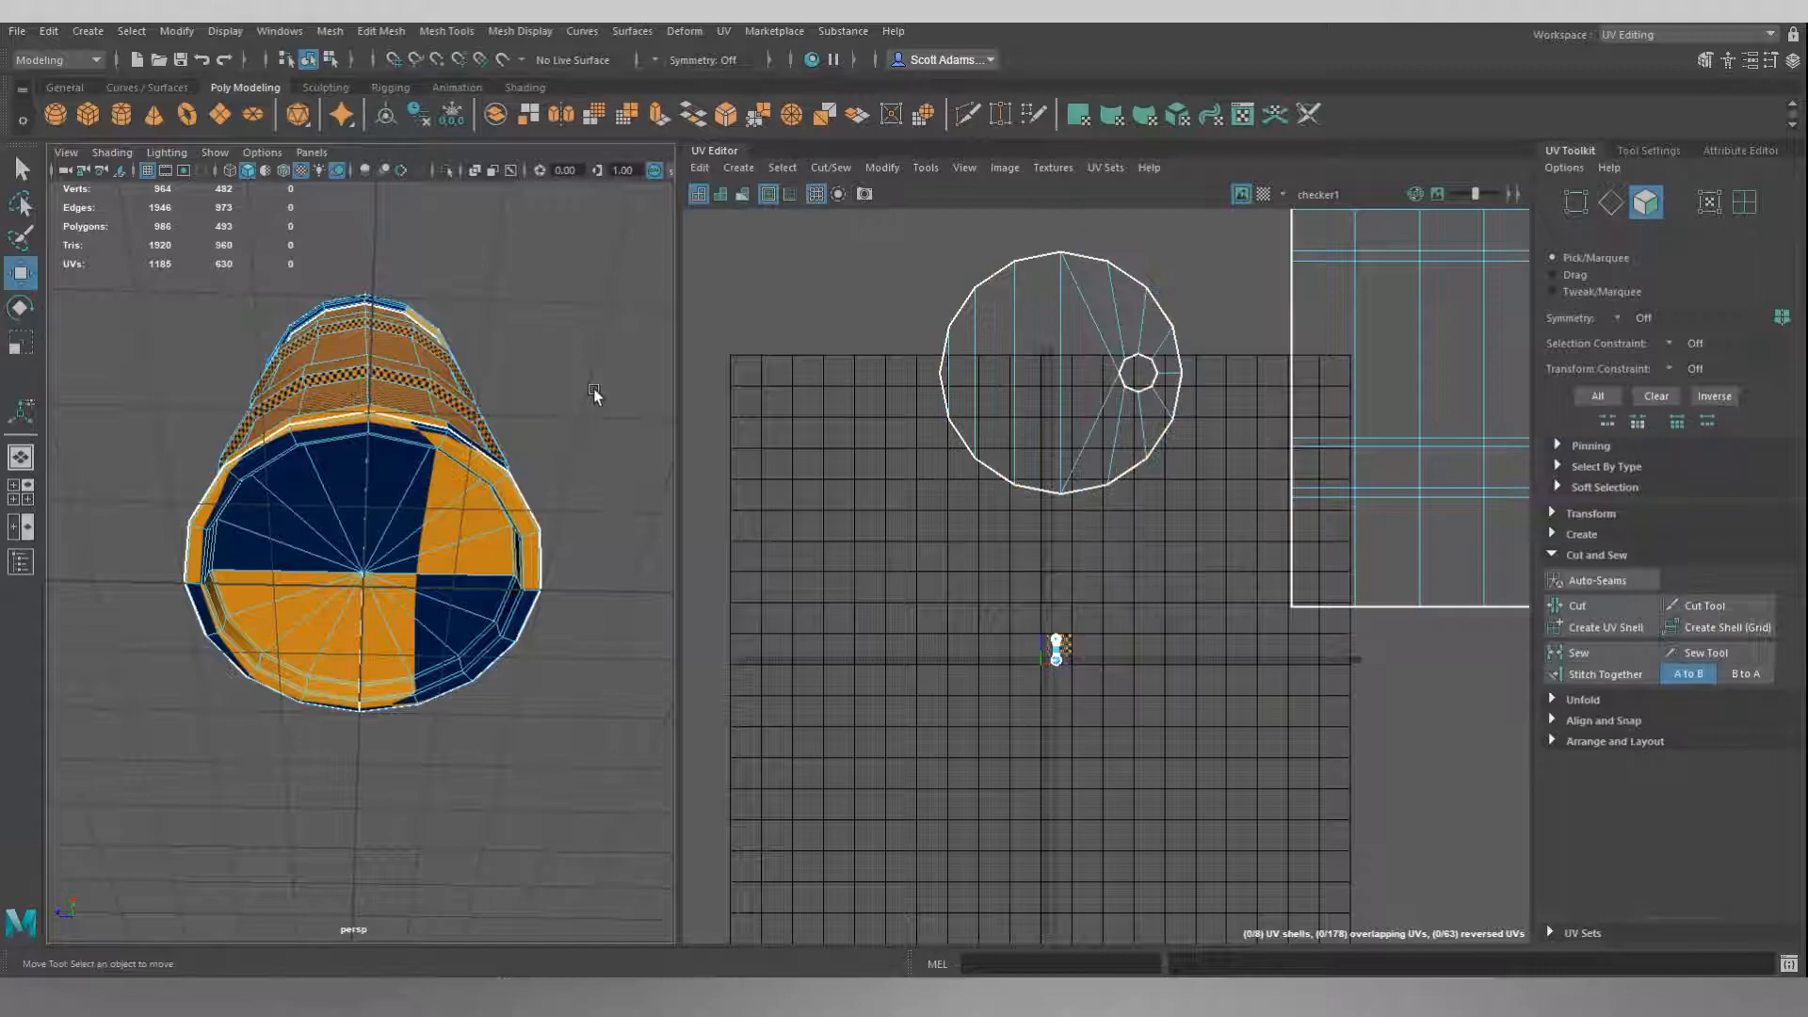
pyautogui.press('Tab')
pyautogui.moveTo(436, 510)
pyautogui.mouseDown()
pyautogui.moveTo(407, 486)
pyautogui.moveTo(317, 534)
pyautogui.moveTo(282, 649)
pyautogui.moveTo(452, 631)
pyautogui.moveTo(456, 536)
pyautogui.mouseUp()
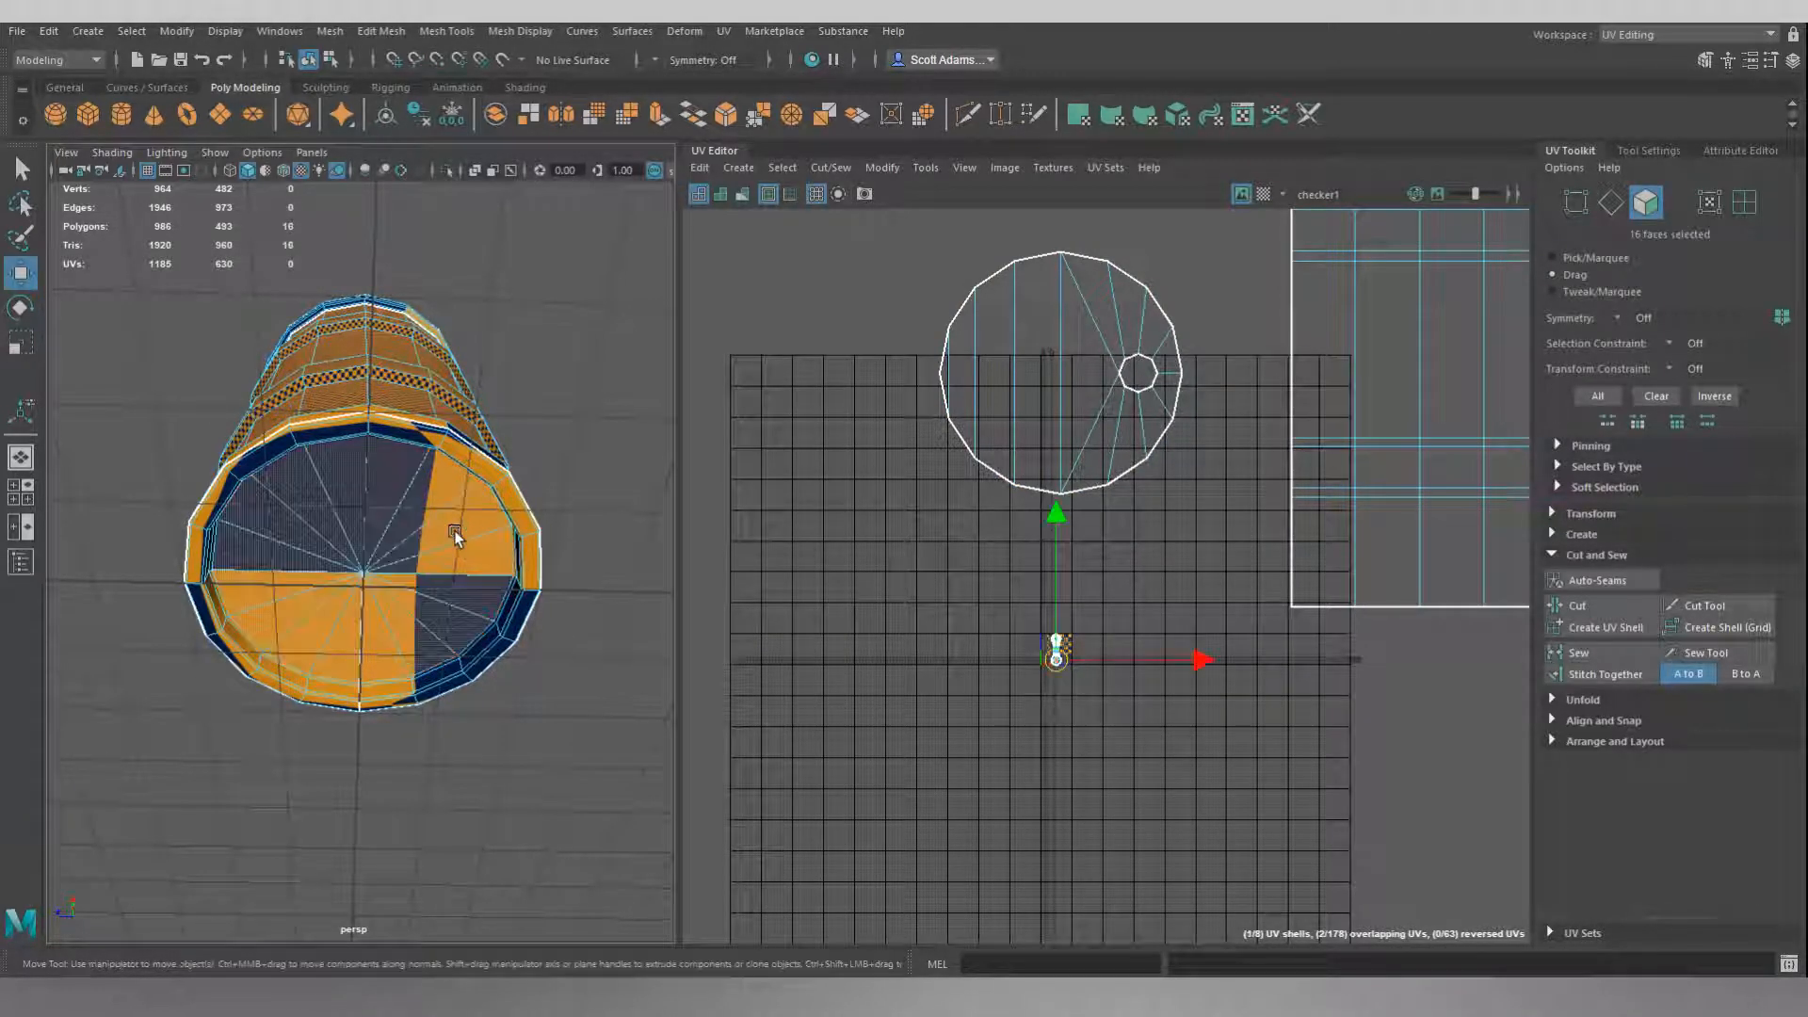
pyautogui.click(739, 166)
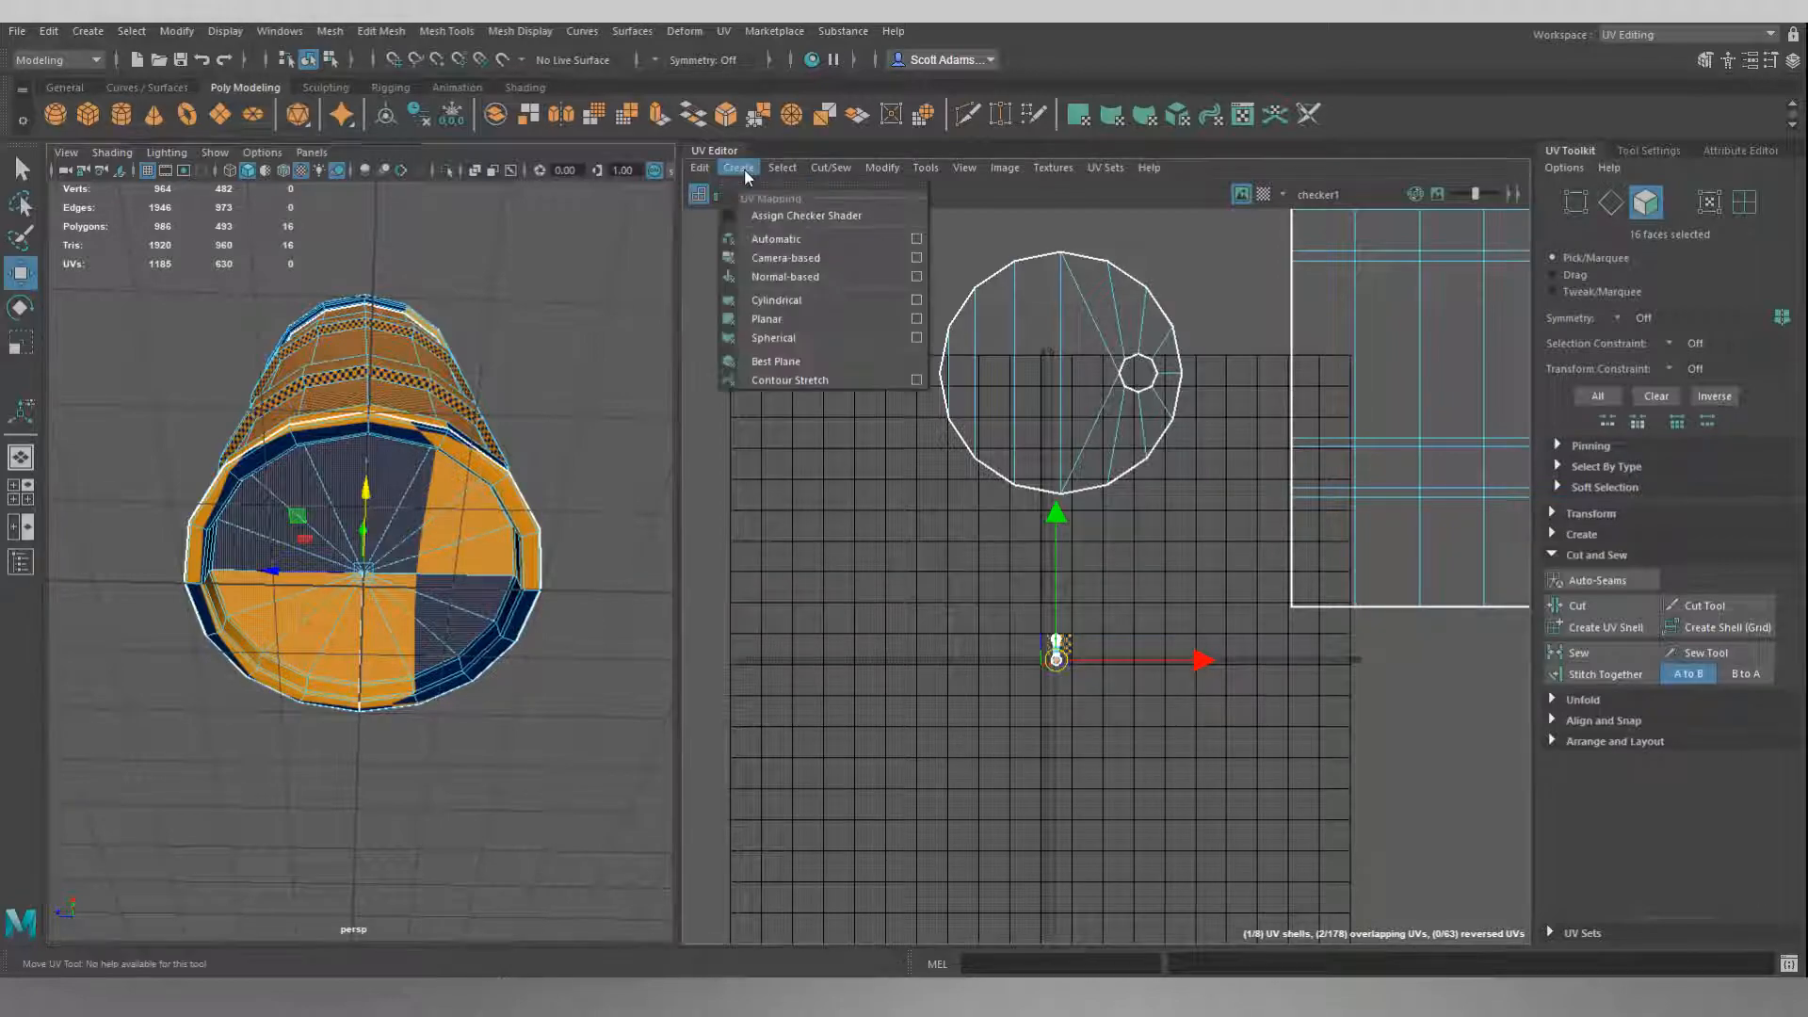
pyautogui.click(777, 319)
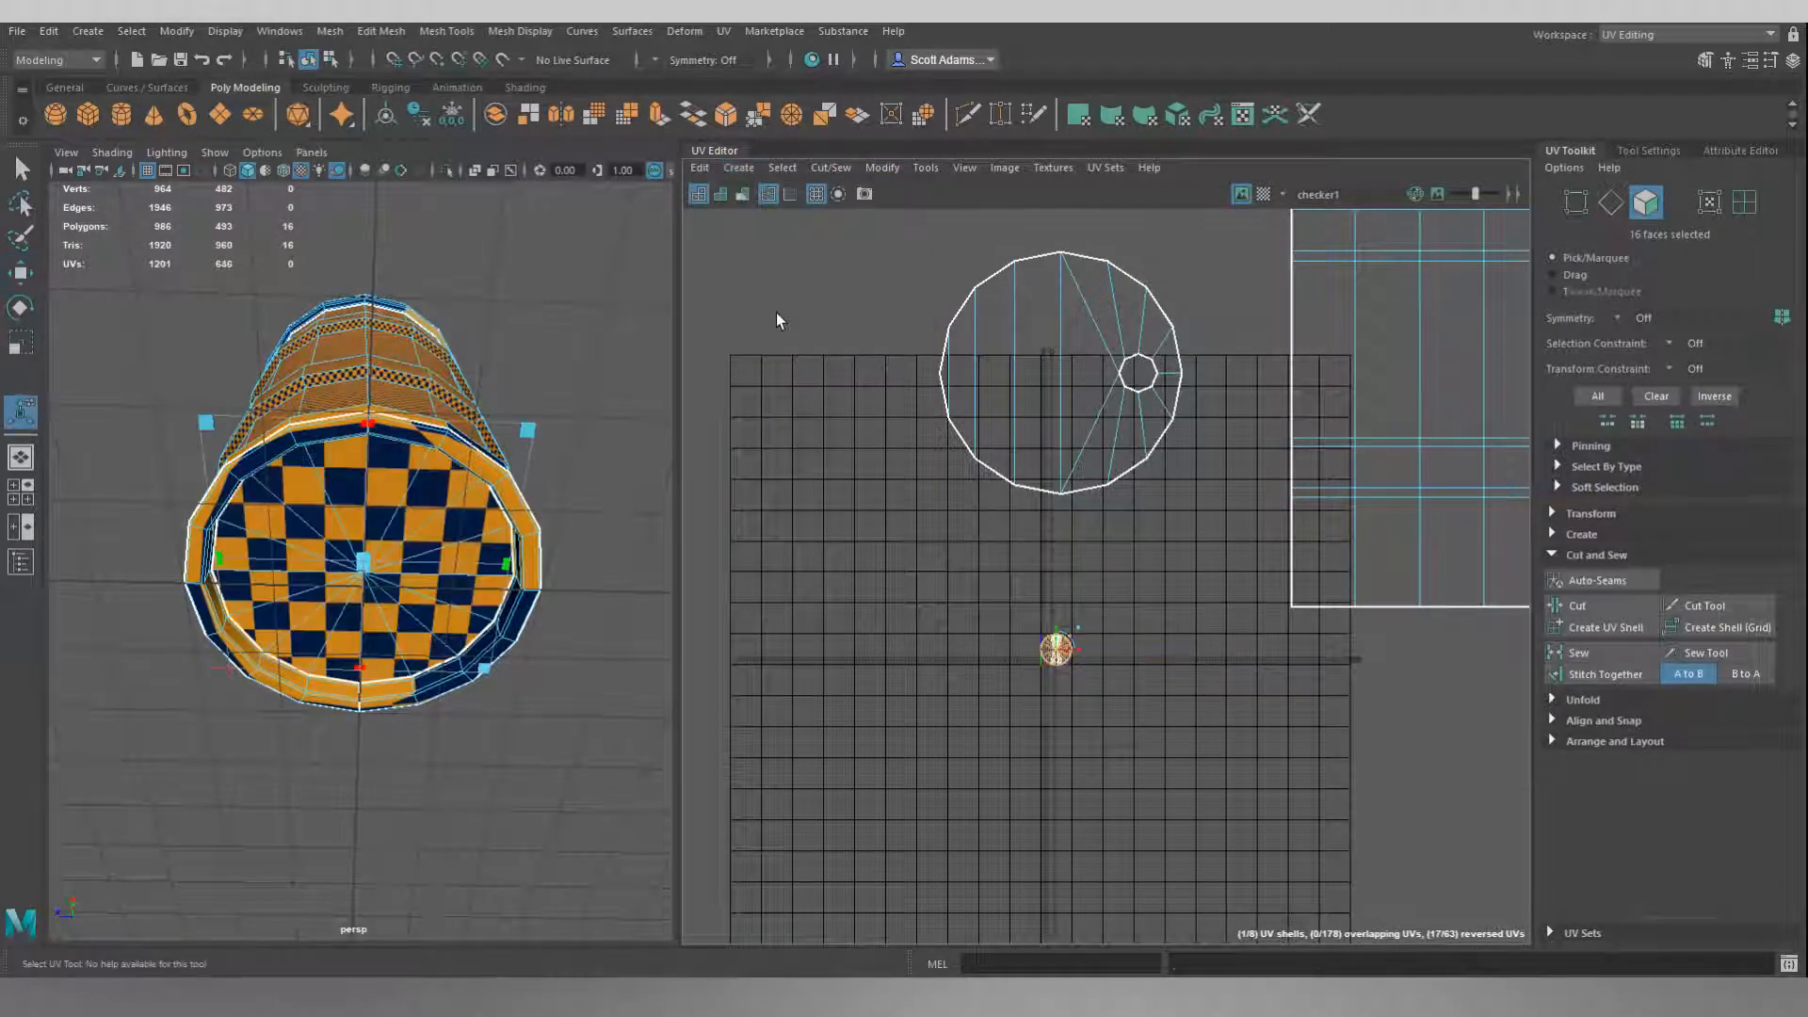
# Move the bottom cap's UV shell up onto the lid shell and scale it uniformly to match the lid shell's size.
pyautogui.press('w')
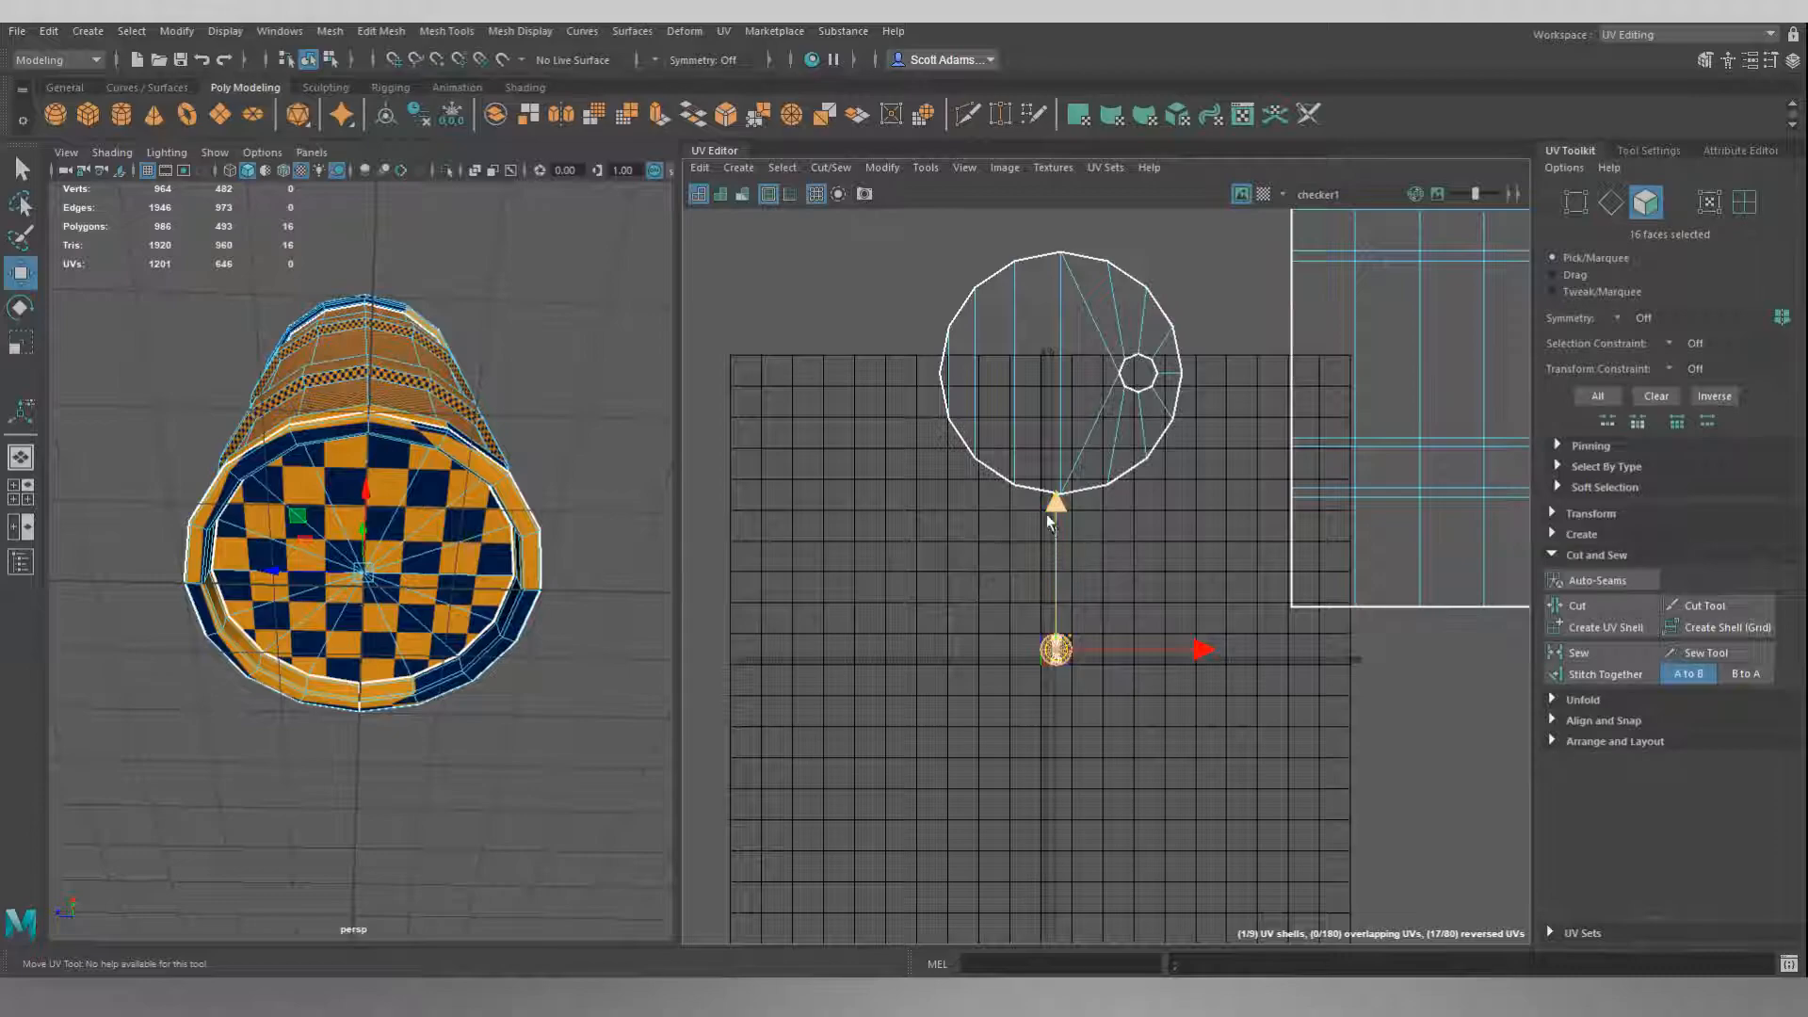
pyautogui.moveTo(1053, 508); pyautogui.dragTo(1035, 254)
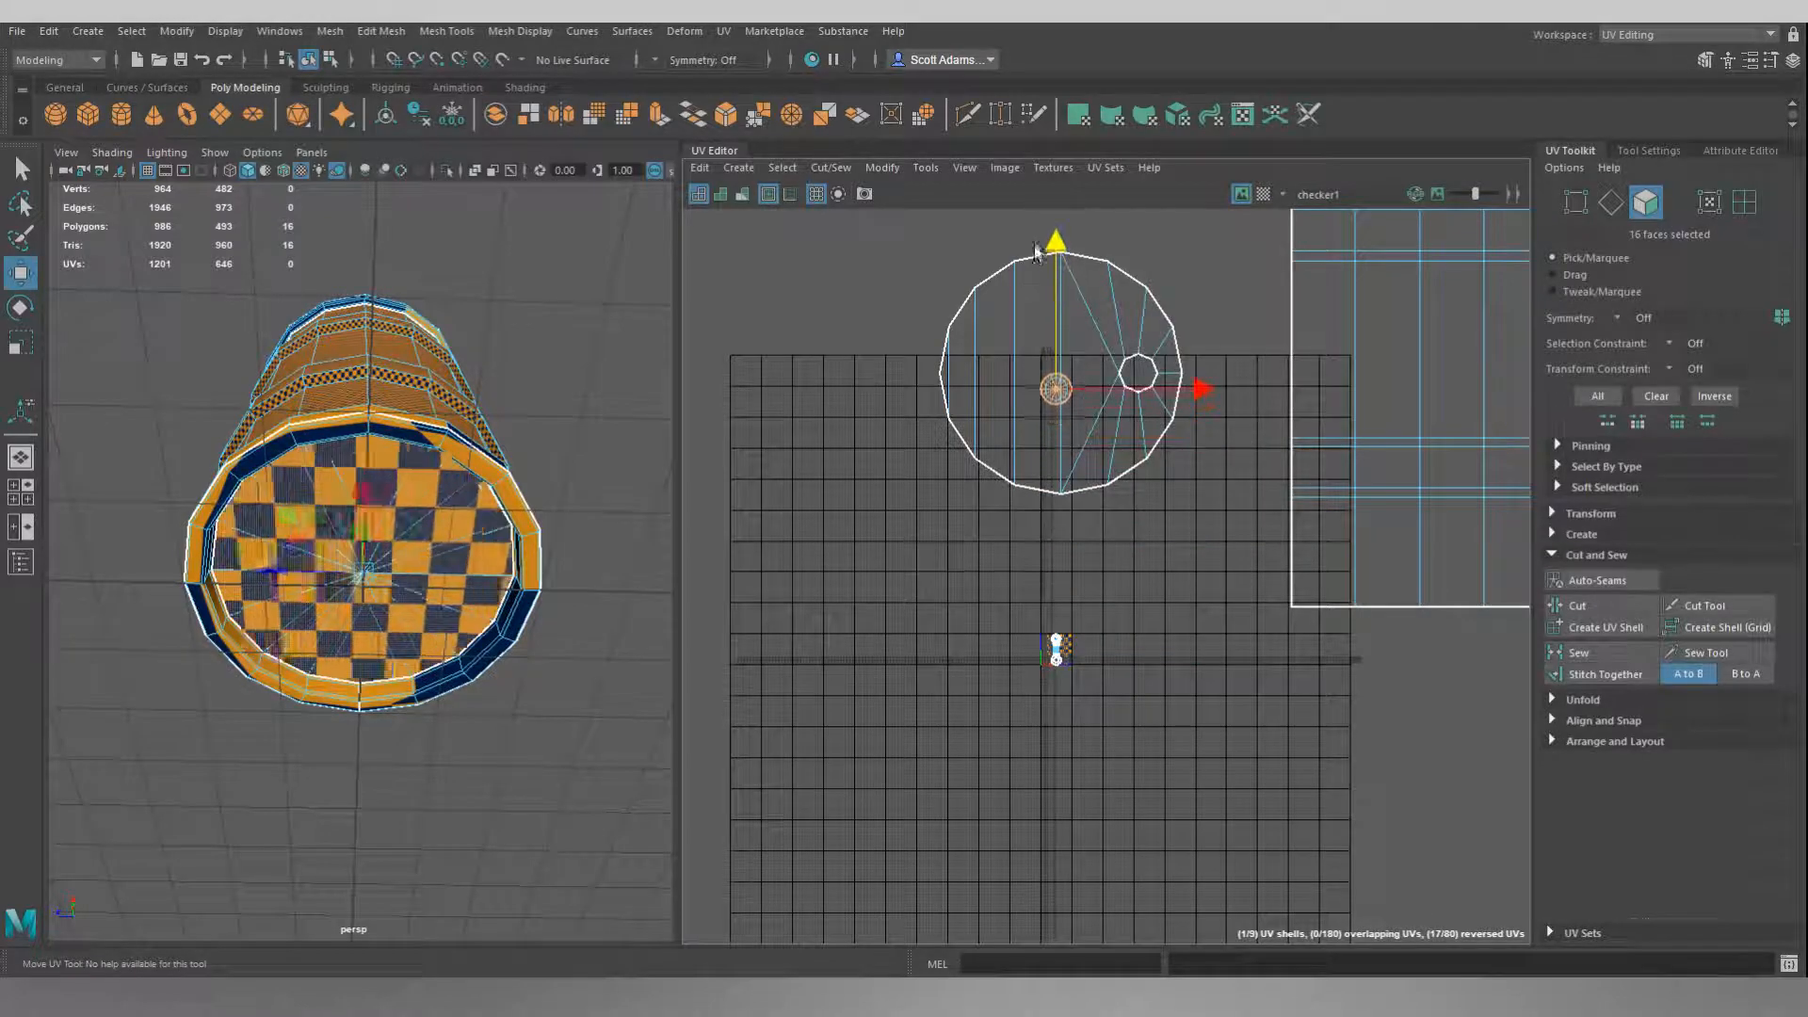
pyautogui.press('r')
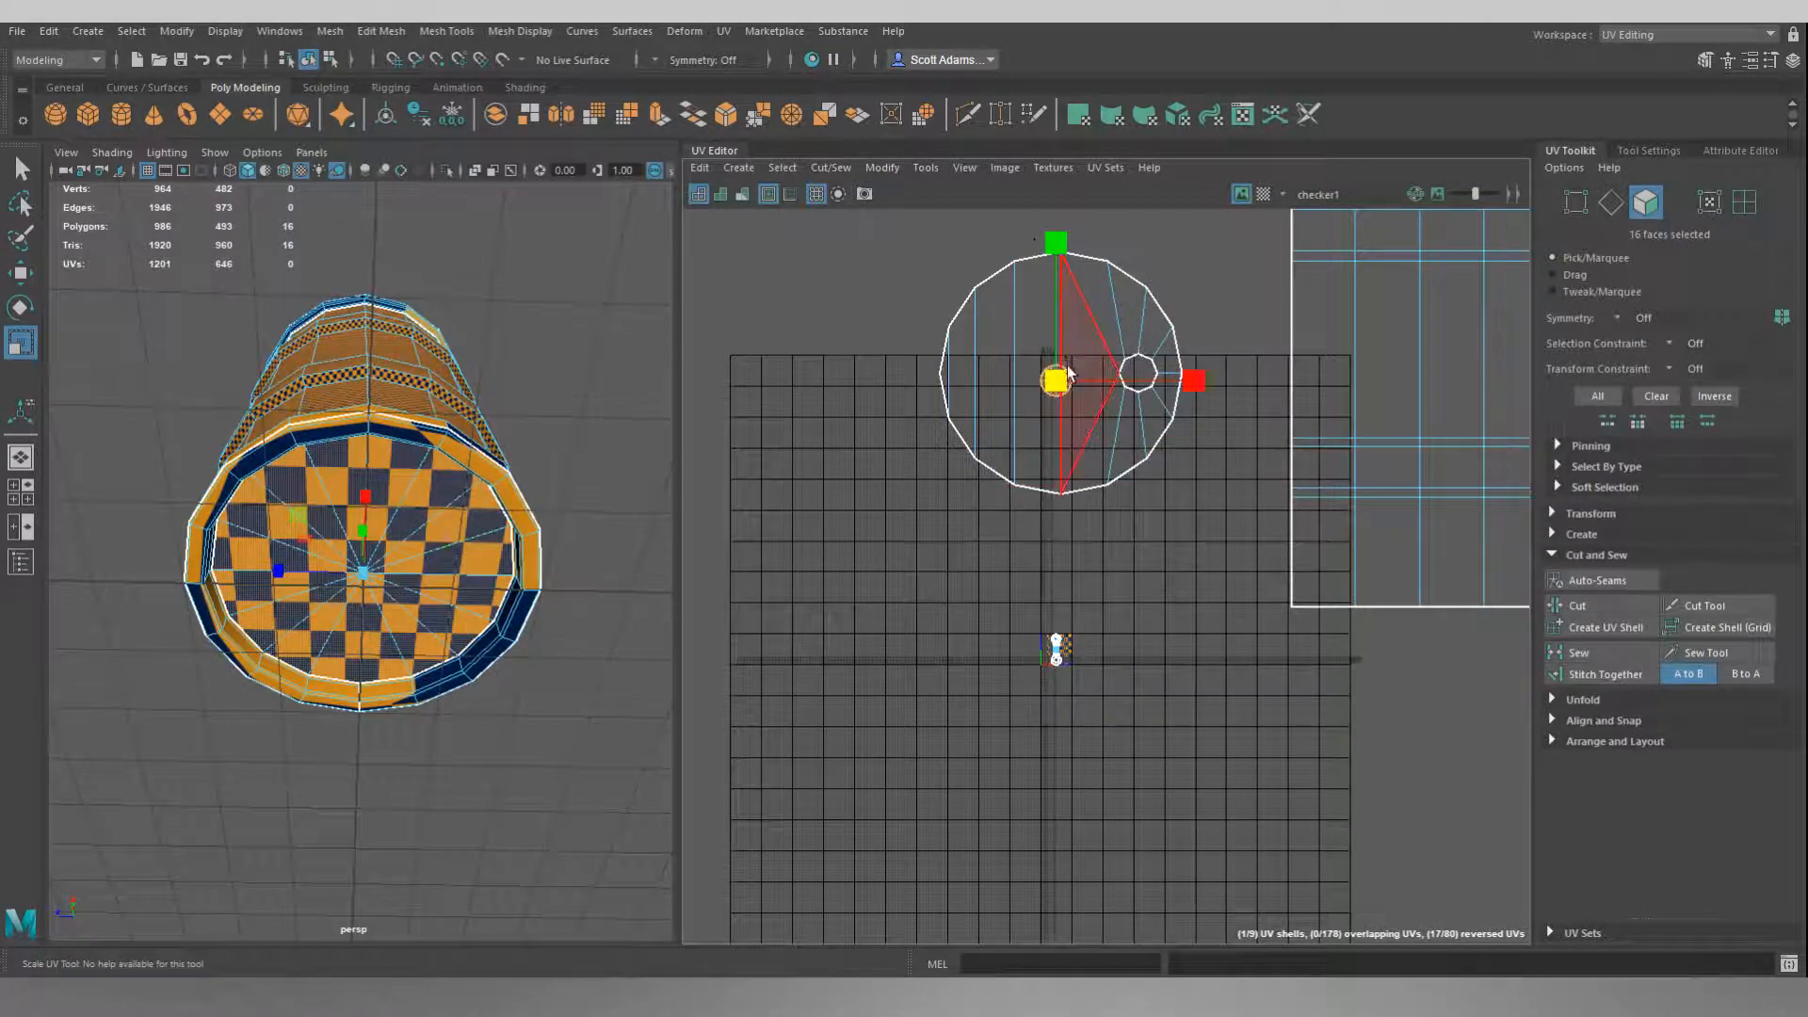
pyautogui.moveTo(1055, 380); pyautogui.dragTo(1623, 141)
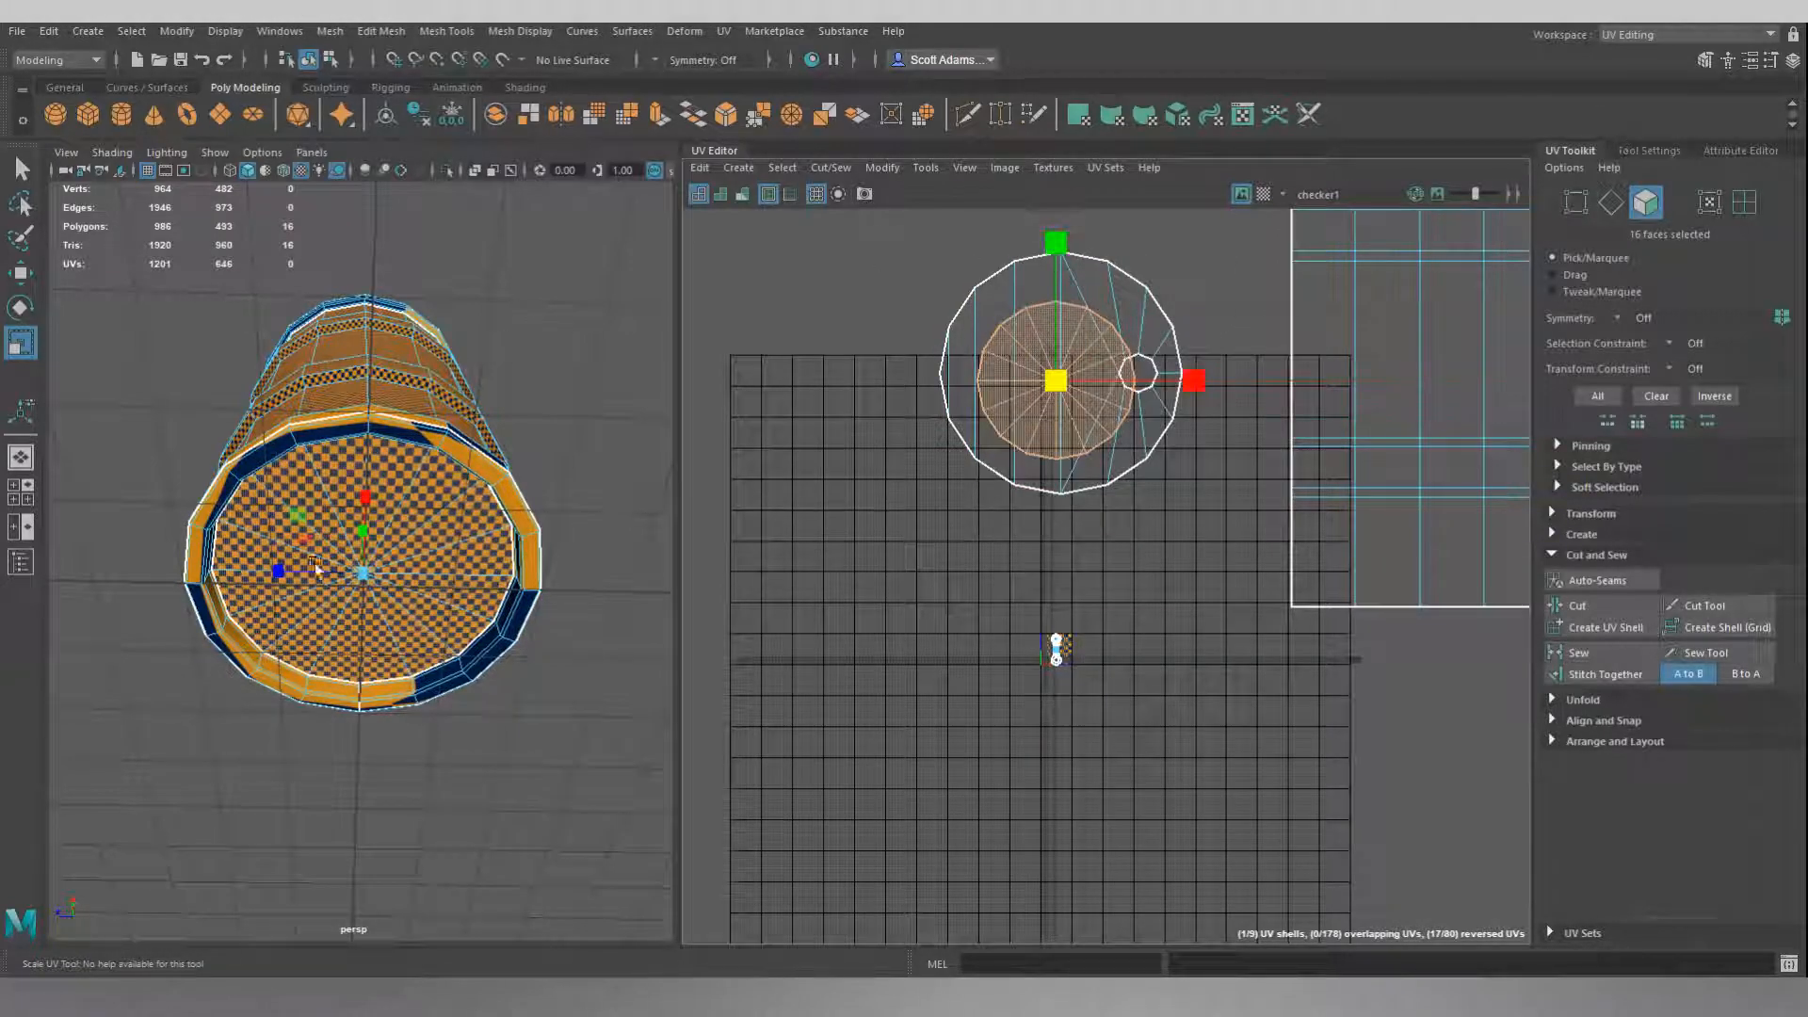
pyautogui.moveTo(1058, 382)
pyautogui.mouseDown()
pyautogui.moveTo(1127, 366)
pyautogui.moveTo(1076, 365)
pyautogui.mouseUp()
pyautogui.press('w')
pyautogui.press('r')
pyautogui.press('w')
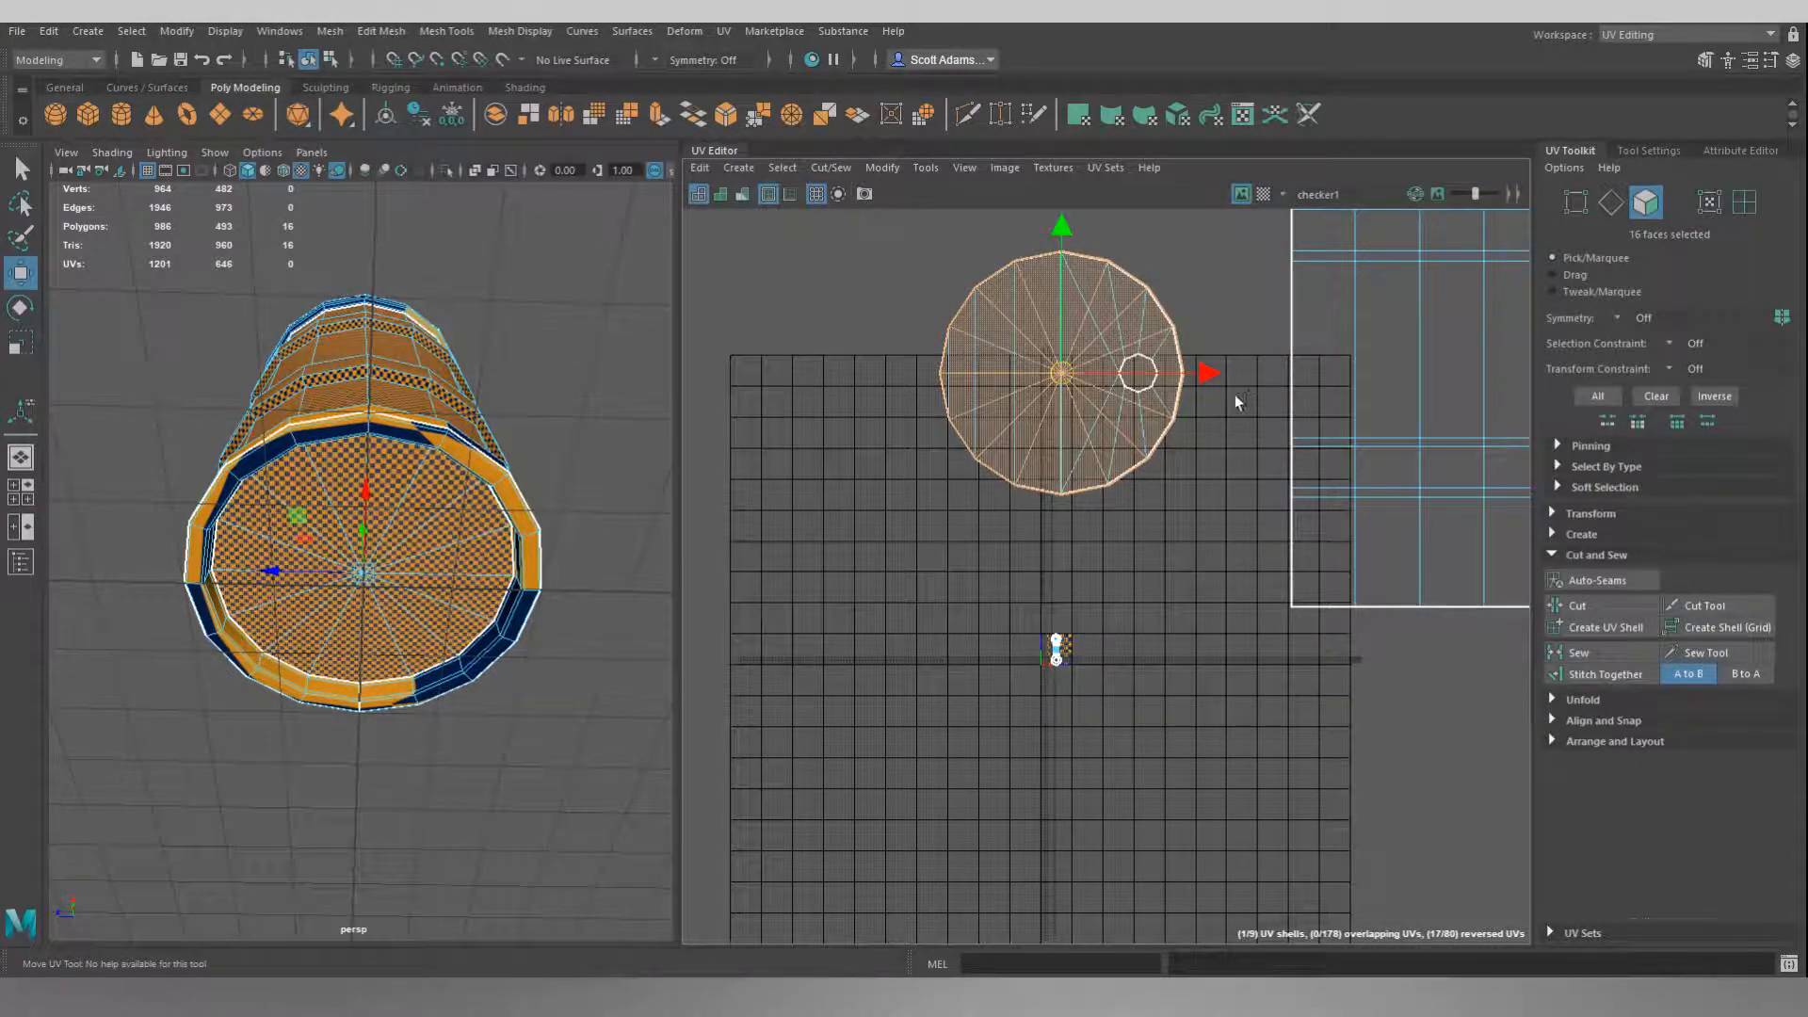
# Move the bottom cap's UV shell horizontally until it sits beside the lid shell without overlapping, and deselect it.
pyautogui.moveTo(1205, 377); pyautogui.dragTo(927, 391)
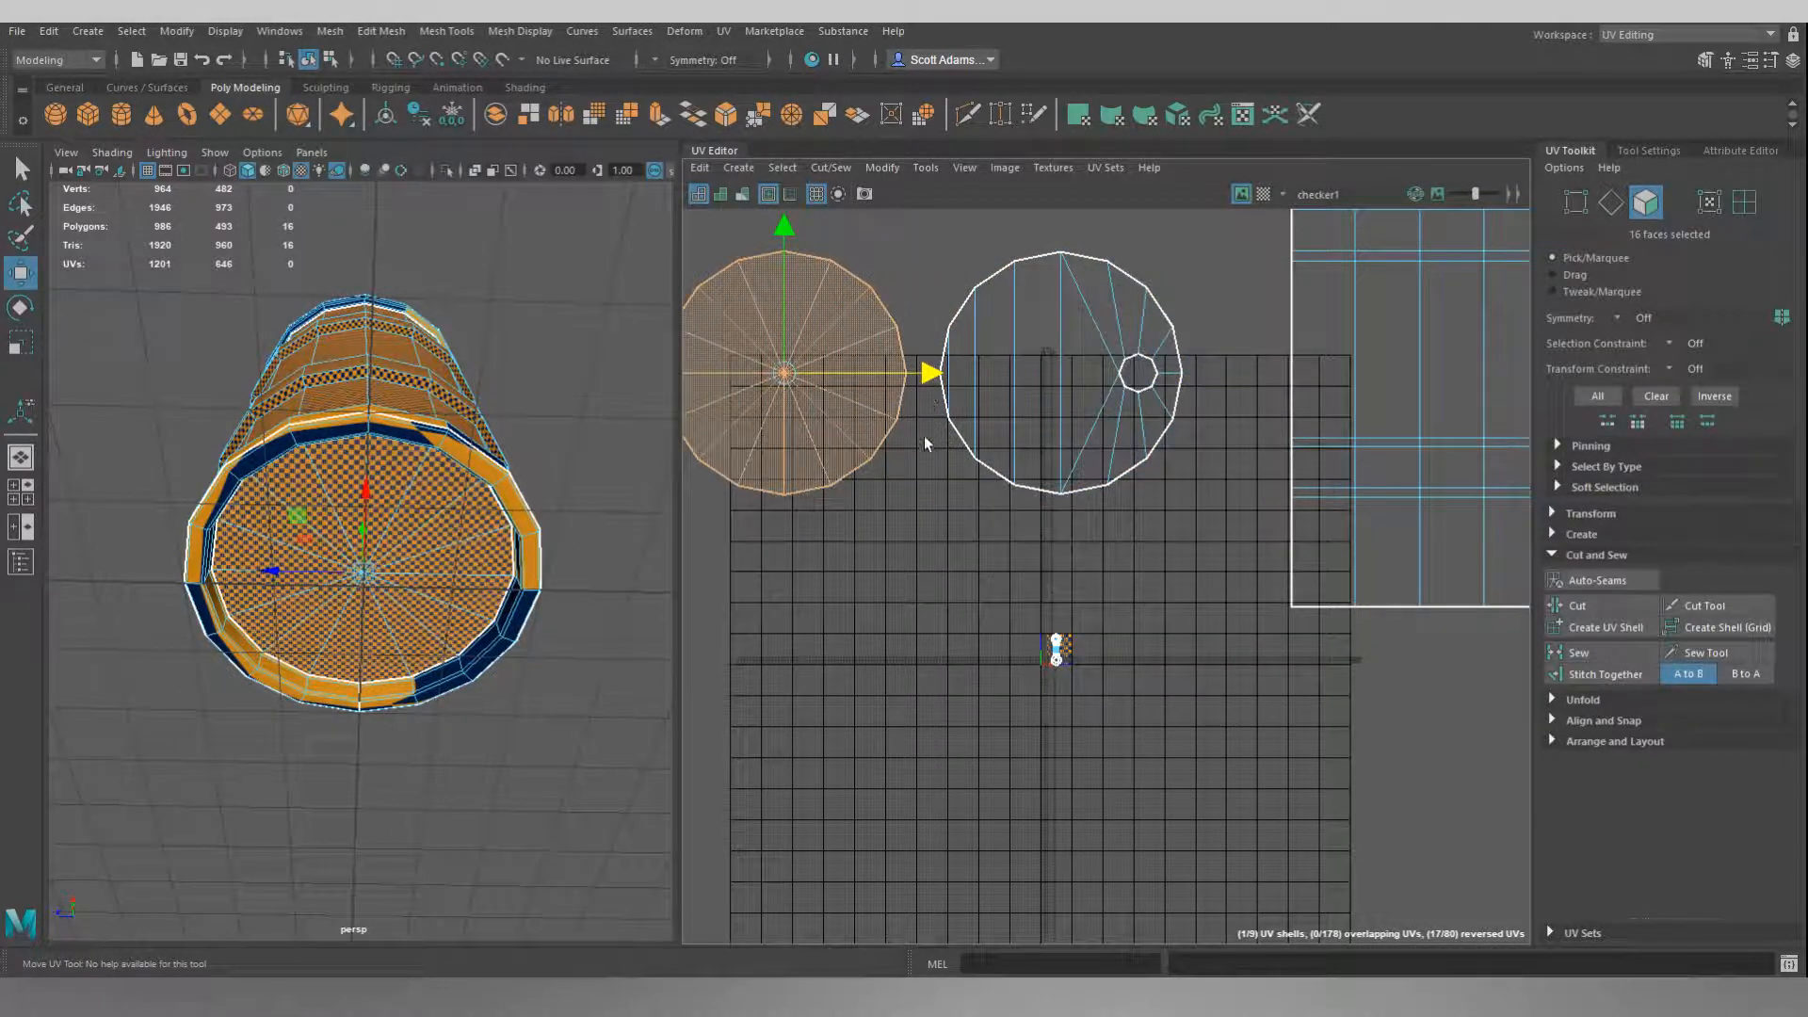
pyautogui.keyDown('alt'); pyautogui.moveTo(928, 525); pyautogui.dragTo(1005, 602, button='middle'); pyautogui.keyUp('alt')
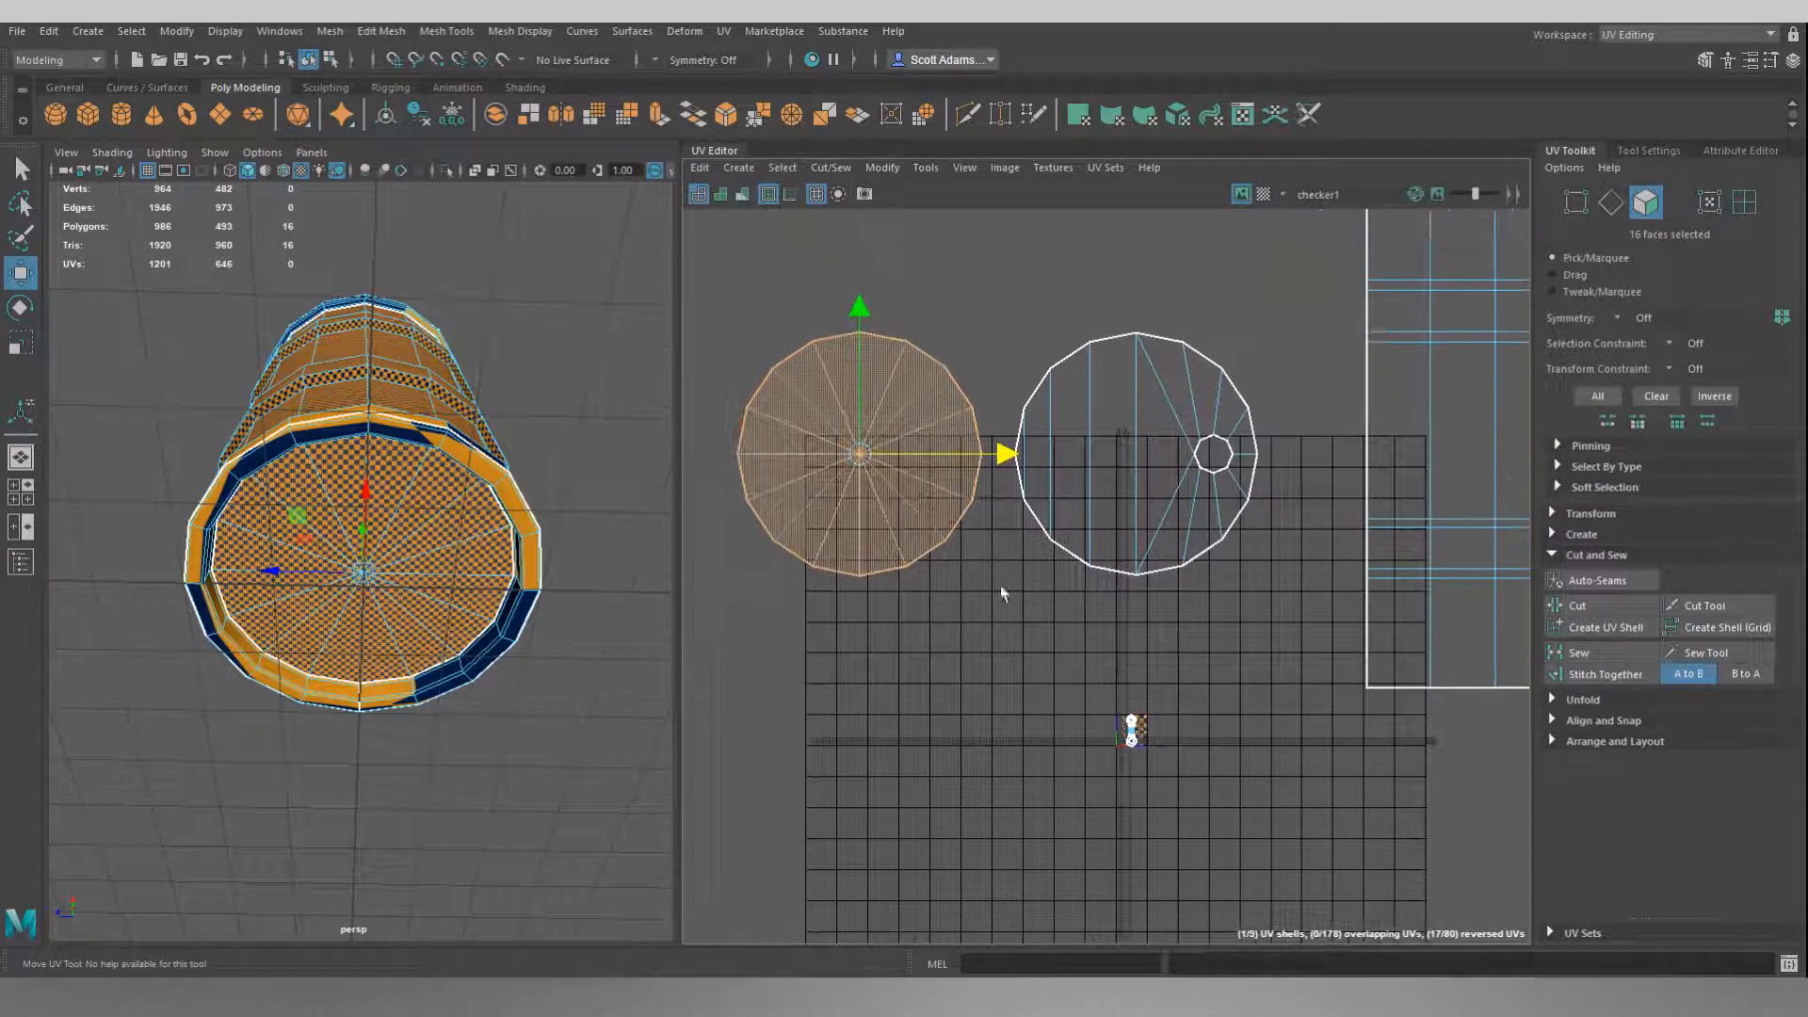
pyautogui.click(1000, 345)
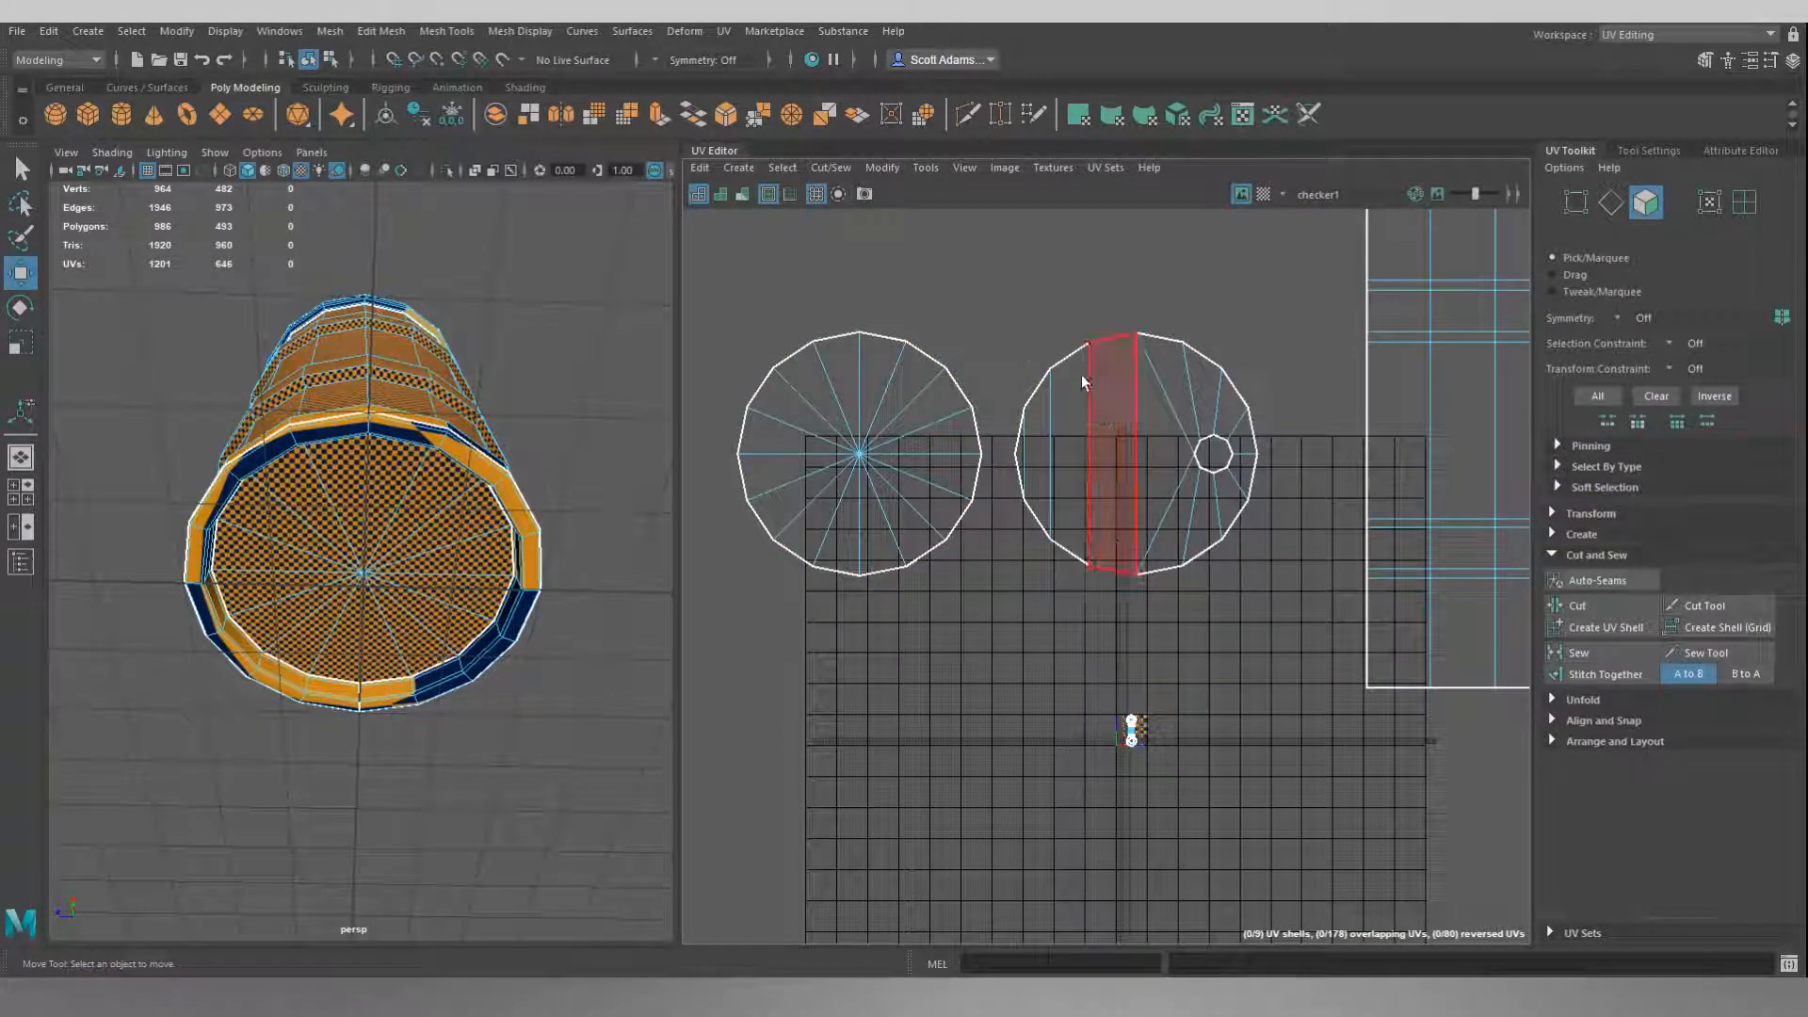
# Examine the barrel from below, above and the side to compare checker sizes on both caps and the side walls.
pyautogui.moveTo(973, 266); pyautogui.dragTo(973, 317, button='right')
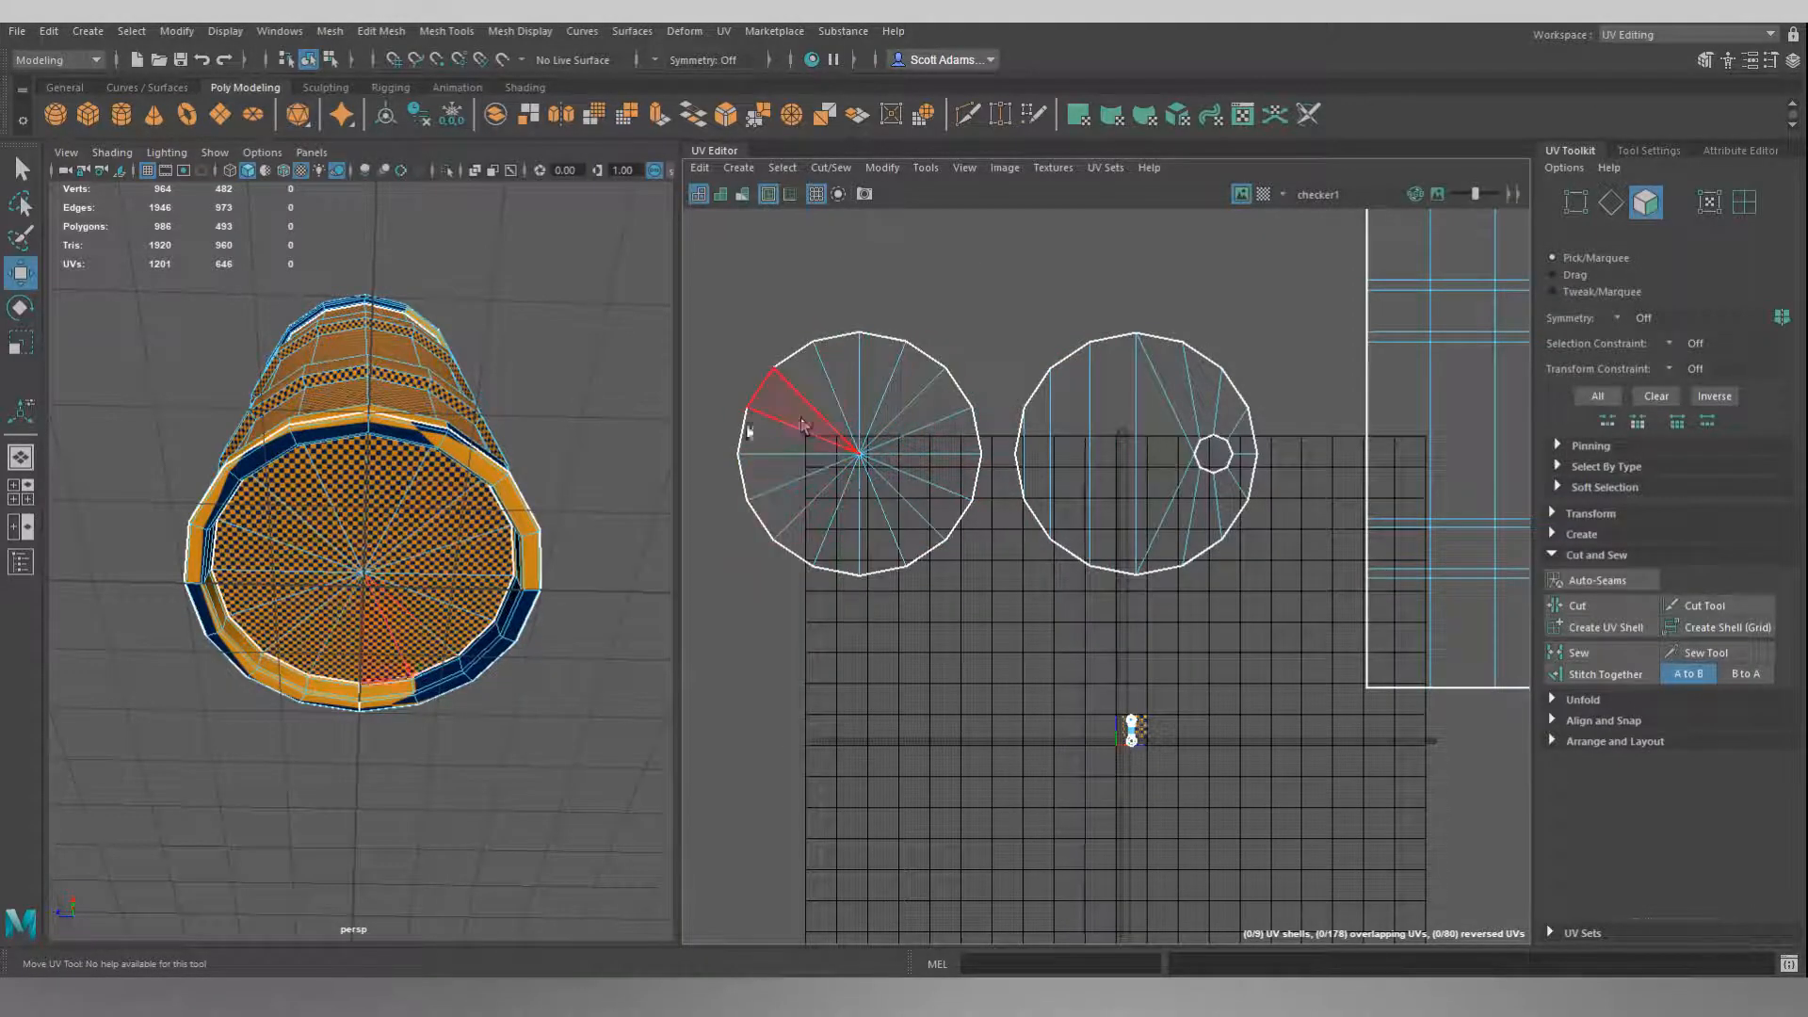
pyautogui.keyDown('alt'); pyautogui.moveTo(490, 405); pyautogui.dragTo(405, 650); pyautogui.keyUp('alt')
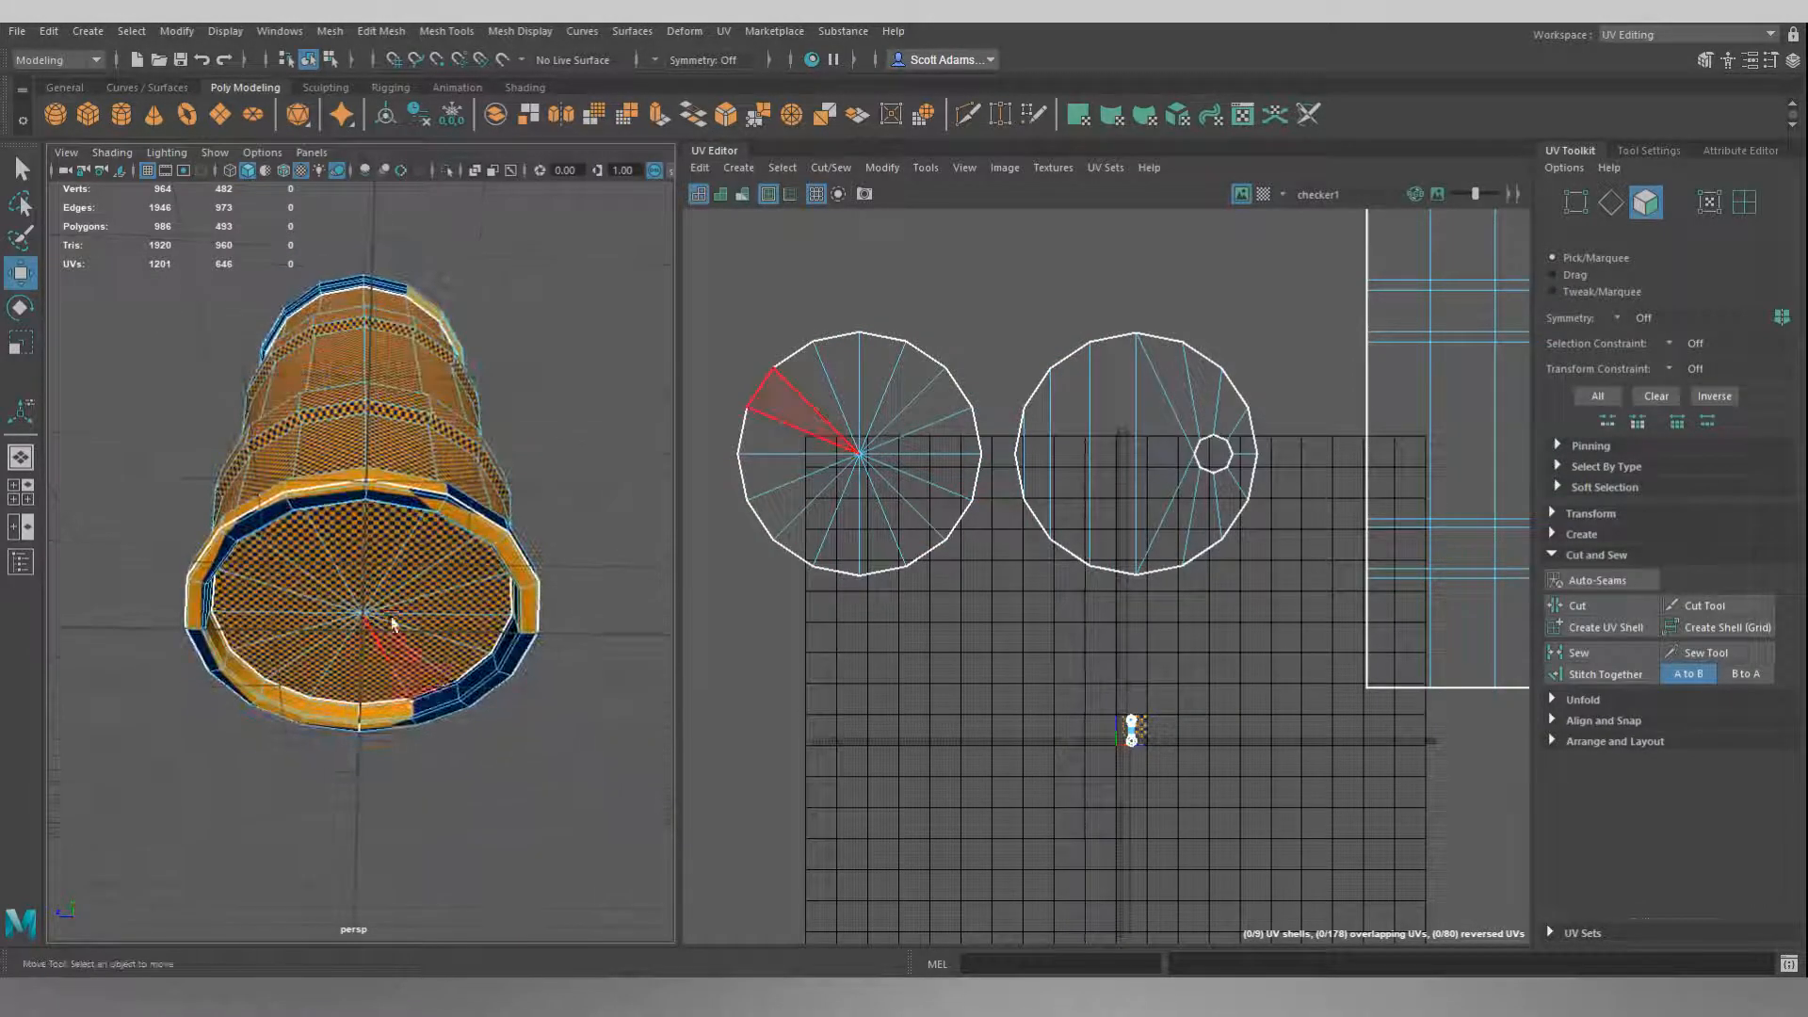
pyautogui.keyDown('alt'); pyautogui.moveTo(529, 384); pyautogui.dragTo(523, 435); pyautogui.keyUp('alt')
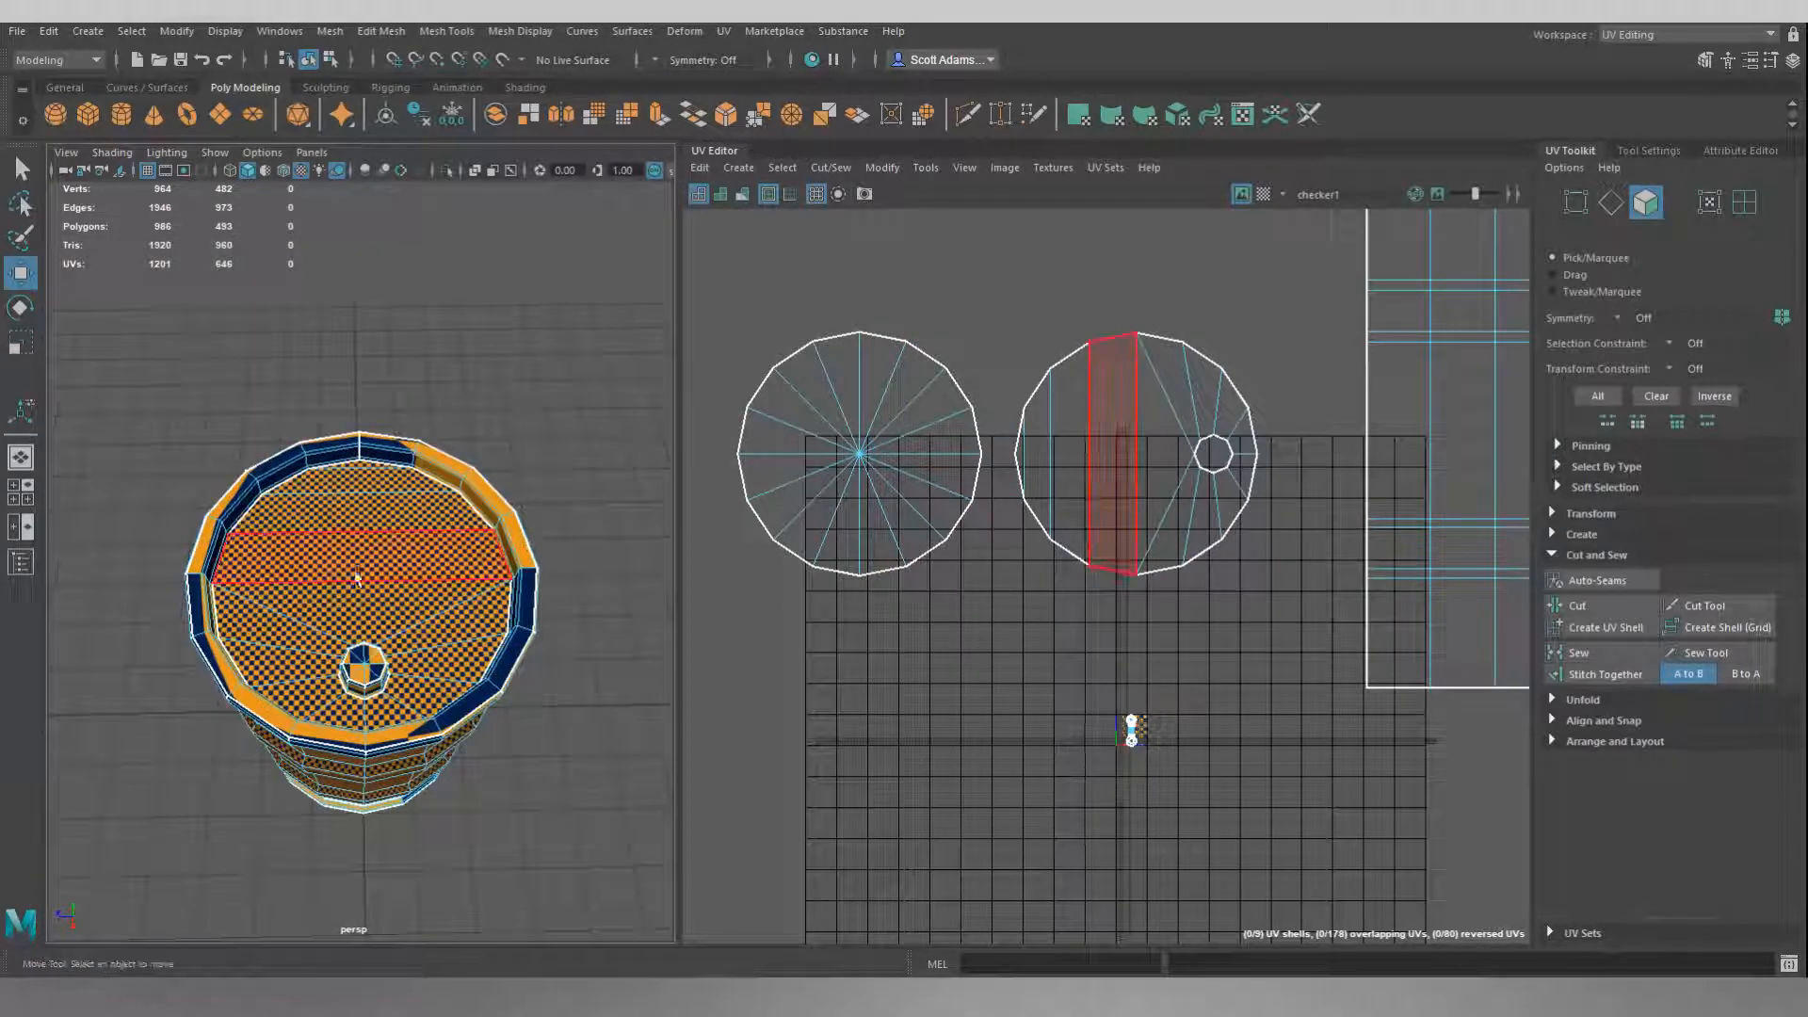
pyautogui.keyDown('alt'); pyautogui.moveTo(575, 352); pyautogui.dragTo(572, 337); pyautogui.keyUp('alt')
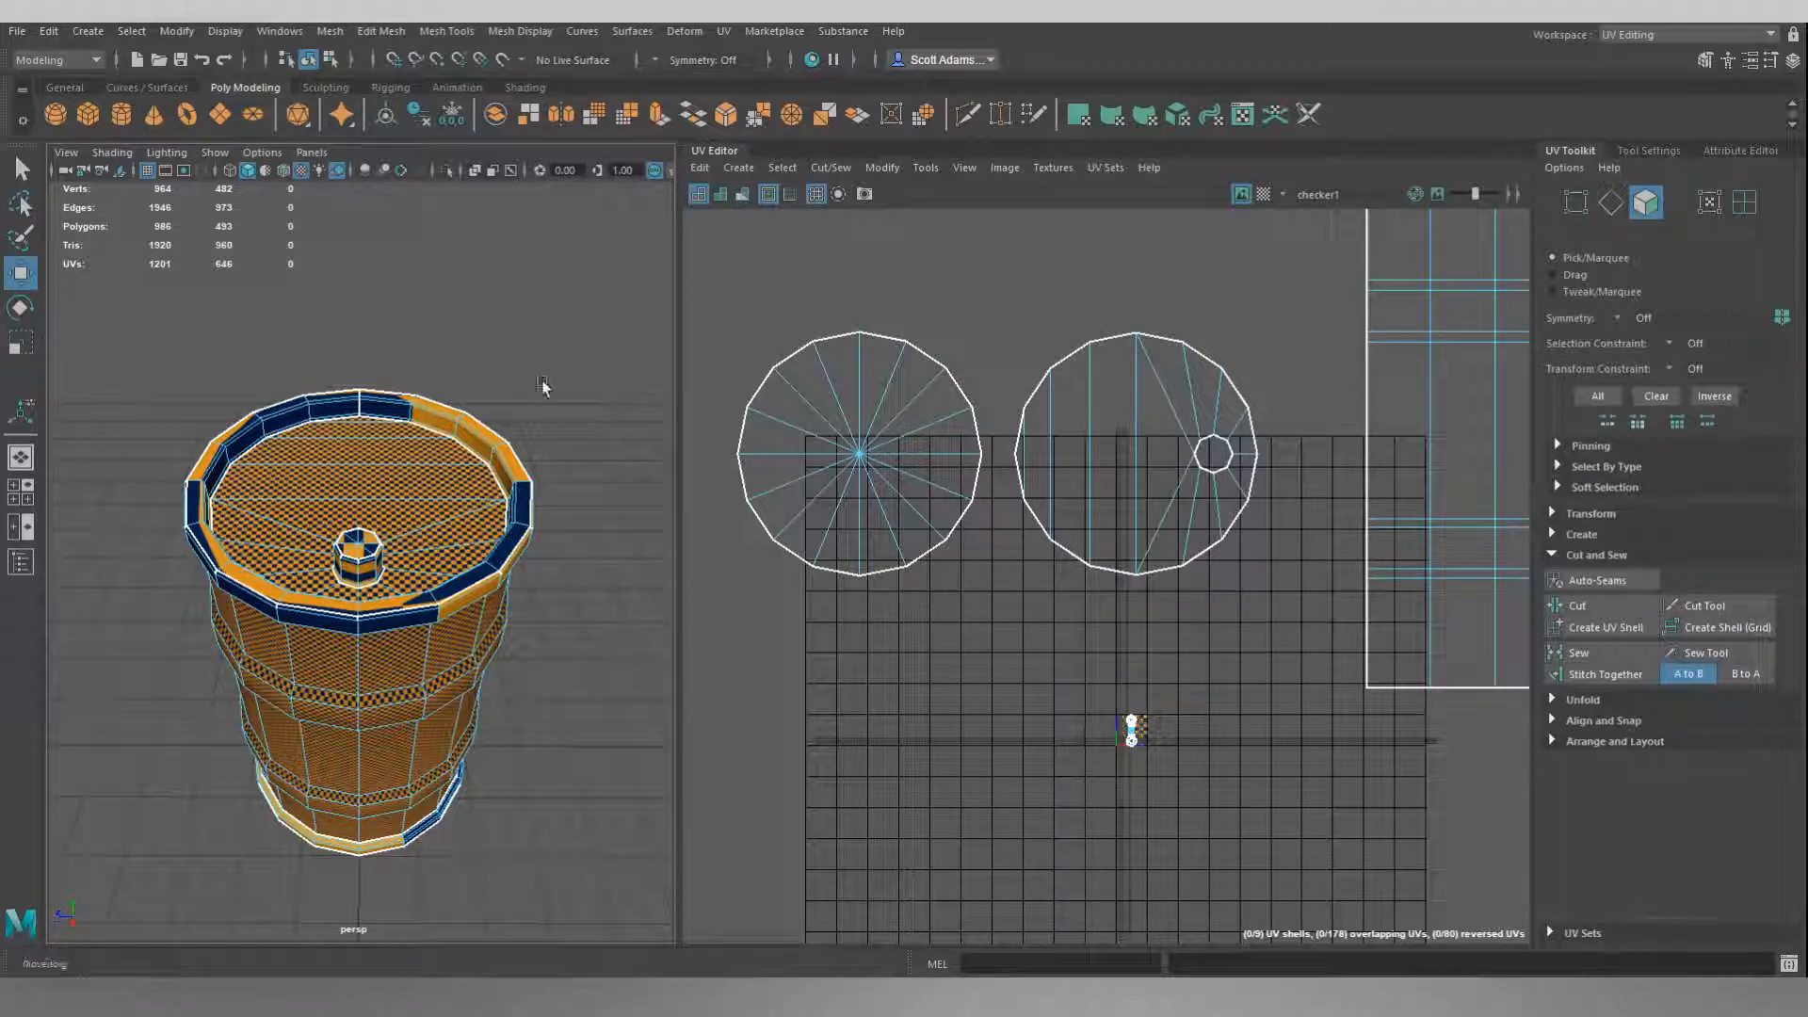
pyautogui.moveTo(553, 727)
pyautogui.keyDown('alt'); pyautogui.mouseDown()
pyautogui.moveTo(546, 678)
pyautogui.moveTo(531, 727)
pyautogui.mouseUp(); pyautogui.keyUp('alt')
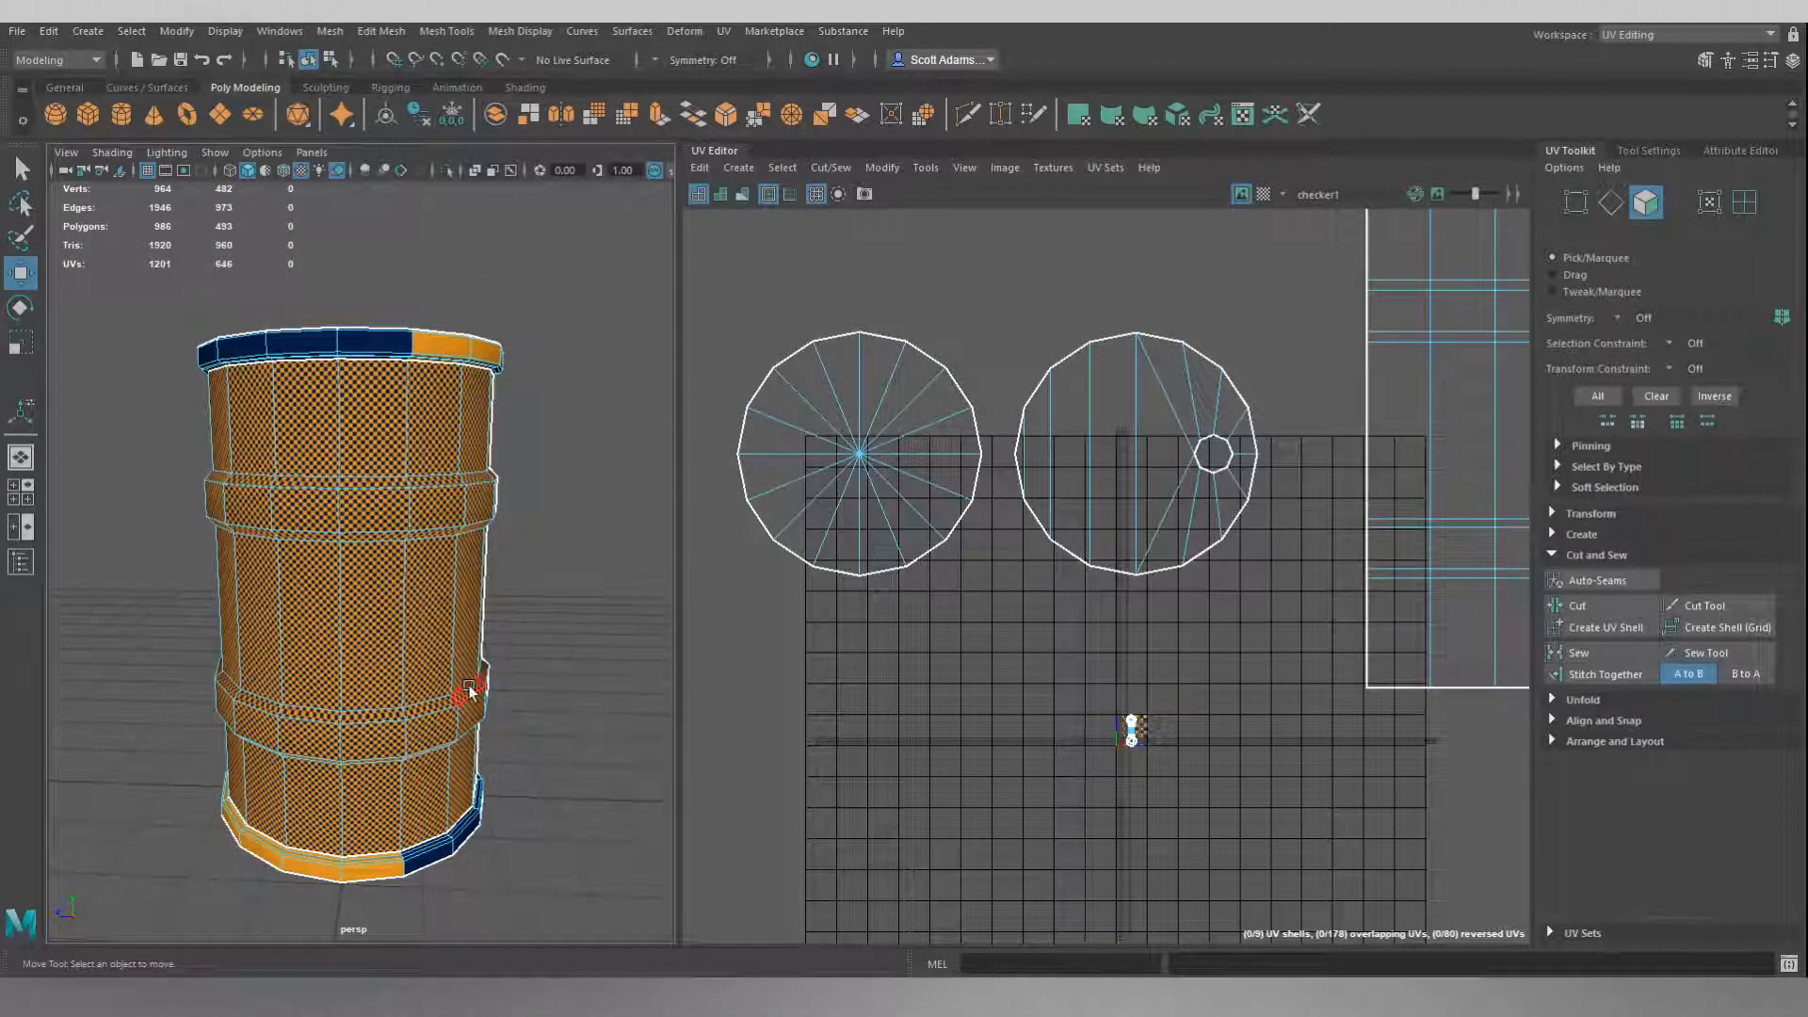
pyautogui.keyDown('alt'); pyautogui.moveTo(476, 678); pyautogui.dragTo(572, 613); pyautogui.keyUp('alt')
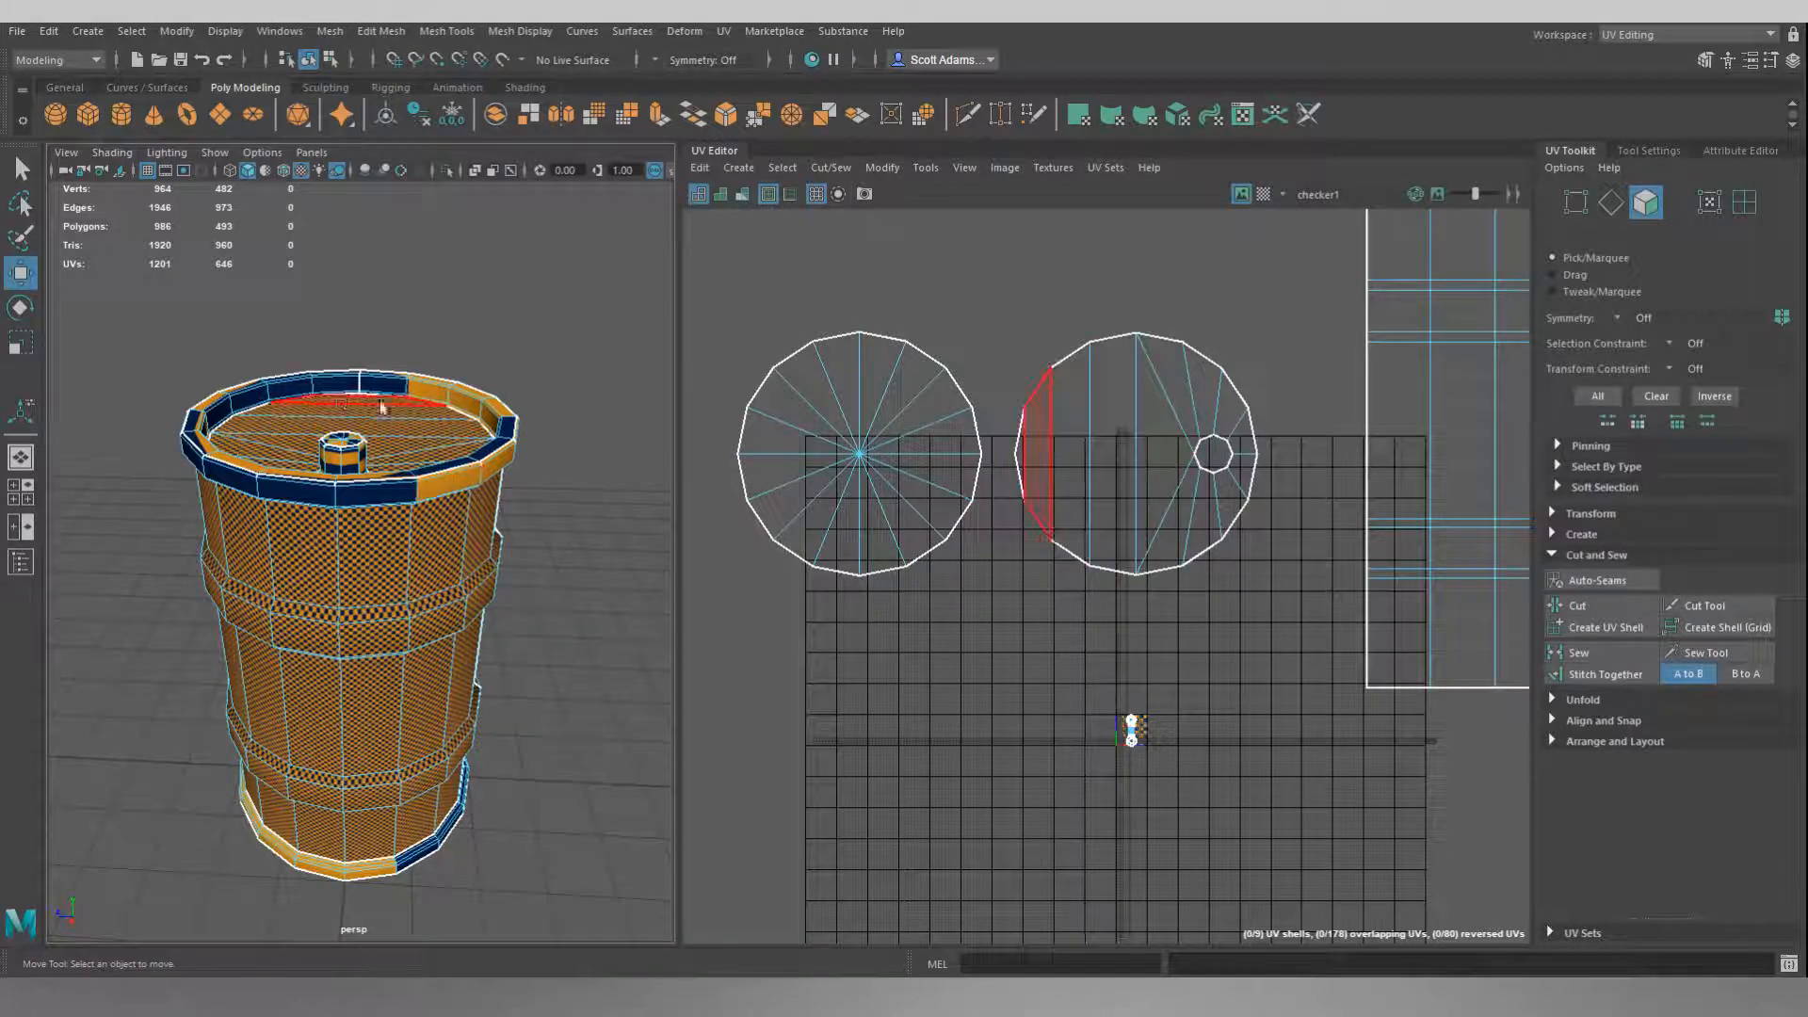
pyautogui.keyDown('alt'); pyautogui.moveTo(531, 739); pyautogui.dragTo(377, 612); pyautogui.keyUp('alt')
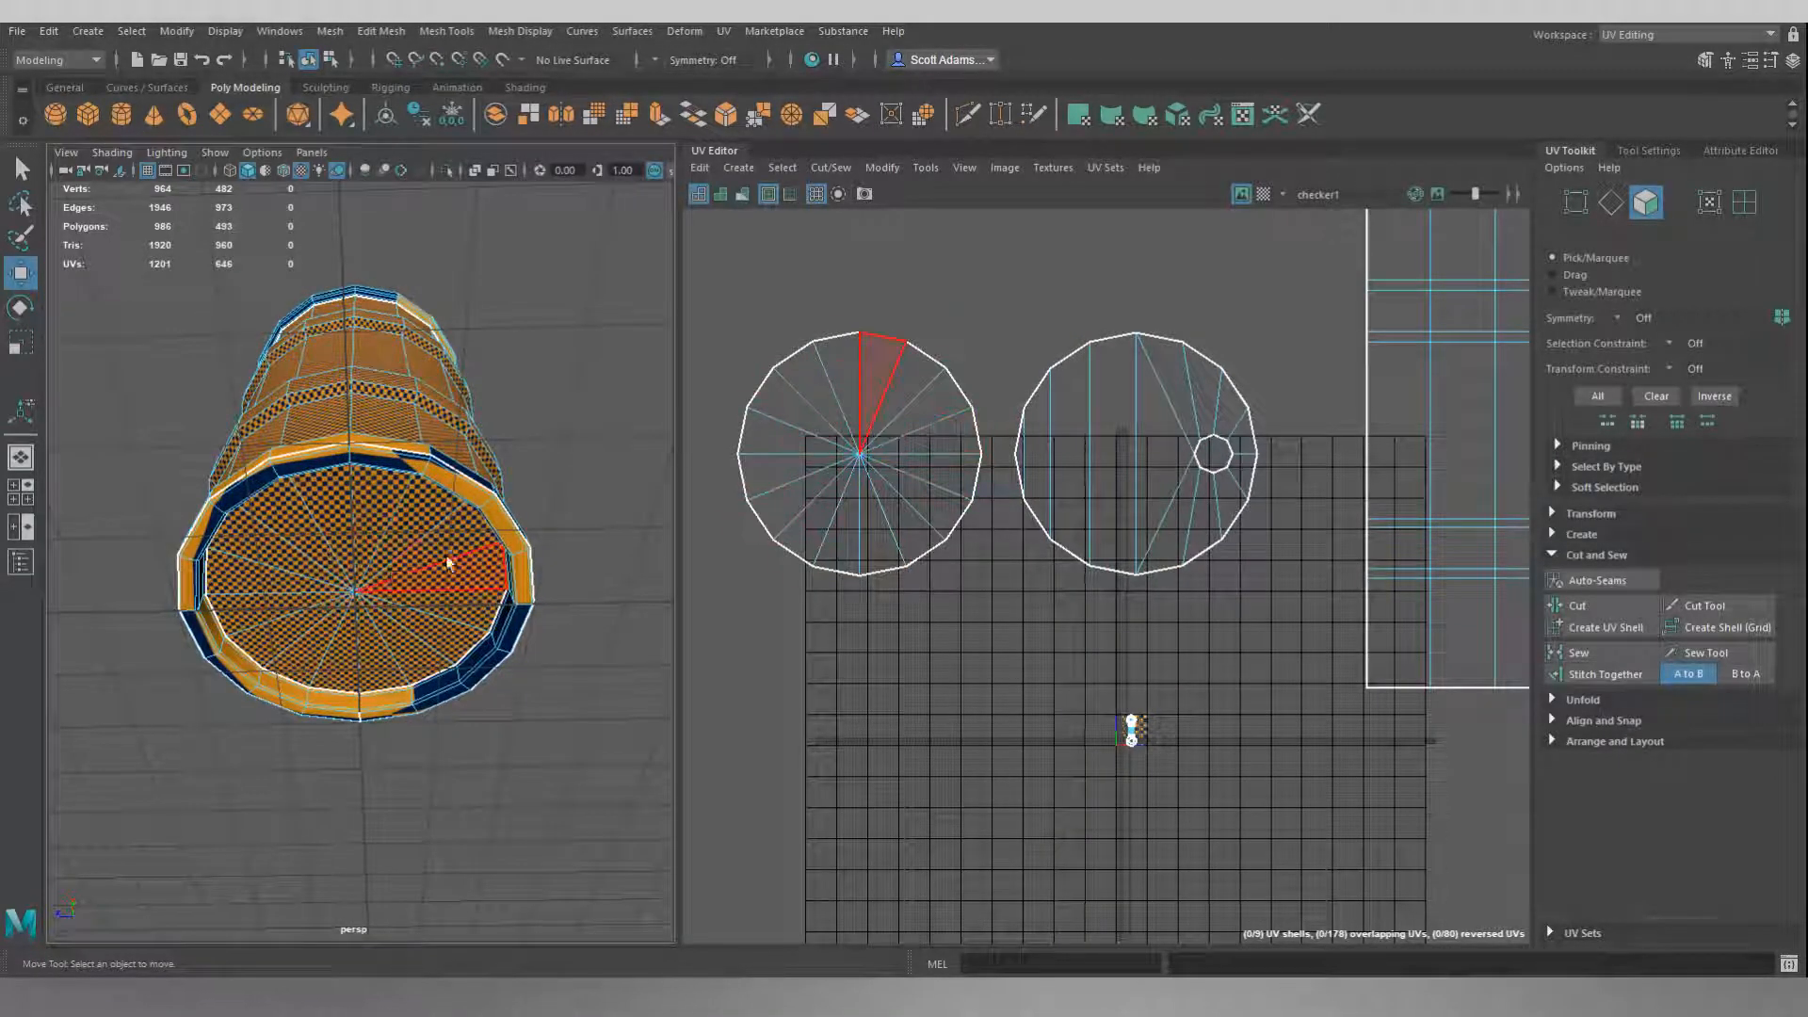
pyautogui.keyDown('alt'); pyautogui.moveTo(580, 398); pyautogui.dragTo(562, 515); pyautogui.keyUp('alt')
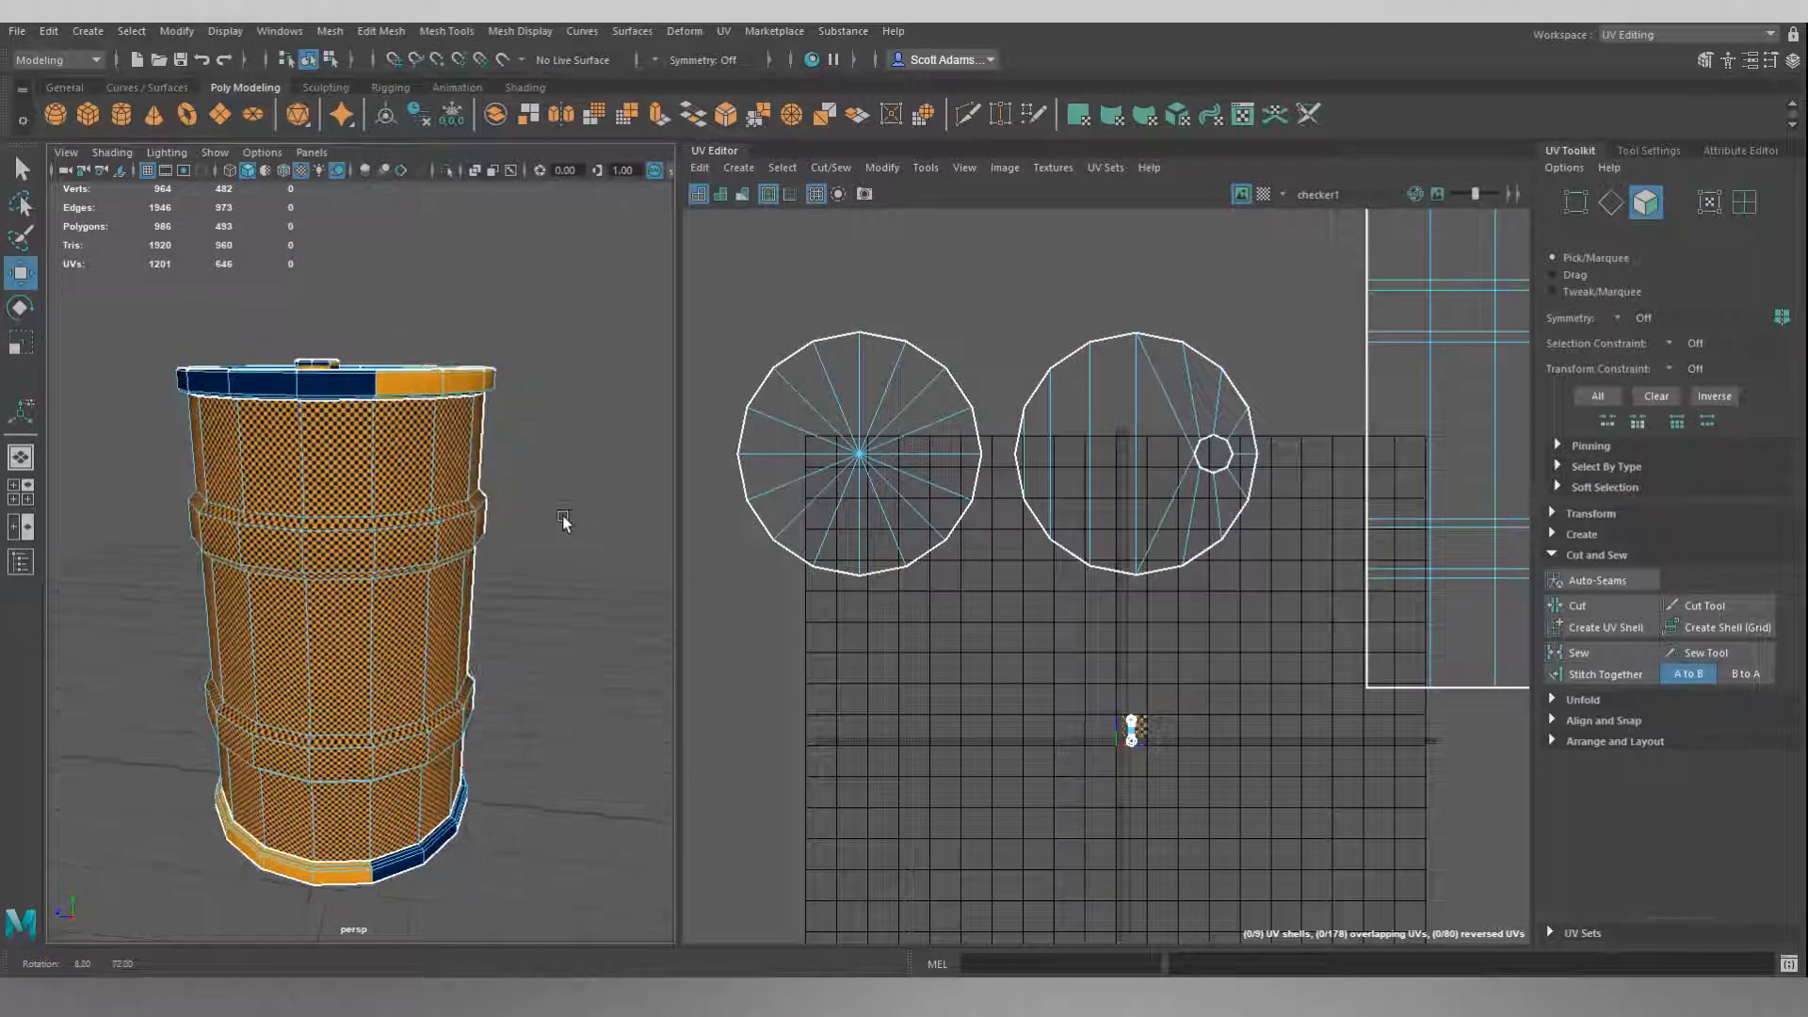
# Display the UV shells shaded and compare the facing colours of the bottom cap, lid and side walls.
pyautogui.click(719, 197)
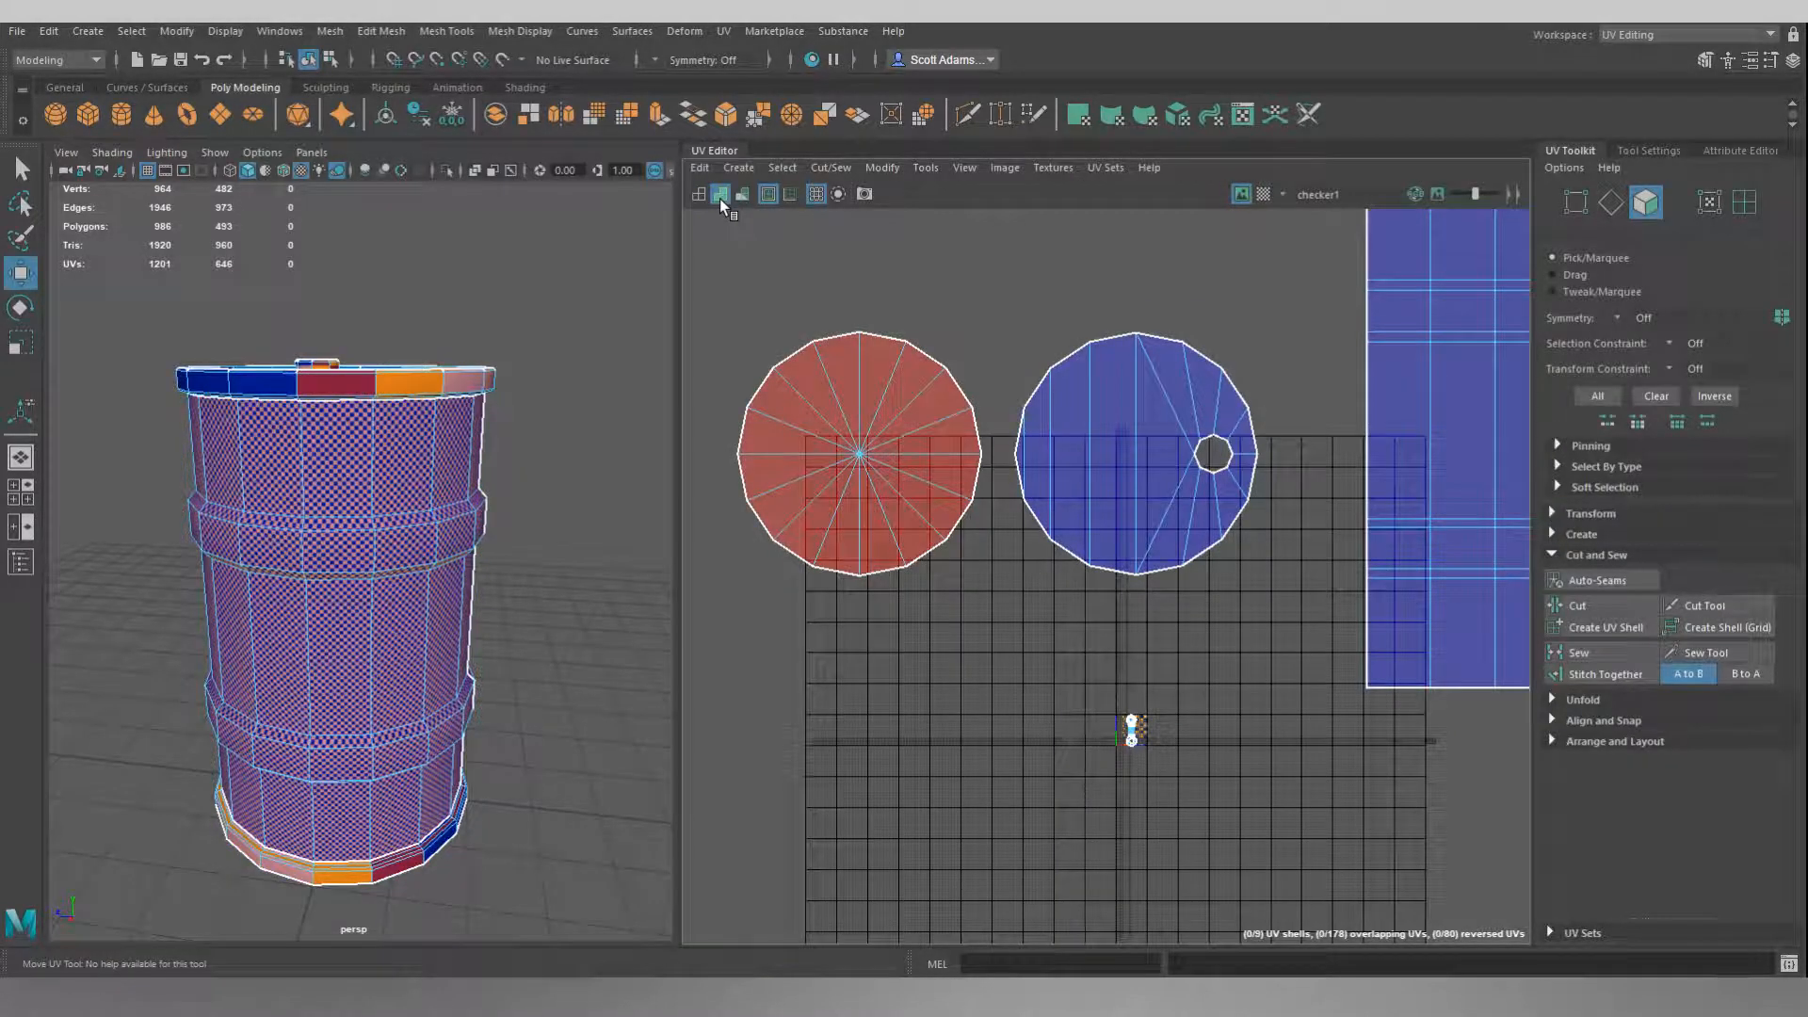
pyautogui.scroll(-5, 986, 399)
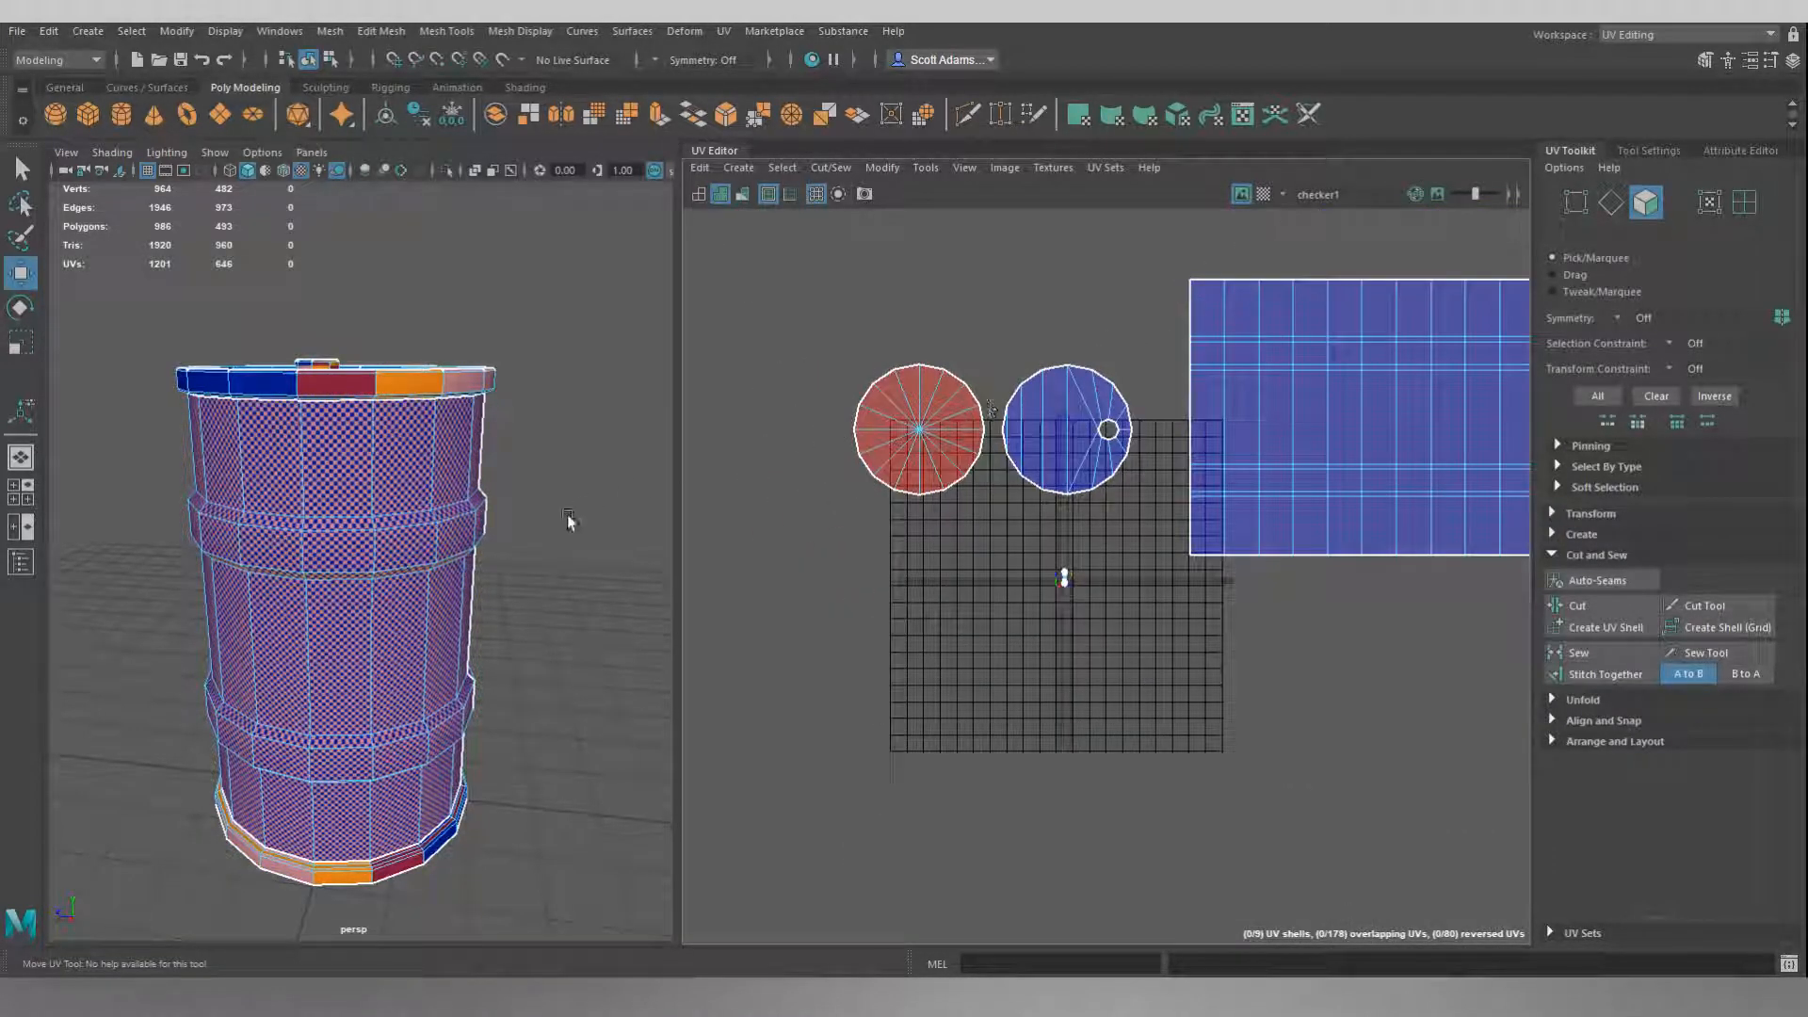
pyautogui.keyDown('alt'); pyautogui.moveTo(1079, 320); pyautogui.dragTo(1017, 376, button='middle'); pyautogui.keyUp('alt')
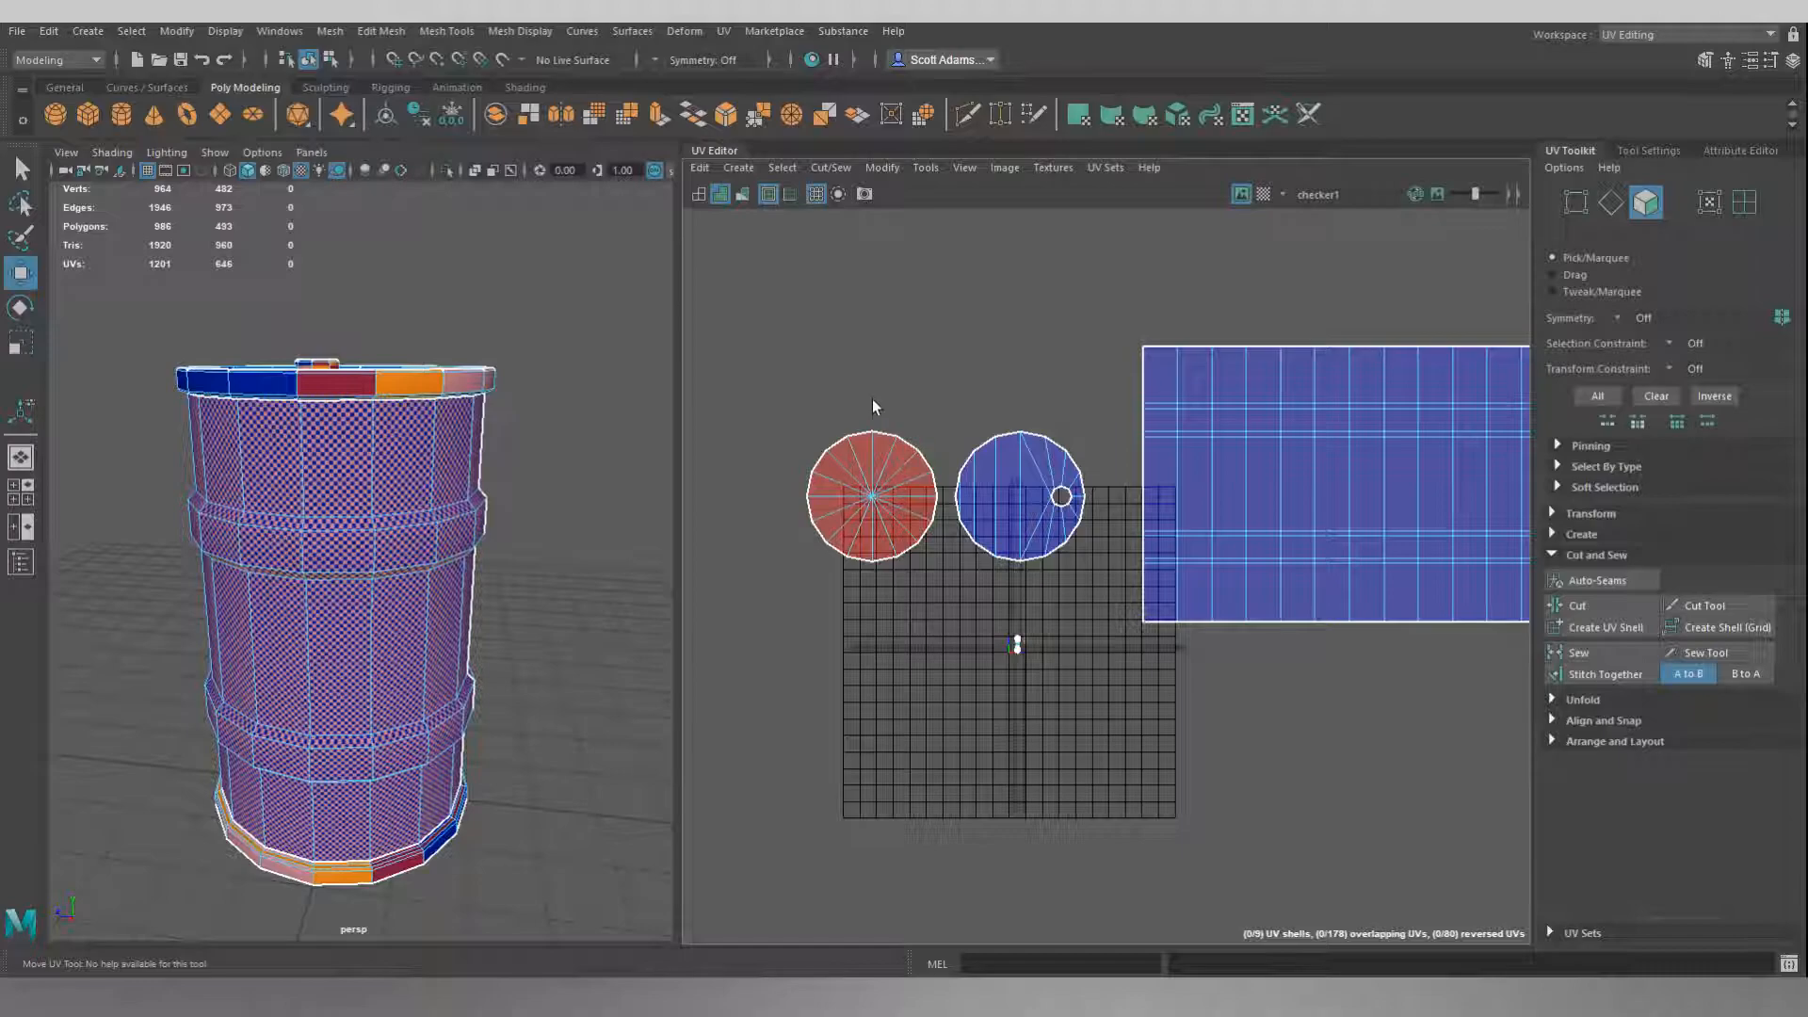
pyautogui.keyDown('alt'); pyautogui.moveTo(556, 636); pyautogui.dragTo(593, 471); pyautogui.keyUp('alt')
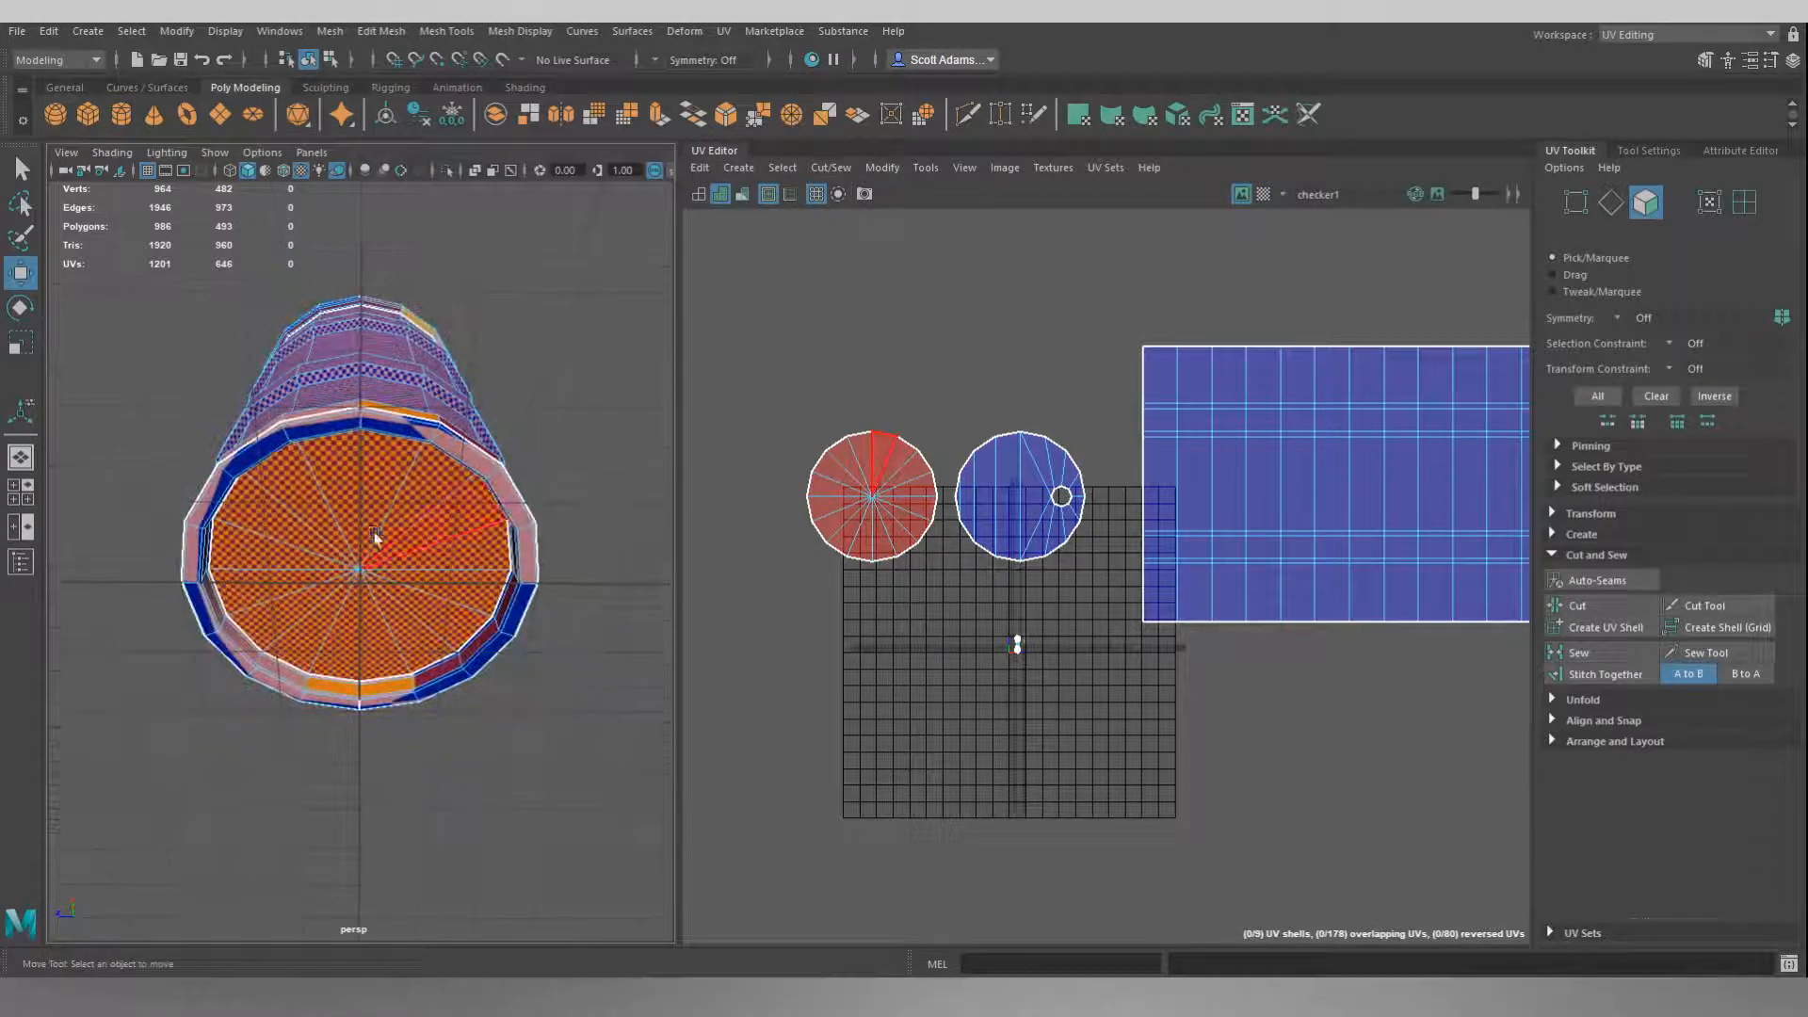
pyautogui.keyDown('alt'); pyautogui.moveTo(919, 375); pyautogui.dragTo(839, 408, button='middle'); pyautogui.keyUp('alt')
pyautogui.keyDown('alt'); pyautogui.moveTo(527, 386); pyautogui.dragTo(523, 530); pyautogui.keyUp('alt')
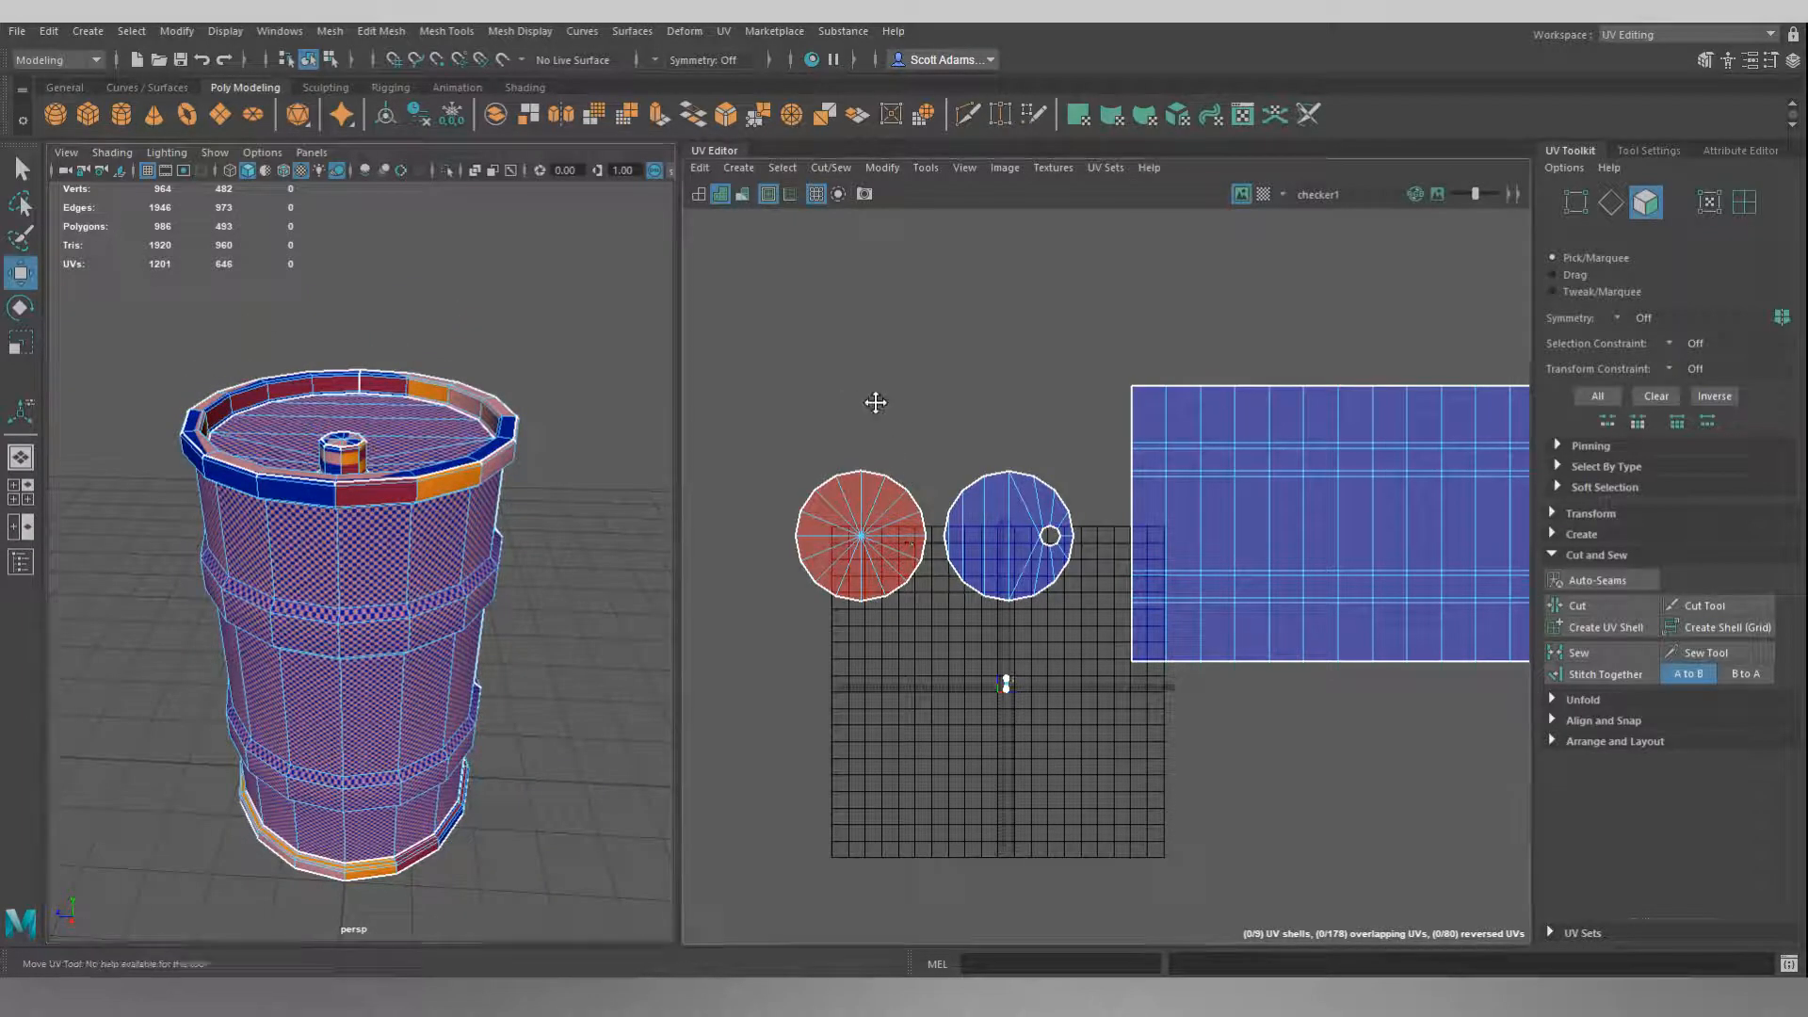
# Flip the whole bottom cap UV shell to correct its reversed facing, deselect it, and return the shells to wireframe display.
pyautogui.keyDown('alt'); pyautogui.moveTo(875, 411); pyautogui.dragTo(911, 410, button='middle'); pyautogui.keyUp('alt')
pyautogui.rightClick(910, 403)
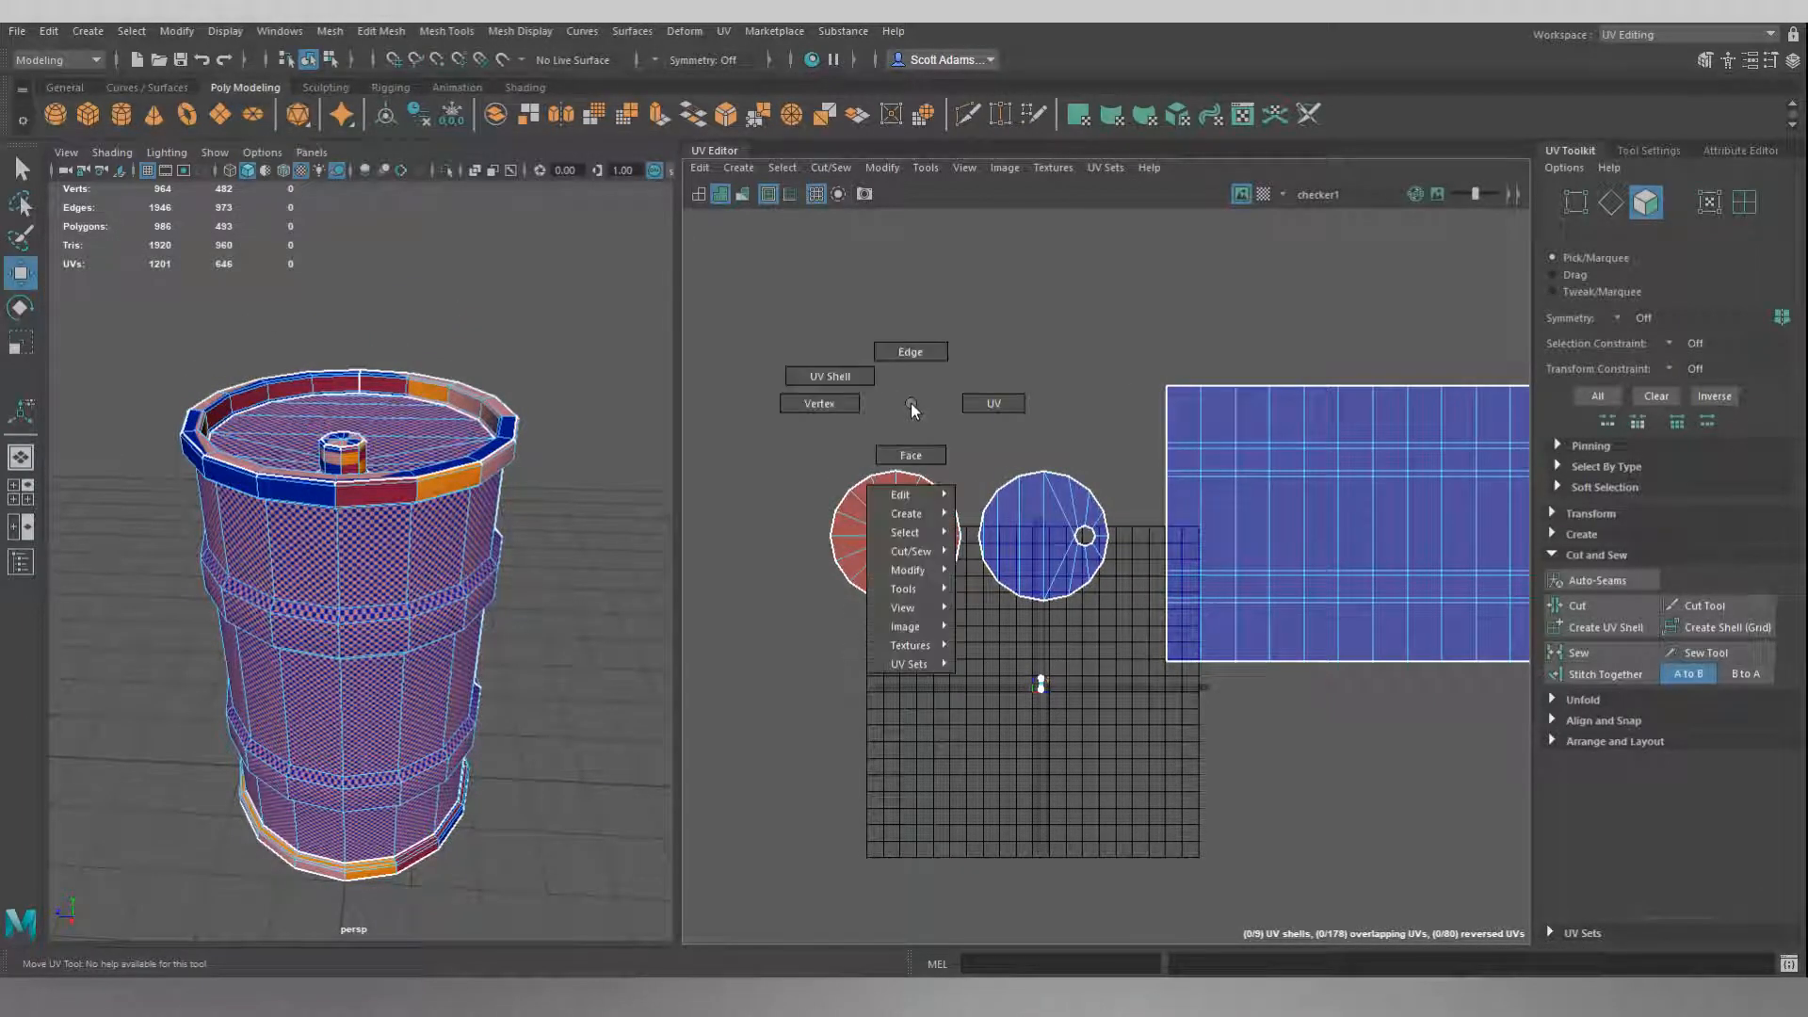
pyautogui.click(848, 376)
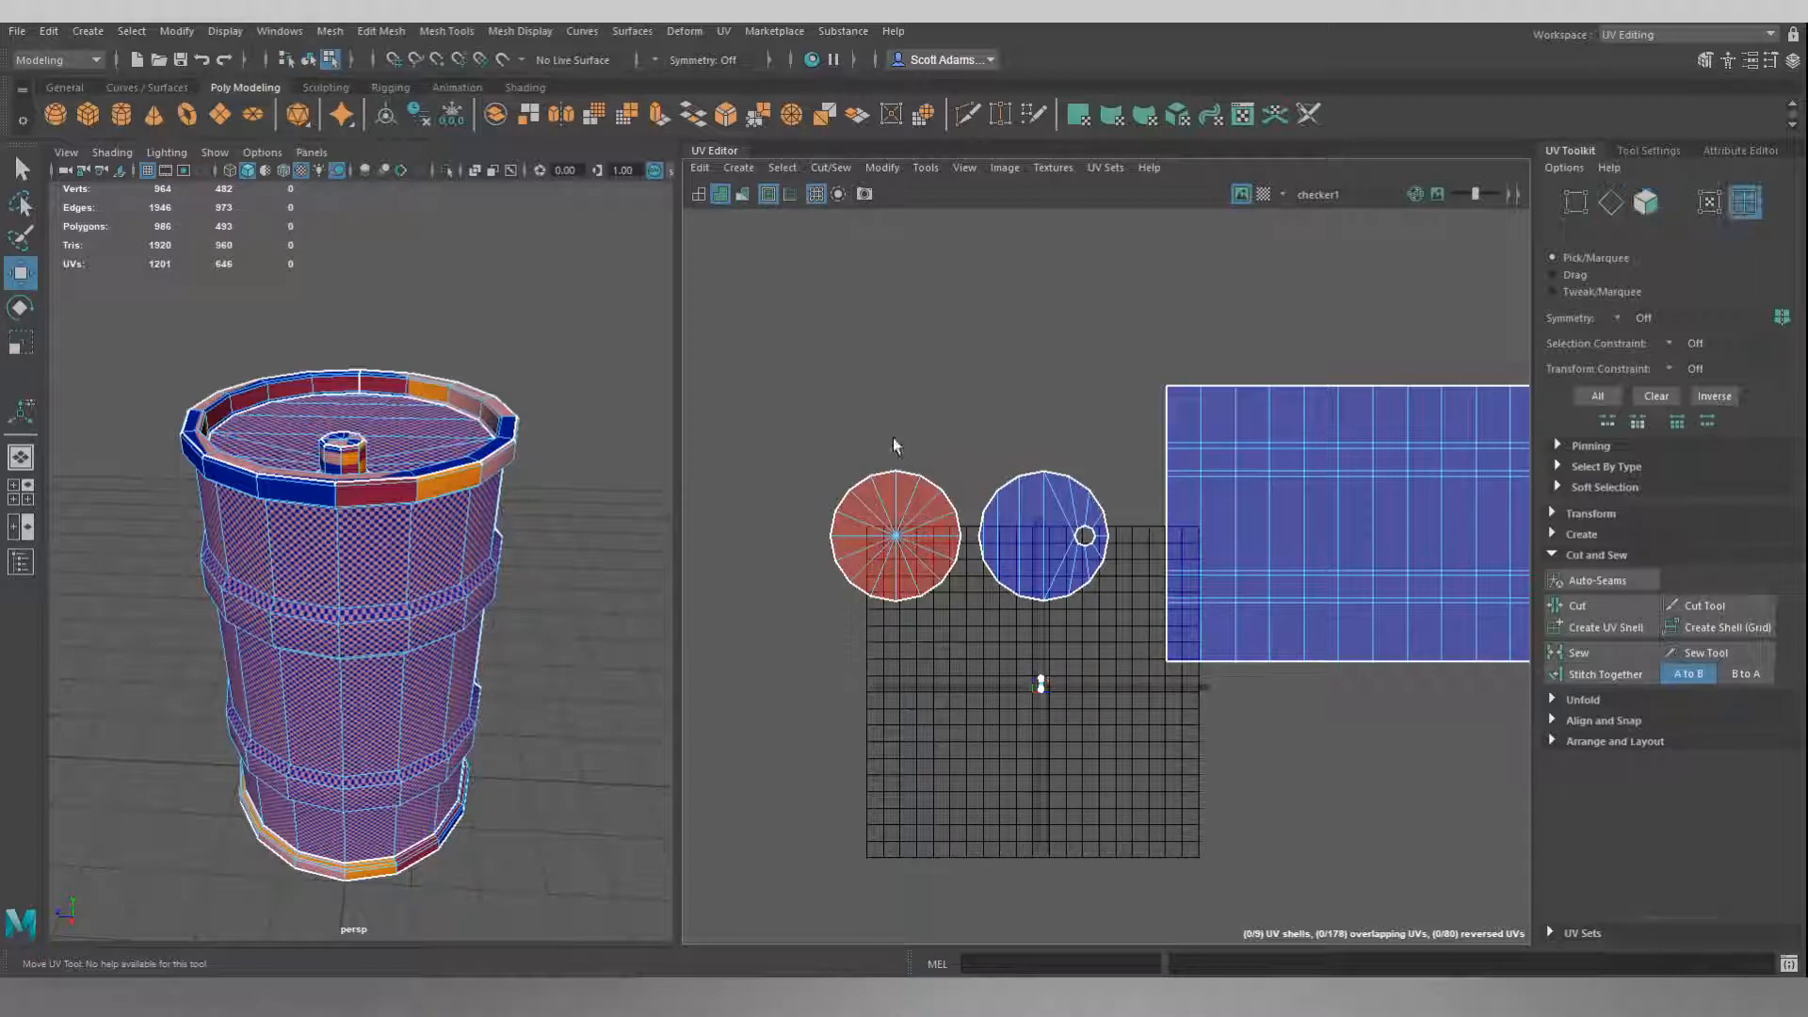
pyautogui.click(911, 513)
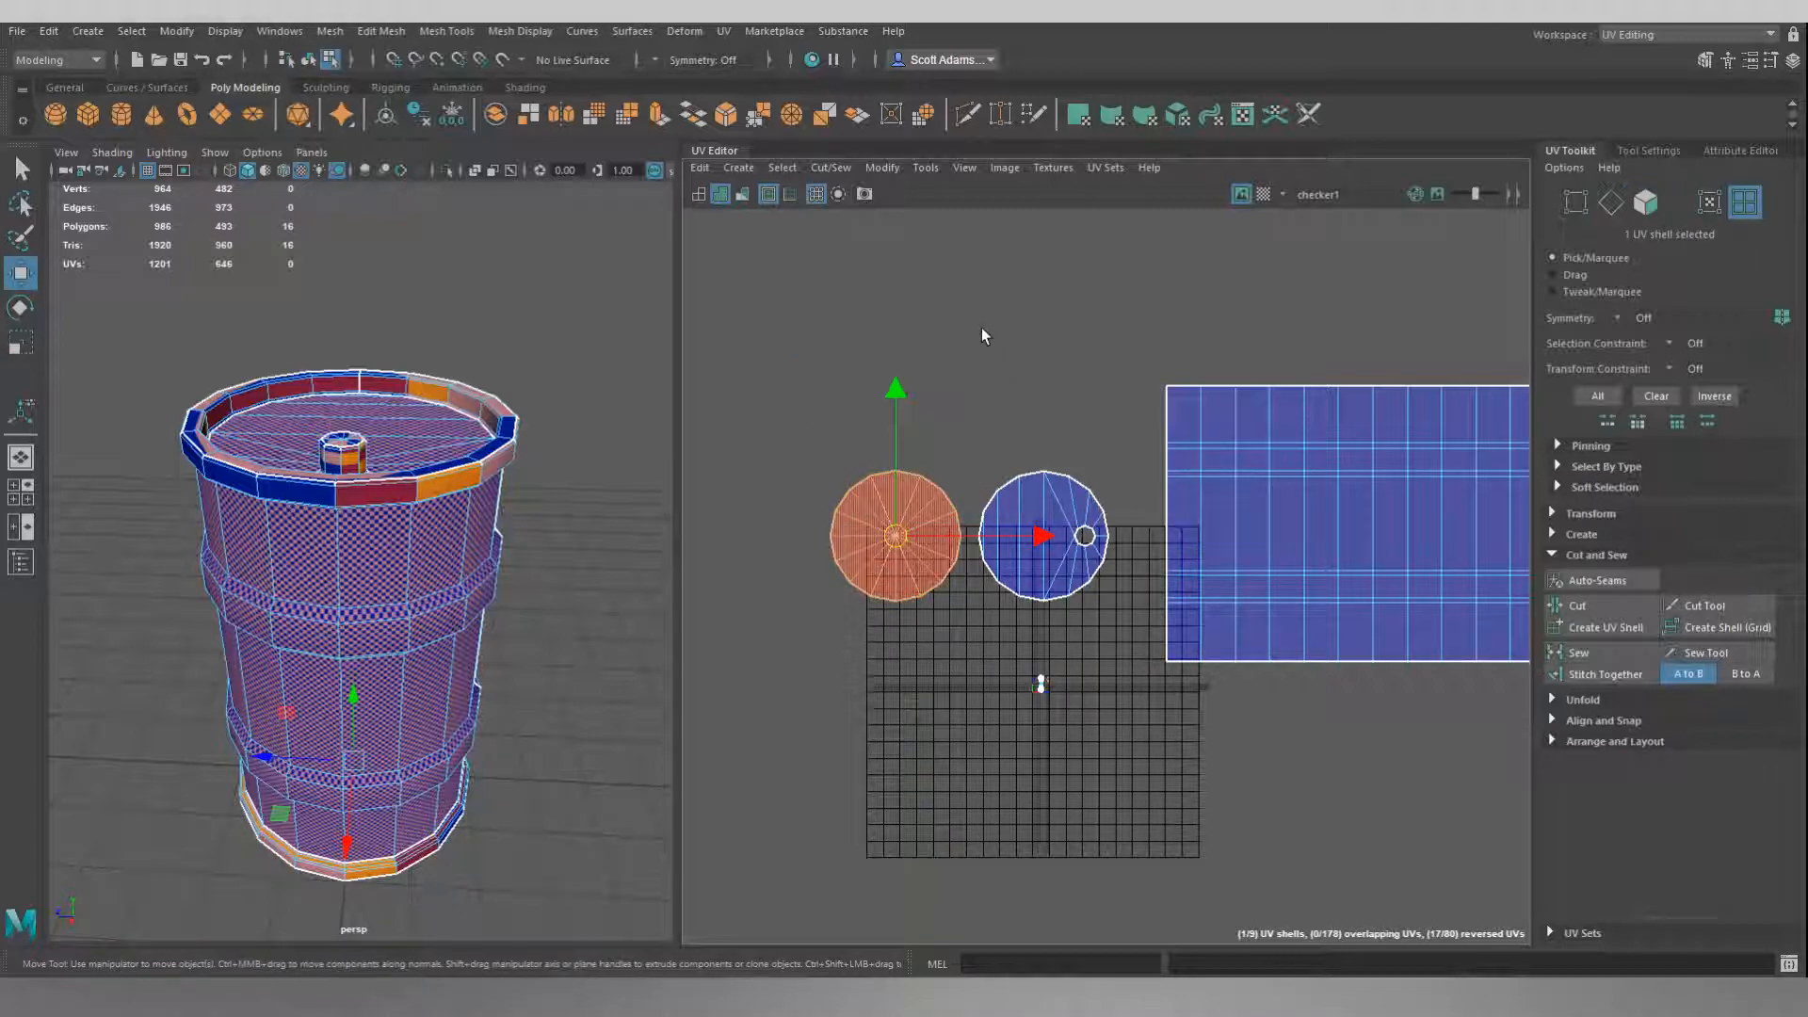
pyautogui.click(885, 170)
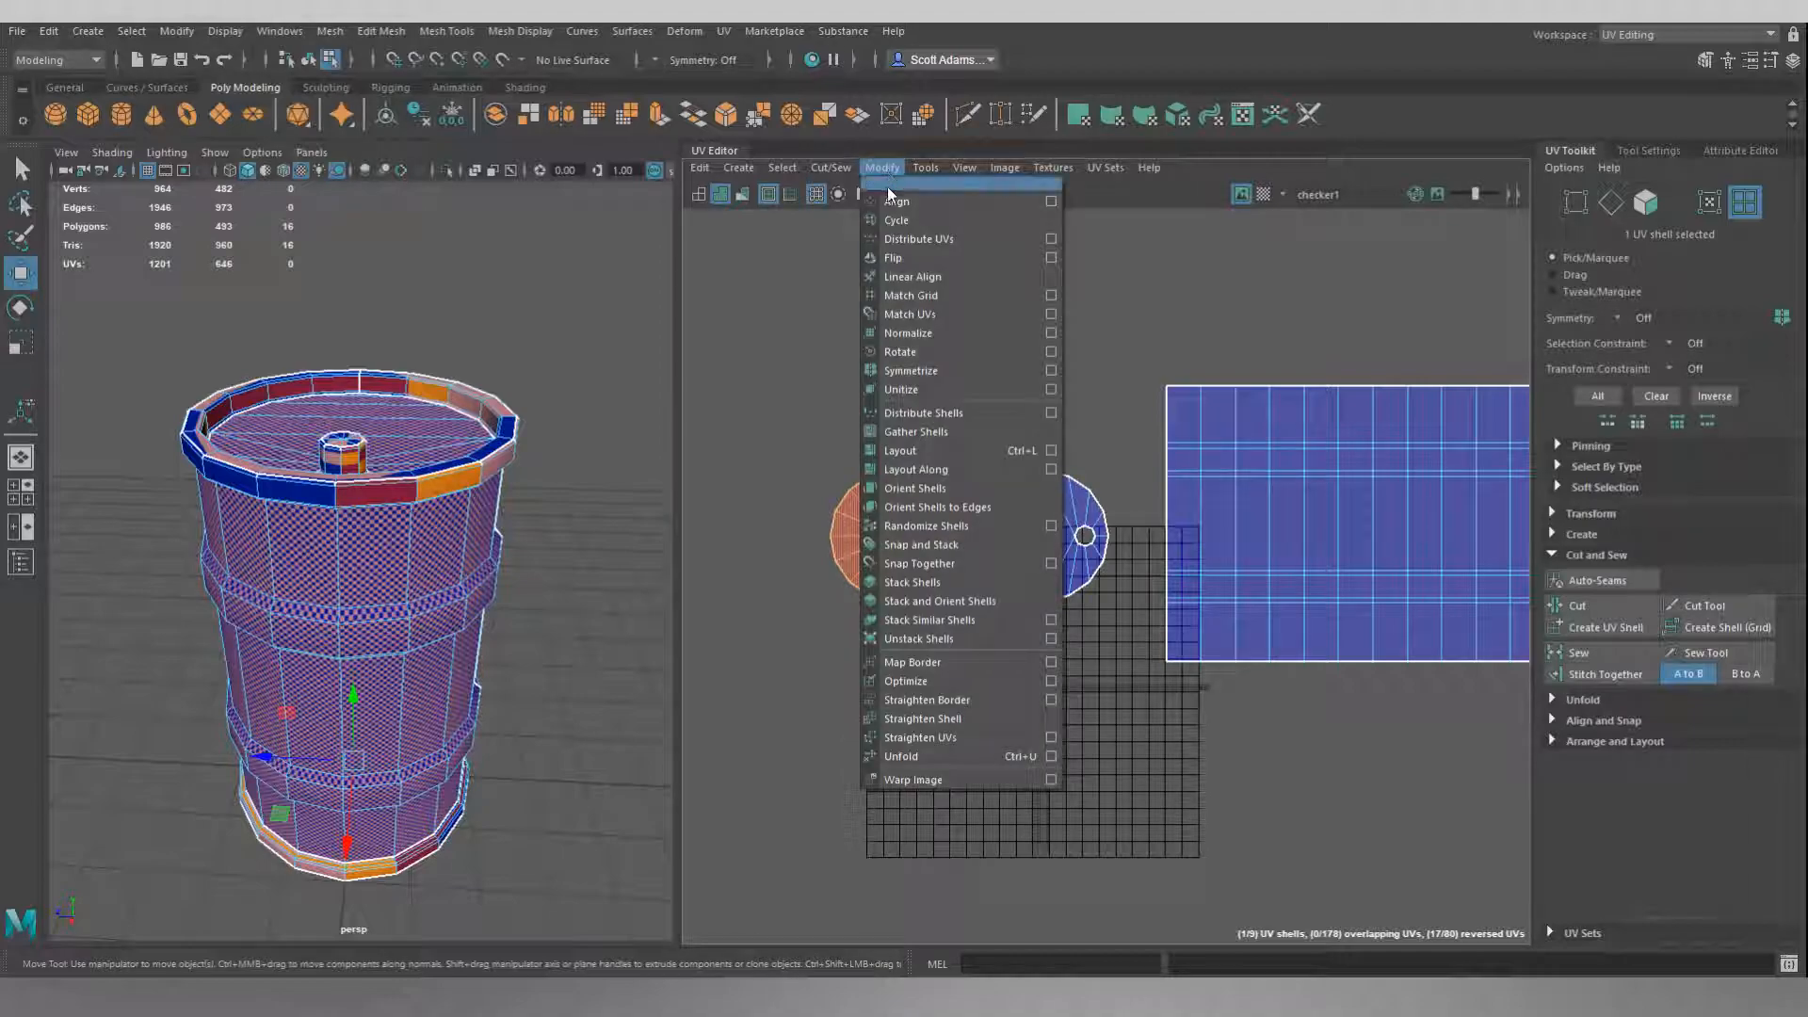
pyautogui.click(895, 258)
pyautogui.click(986, 369)
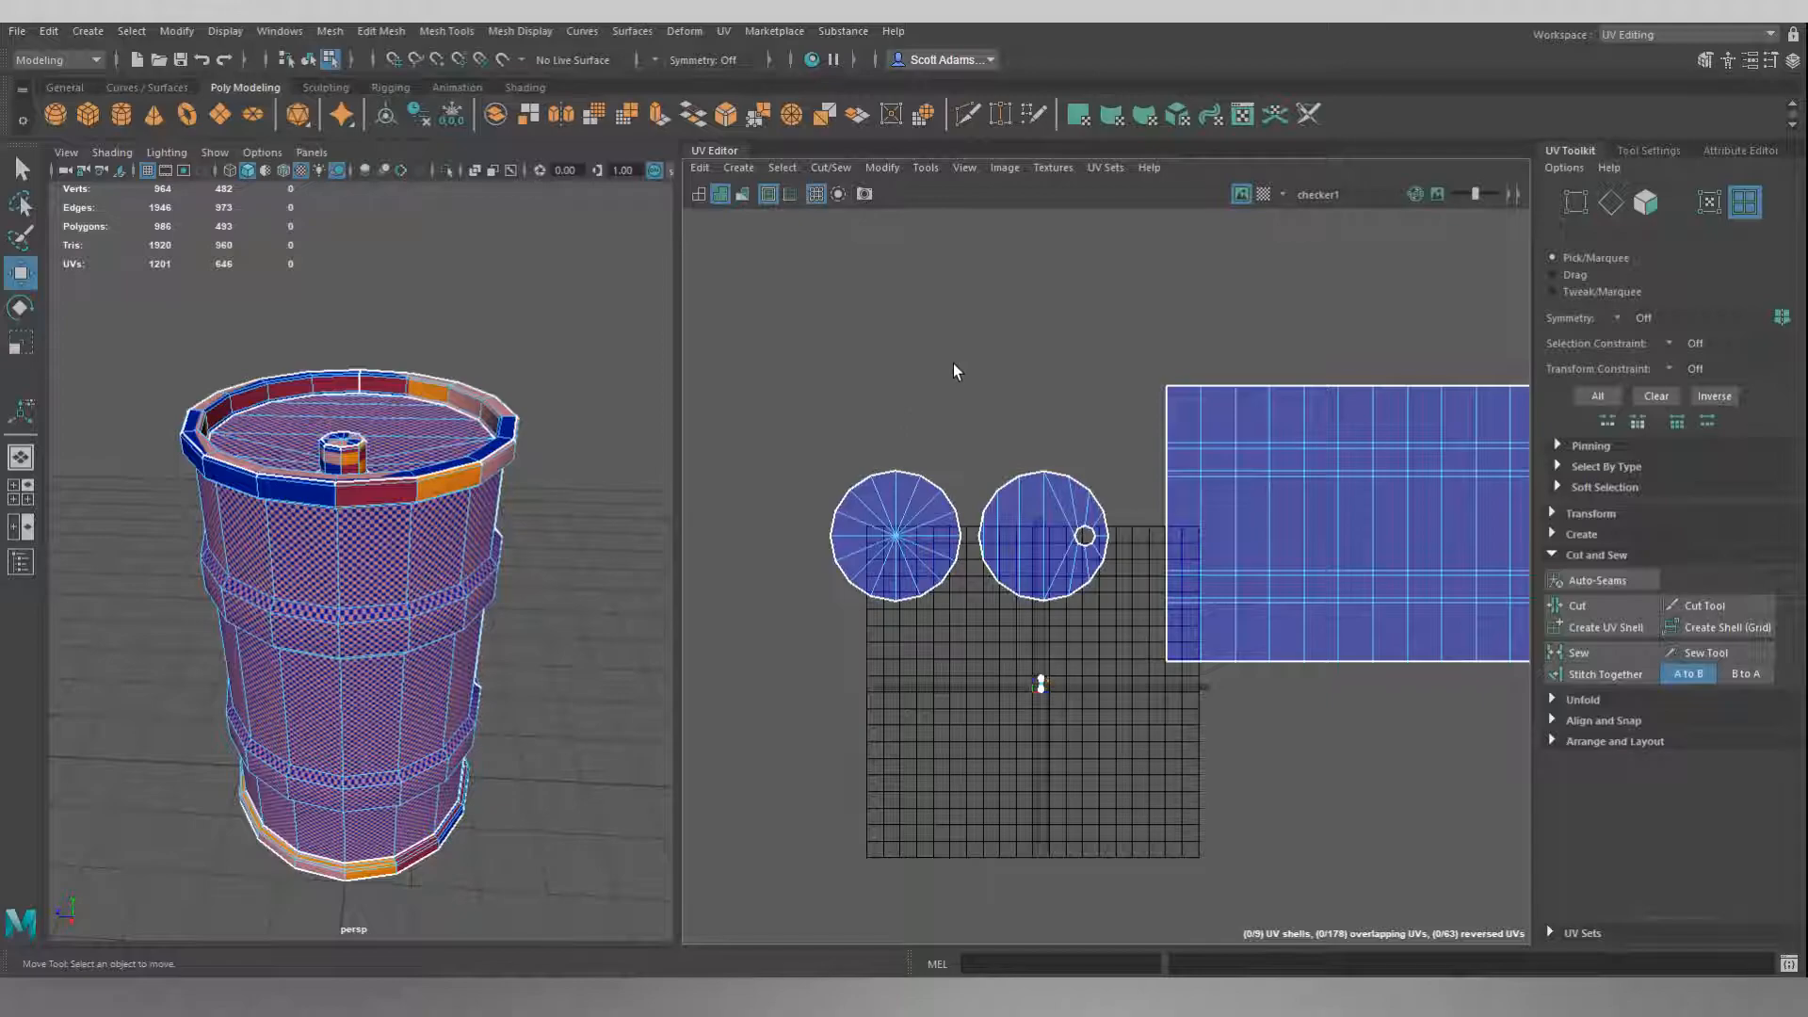
pyautogui.click(707, 195)
# Examine the remaining small UV shells in the 0–1 tile and match them to the barrel's rim faces.
pyautogui.keyDown('alt'); pyautogui.moveTo(1082, 376); pyautogui.dragTo(988, 304, button='middle'); pyautogui.keyUp('alt')
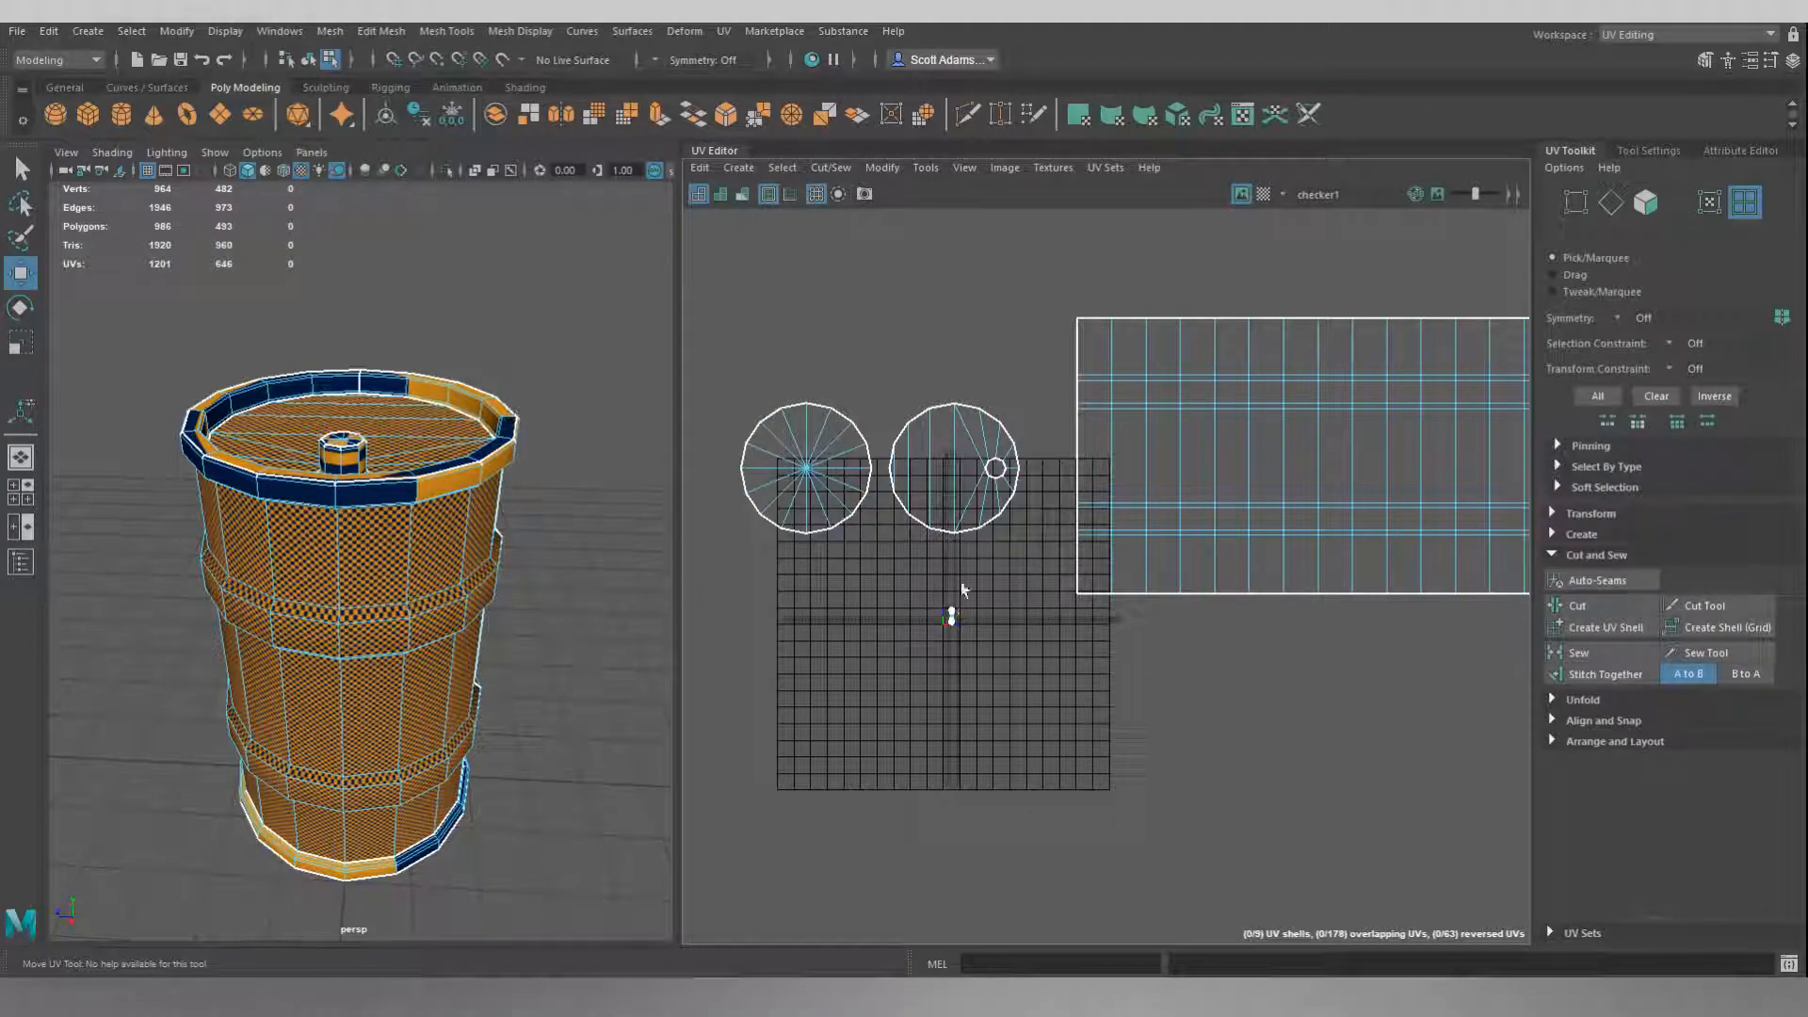
pyautogui.scroll(3, 955, 588)
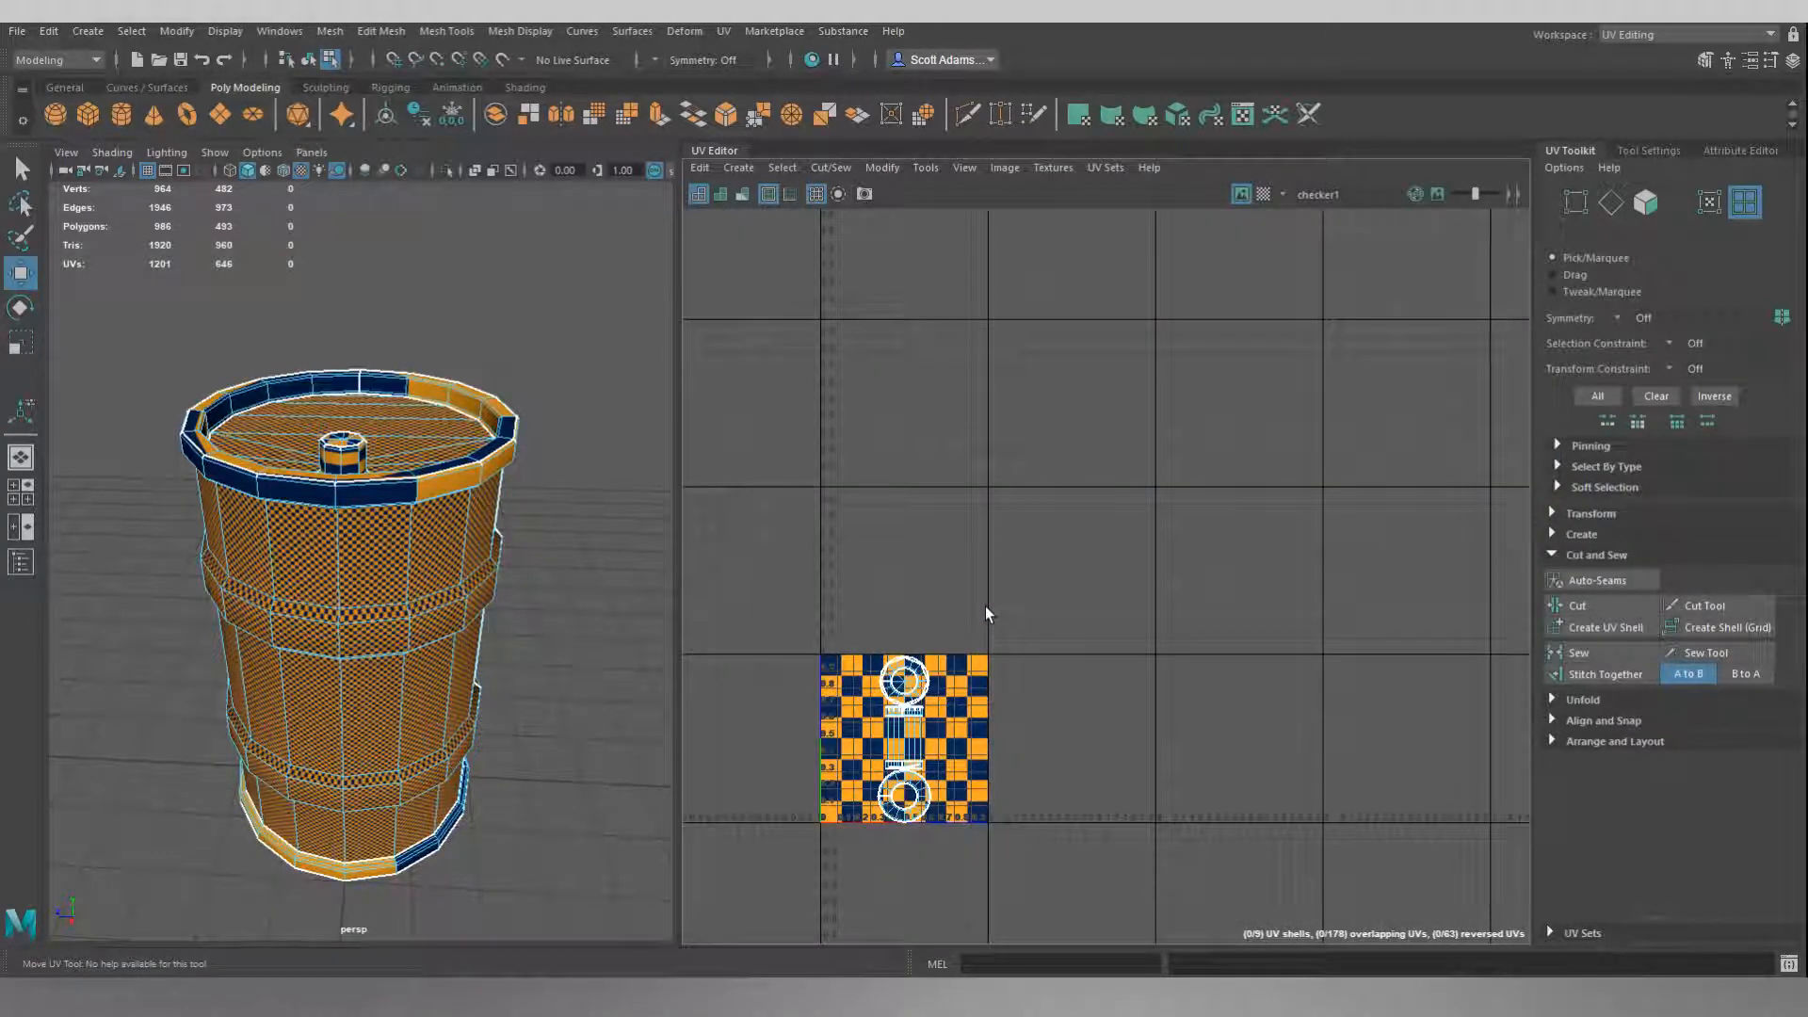
pyautogui.keyDown('alt'); pyautogui.moveTo(985, 613); pyautogui.dragTo(1234, 375, button='middle'); pyautogui.keyUp('alt')
pyautogui.scroll(4, 1205, 400)
pyautogui.scroll(3, 1140, 521)
pyautogui.keyDown('alt'); pyautogui.moveTo(1088, 569); pyautogui.dragTo(1109, 457, button='middle'); pyautogui.keyUp('alt')
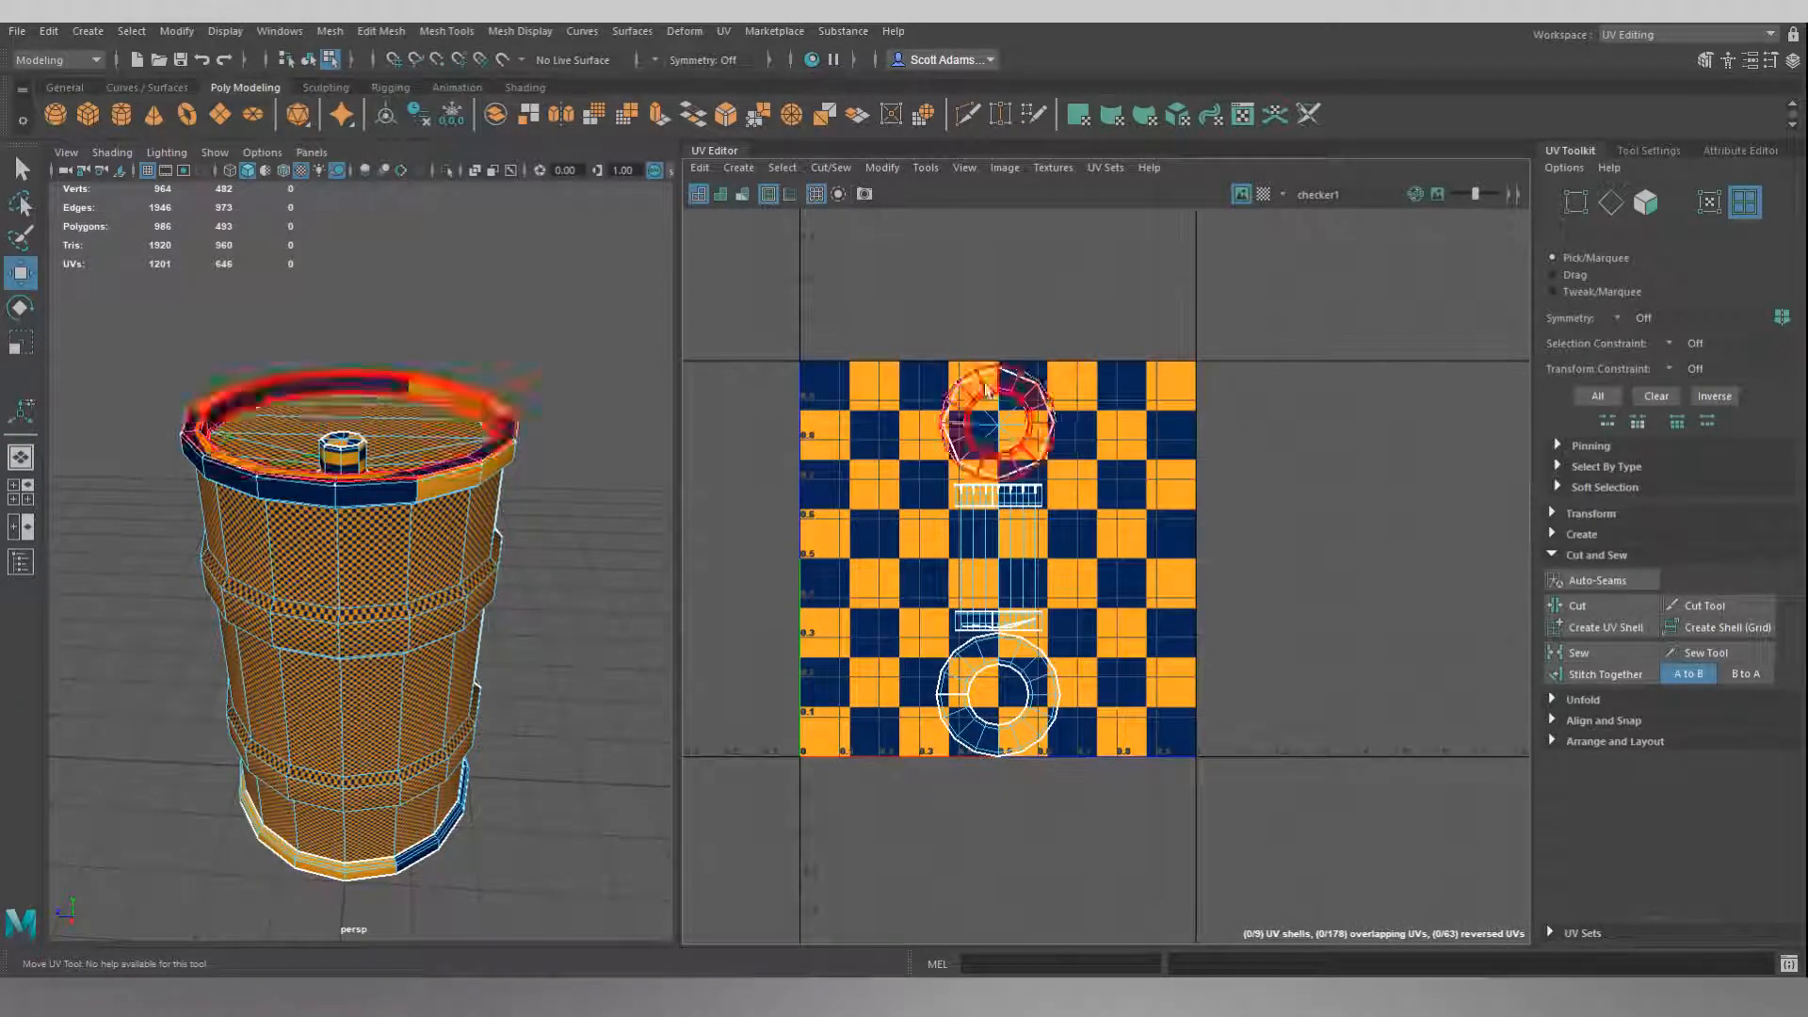
pyautogui.keyDown('alt'); pyautogui.moveTo(560, 400); pyautogui.dragTo(529, 420); pyautogui.keyUp('alt')
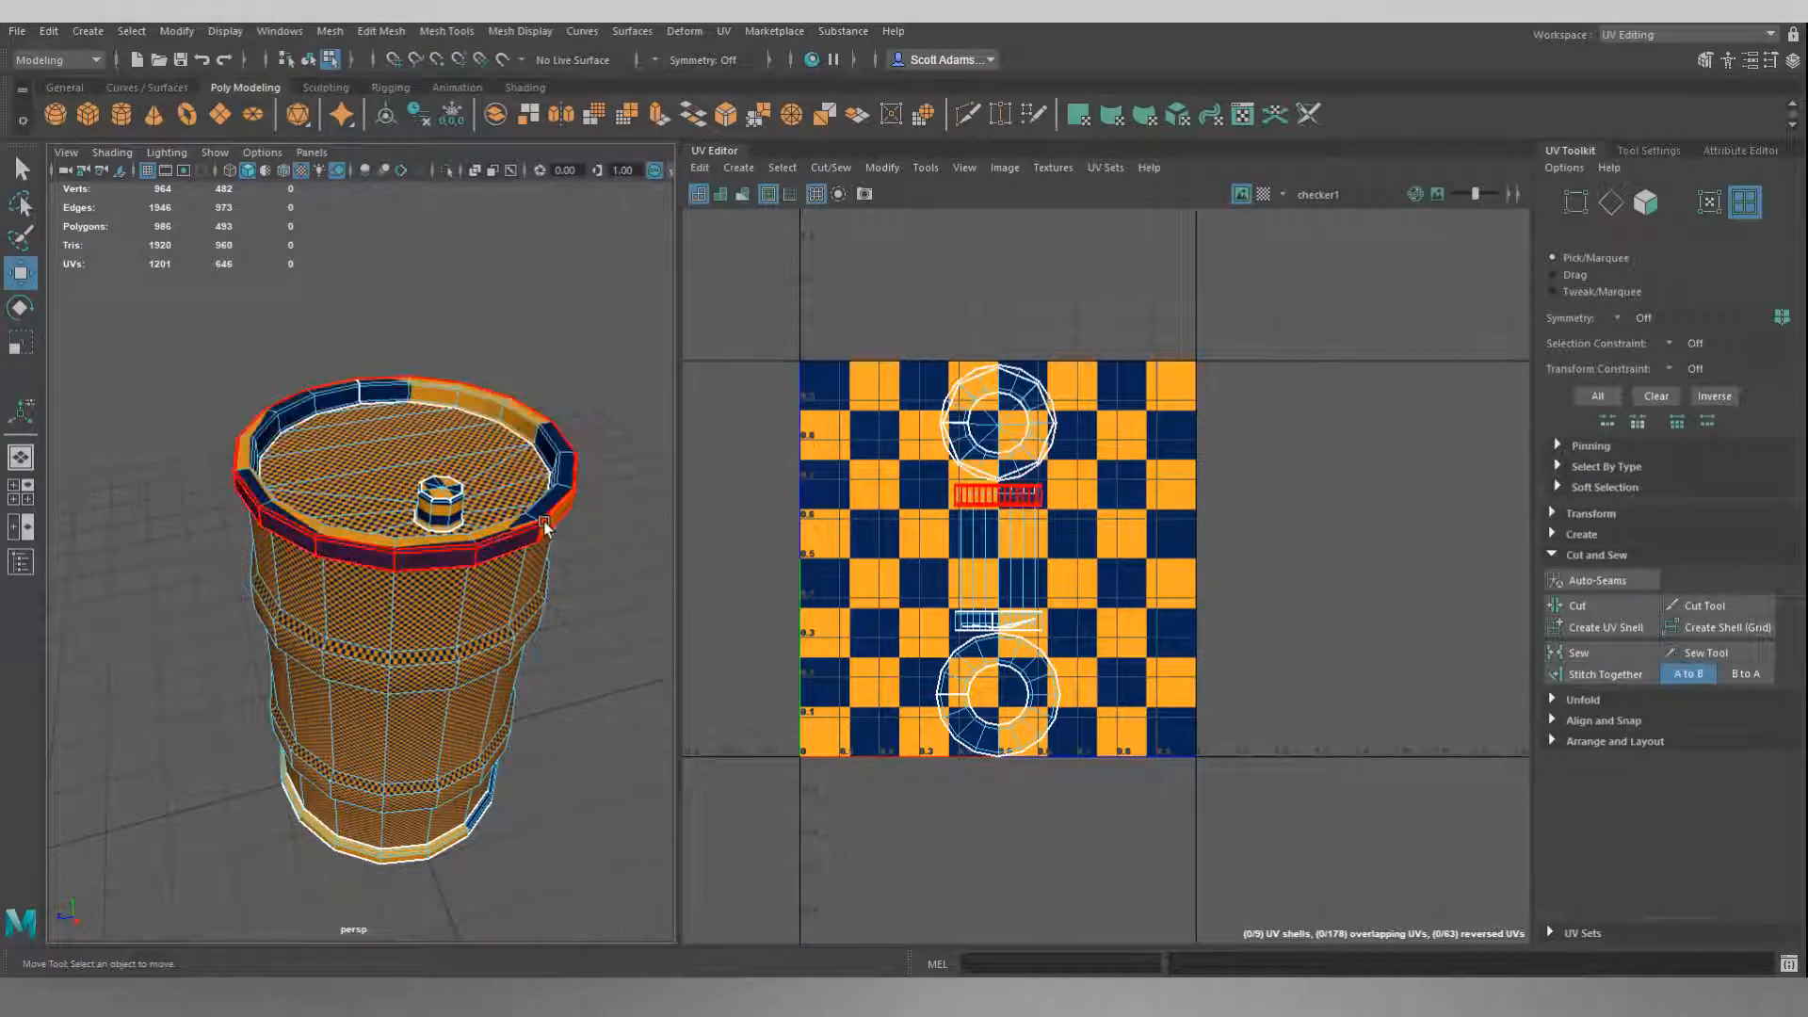